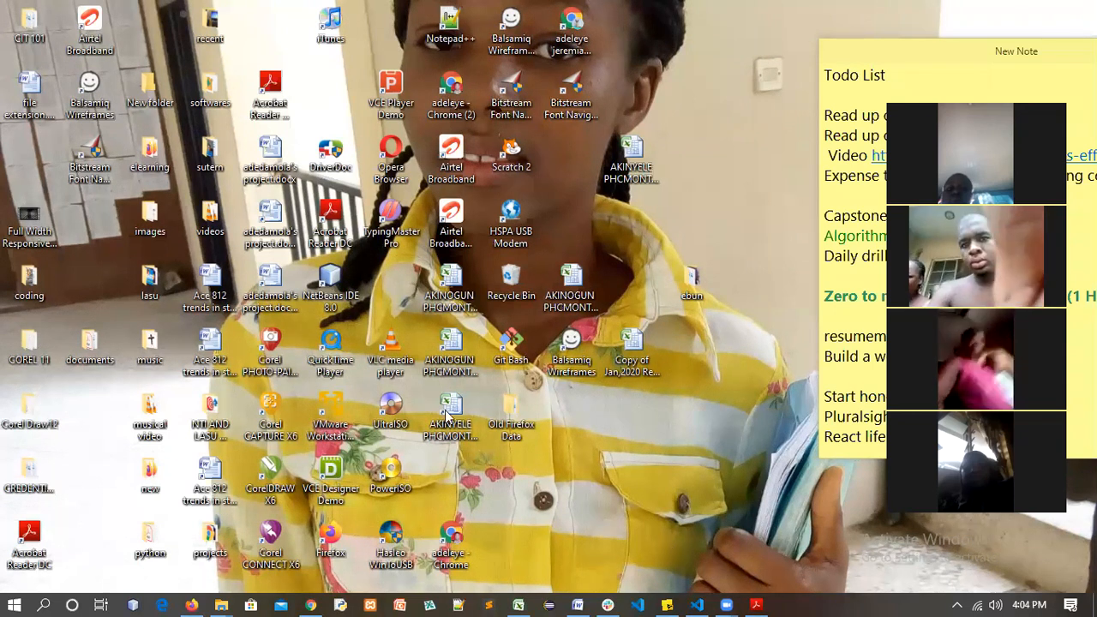
Switch from the desktop back to the Word window showing the Objectives list
key(alt+Tab)
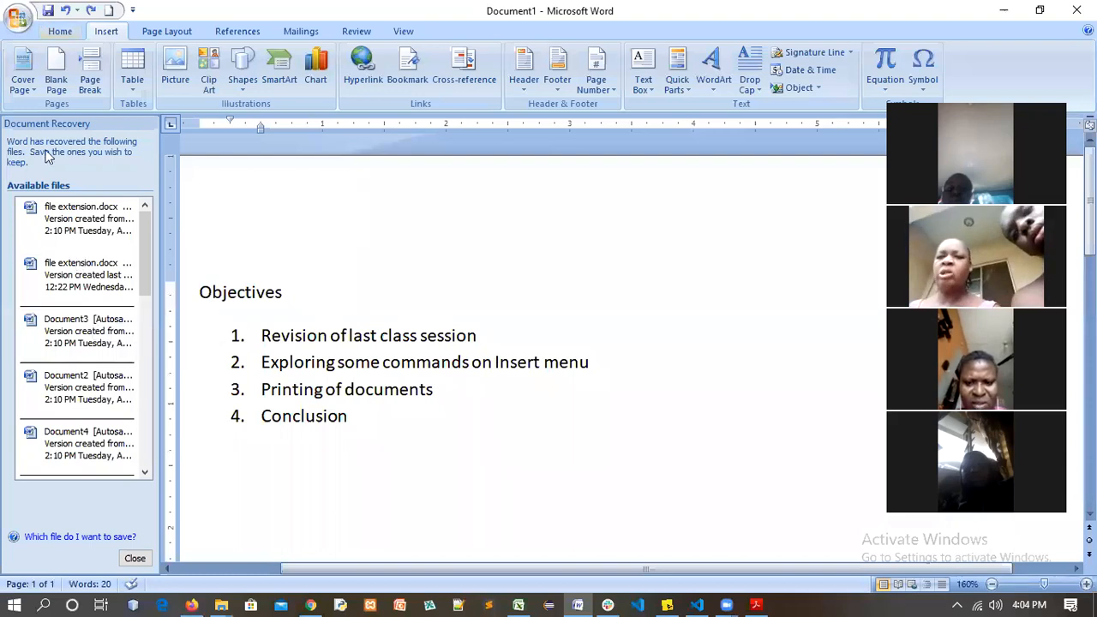
Check the recent documents list, then highlight the first two Objectives lines in turn
key(alt+f)
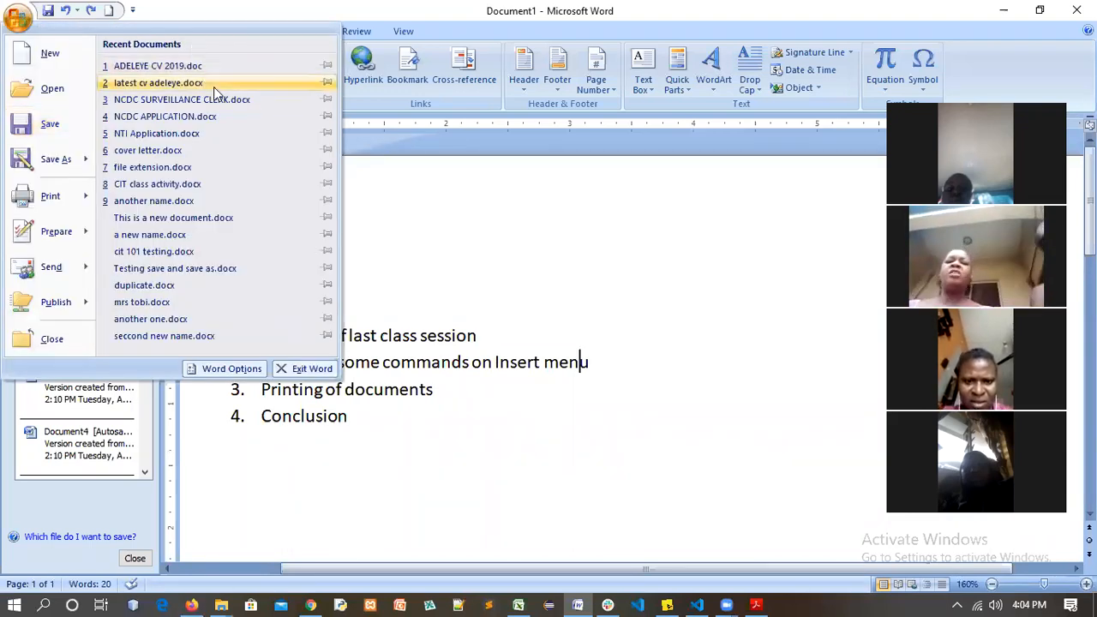
click(450, 265)
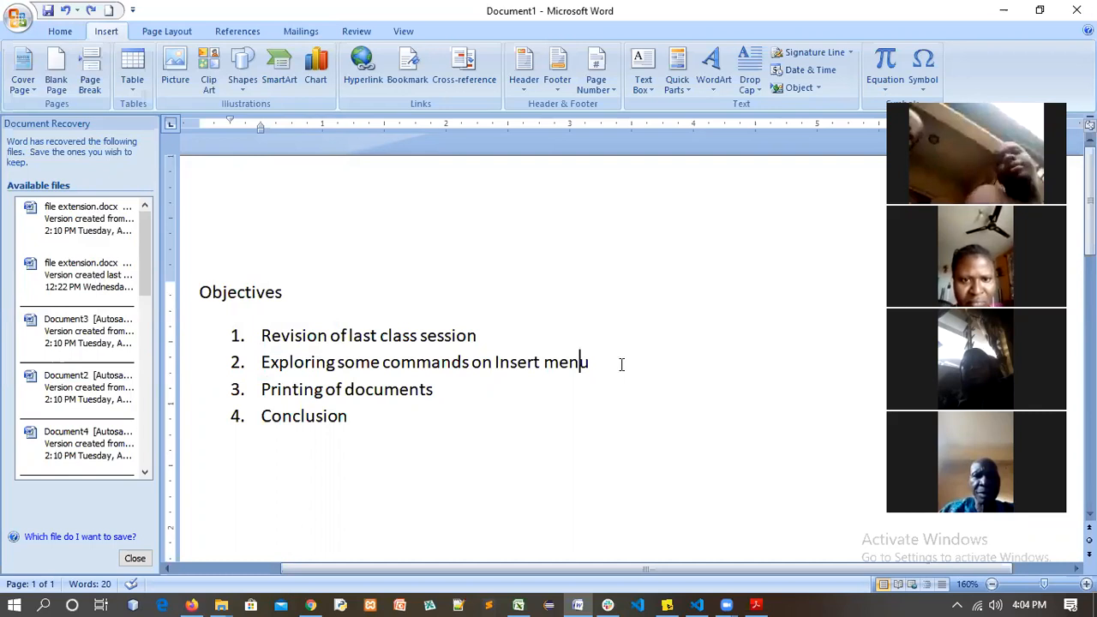
triple_click(281, 334)
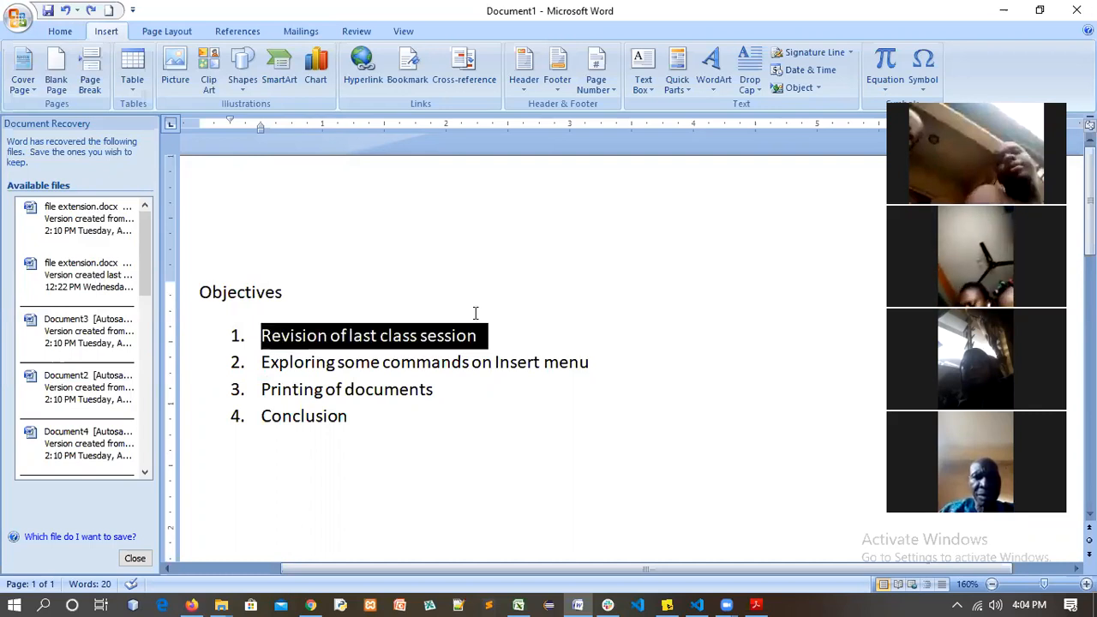
click(468, 363)
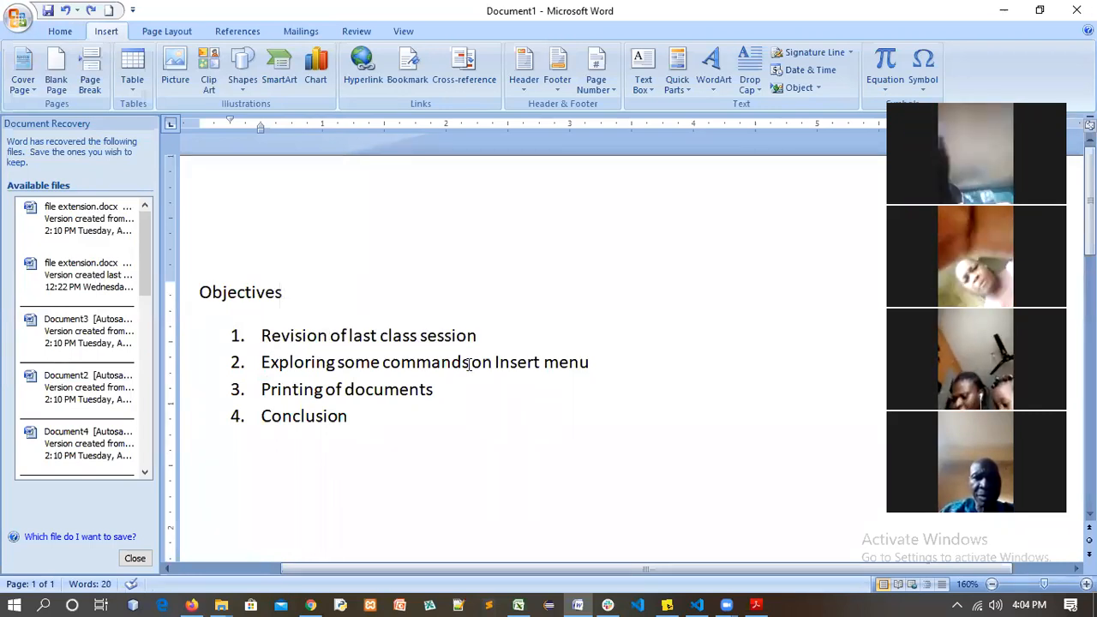
click(590, 362)
triple_click(300, 367)
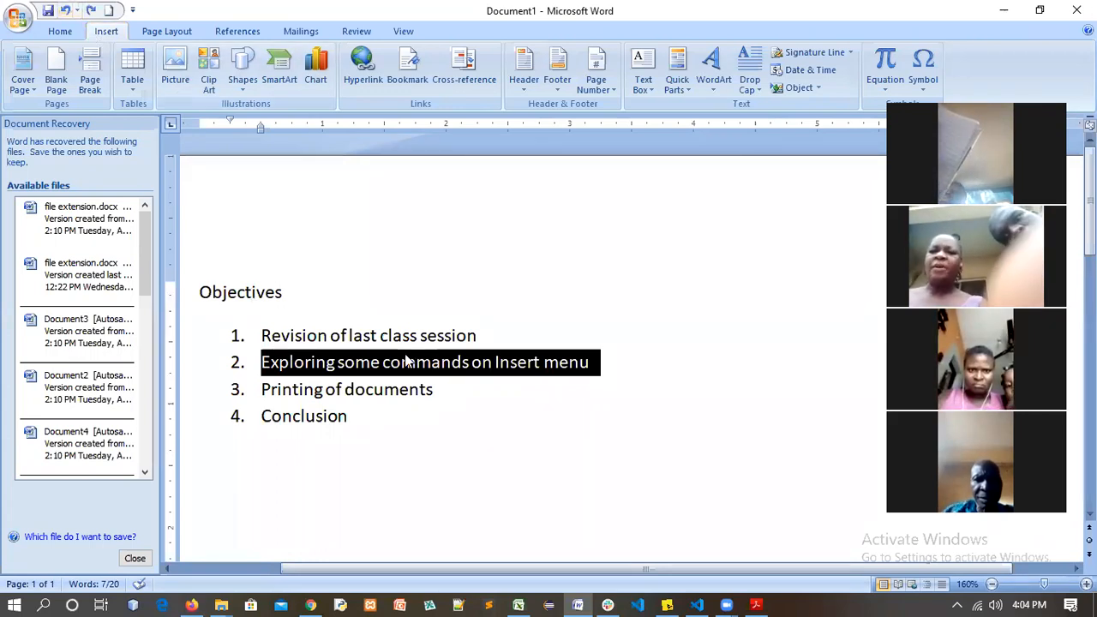
click(294, 389)
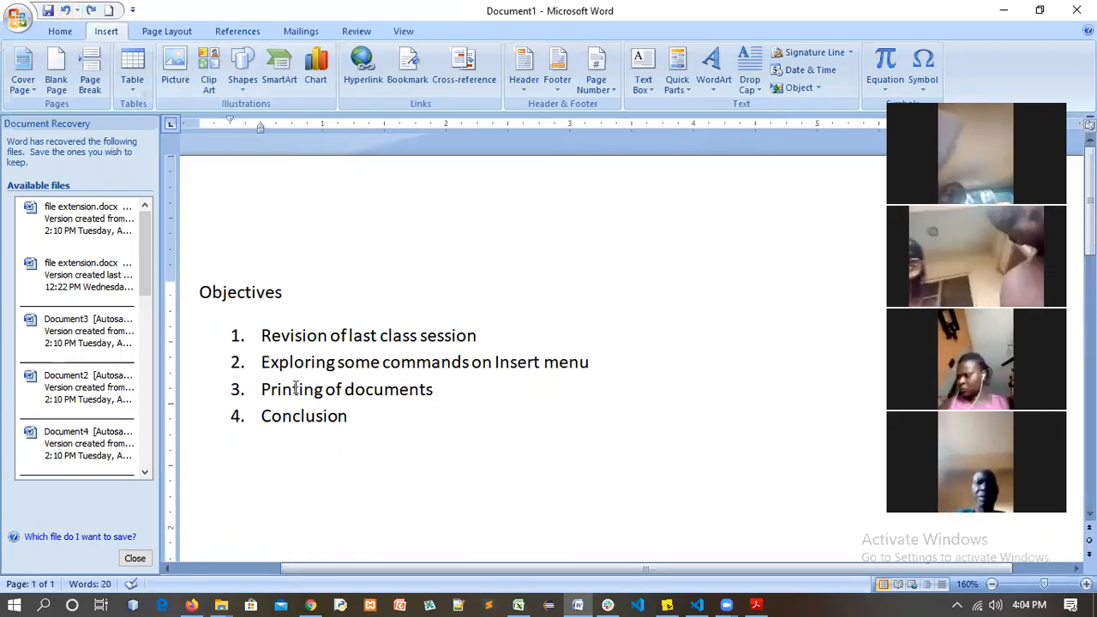
Highlight Printing of documents, Conclusion and the first three objectives, then create a new blank document
triple_click(295, 389)
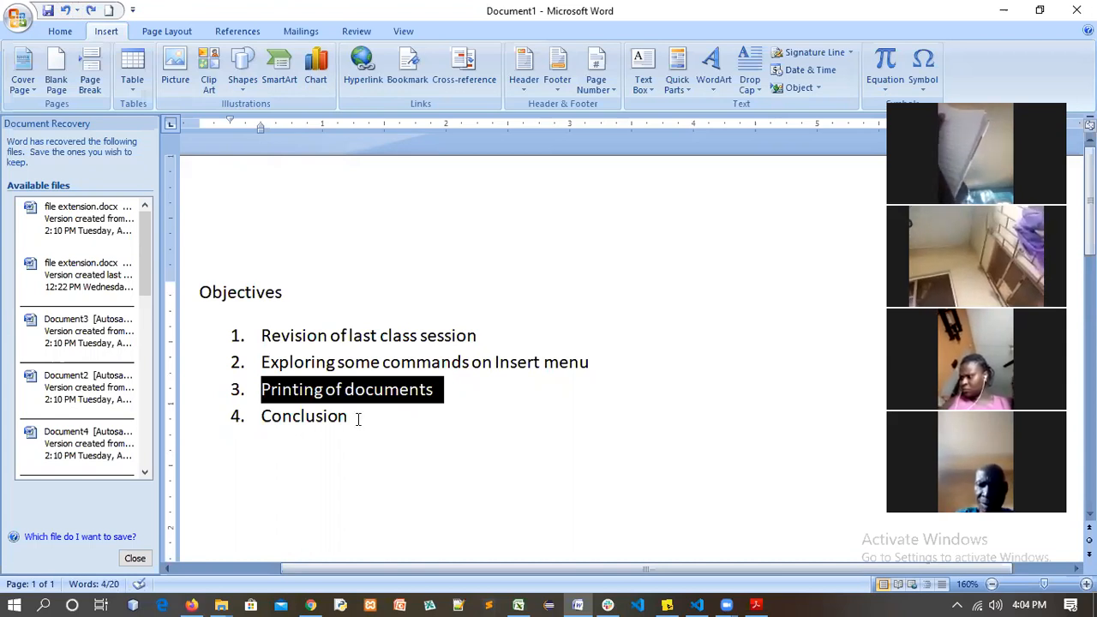
click(353, 418)
shift+click(301, 418)
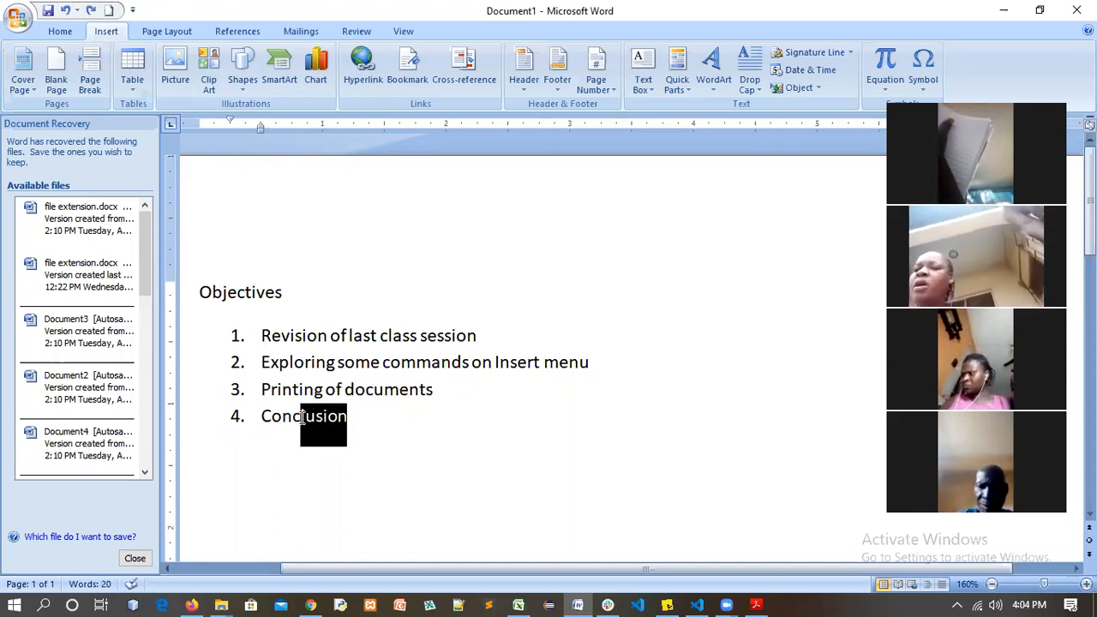
shift+click(267, 417)
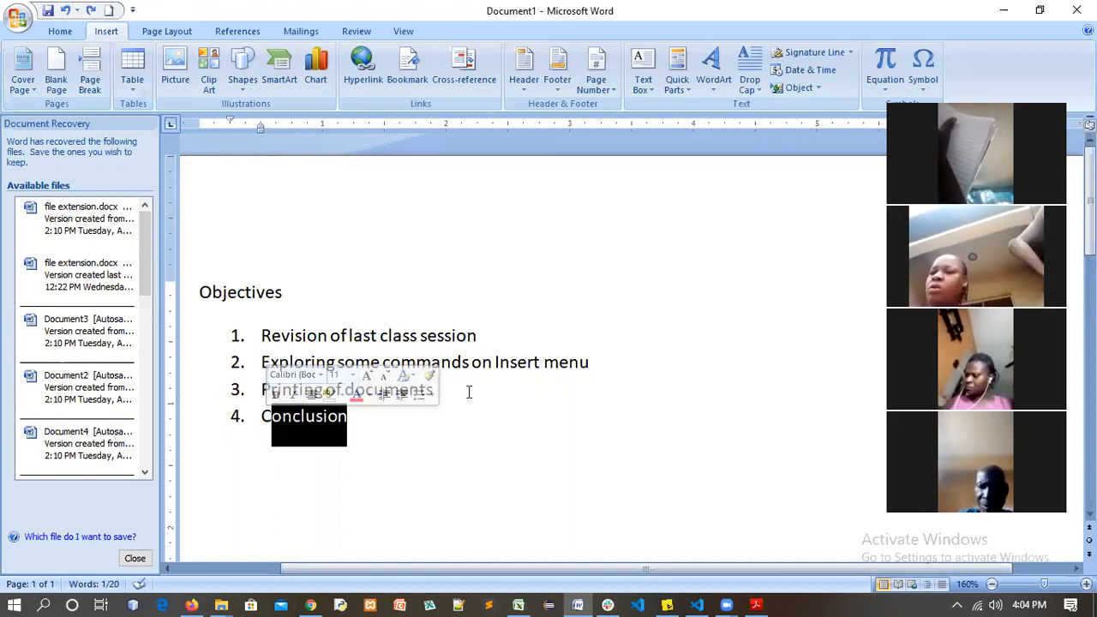
drag(450, 393, 315, 335)
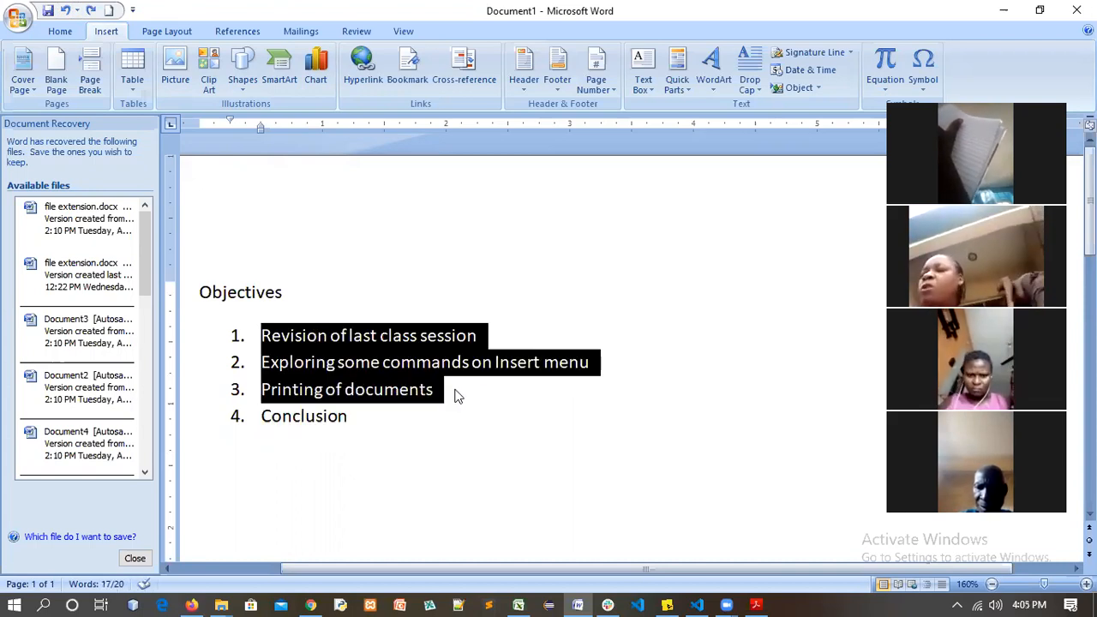
click(439, 413)
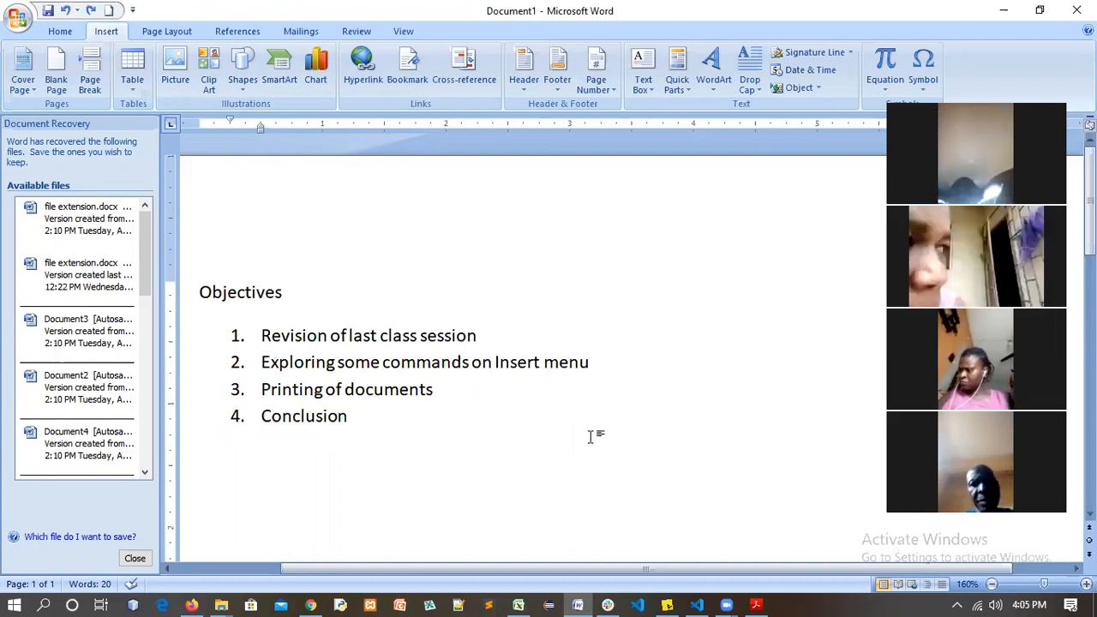
key(ctrl+n)
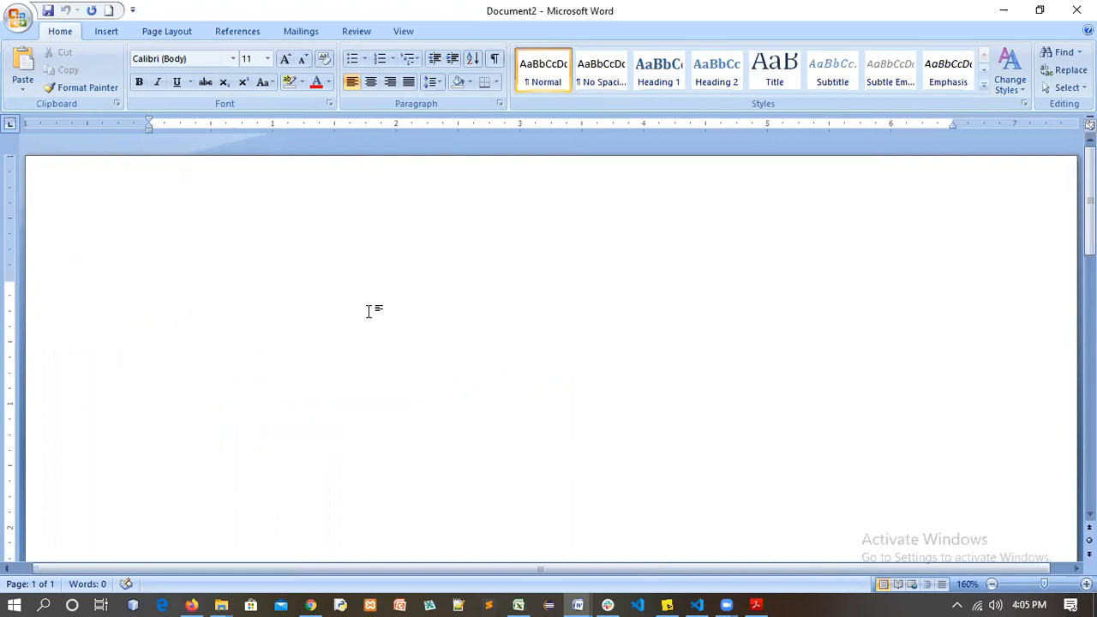
Type Writer's Address, Receiver's and Salutation on separate lines, fixing the Salutation typo
text(addre)
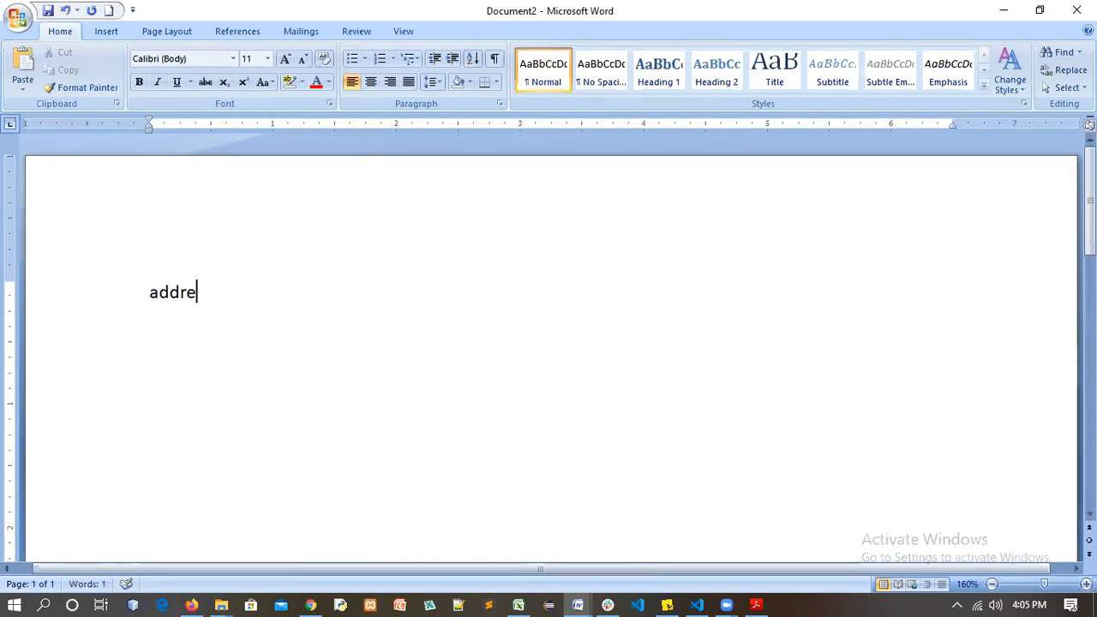
text(ss)
key(Return)
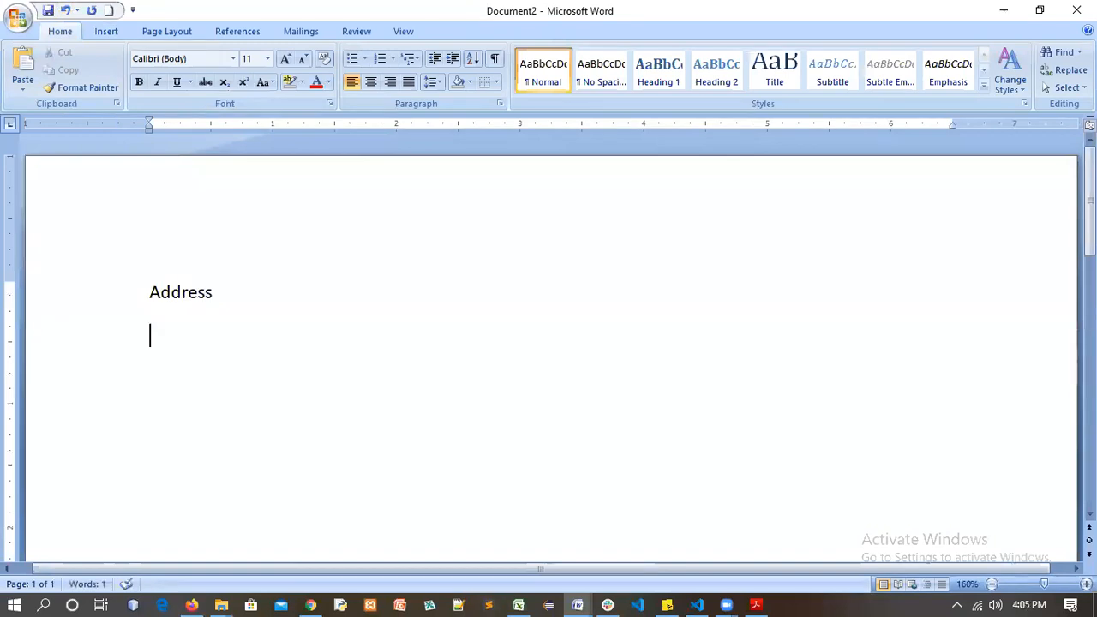
text(Wr)
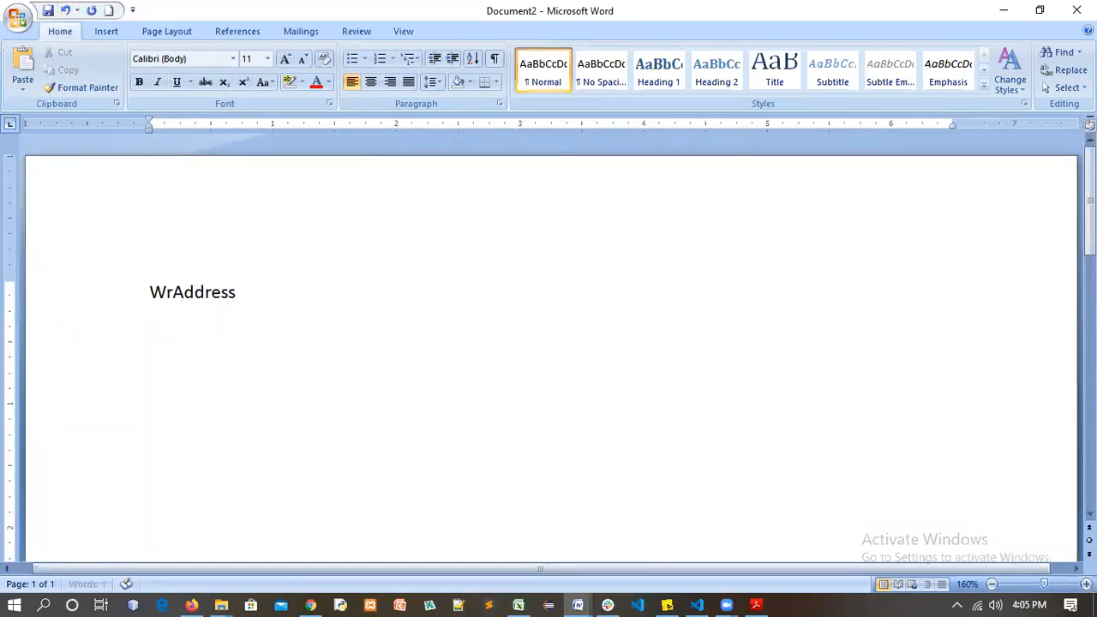
text(iter)
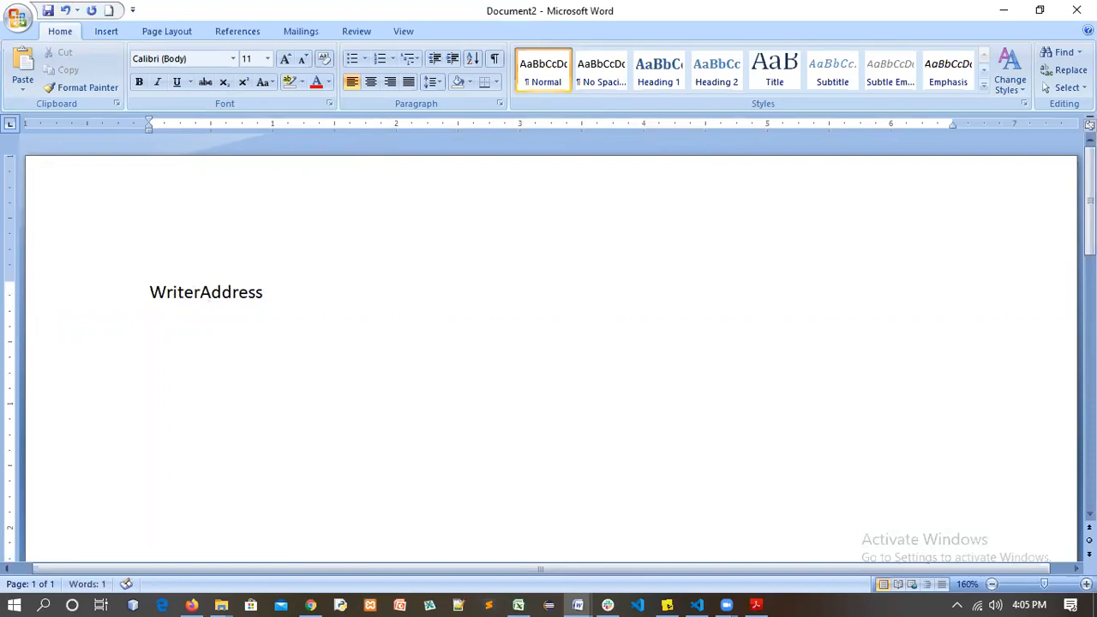
text('s)
key(Down)
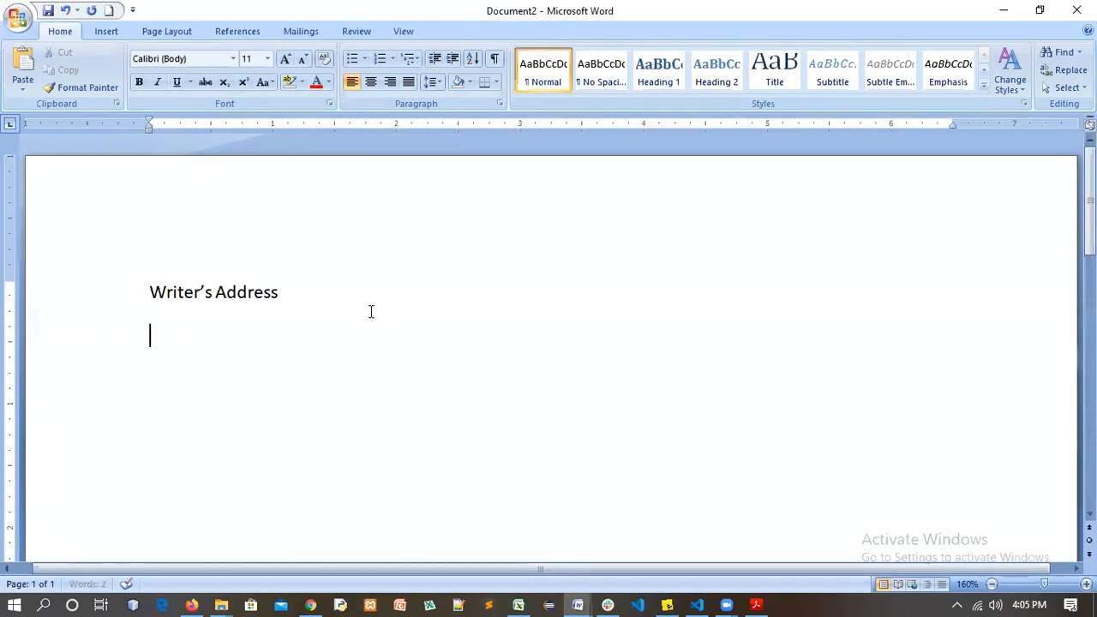
text(receiver)
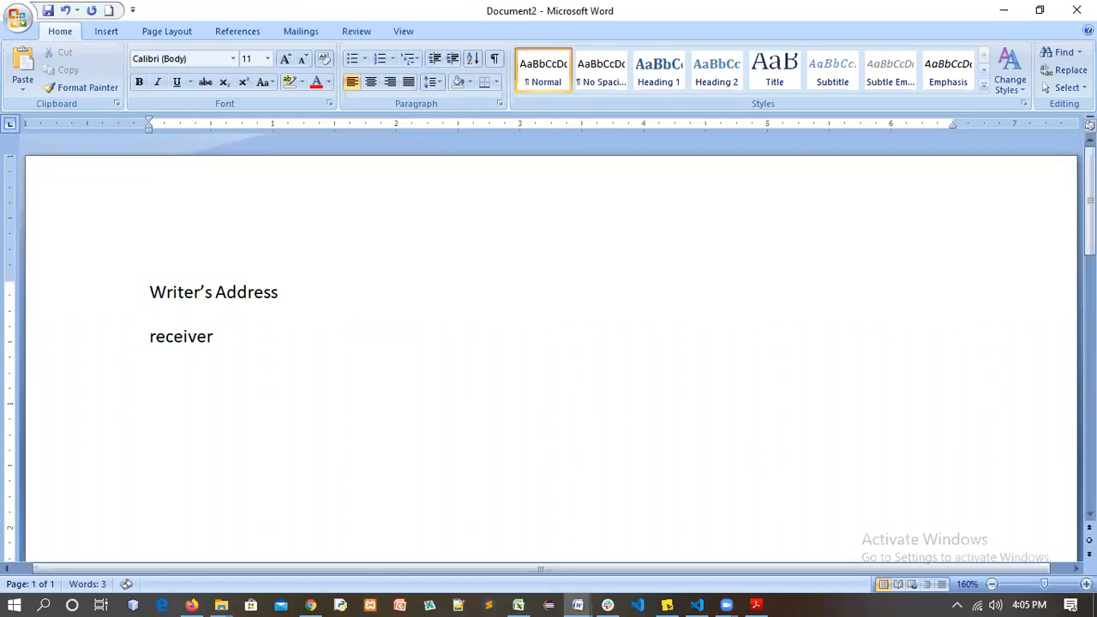
text('s)
key(Return)
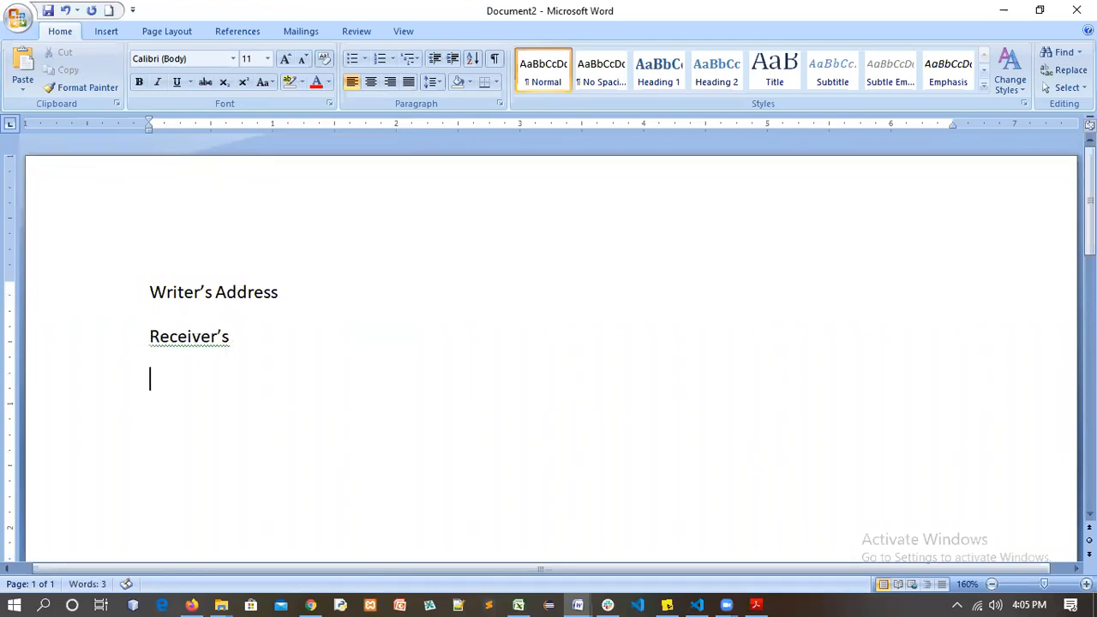
text(salution)
click(183, 380)
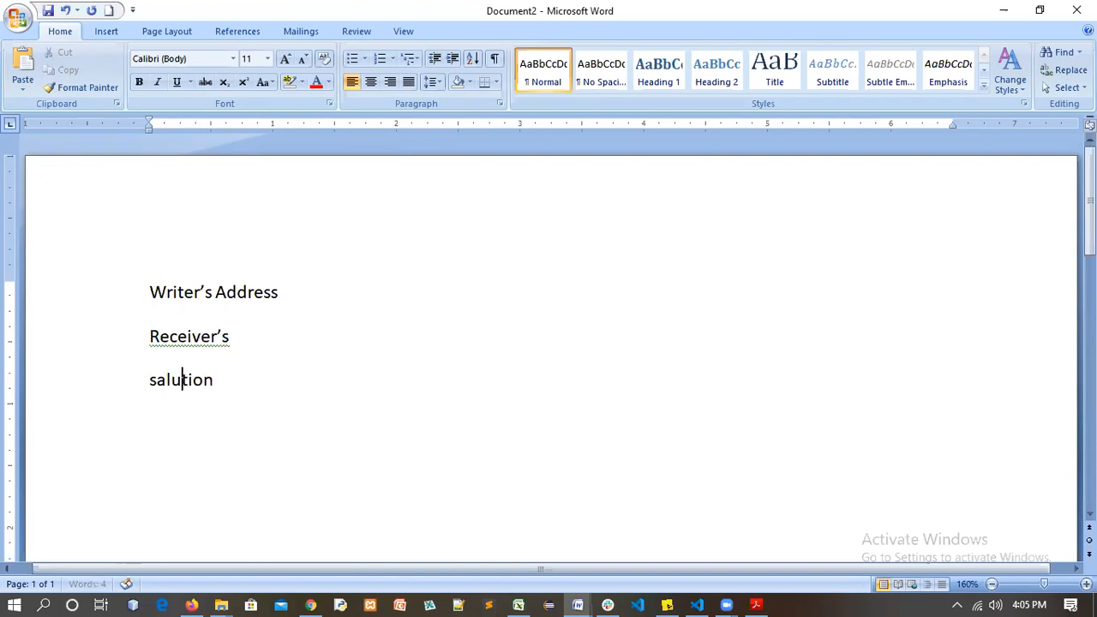
text(ta)
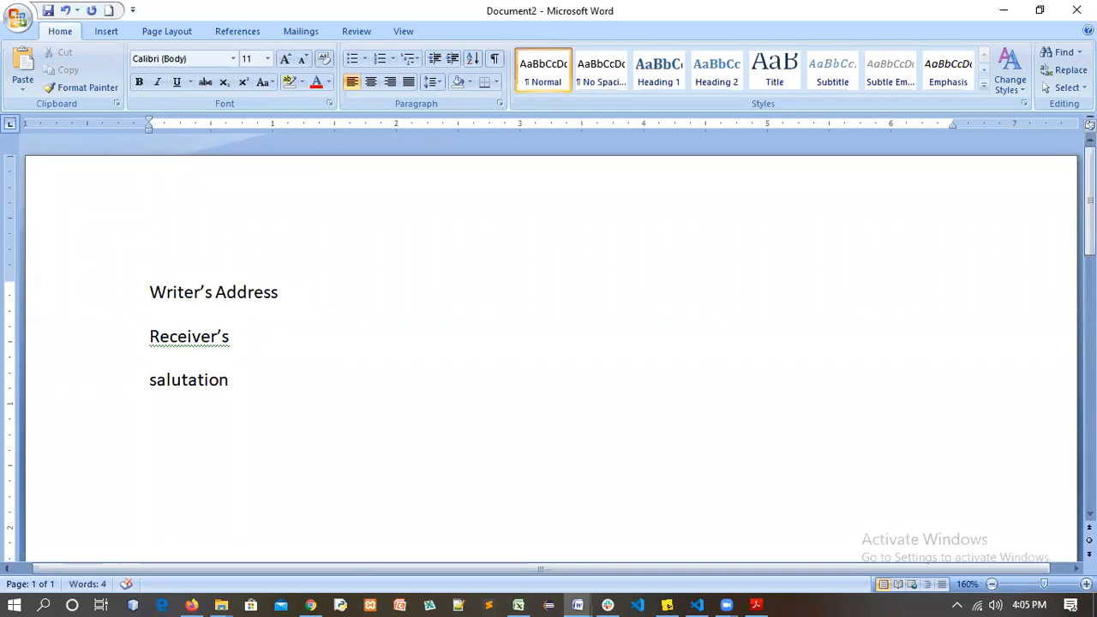
key(Return)
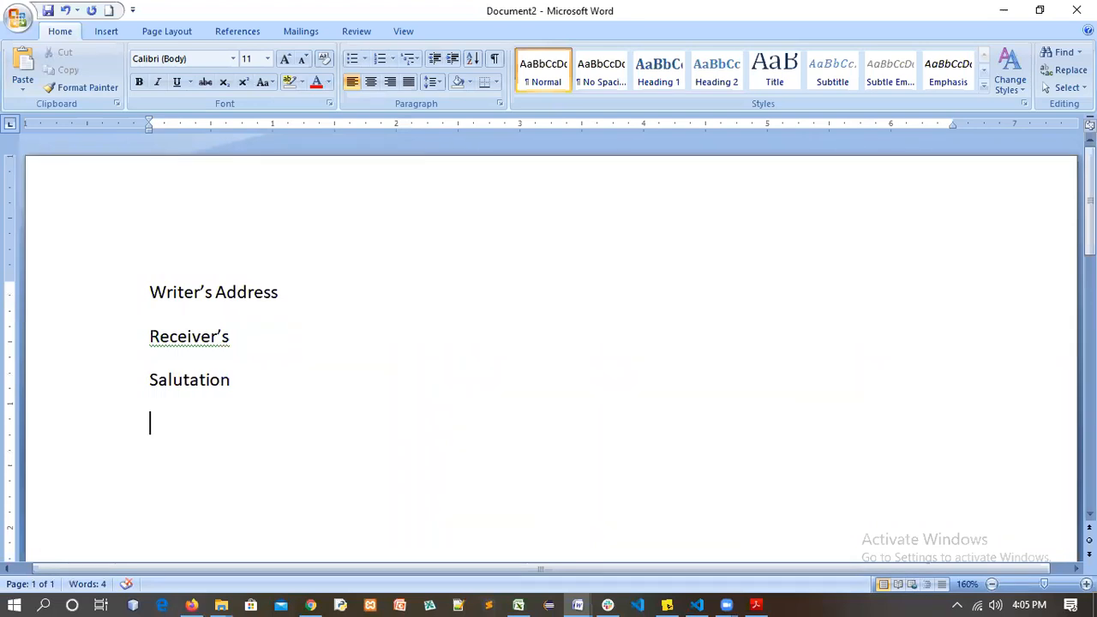
Add Title, Body, Conclusion and Closing remark lines, correcting the Conclusion and Closing remark typos
text(ti)
text(tle )
text(b)
text(ody)
key(Return)
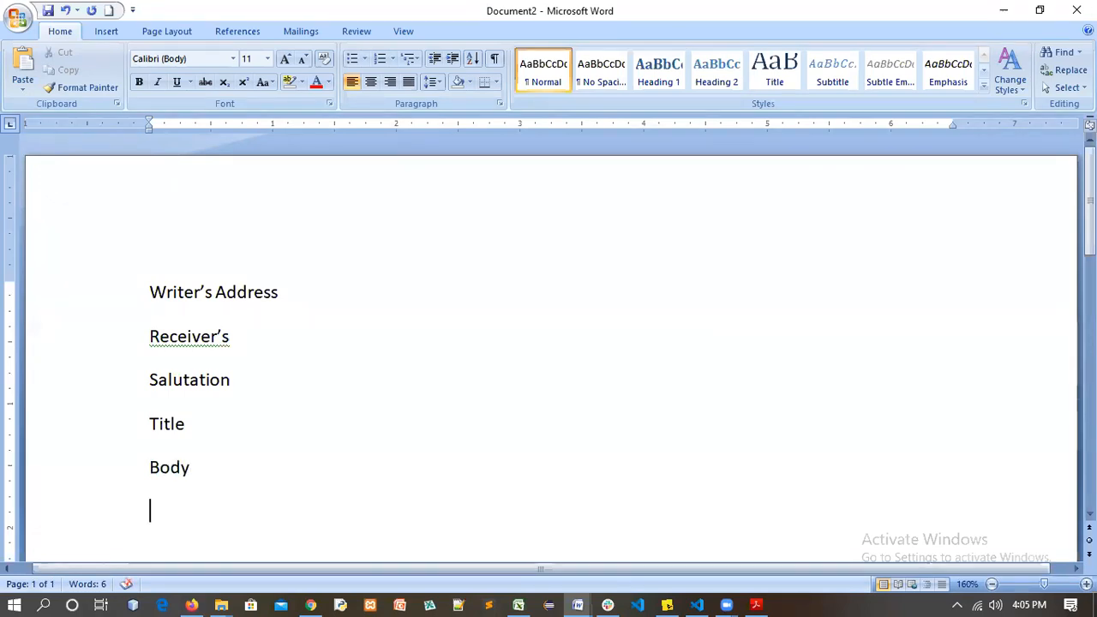
text(cl)
key(BackSpace)
text(oclusion)
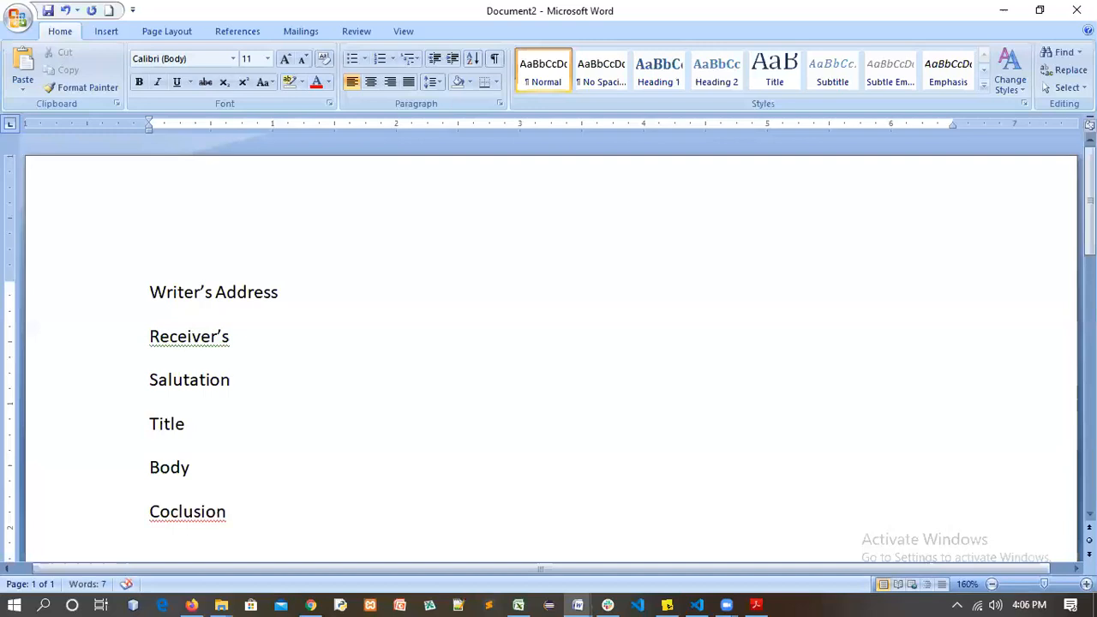
key(Return)
text(closingremark)
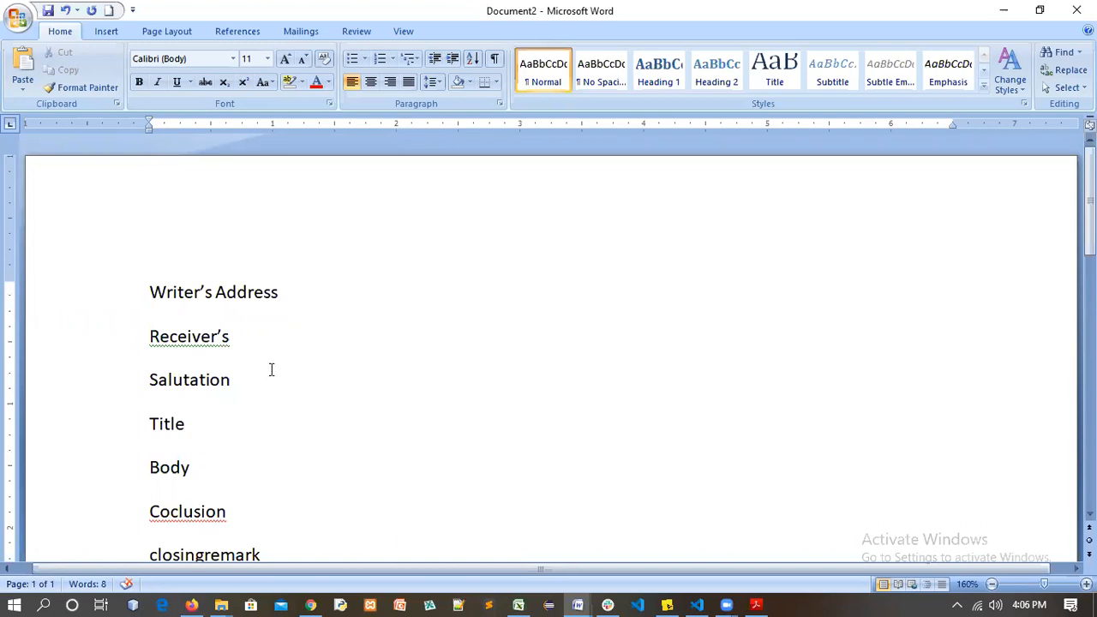
click(173, 511)
text(n)
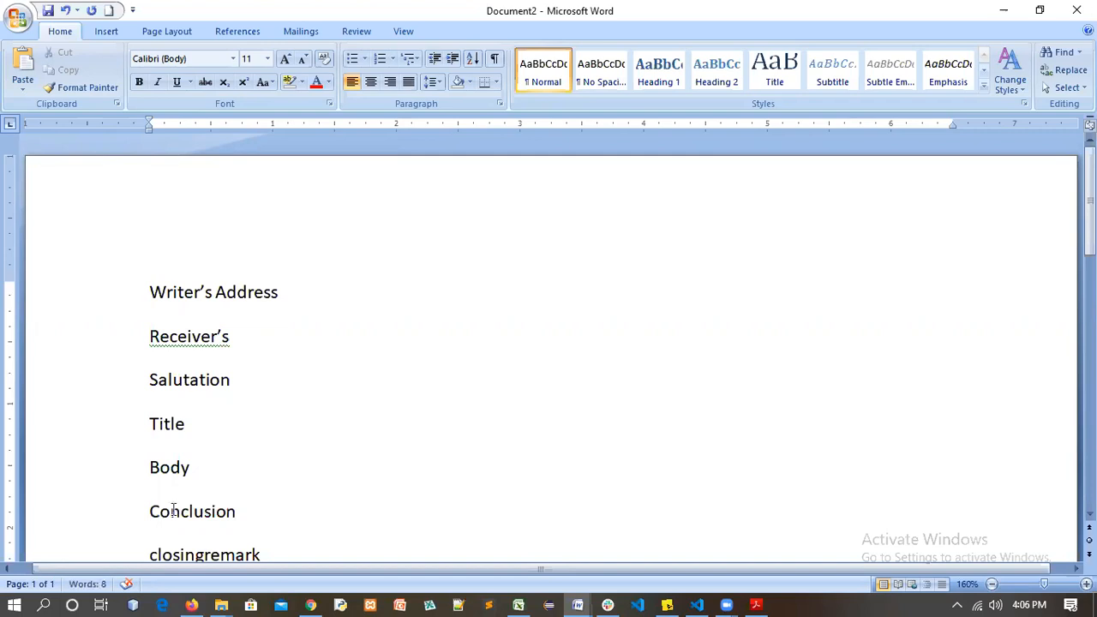
key(Down)
key(Right)
key(Right)
key(Right)
key(Up)
key(Up)
key(Up)
key(Up)
key(Up)
key(Up)
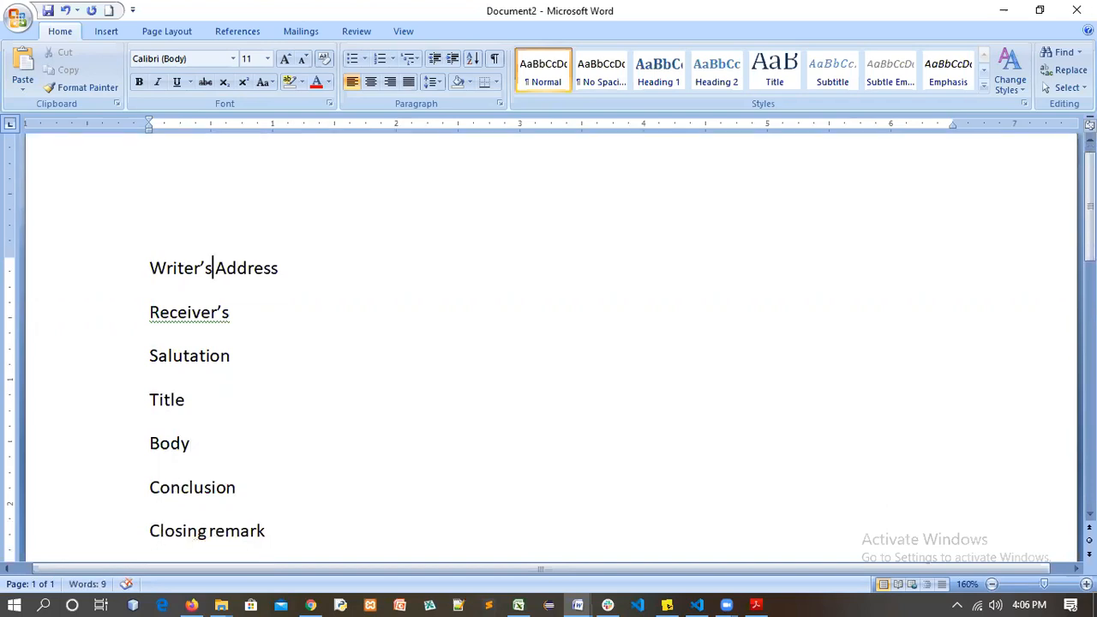
Undo the indent on Writer's Address so it sits flush at the left margin
key(Down)
key(Down)
key(Down)
key(Down)
click(147, 268)
key(Tab)
key(Tab)
key(Tab)
key(Tab)
key(Tab)
key(Tab)
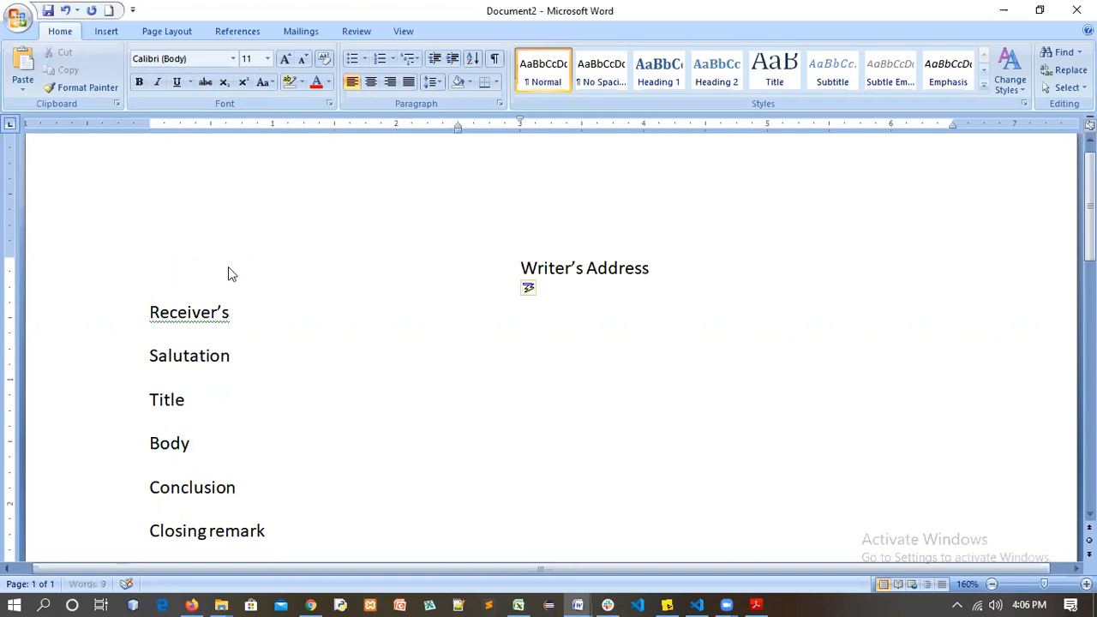
key(Tab)
key(Tab)
key(Tab)
key(Tab)
key(Tab)
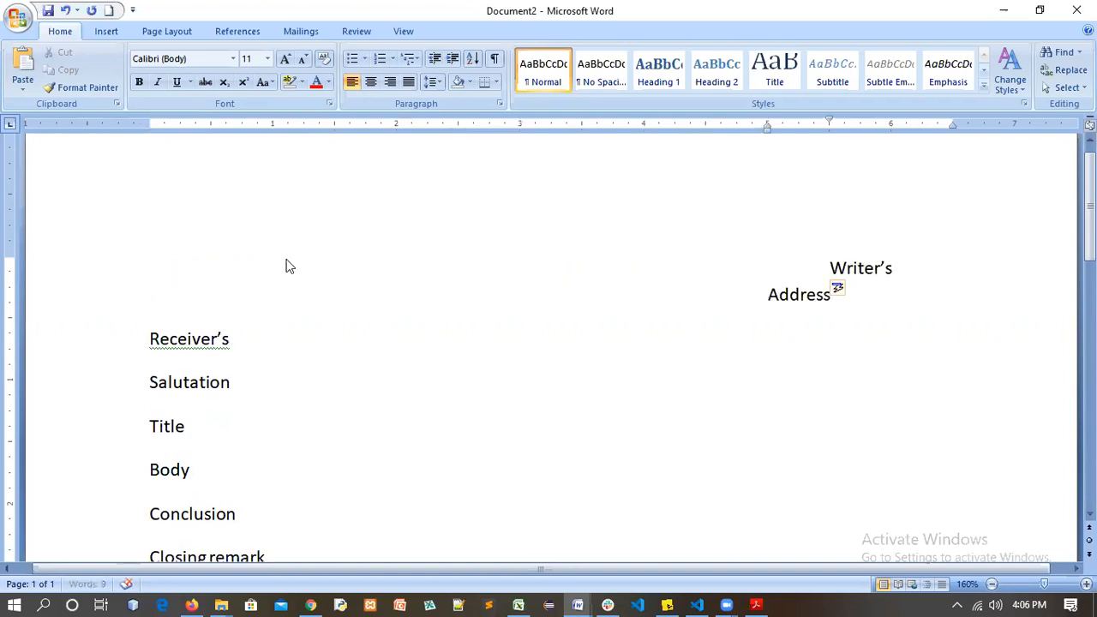
key(BackSpace)
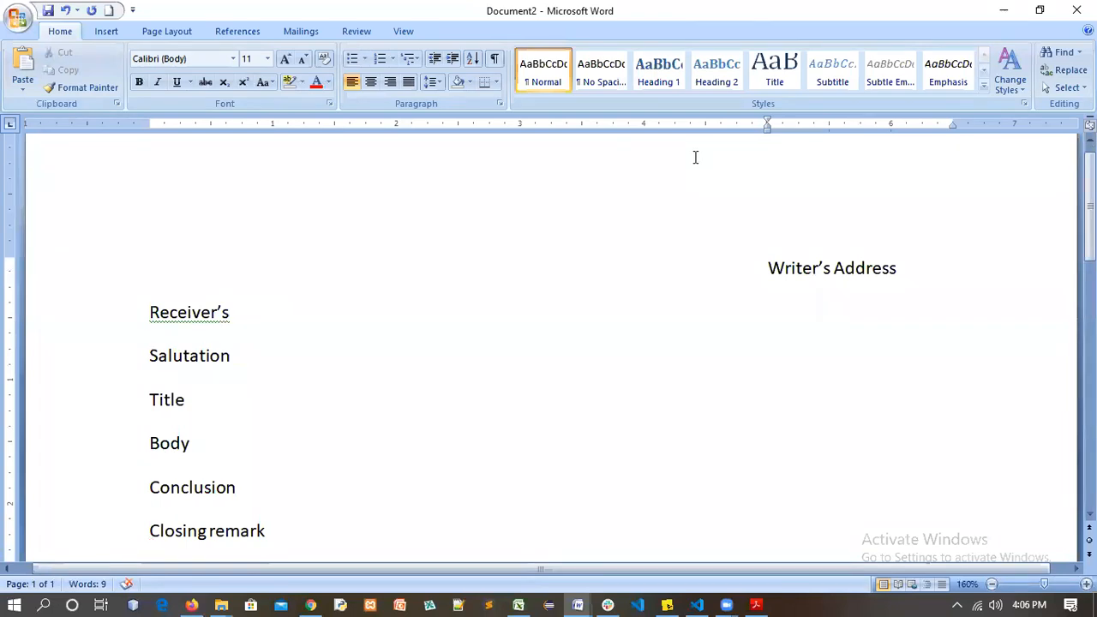
key(ctrl+z)
key(ctrl+z)
key(ctrl+z)
key(ctrl+z)
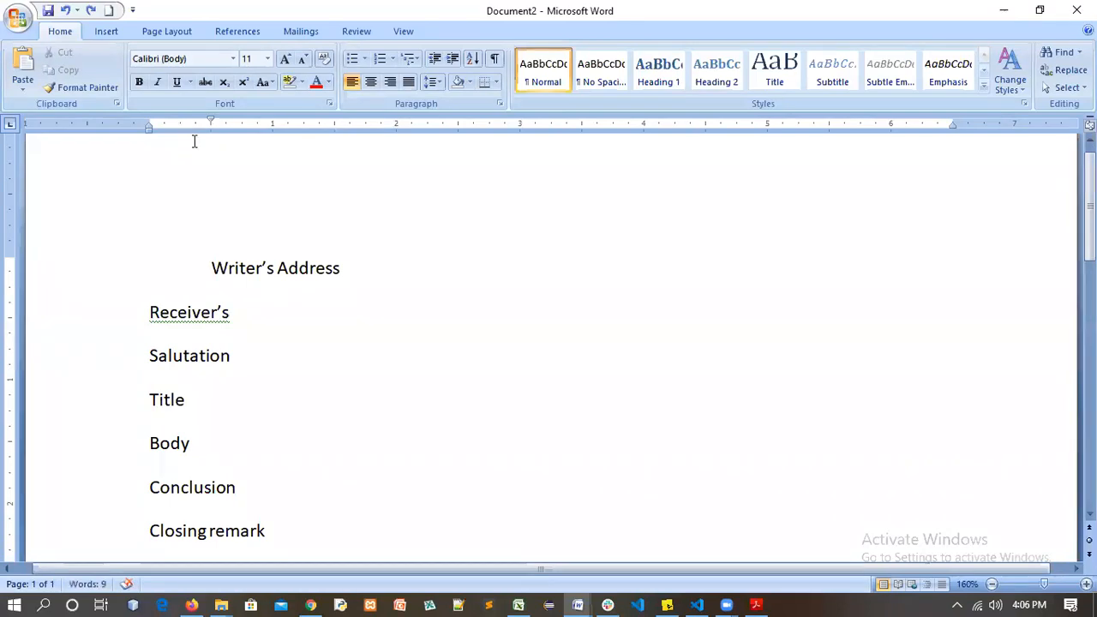
key(ctrl+z)
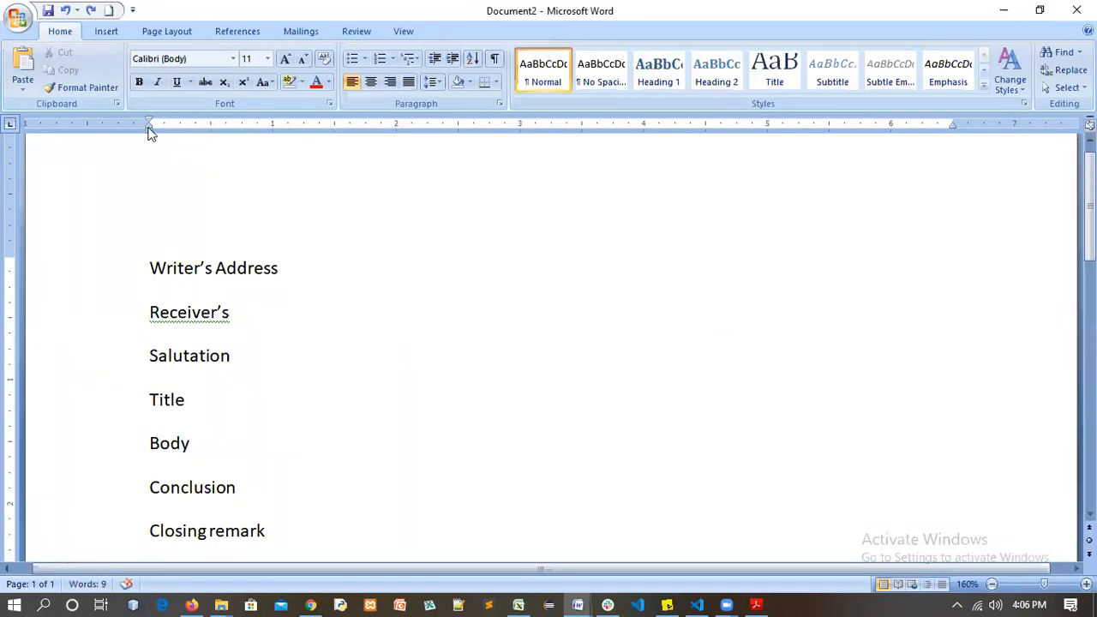
Indent Writer's Address to about 4 inches, keeping it on a single line
mouse_move(156, 130)
mouse_down()
mouse_move(382, 166)
mouse_move(149, 123)
mouse_move(547, 156)
mouse_move(791, 151)
mouse_move(811, 148)
mouse_move(824, 105)
mouse_move(829, 124)
mouse_up()
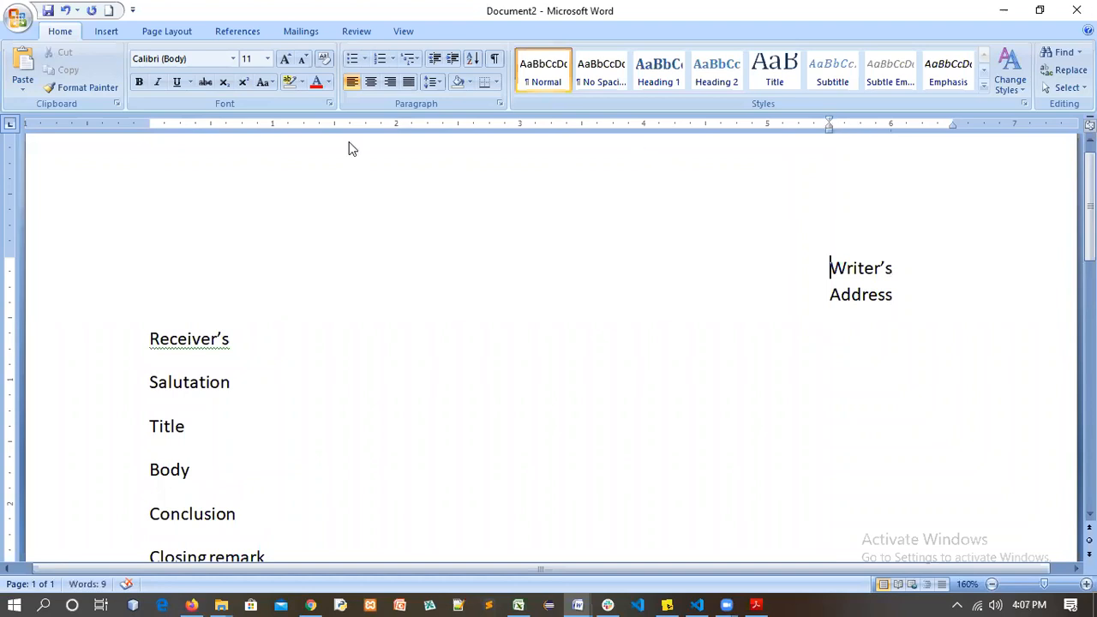
drag(217, 139, 152, 119)
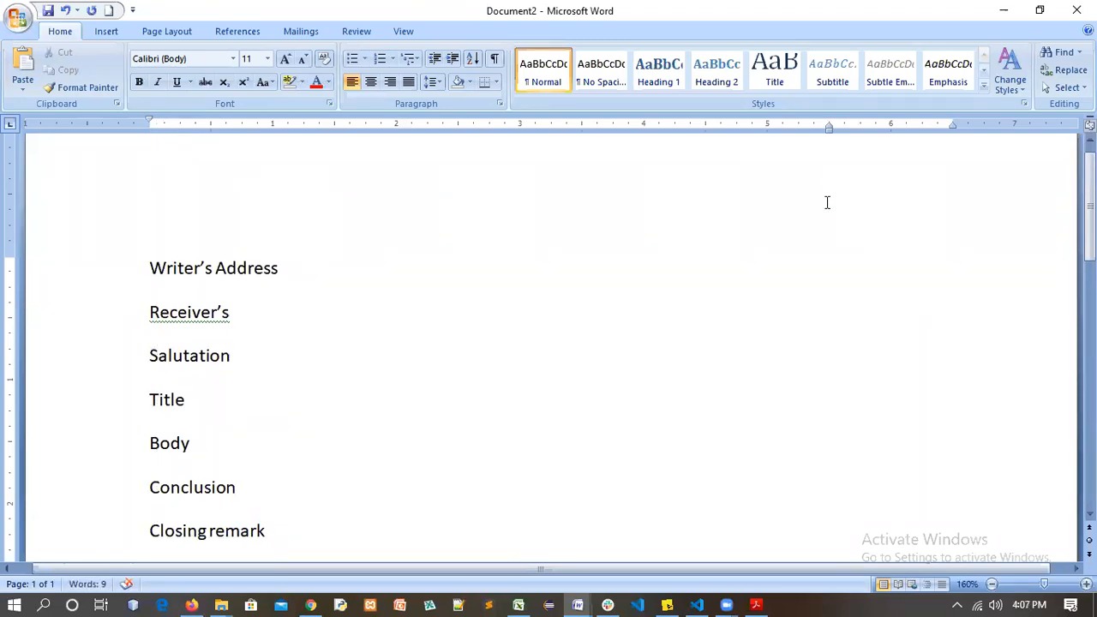
key(ctrl+z)
drag(163, 110, 143, 111)
drag(152, 118, 828, 126)
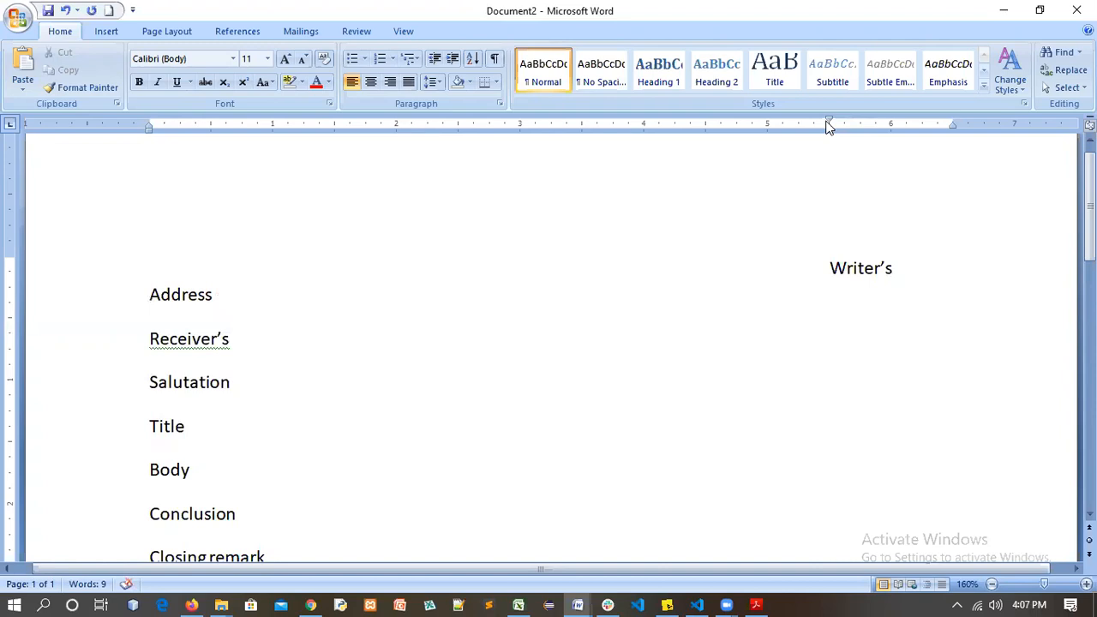
key(ctrl+z)
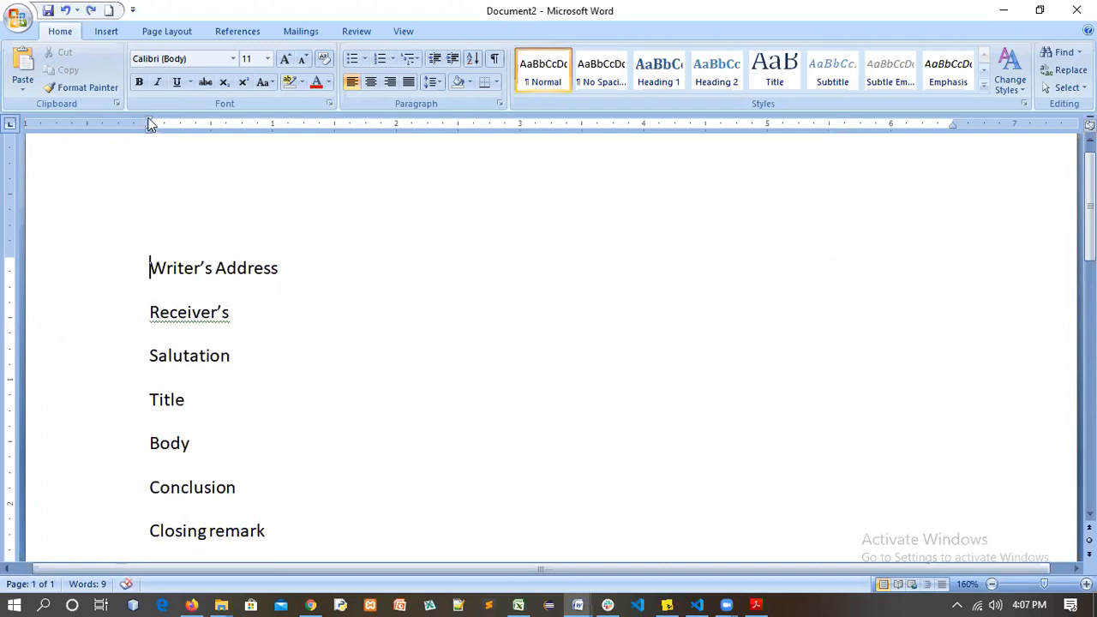
drag(164, 123, 768, 135)
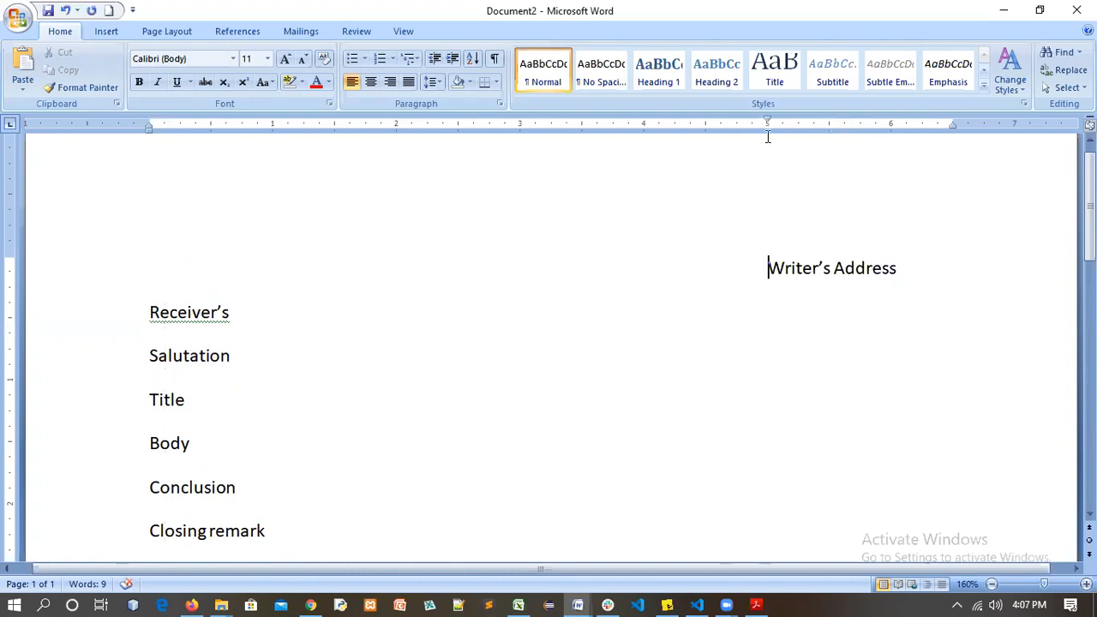
key(ctrl+z)
key(Tab)
key(Tab)
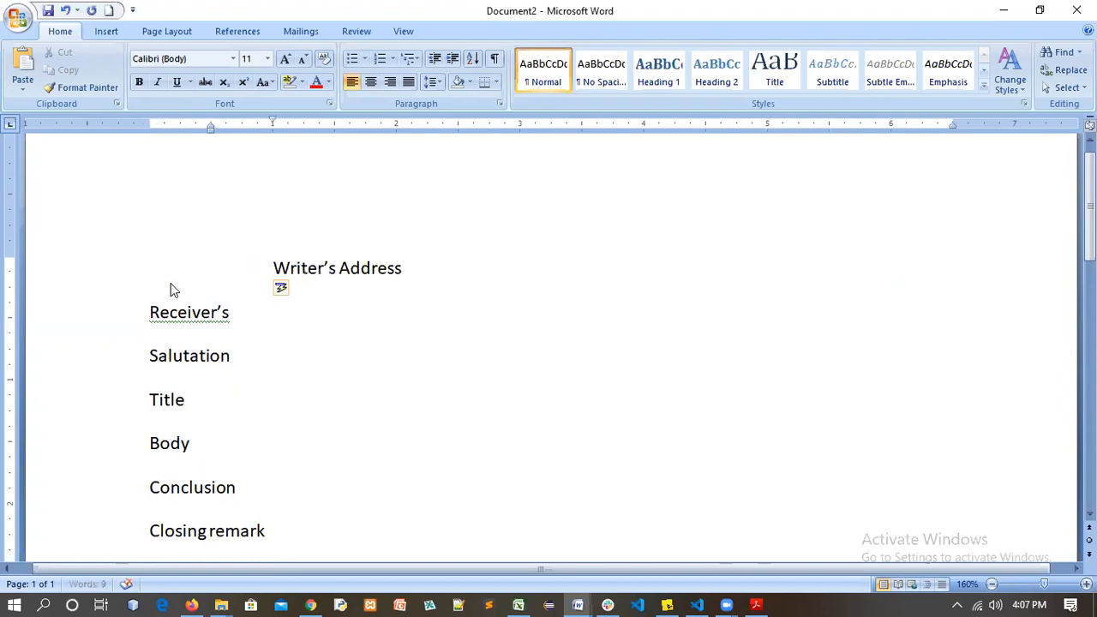
key(Tab)
key(Tab)
key(Tab)
key(Tab)
key(Tab)
key(Tab)
key(Tab)
key(Tab)
key(Tab)
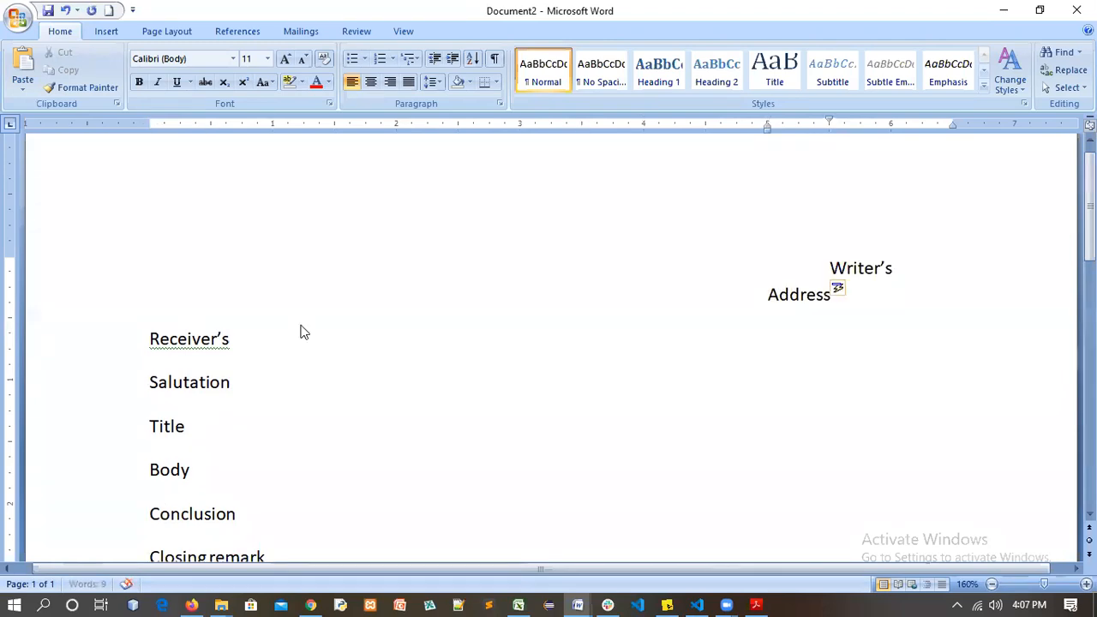
key(BackSpace)
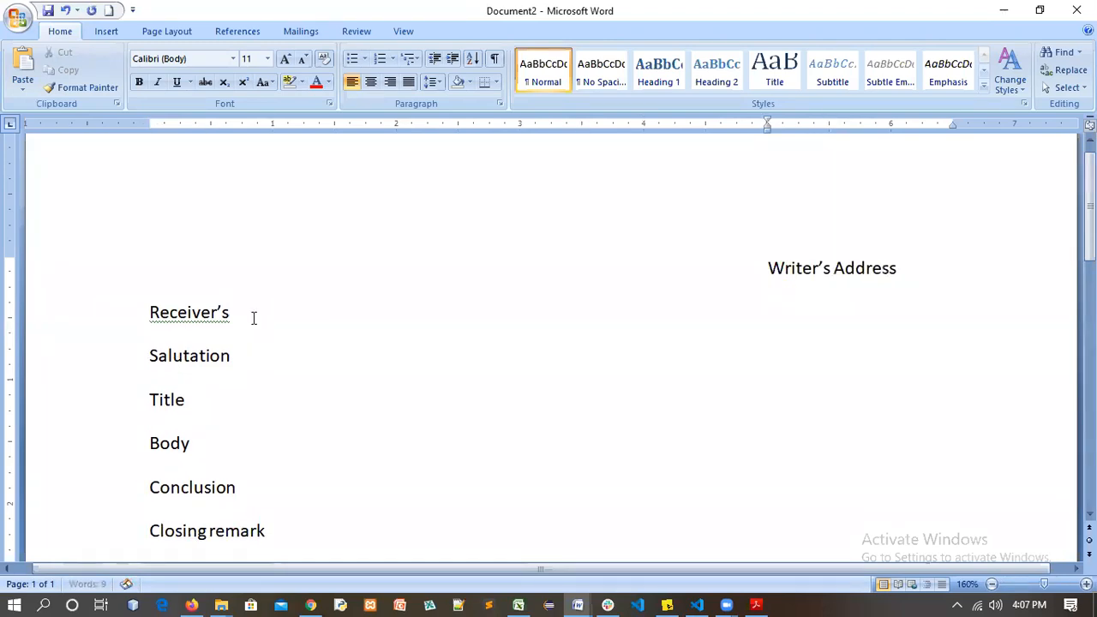
drag(237, 312, 150, 306)
Indent the Salutation line and append '(Dear Sir/Ma)' to it
click(341, 350)
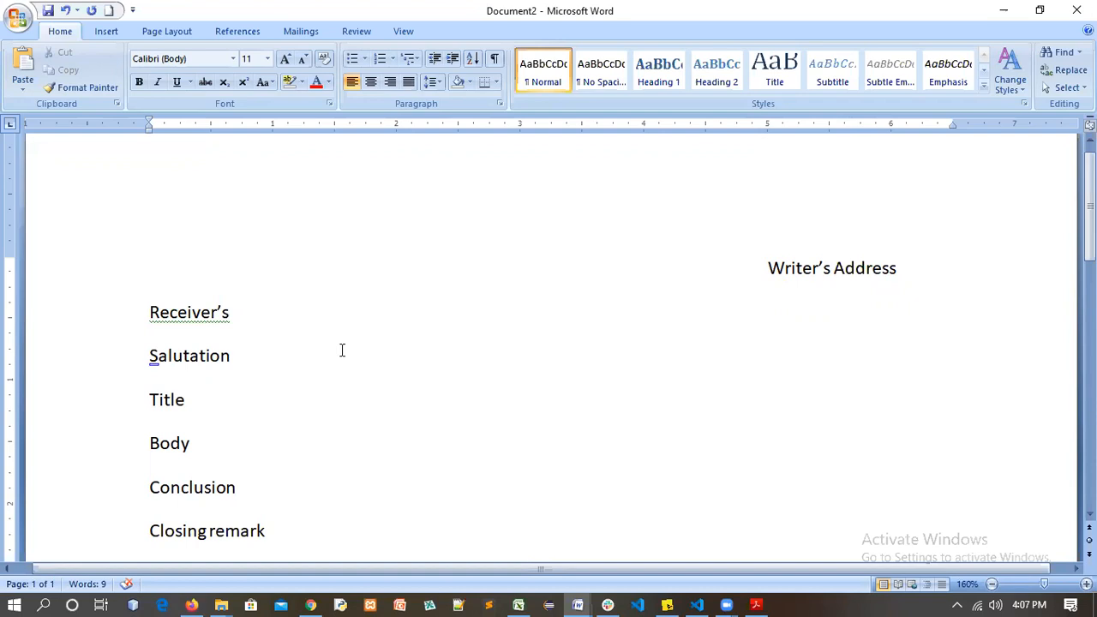
key(Tab)
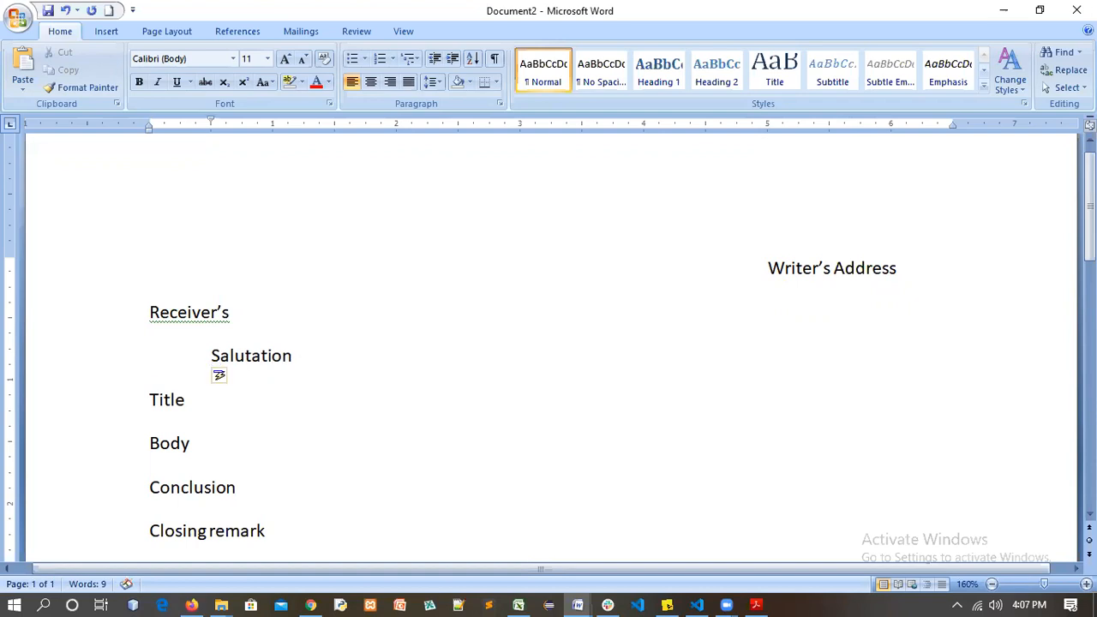
text((D)
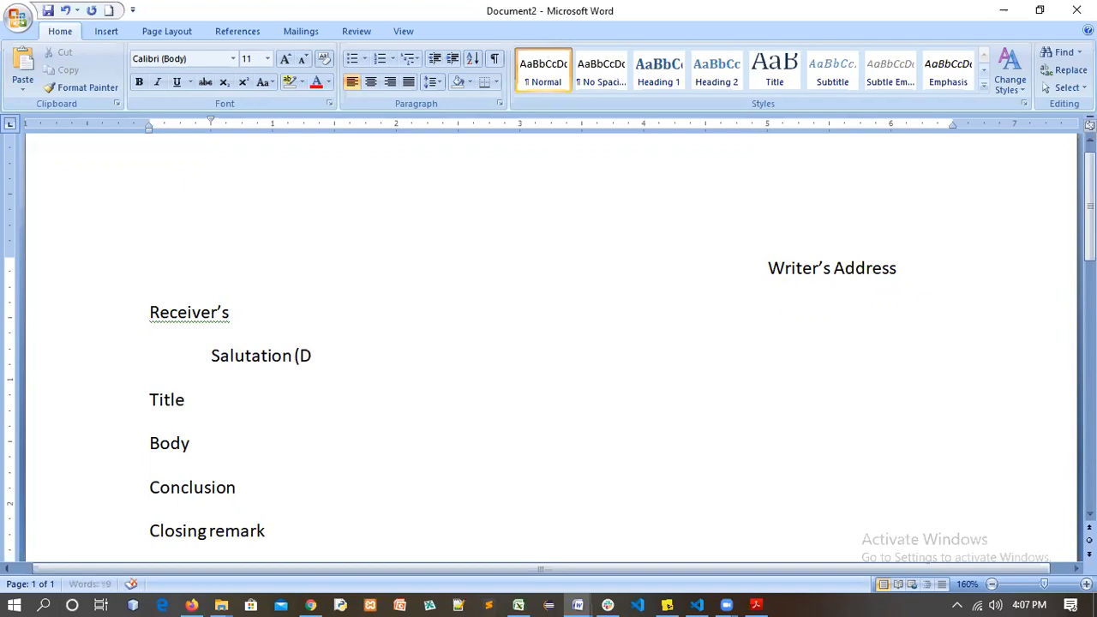
text(ear)
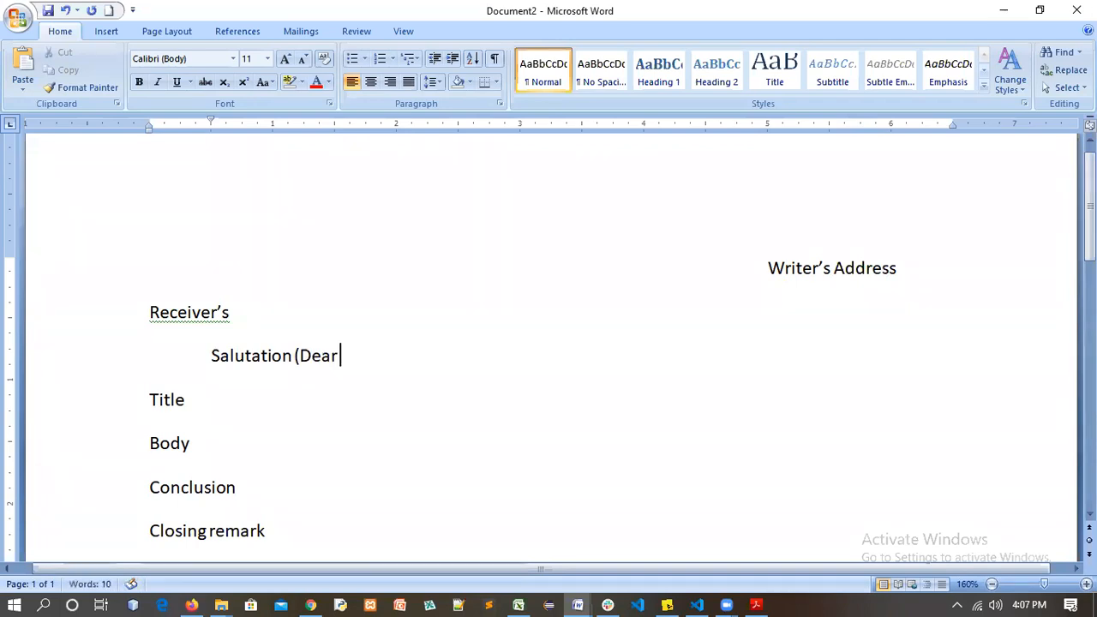
text( Sir)
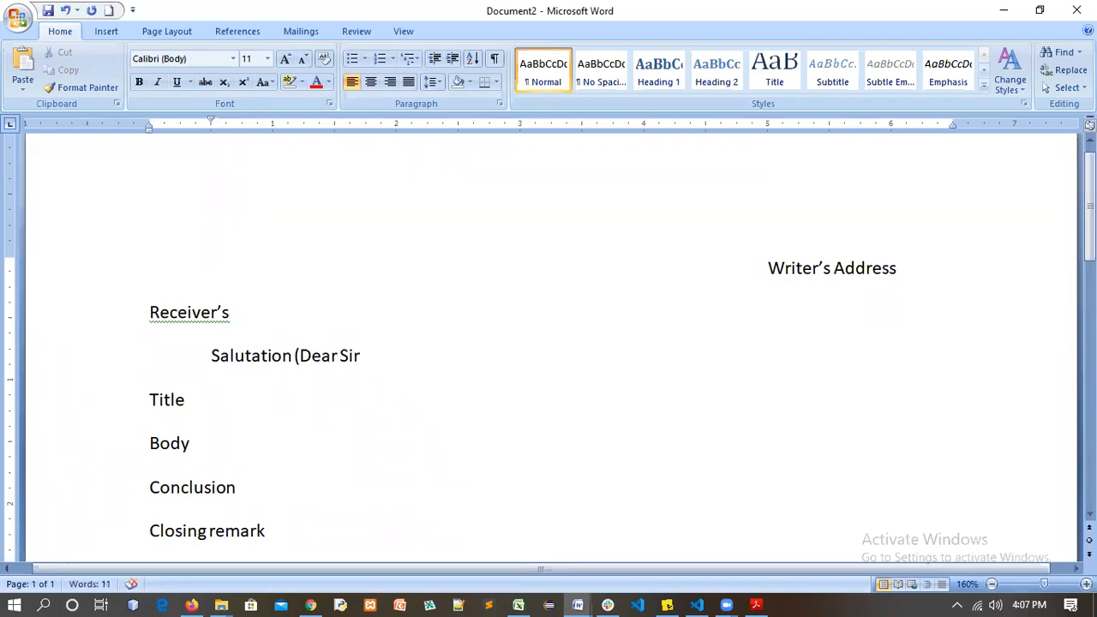
text(/Ma)
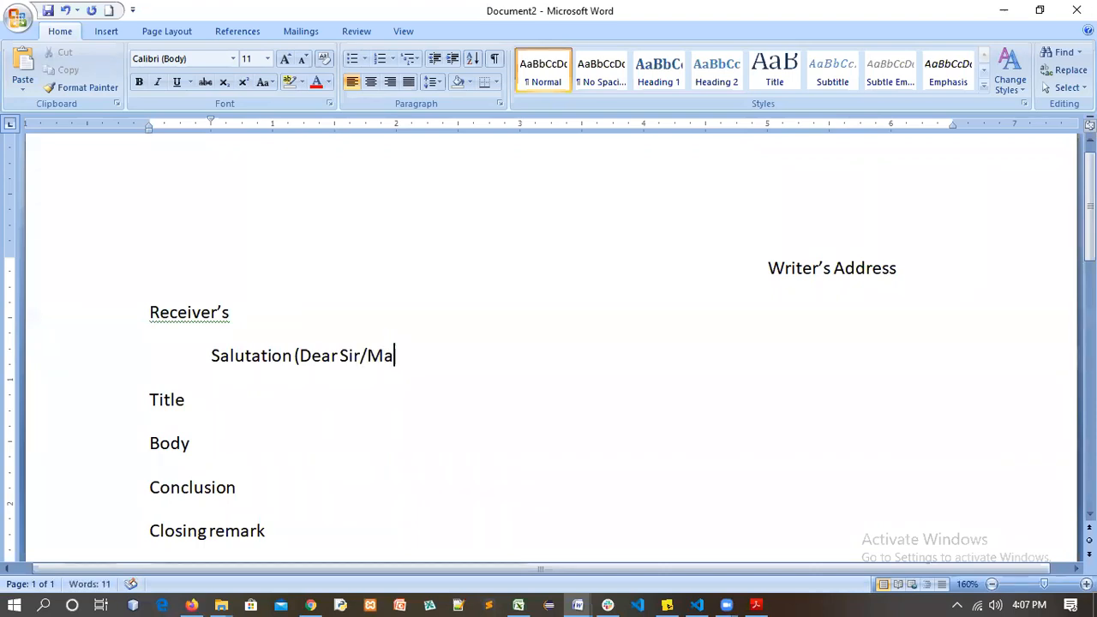
text())
key(Down)
click(196, 406)
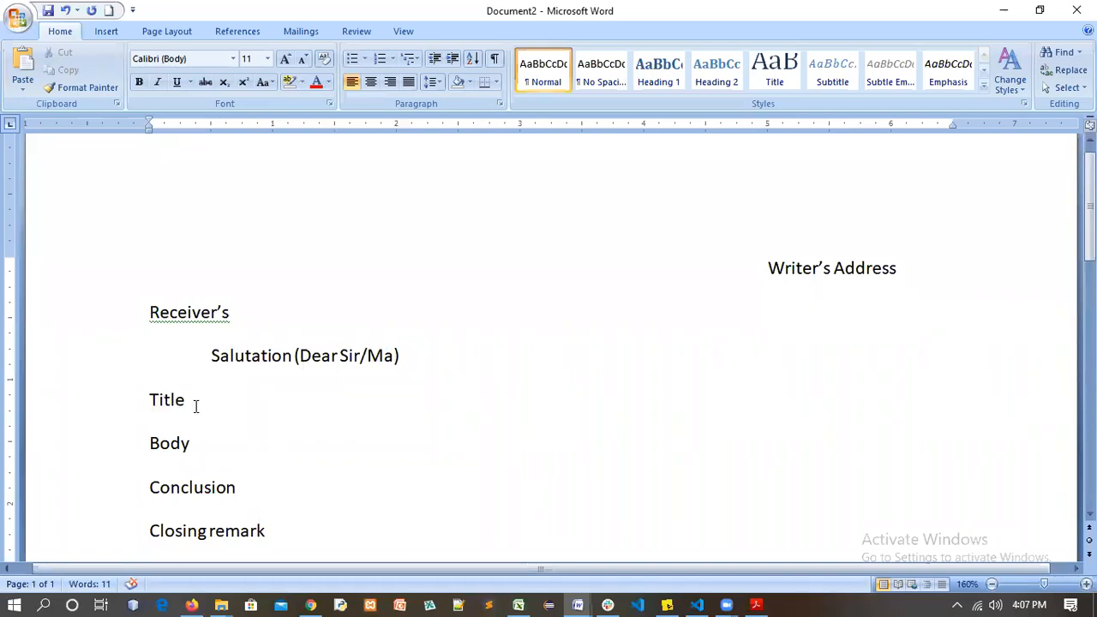
key(Home)
key(shift+Down)
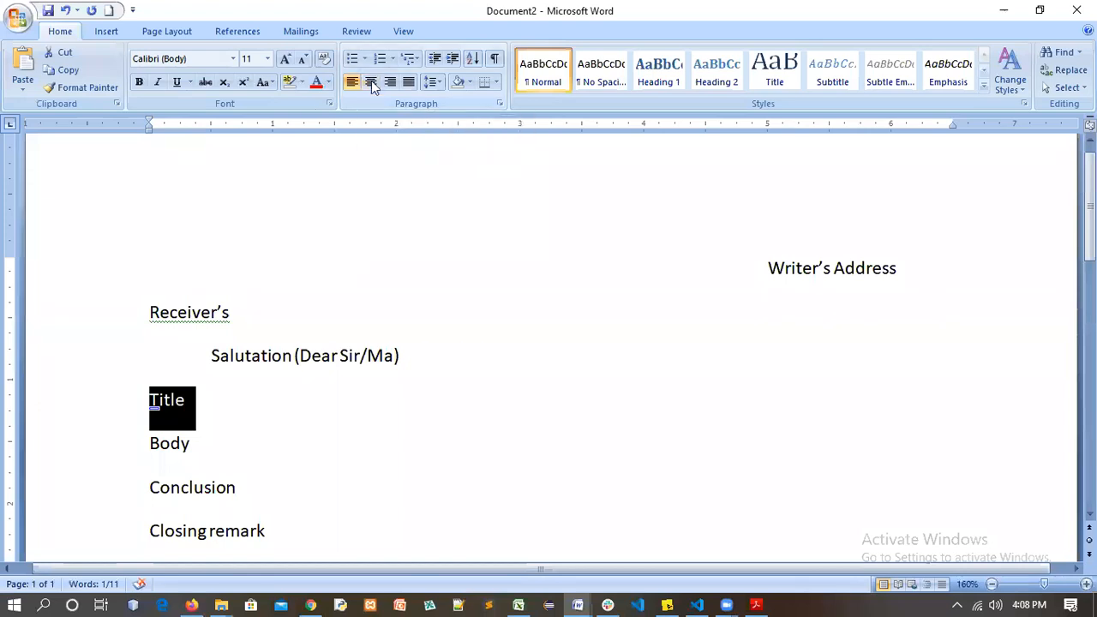
Centre the Title line on the page after removing its leading spaces
key(ctrl+e)
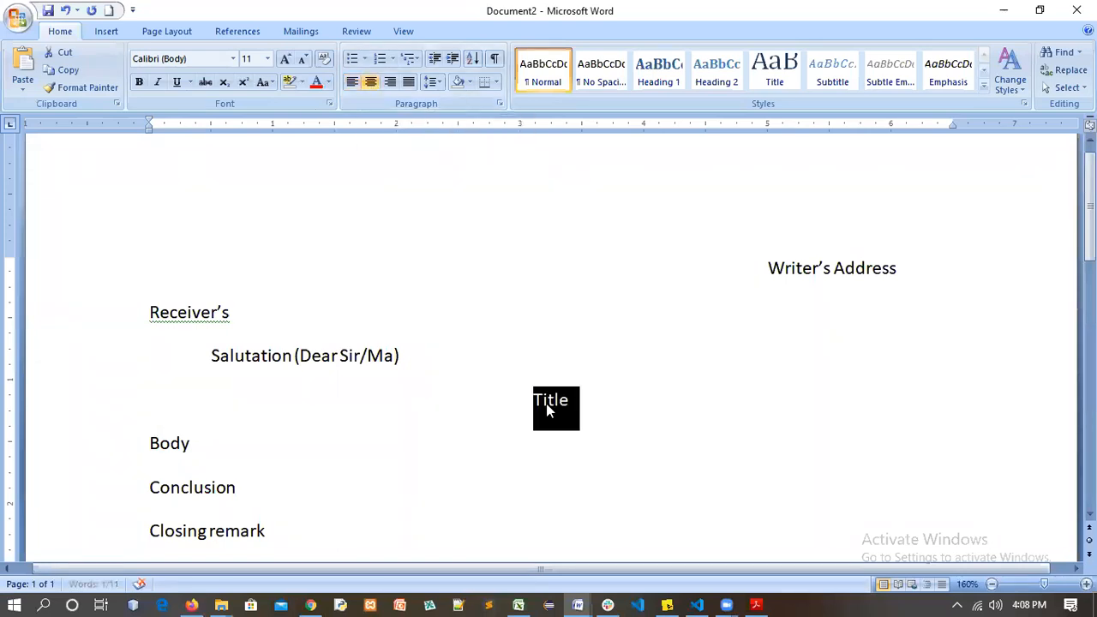
click(570, 403)
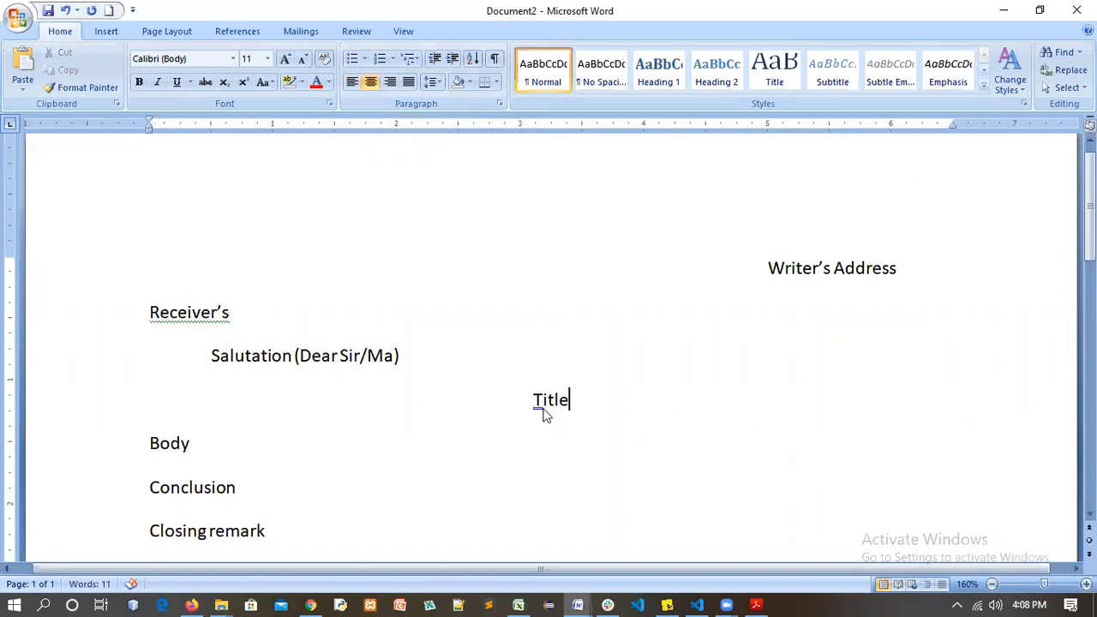
key(ctrl+z)
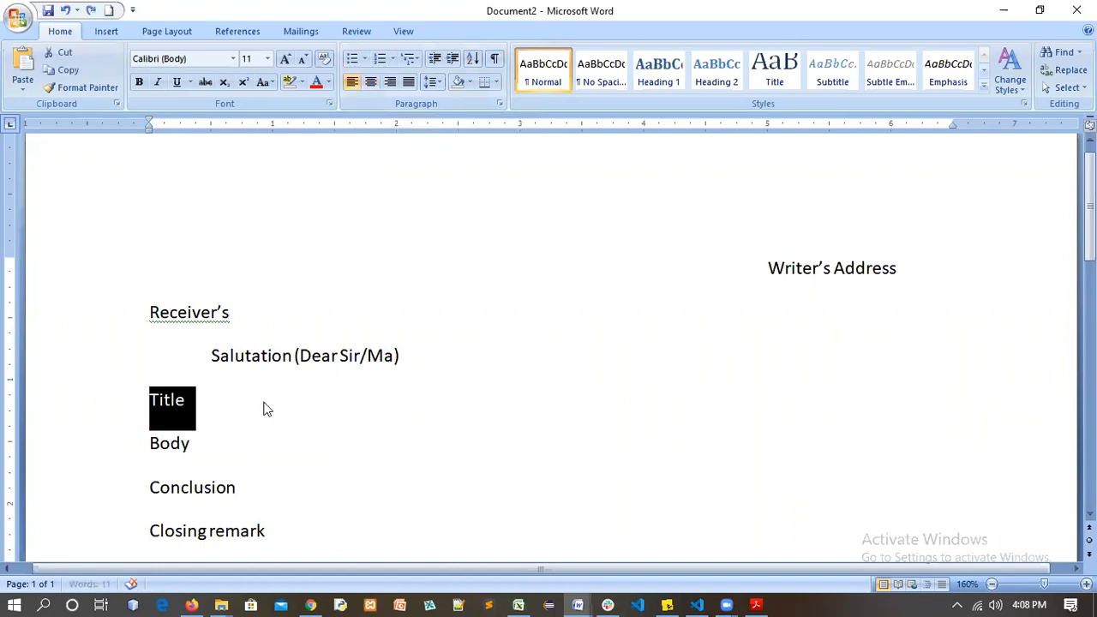
click(222, 399)
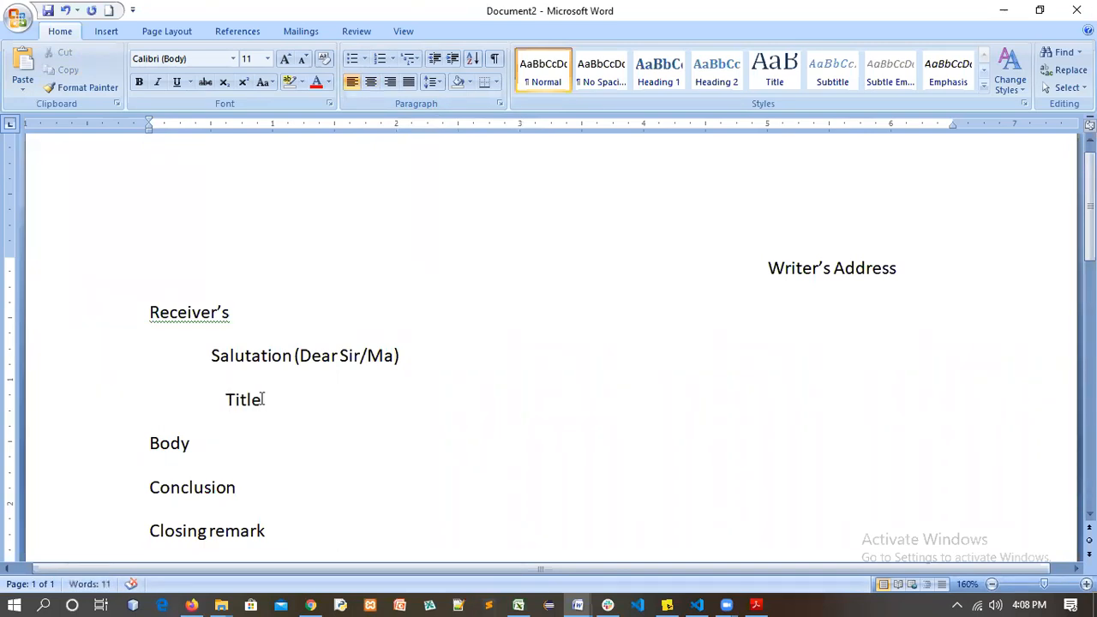
key(ctrl+z)
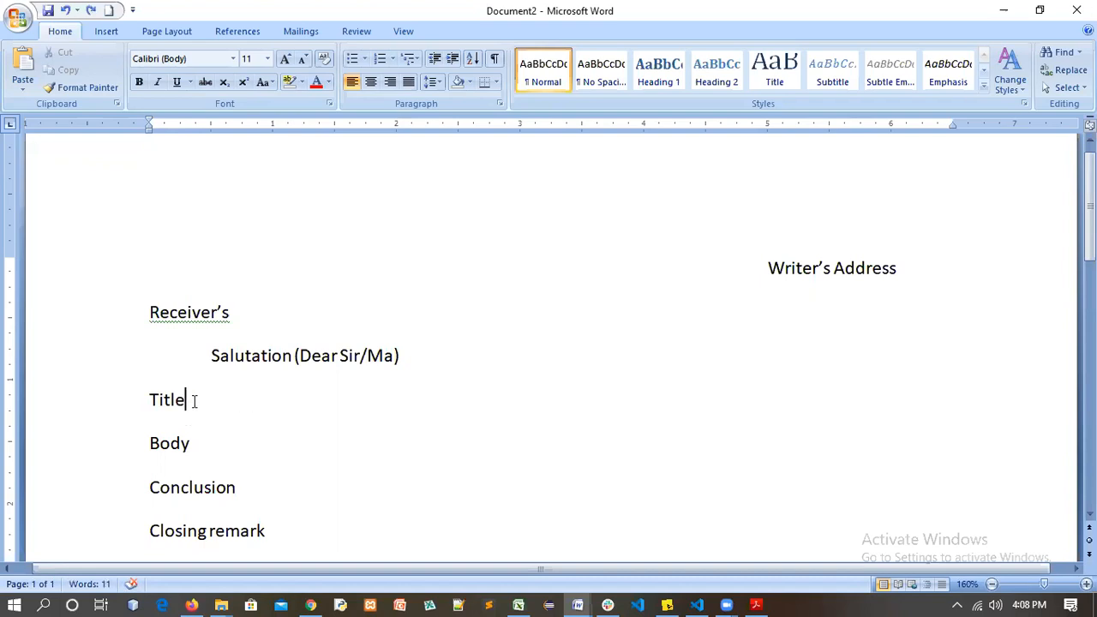
drag(151, 395, 195, 399)
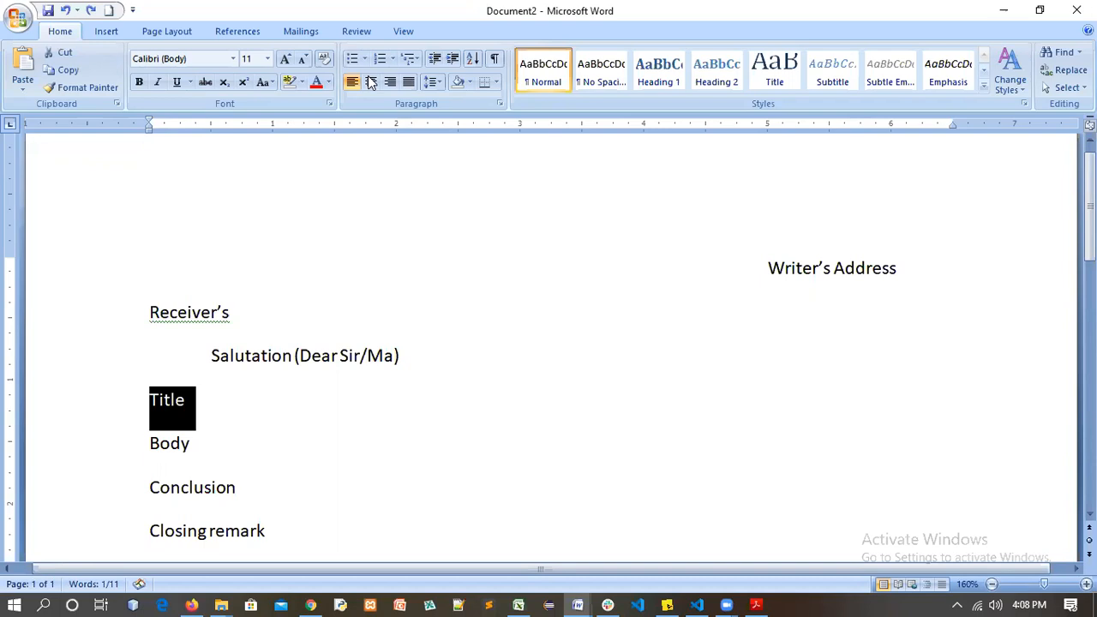
key(ctrl+e)
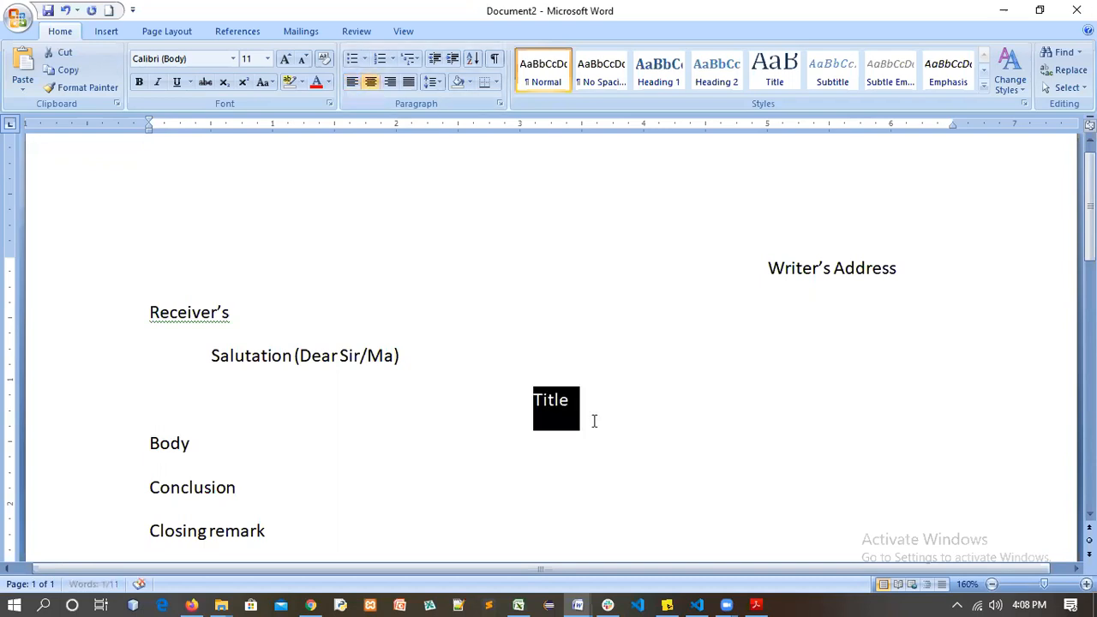
click(567, 397)
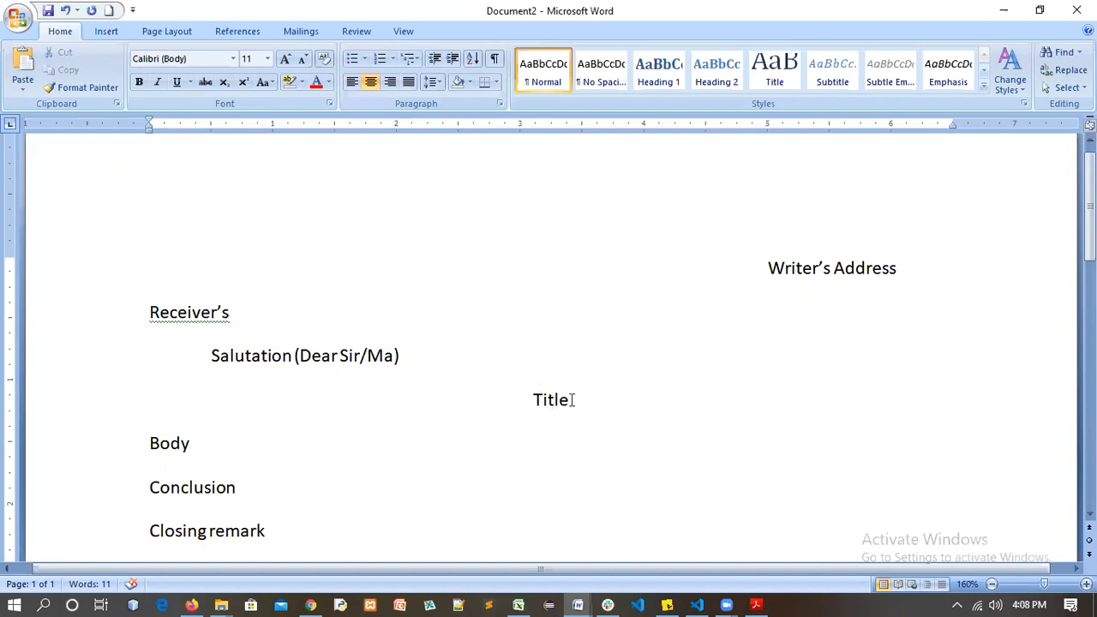
Make the Title heading bold and underlined
triple_click(536, 396)
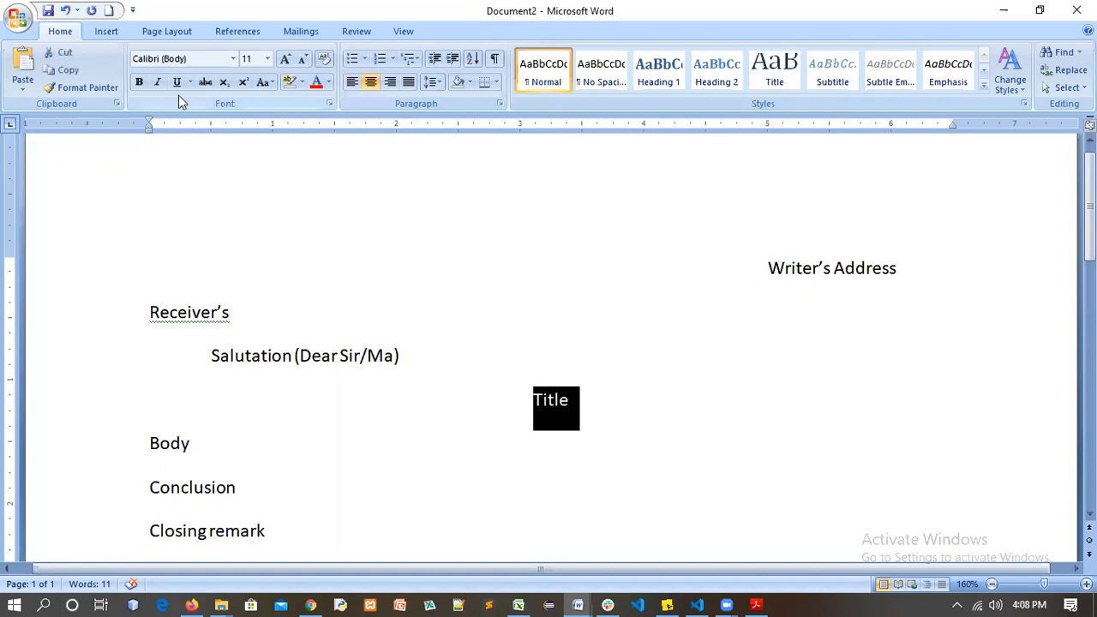
click(141, 83)
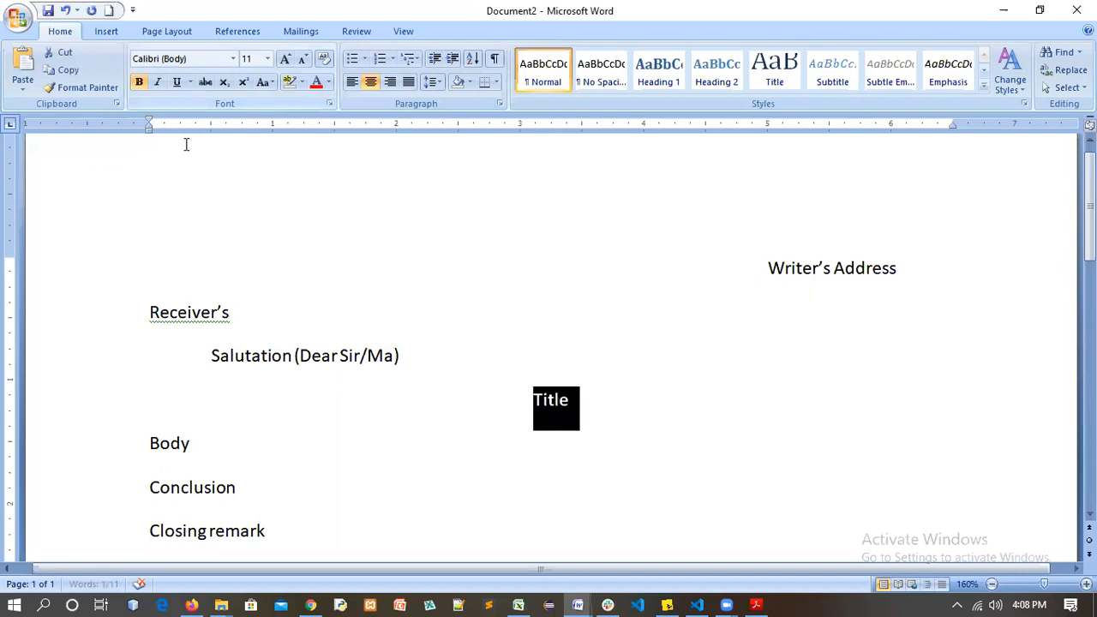
click(176, 85)
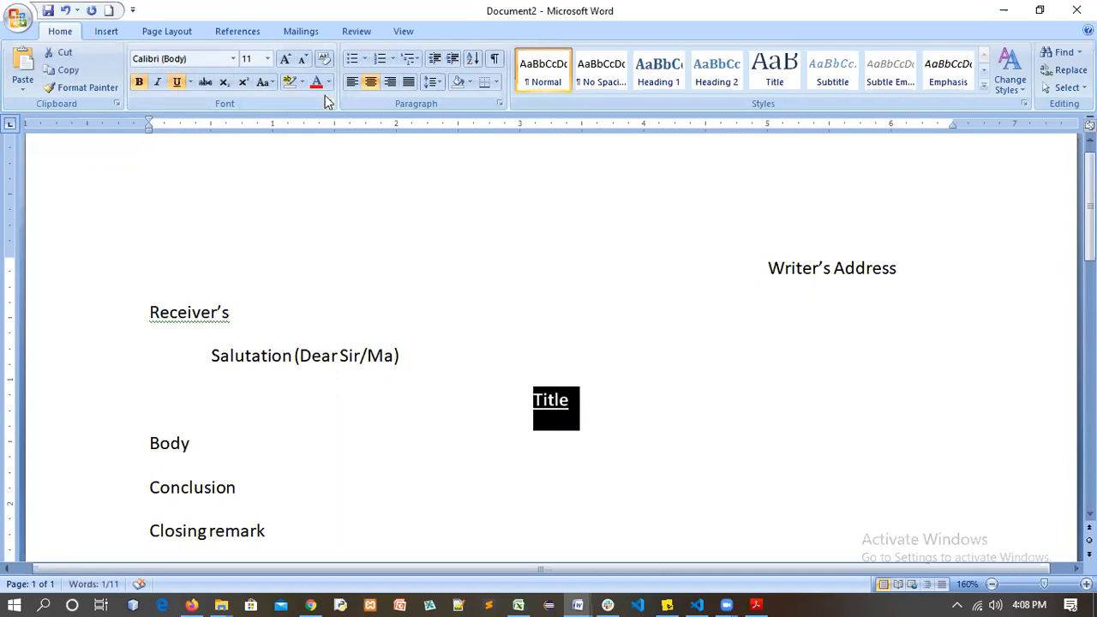
click(549, 405)
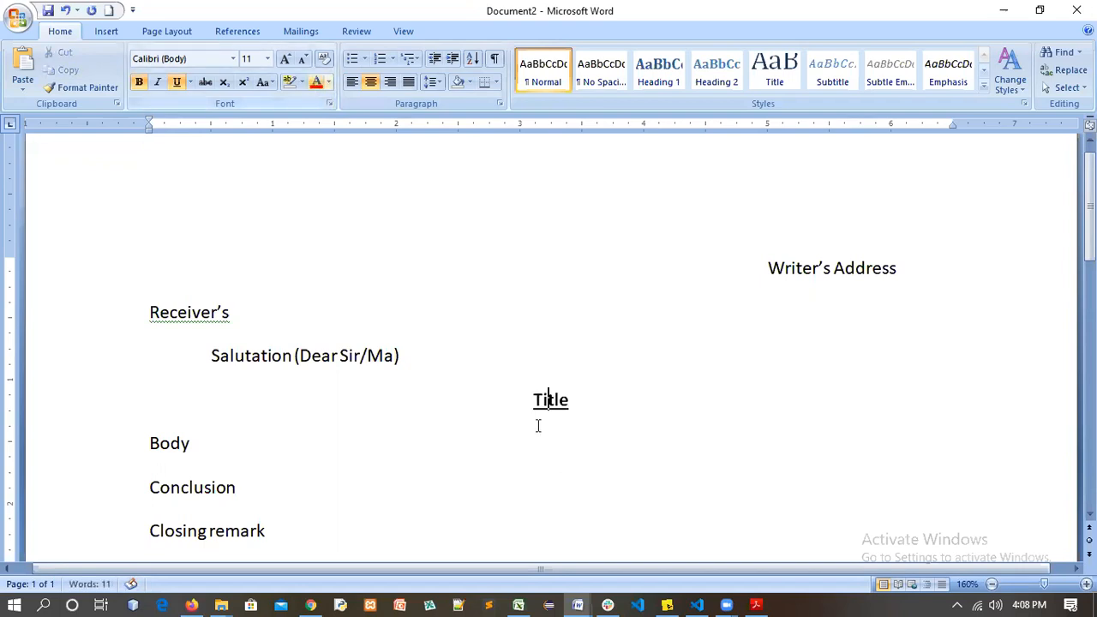
triple_click(529, 400)
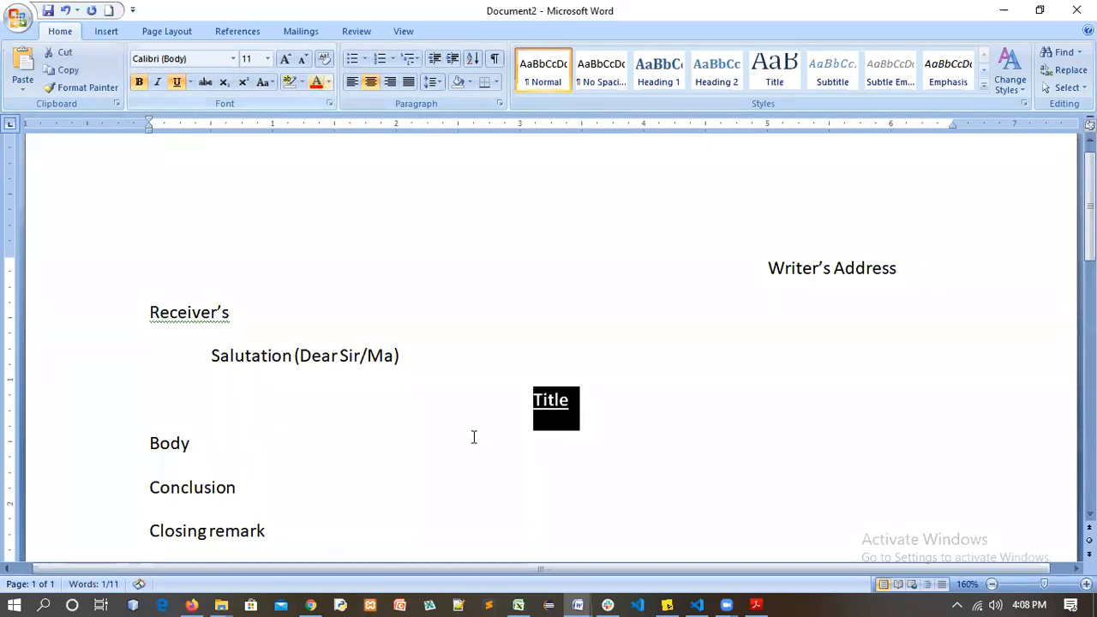
click(512, 472)
Colour the Title heading red using the Font Color palette
click(568, 409)
triple_click(568, 409)
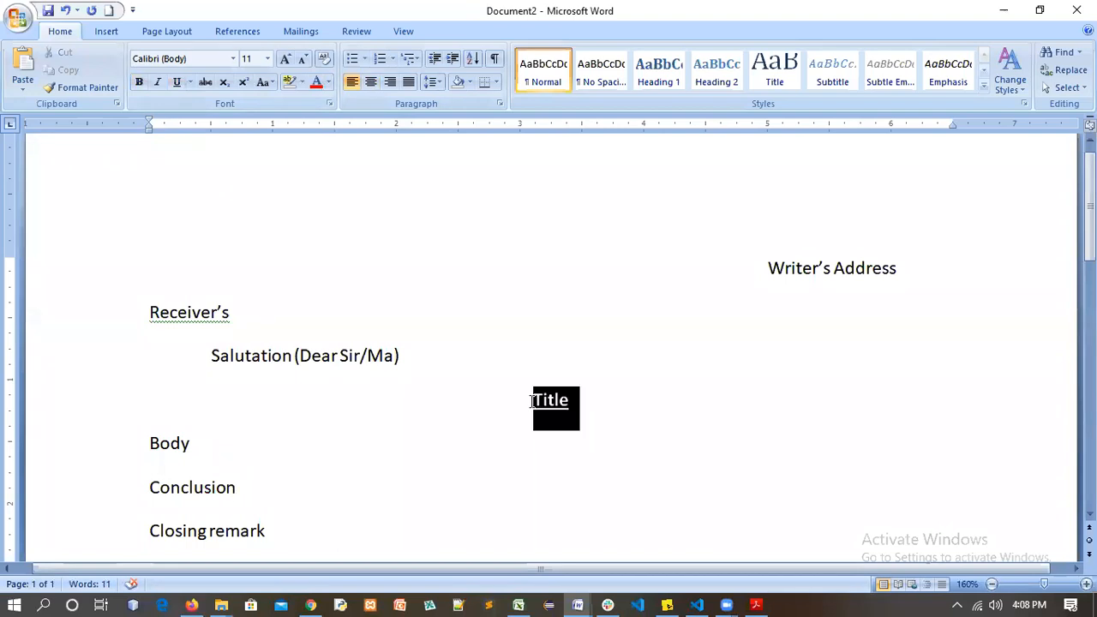
click(328, 82)
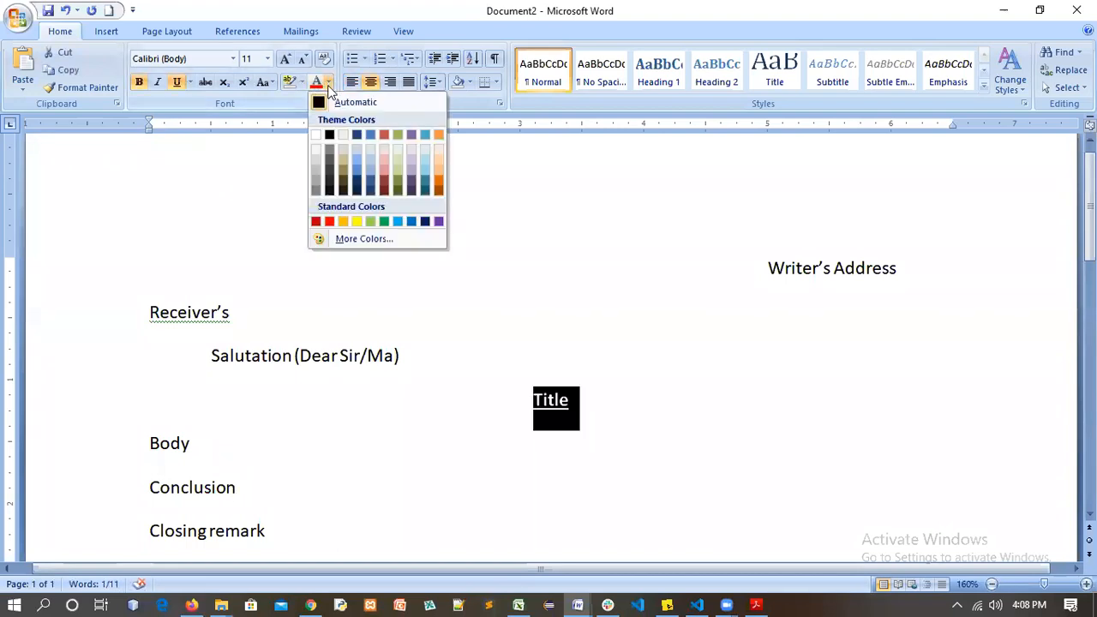
click(317, 222)
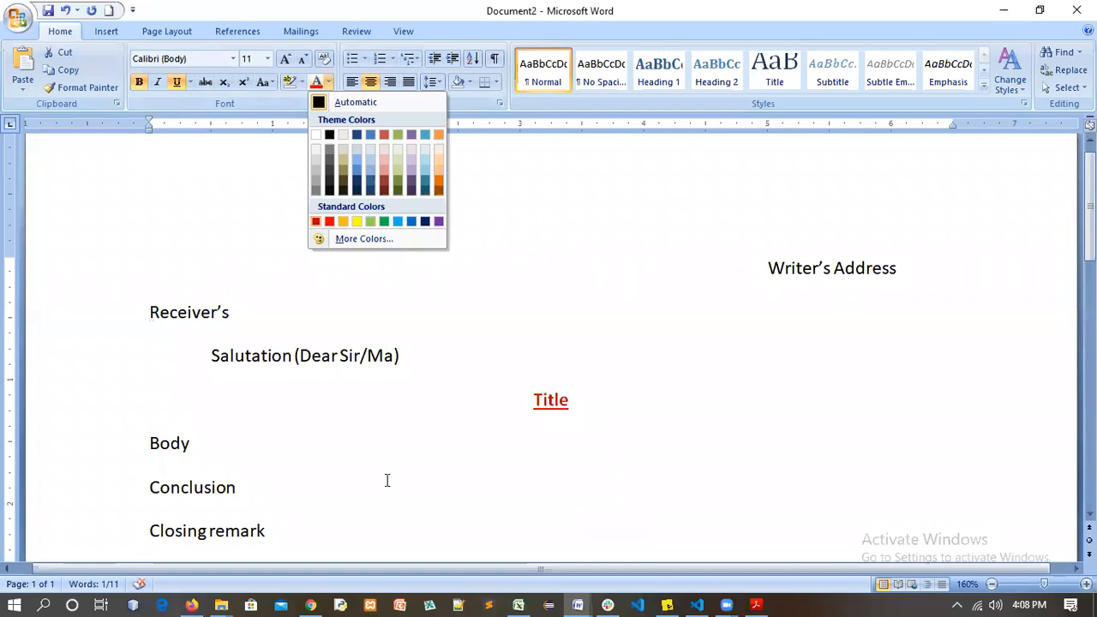
click(522, 472)
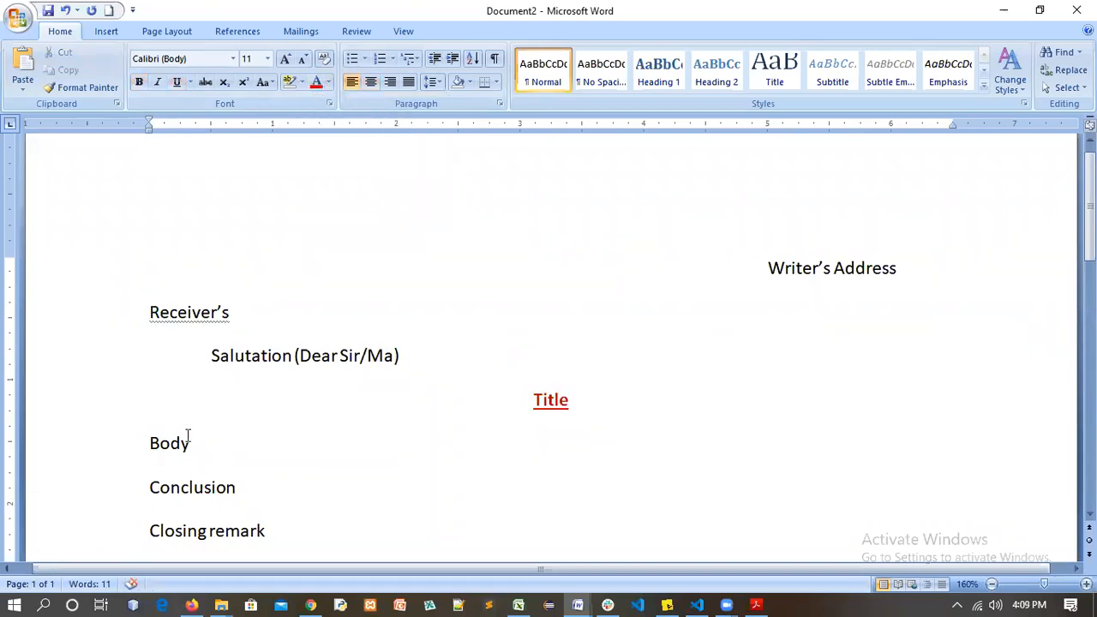
click(146, 441)
Add a blank line above Conclusion
click(145, 487)
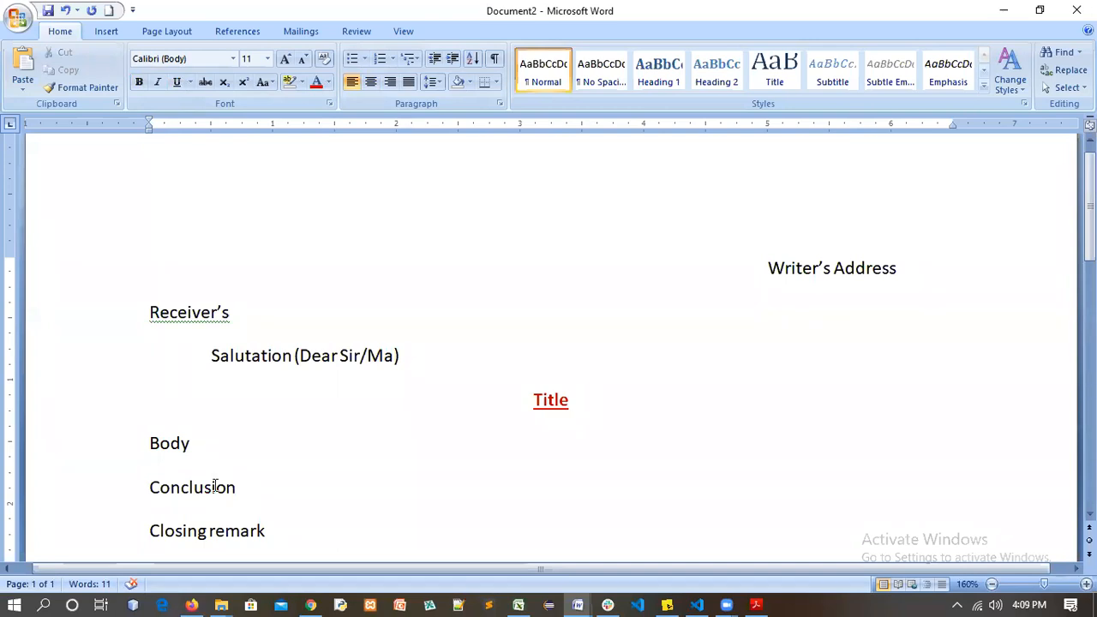
key(Return)
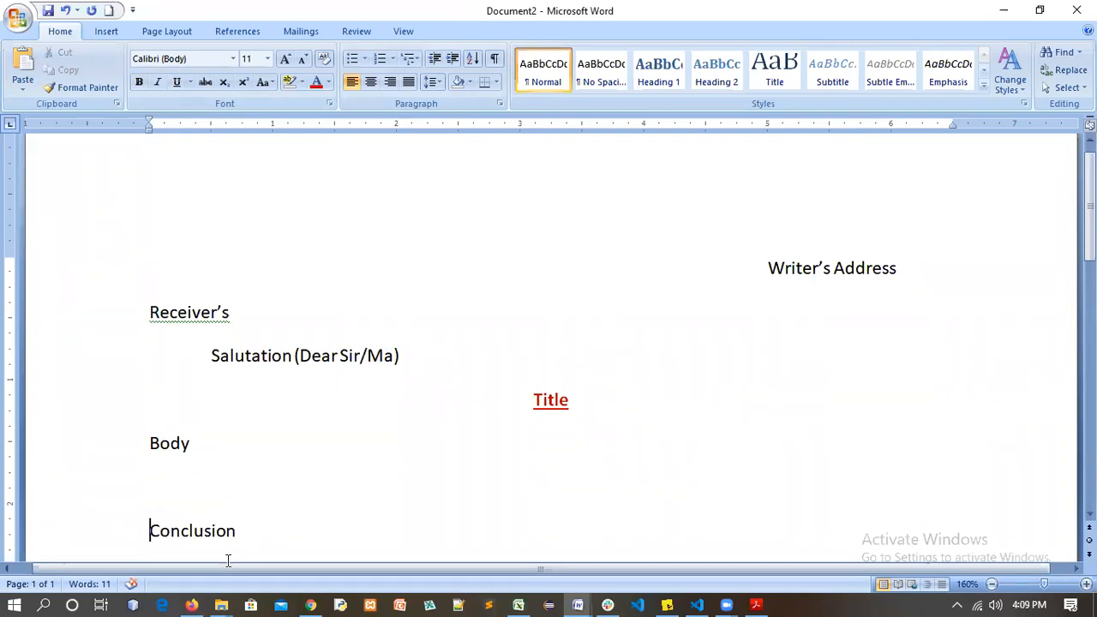
scroll(194, 497, down, 3)
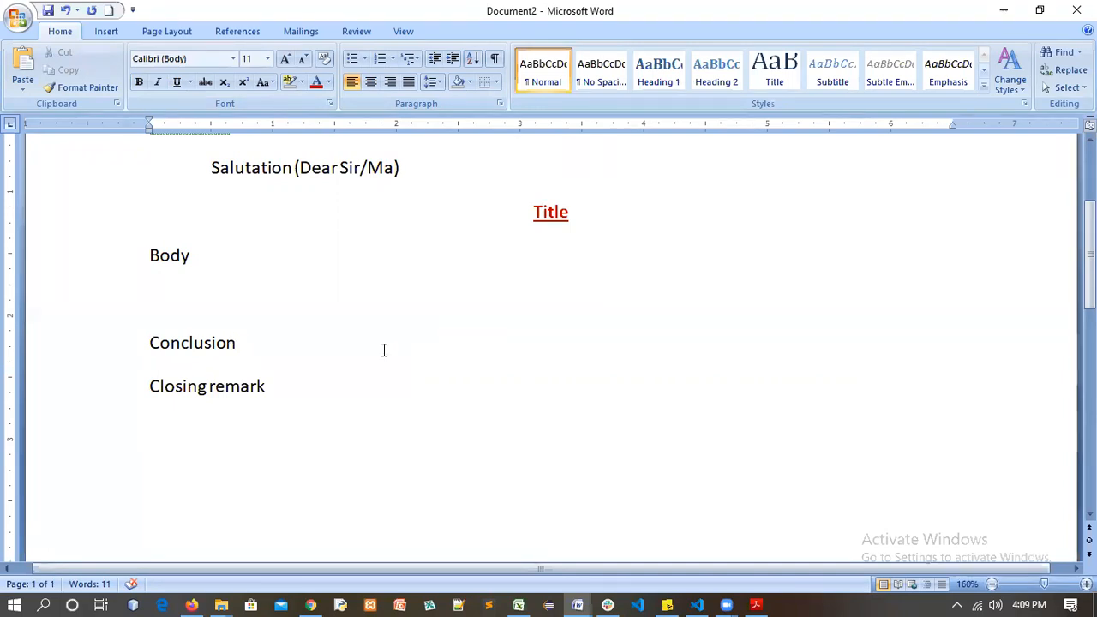
Add a blank line above Closing remark, keeping Closing remark at the left margin
click(151, 395)
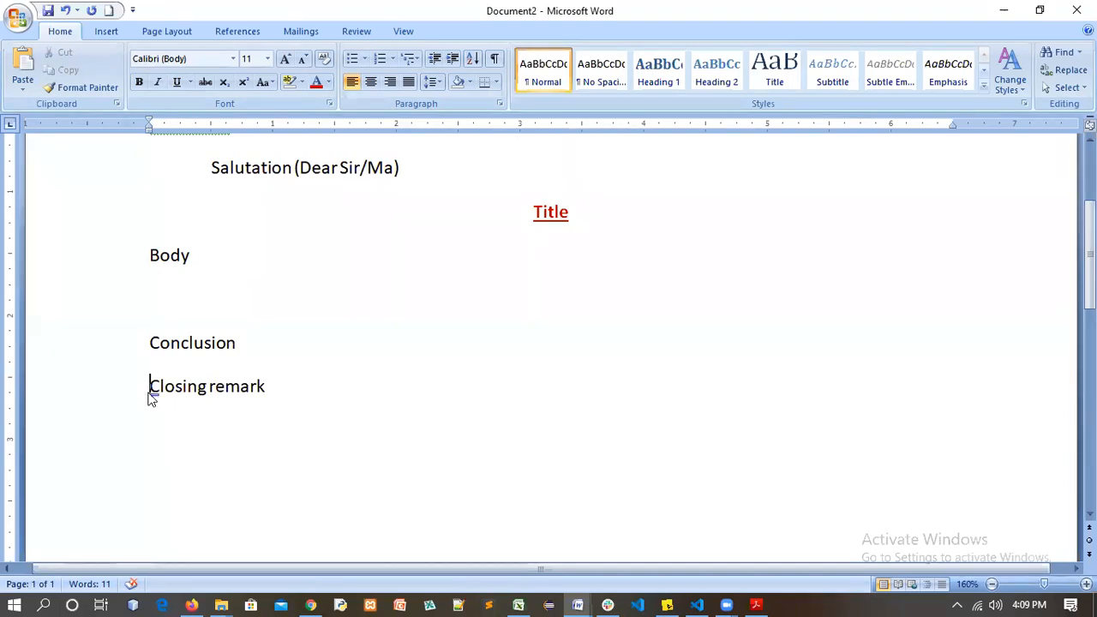
key(Return)
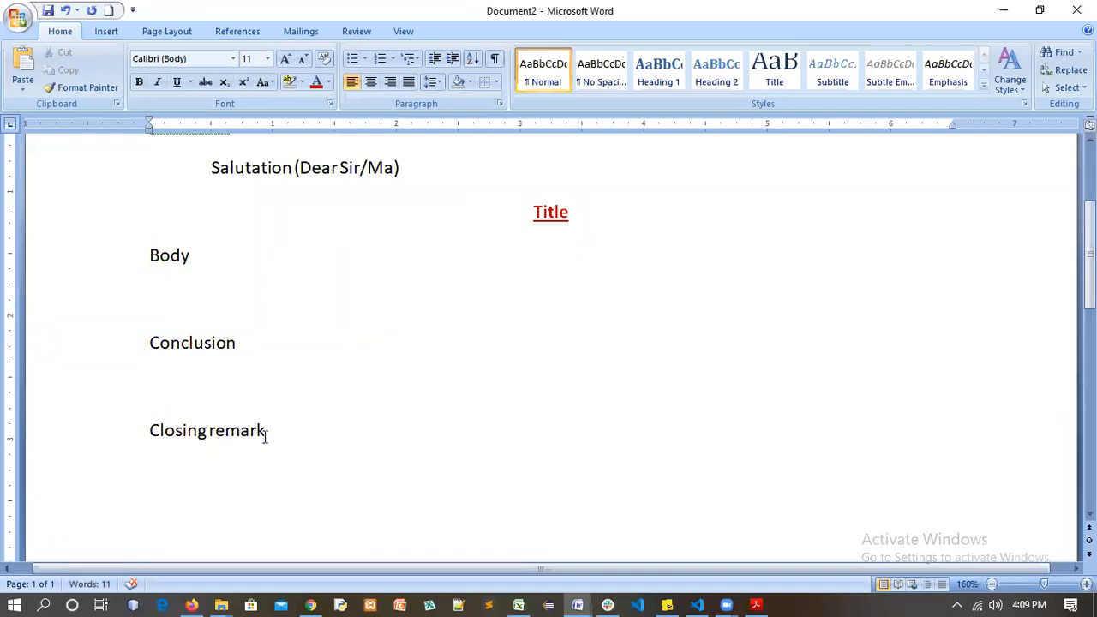
key(Tab)
key(Tab)
key(Tab)
key(Tab)
key(Tab)
key(Tab)
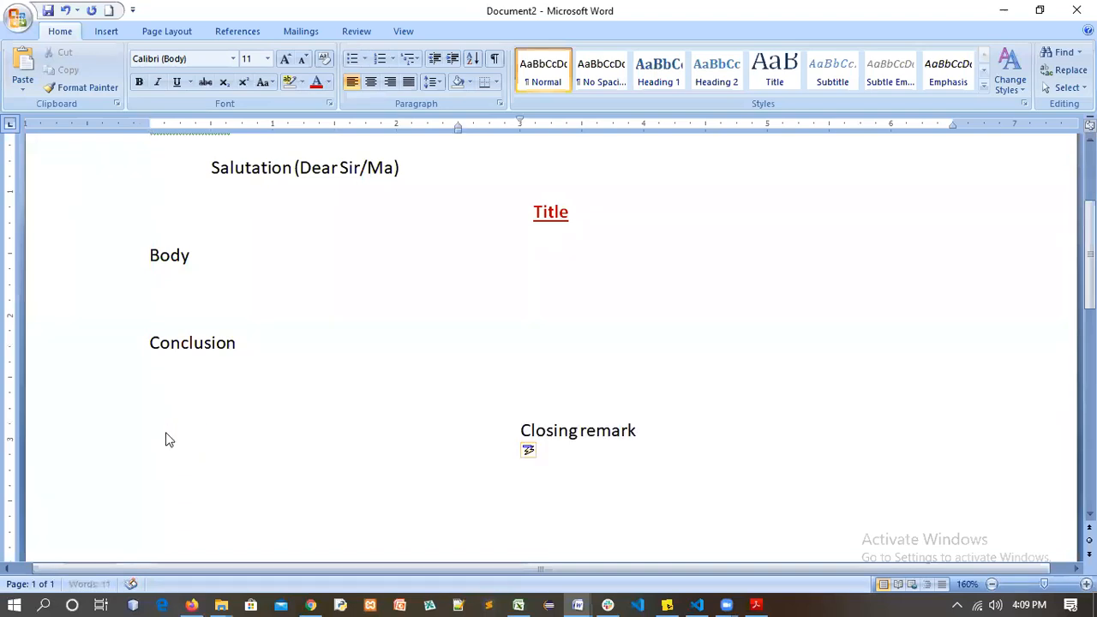
key(Tab)
key(Tab)
key(Tab)
key(Tab)
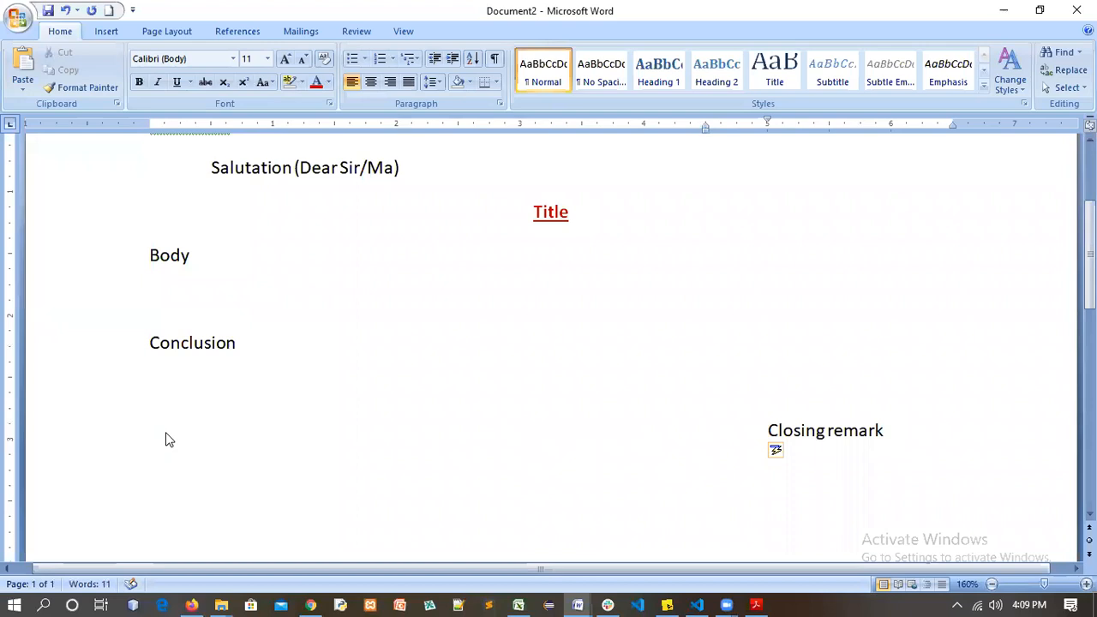
key(Tab)
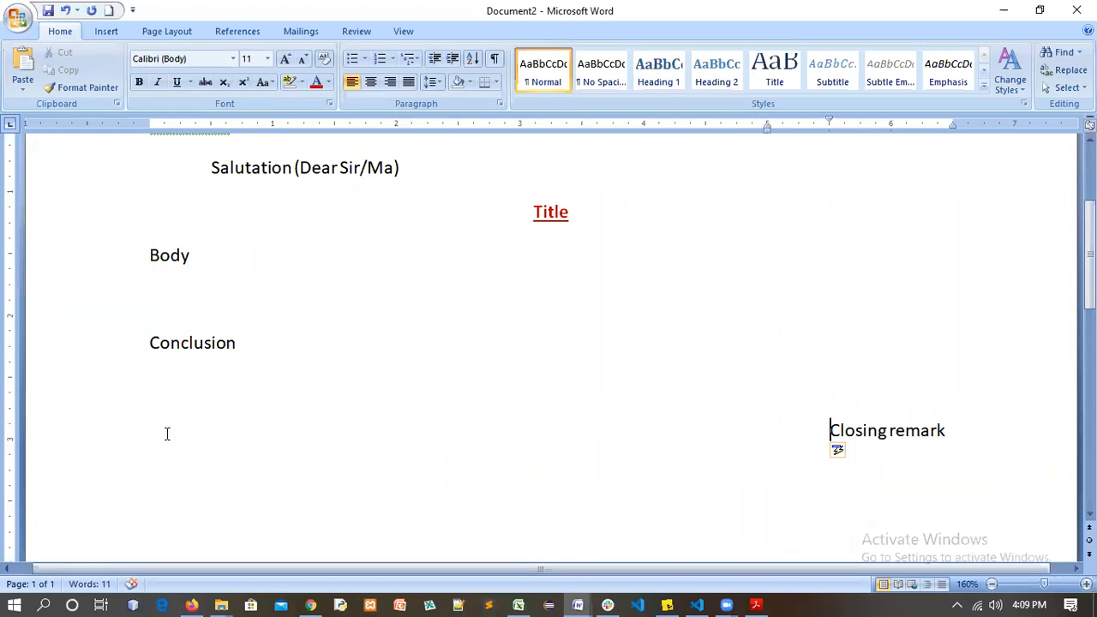
key(BackSpace)
key(BackSpace)
key(BackSpace)
key(BackSpace)
key(BackSpace)
key(BackSpace)
key(BackSpace)
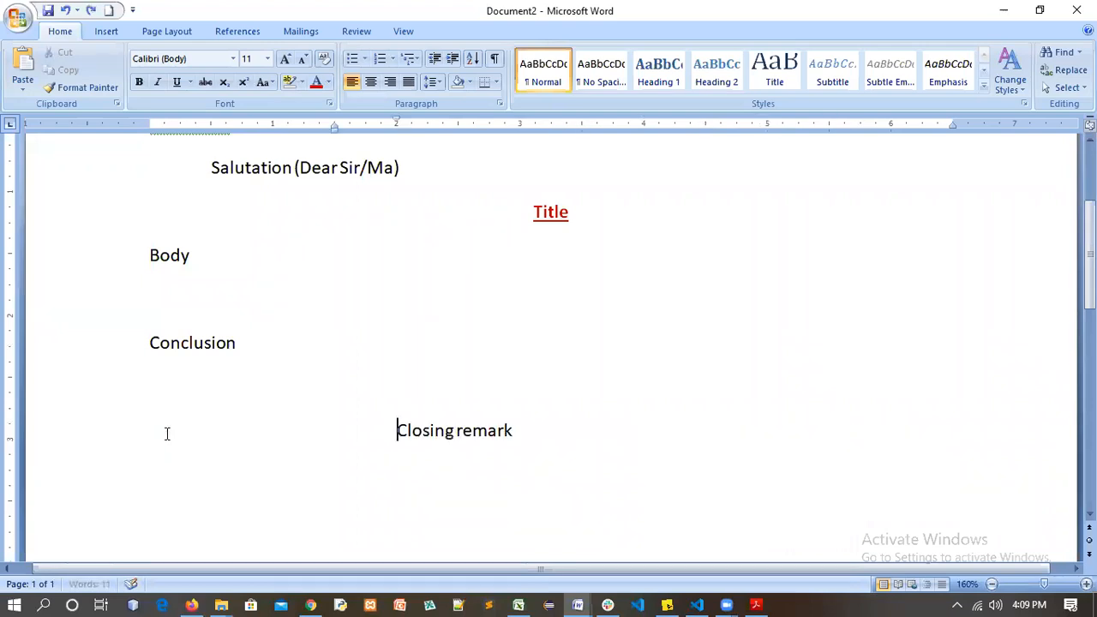
key(BackSpace)
key(BackSpace)
key(BackSpace)
key(BackSpace)
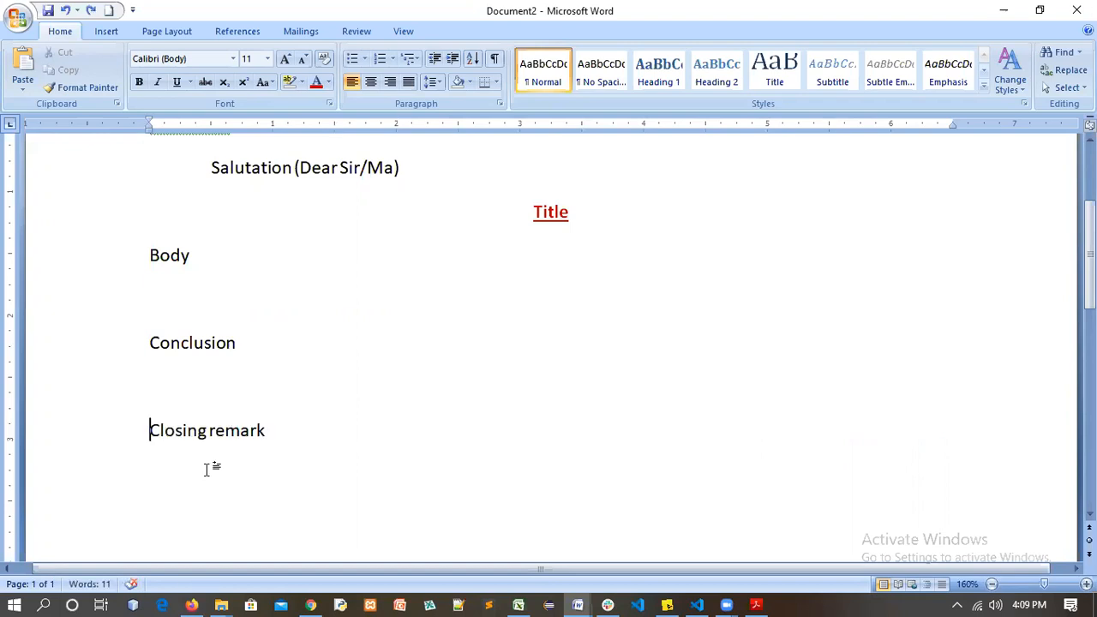
scroll(282, 424, up, 3)
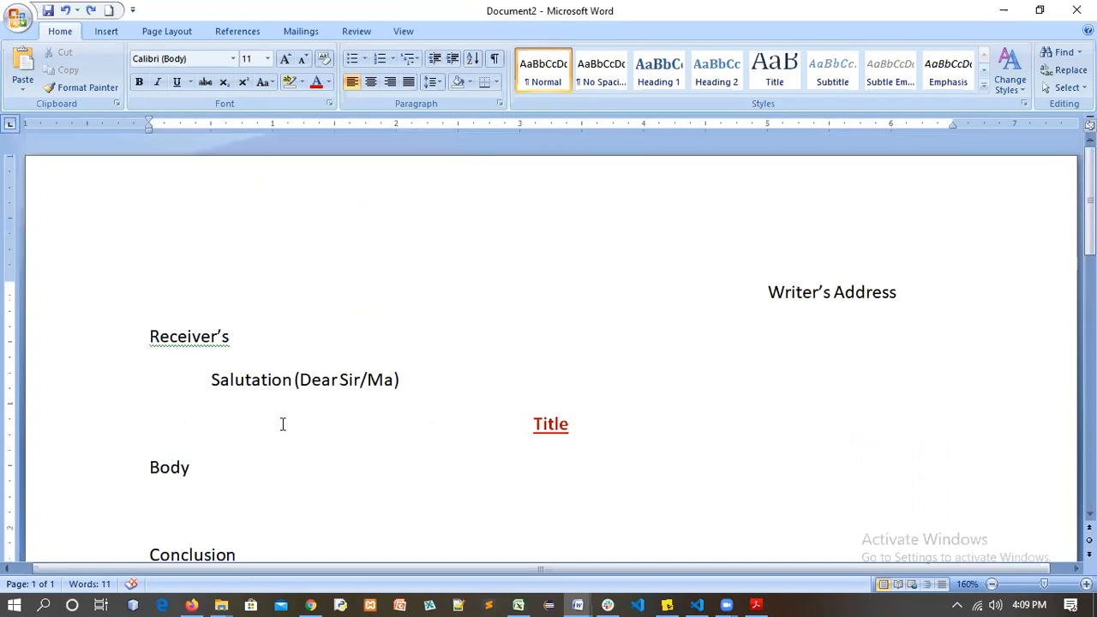
scroll(281, 424, down, 3)
scroll(282, 424, up, 3)
scroll(281, 424, down, 3)
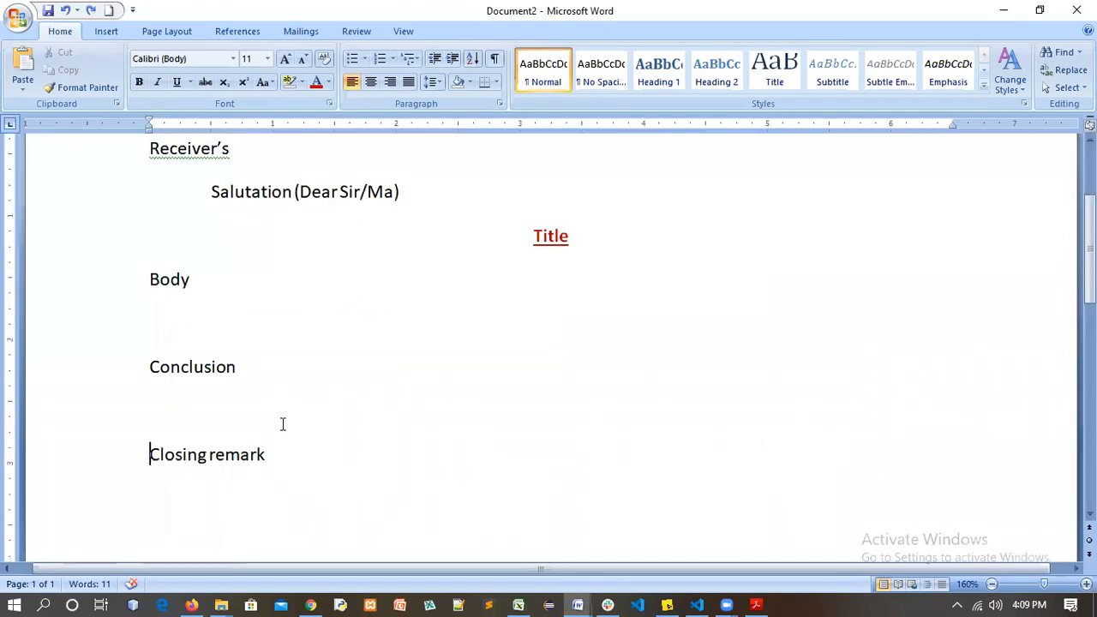
scroll(281, 424, up, 3)
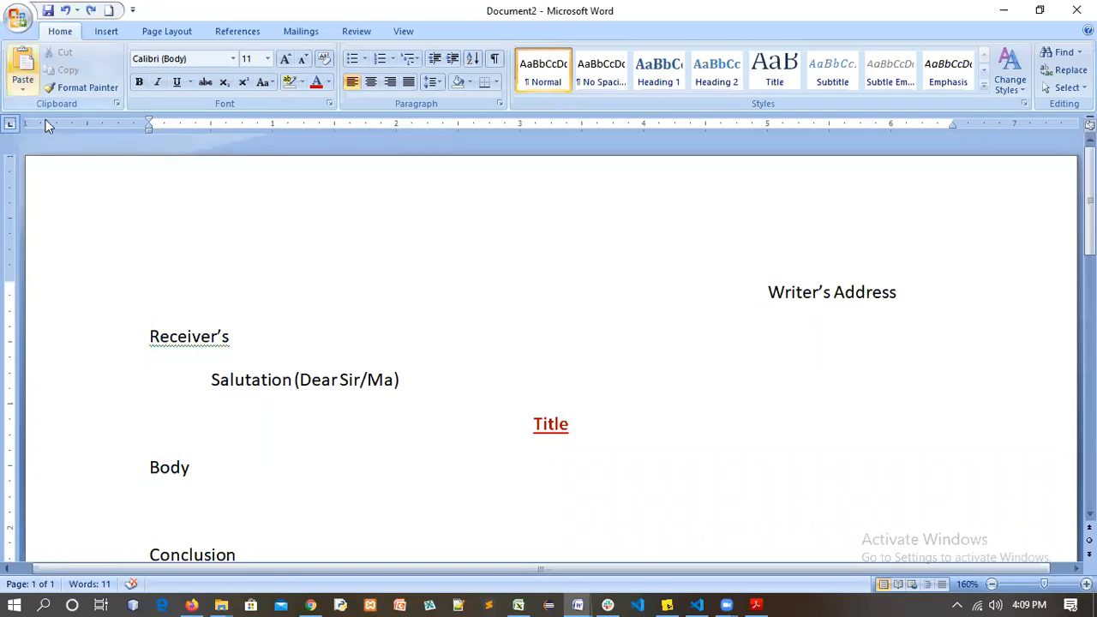
Save the letter in Documents as 'formal letter.docx'
click(19, 17)
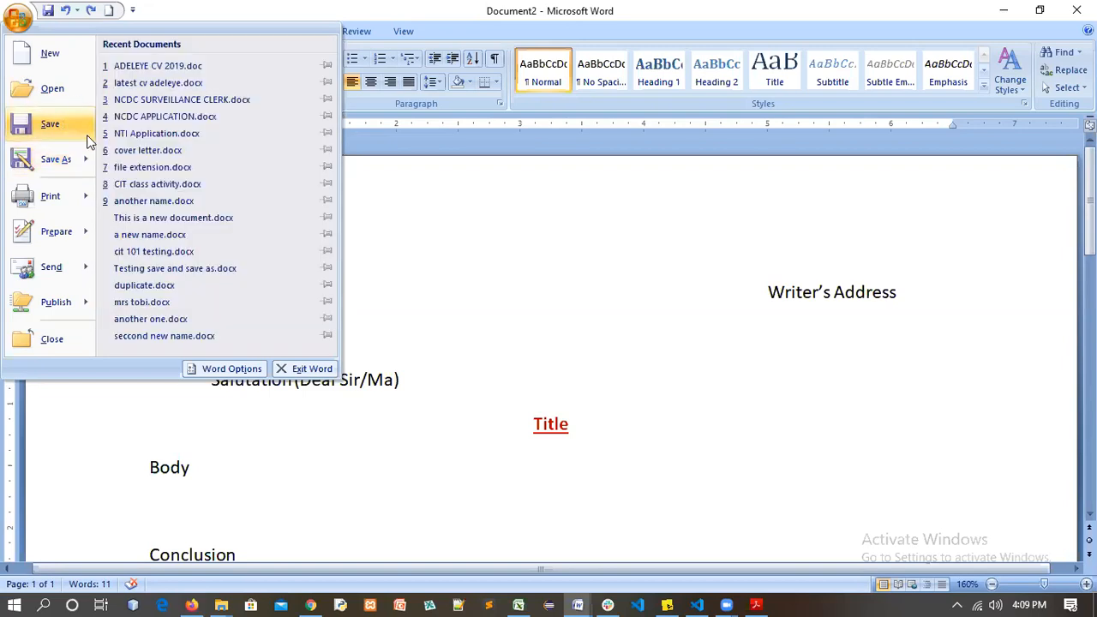
click(49, 126)
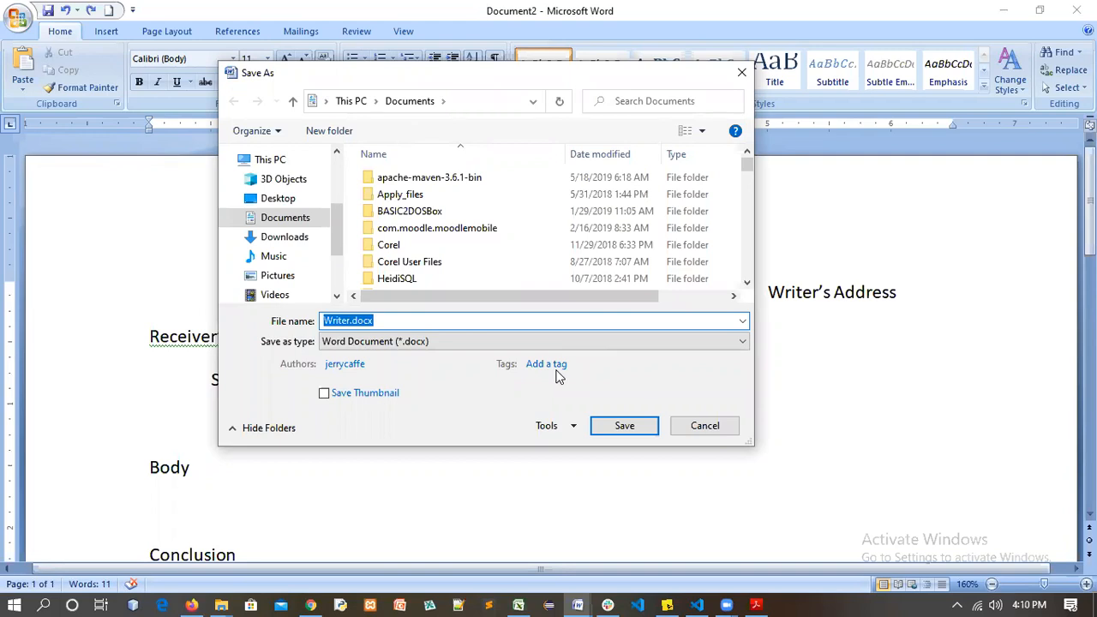
text(formal )
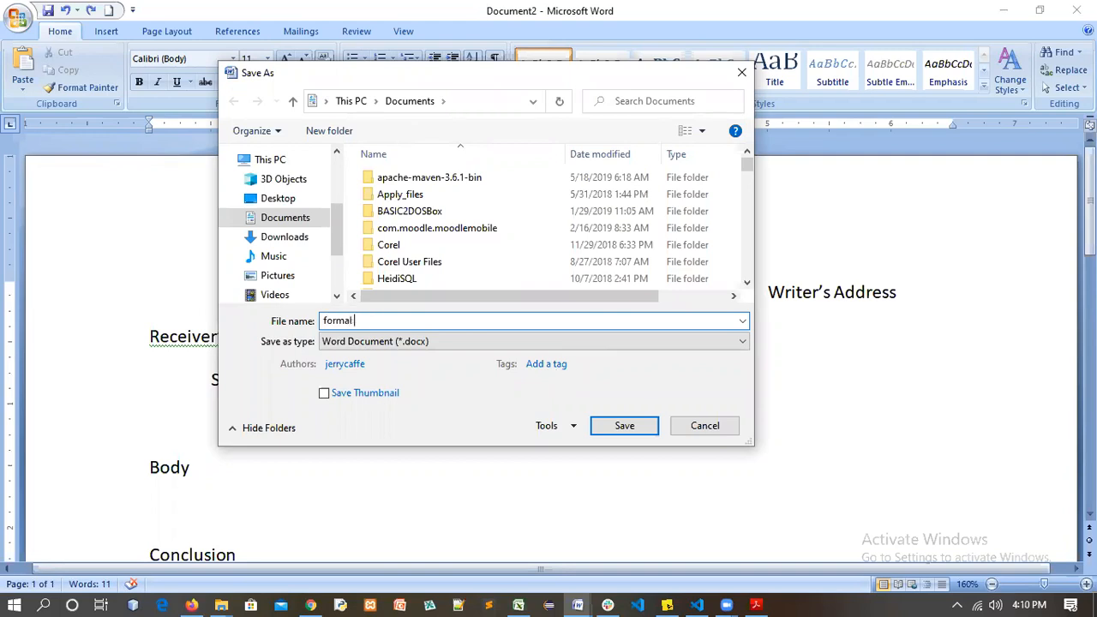
text(letter)
click(625, 425)
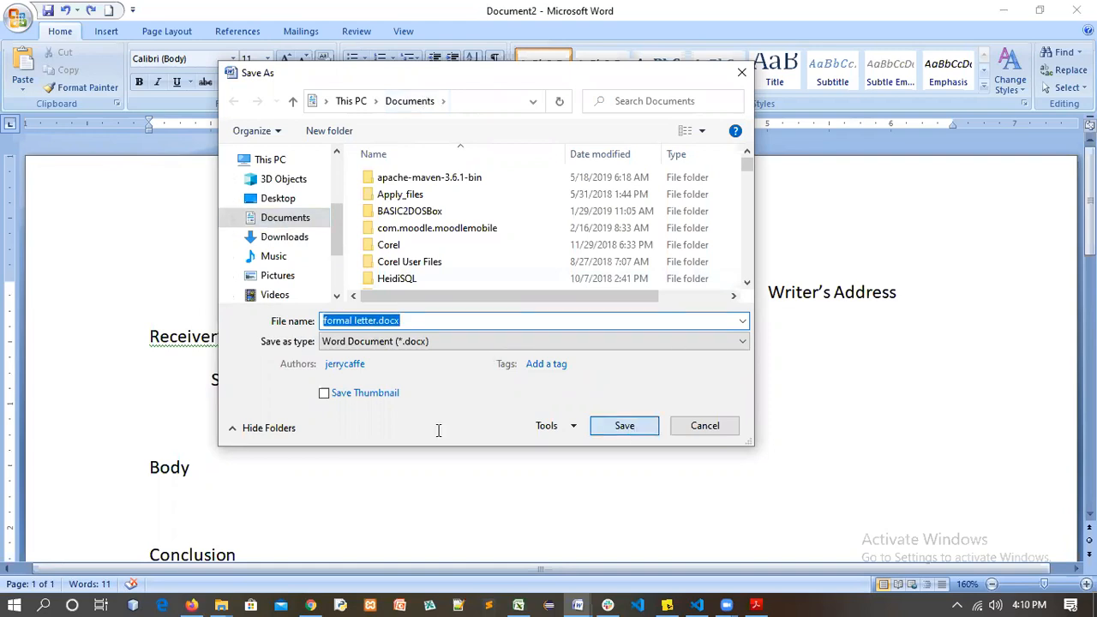
click(593, 426)
Type ': you can' right after the word Body to begin the explanatory note
click(204, 476)
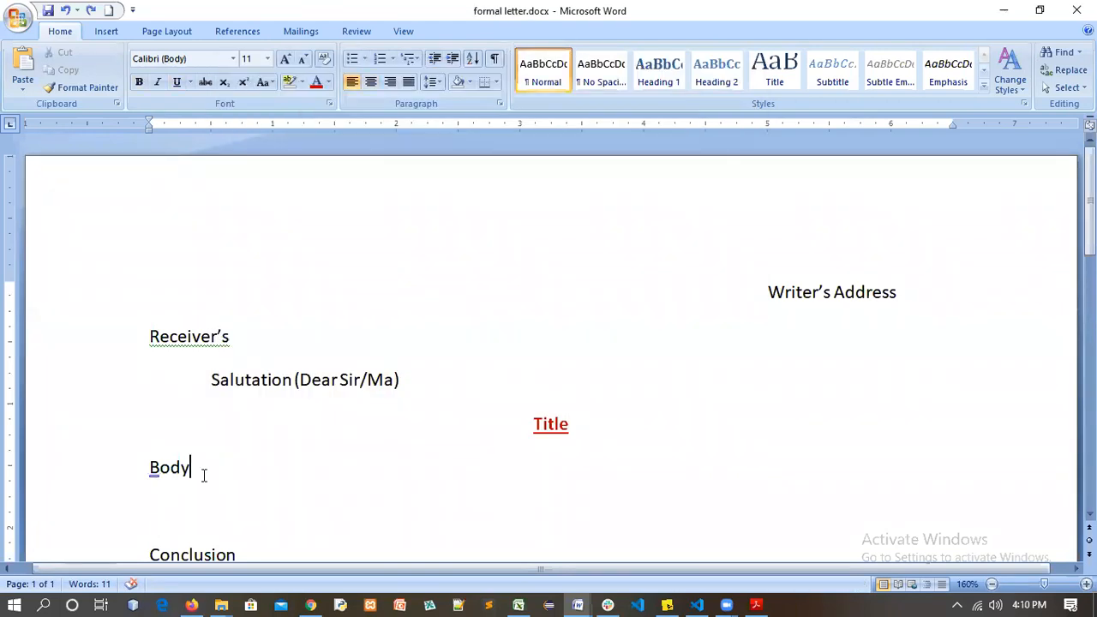
text(:you)
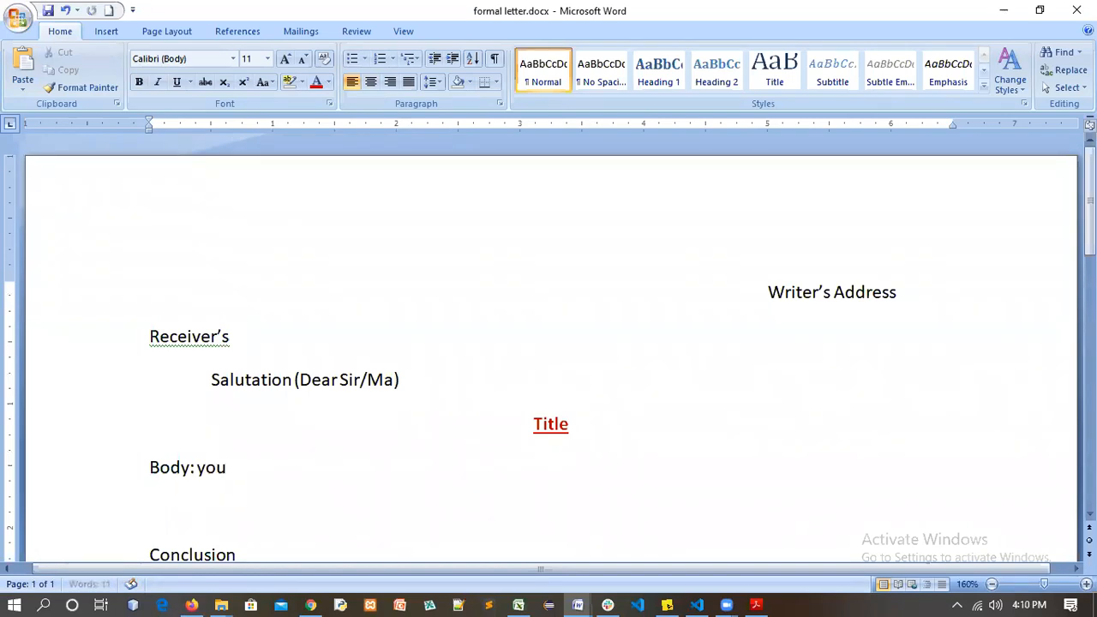
text( can)
Complete the line as 'Body: you can change' and save formal letter.docx
text(change)
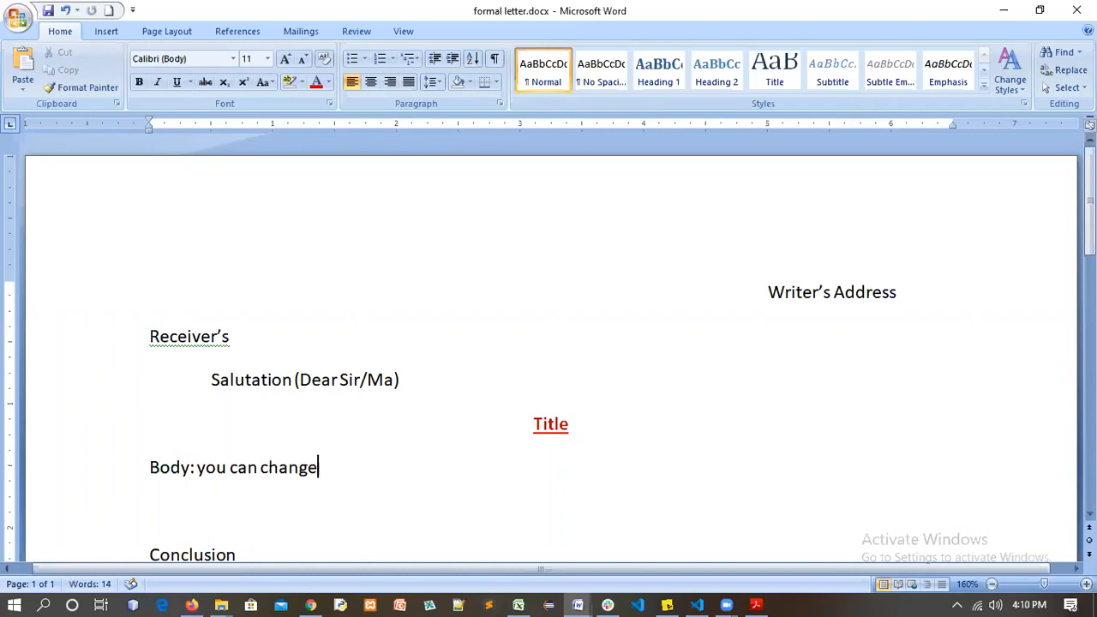
click(15, 26)
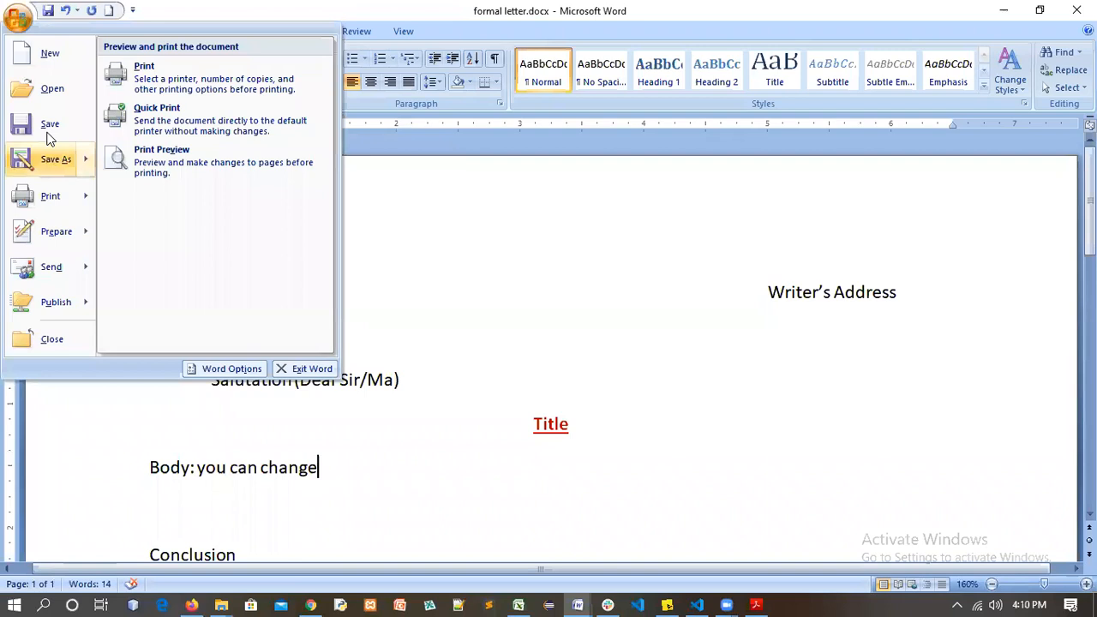
click(48, 124)
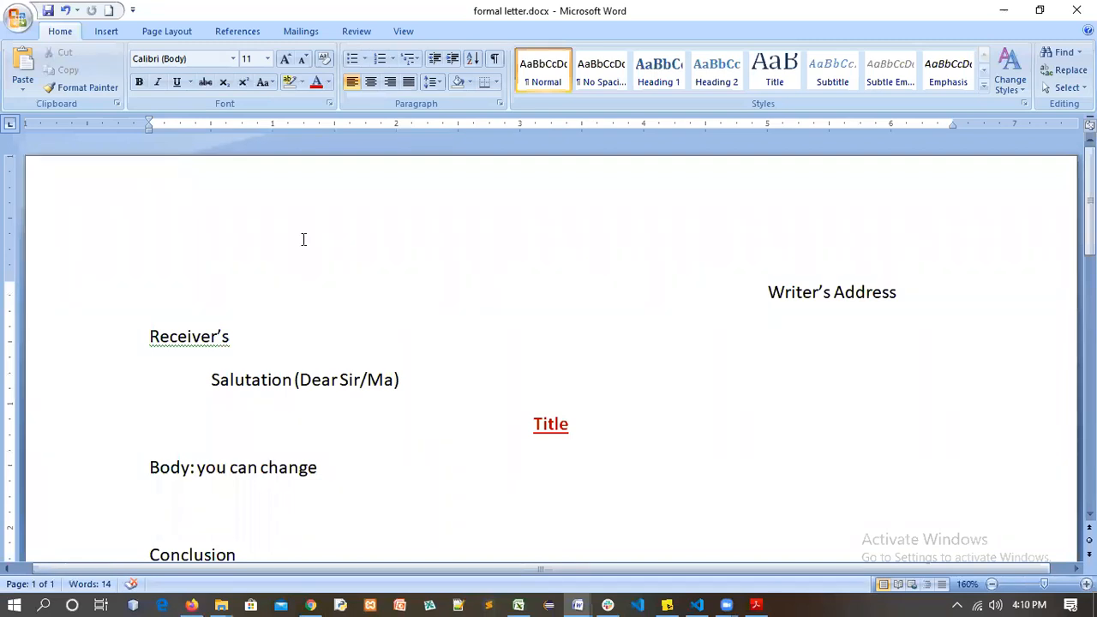
click(18, 18)
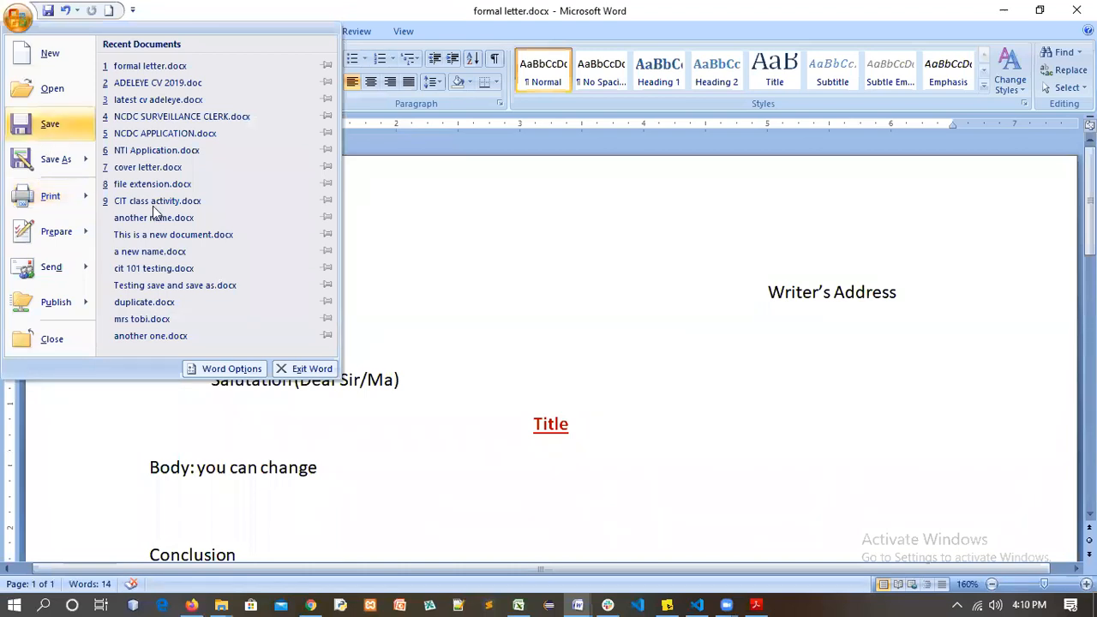
click(614, 296)
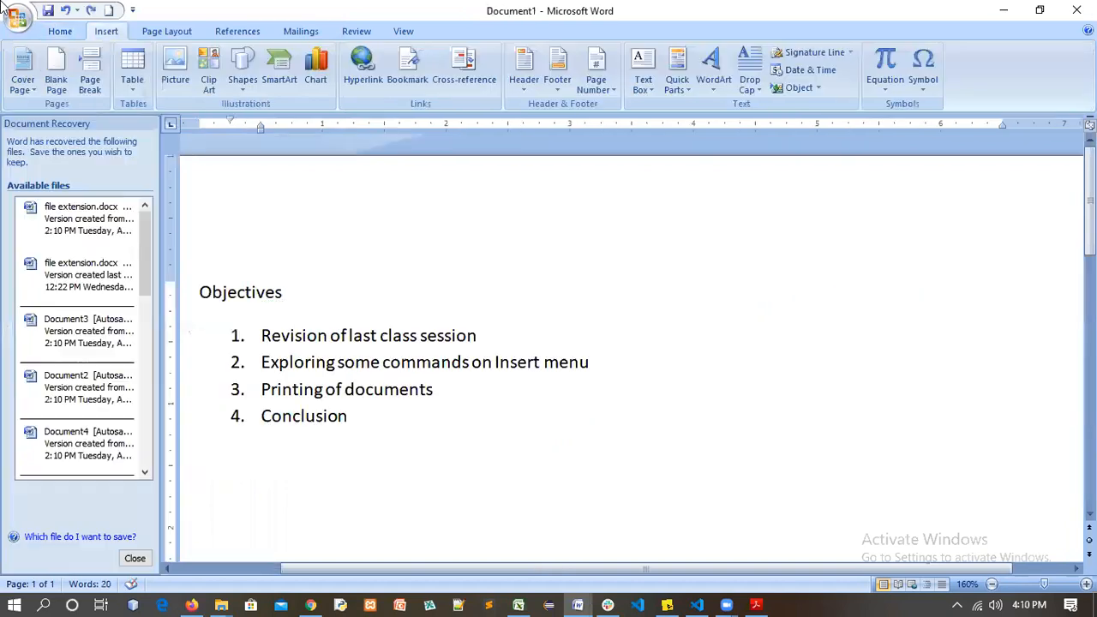
Show the Office button's file menu, dismiss it, then bring it up again
click(17, 17)
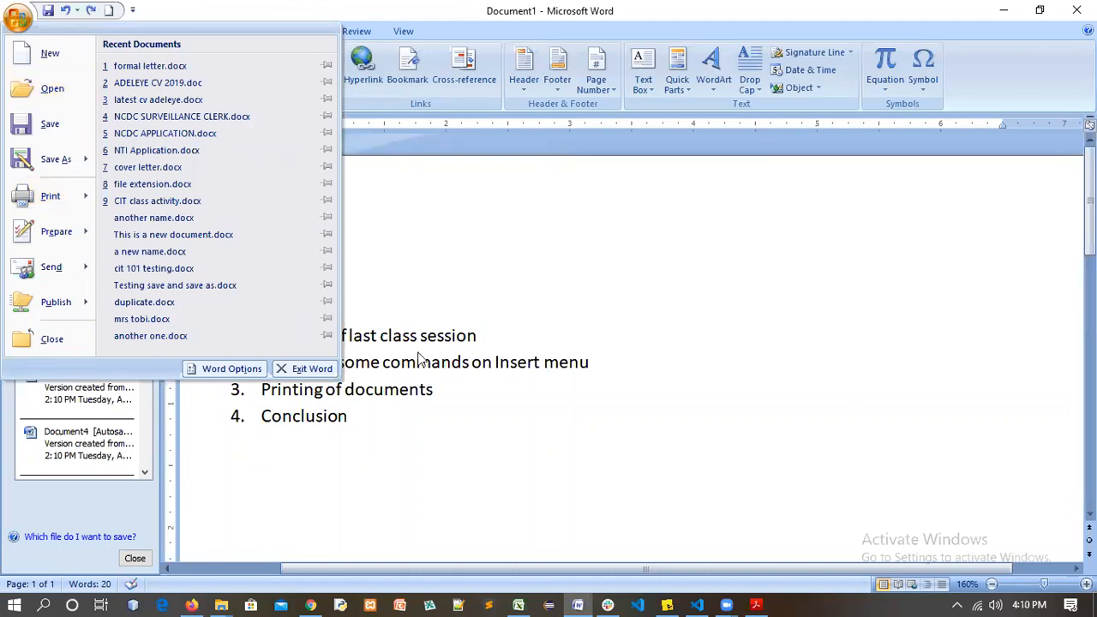
click(384, 427)
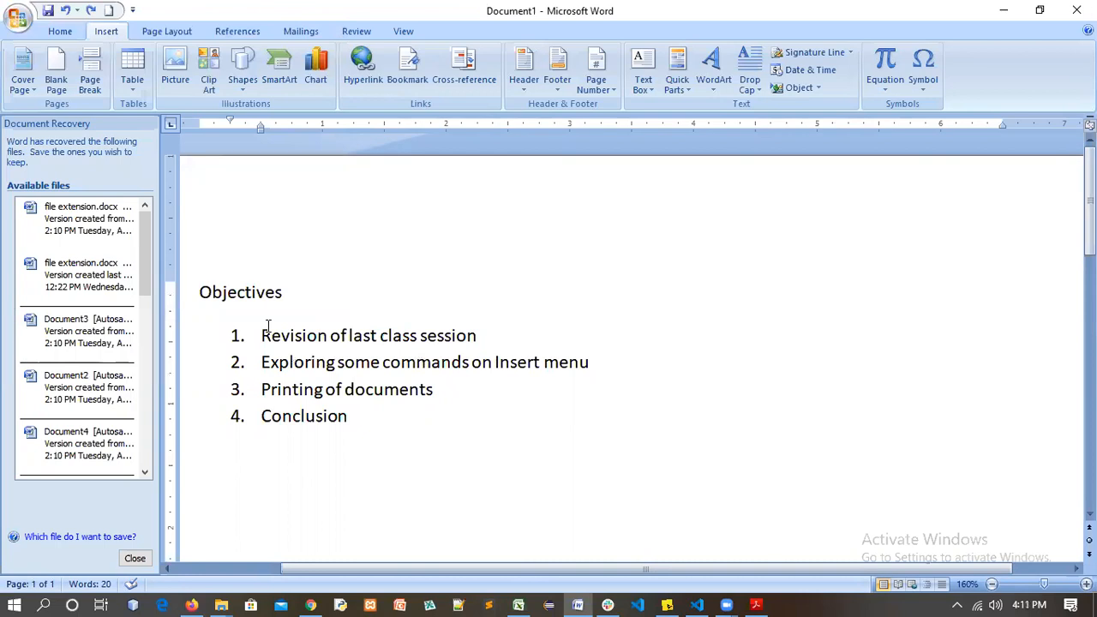
click(17, 17)
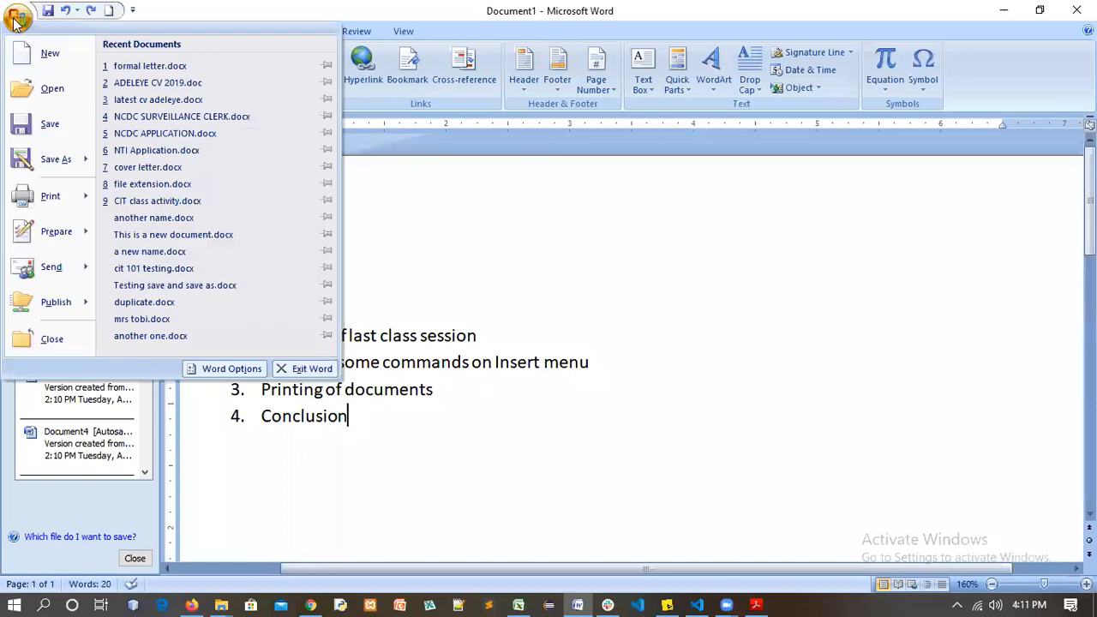
In the Open dialog, browse to the Documents folder
click(48, 91)
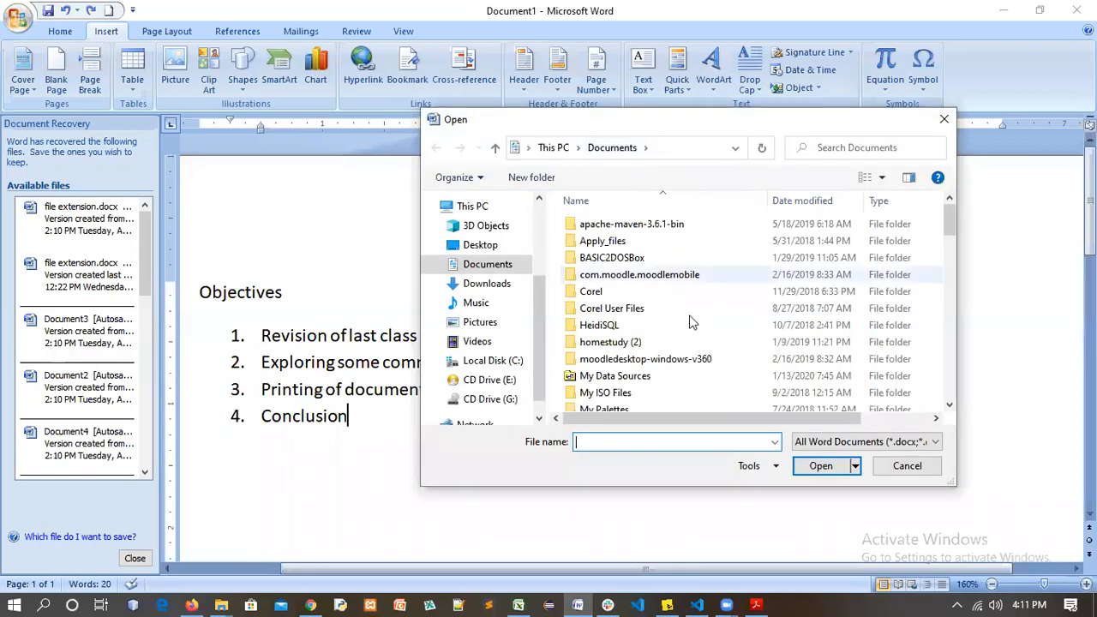
scroll(659, 307, down, 5)
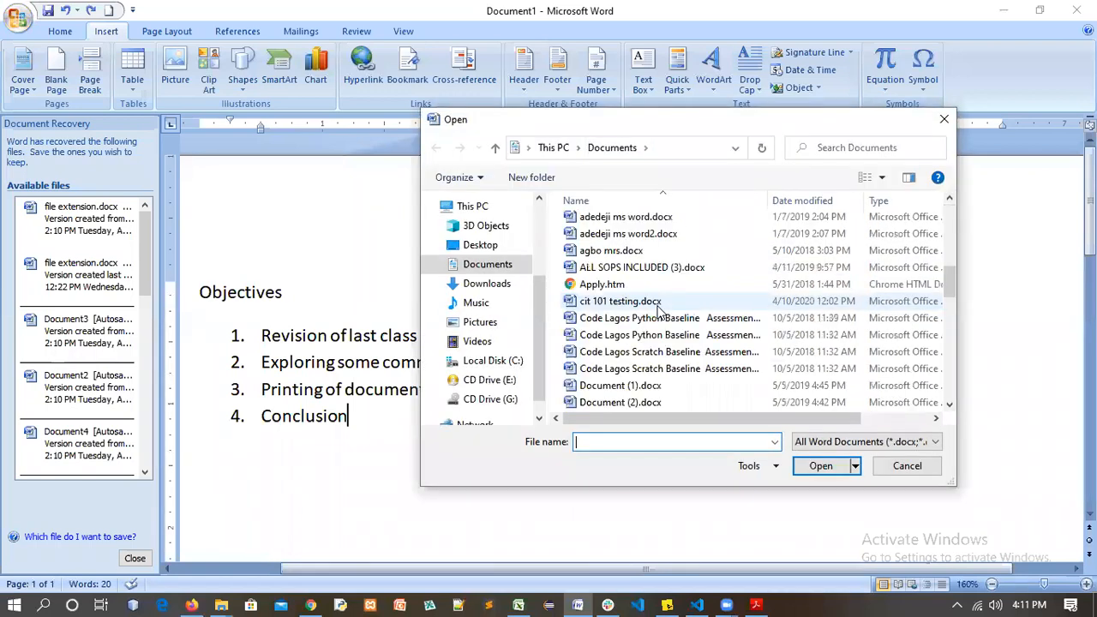
scroll(659, 310, down, 3)
scroll(820, 410, down, 3)
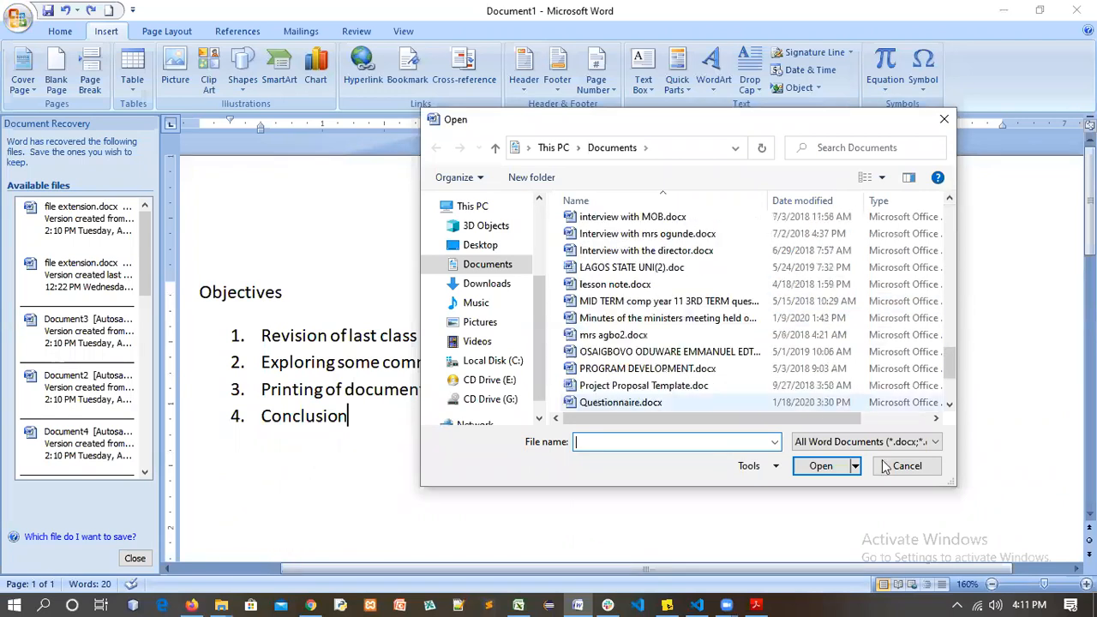
scroll(548, 207, up, 6)
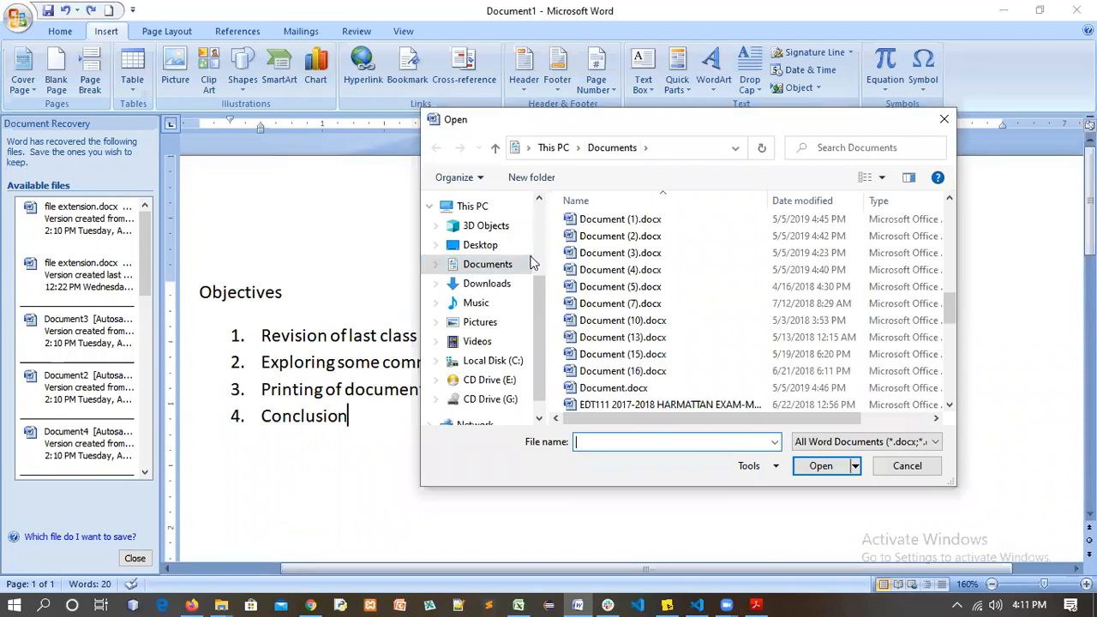
click(463, 264)
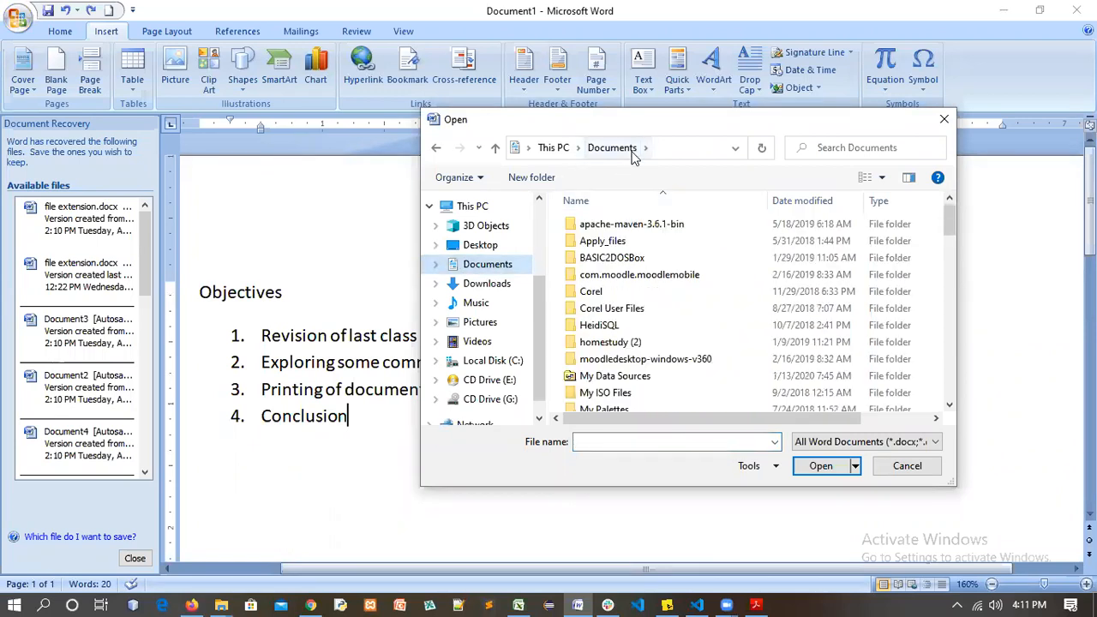
drag(949, 233, 953, 241)
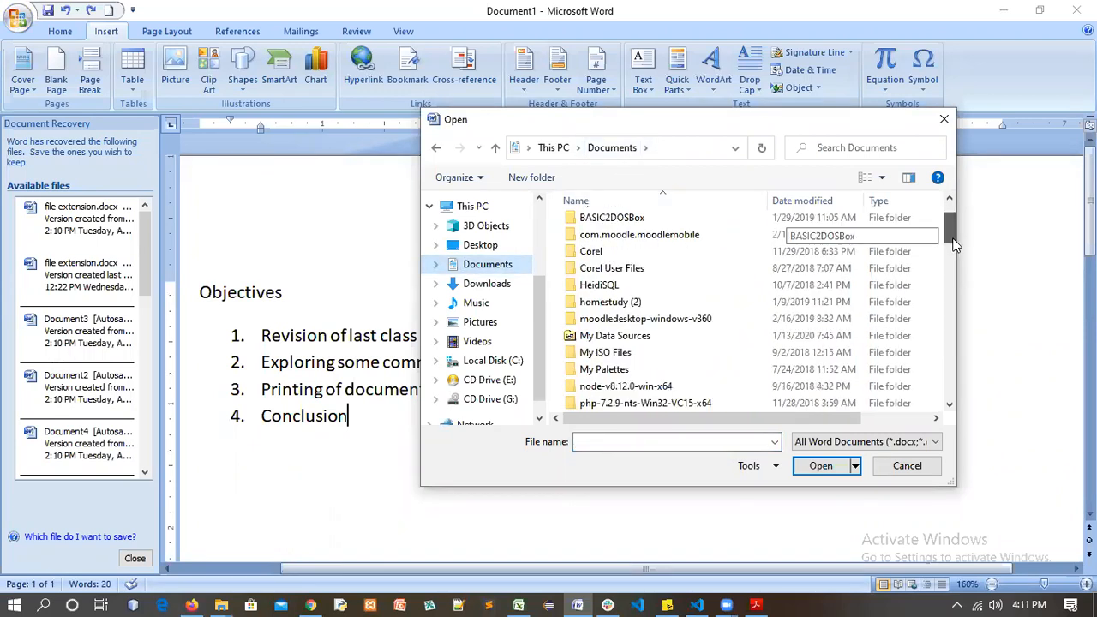
drag(957, 294, 957, 344)
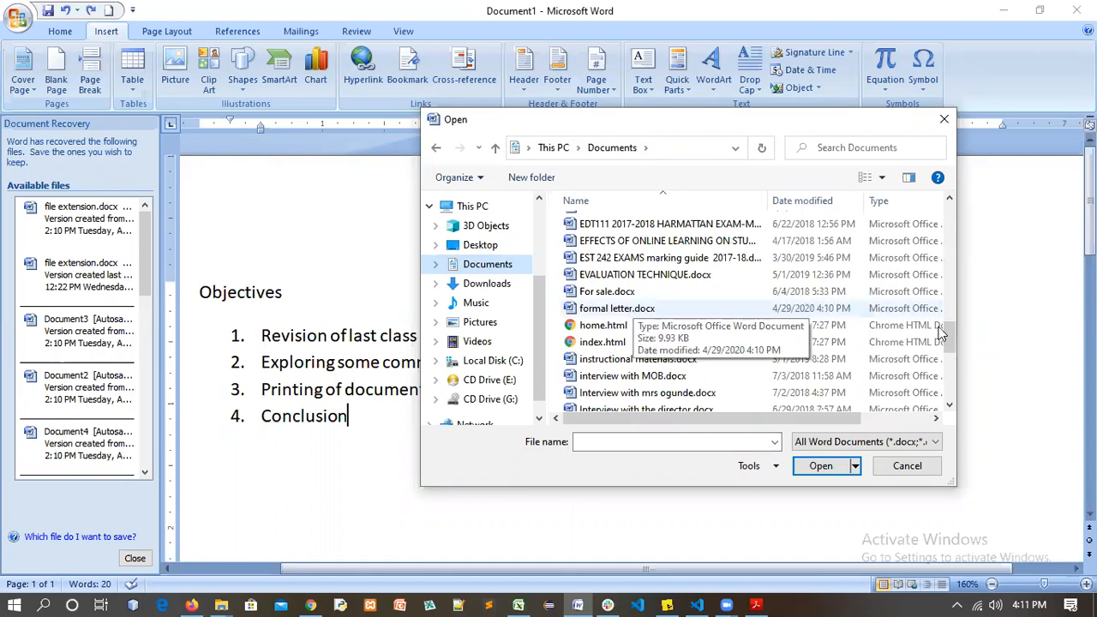
drag(948, 336, 940, 185)
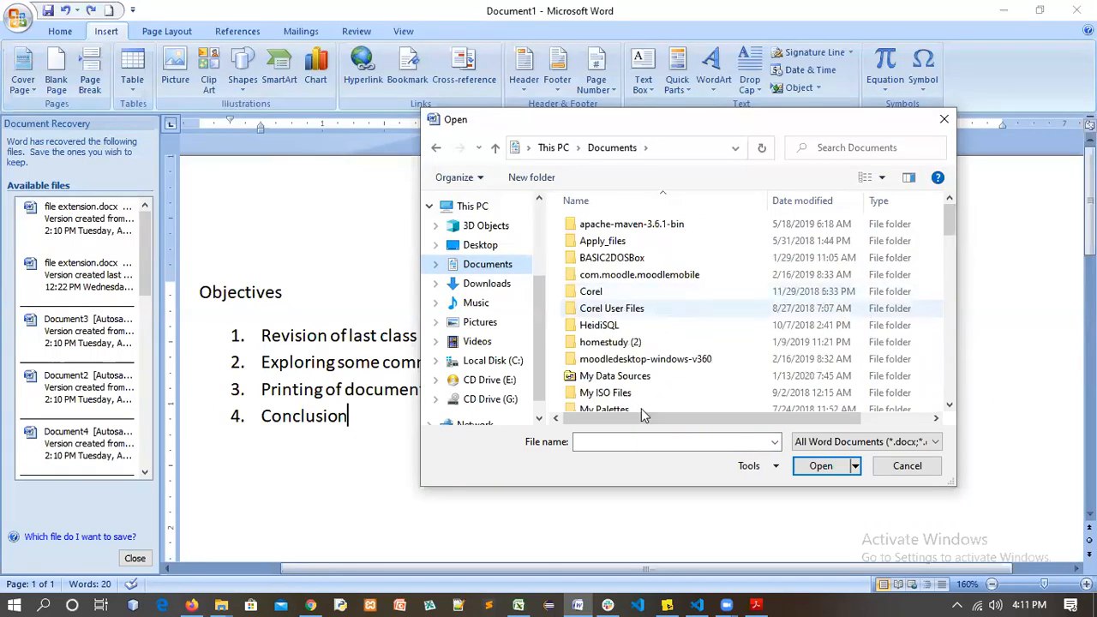
Open formal letter.docx by entering 'form' as the file name, then return to Document1
click(637, 440)
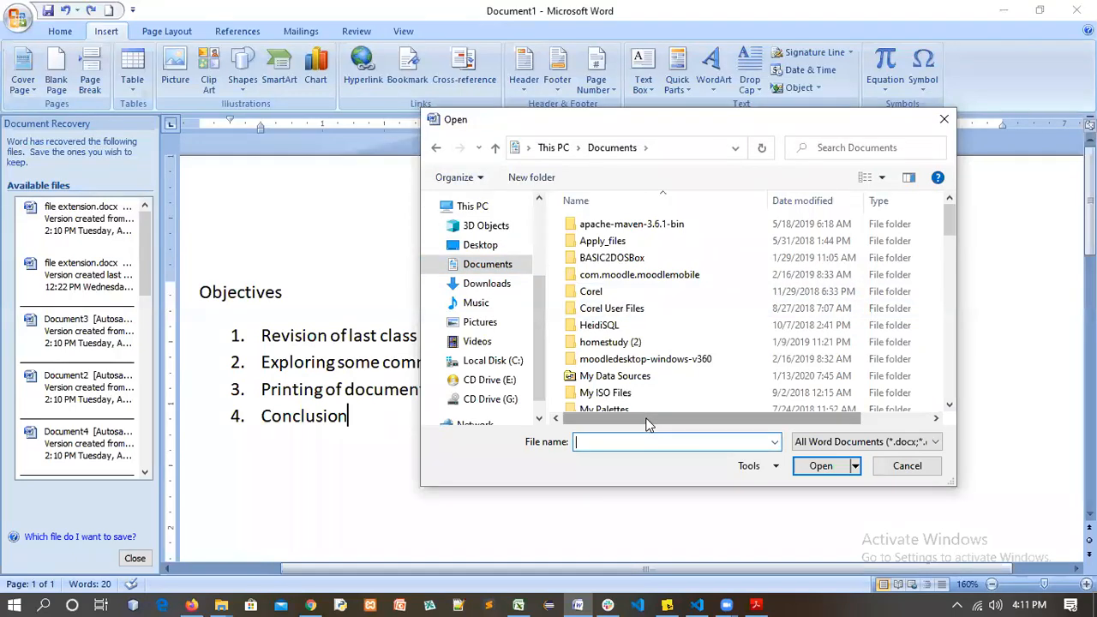
text(fi)
key(BackSpace)
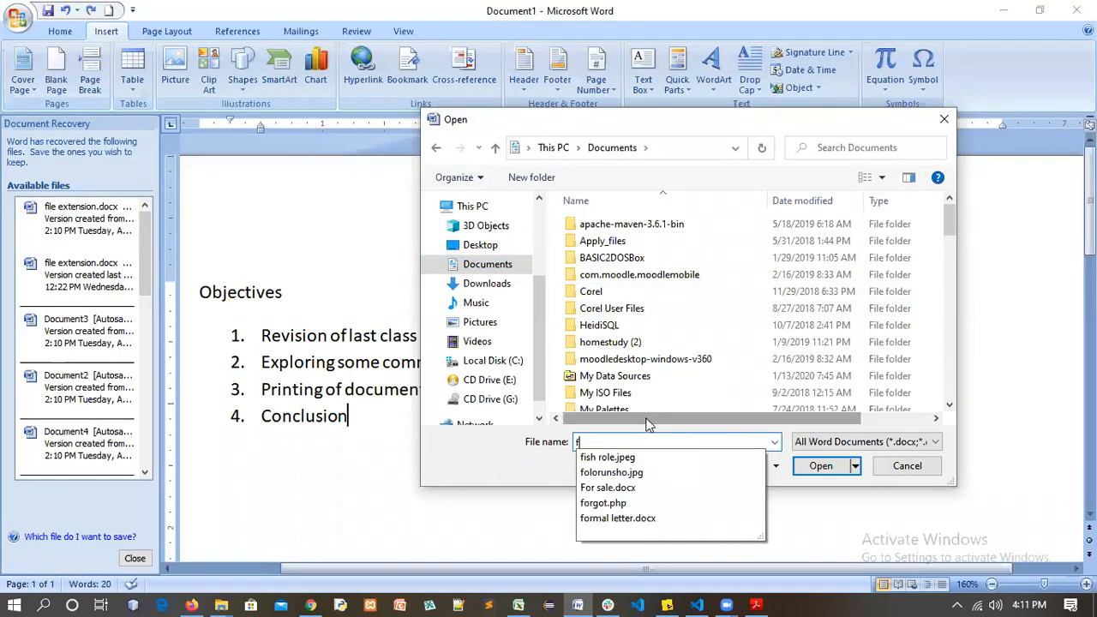
text(orm)
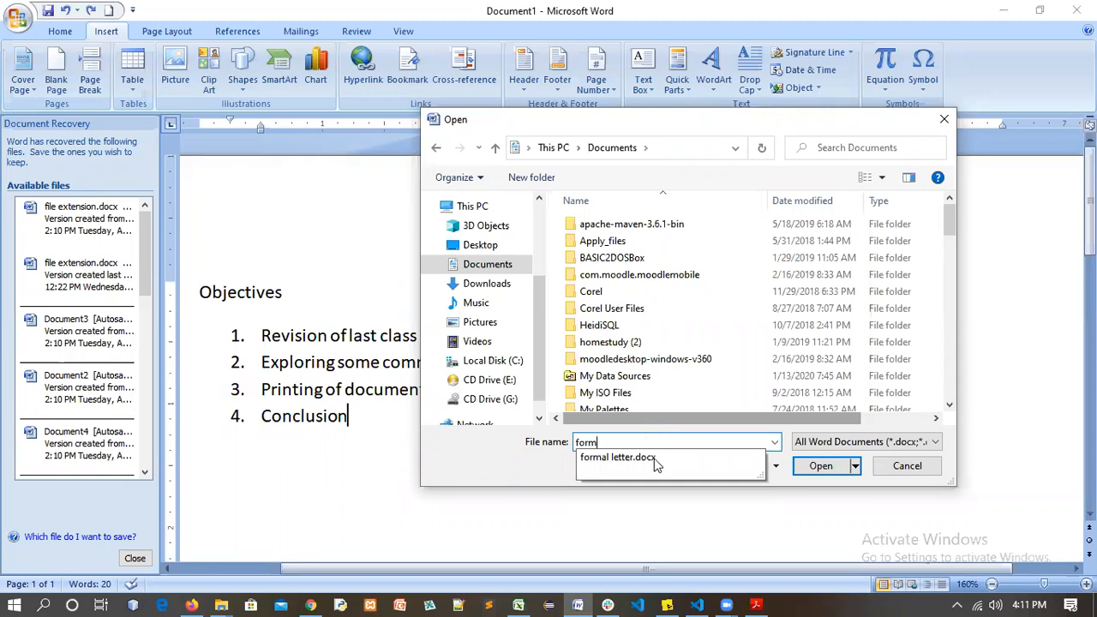
click(656, 458)
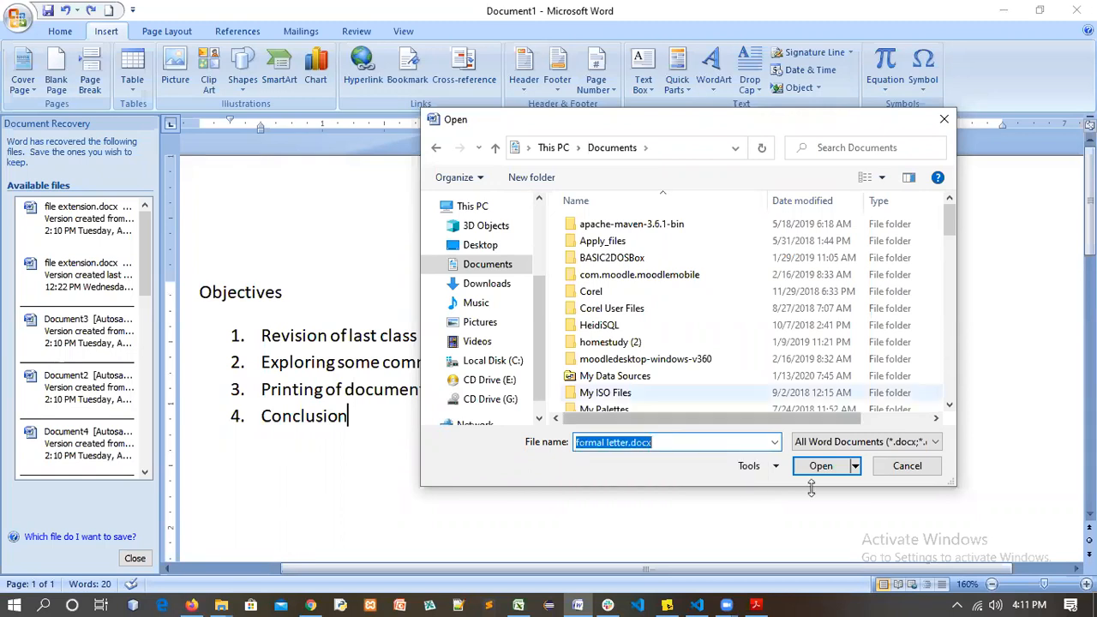
click(823, 467)
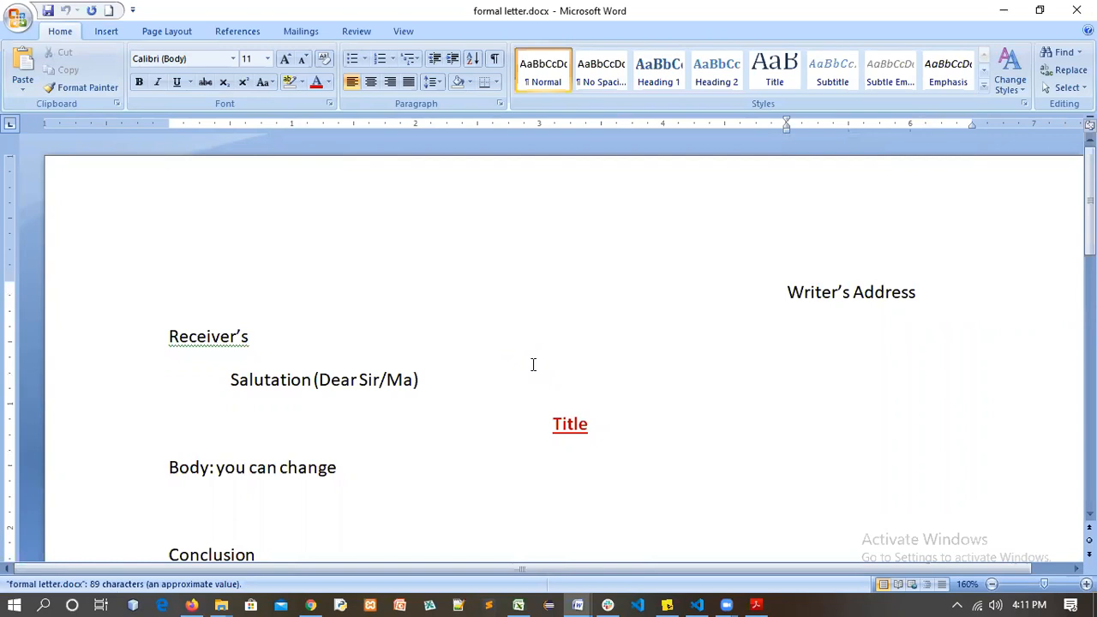
key(alt+Tab)
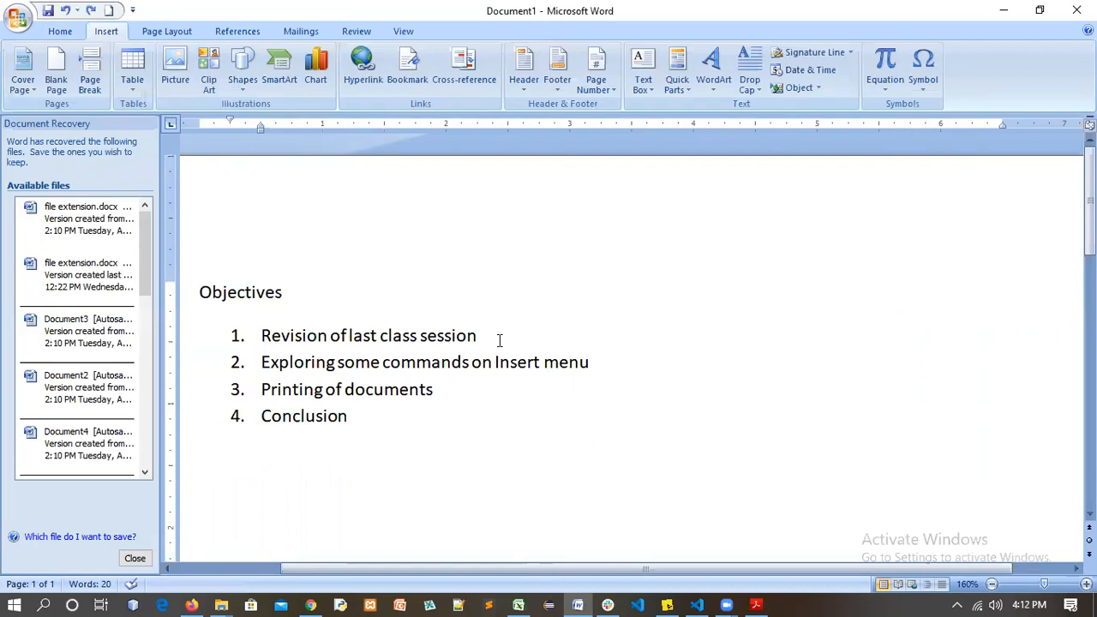
Place the caret at the end of the second objective and show the Home tab
drag(488, 337, 285, 341)
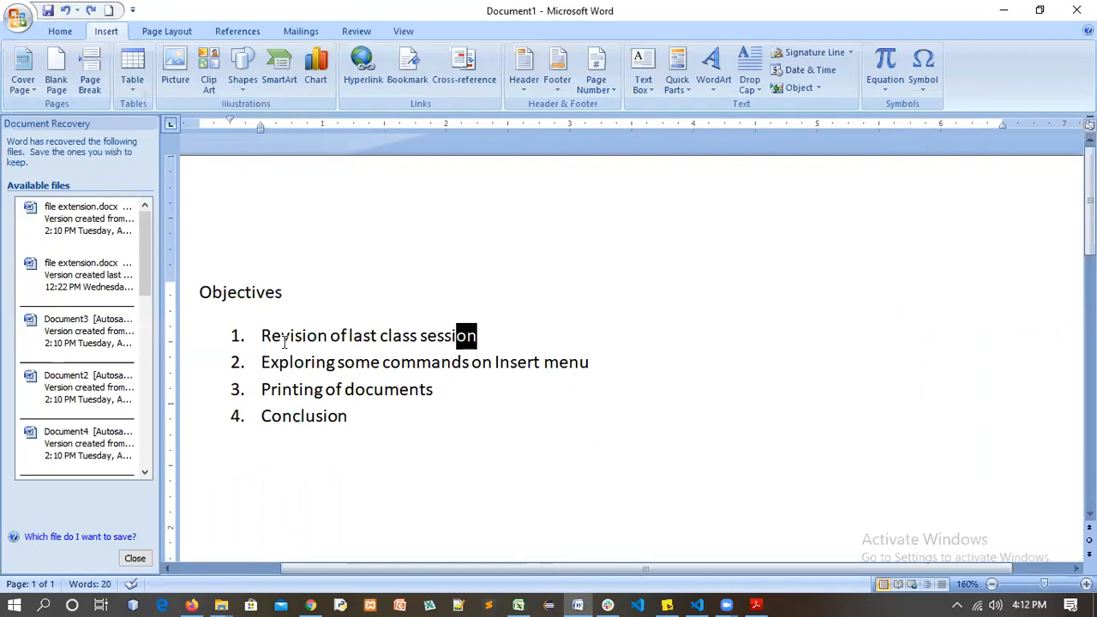
click(598, 361)
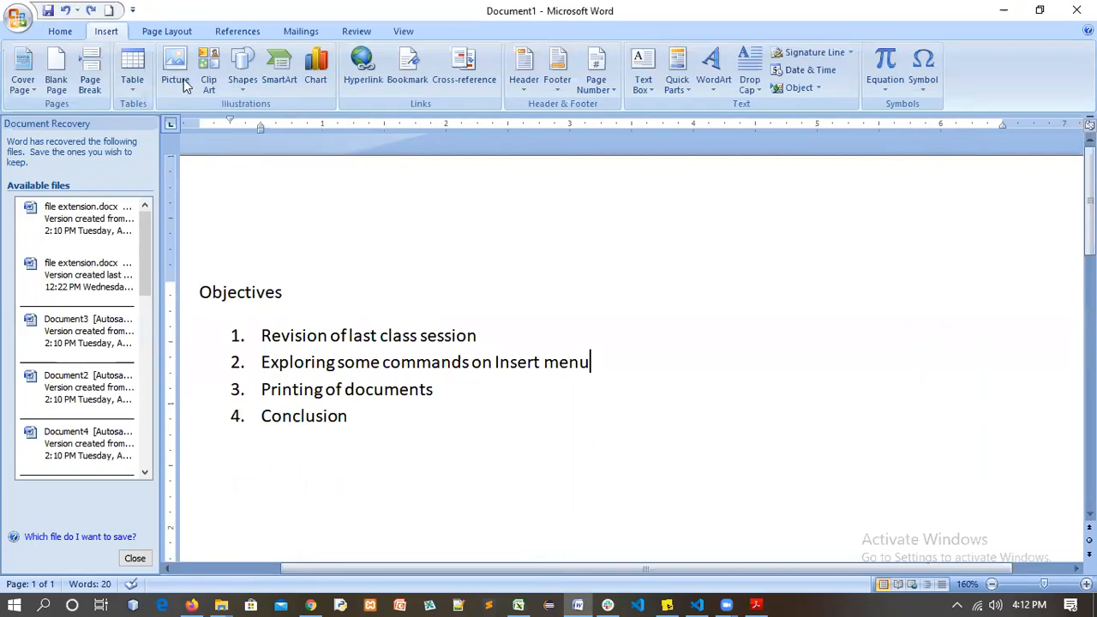
click(60, 31)
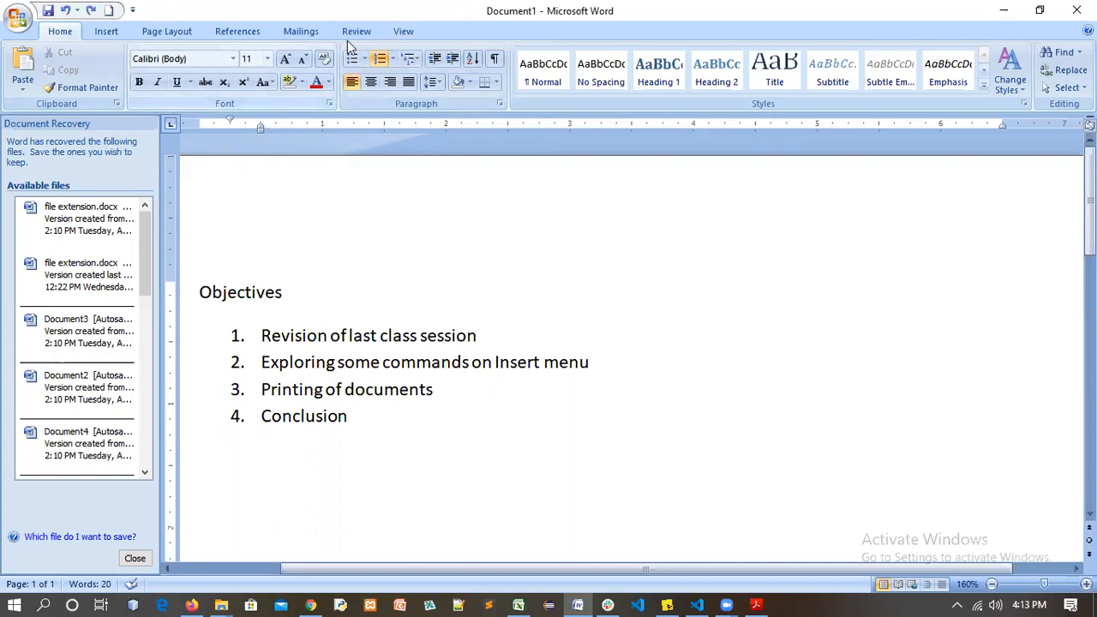
Enlarge the Objectives heading to size 20 and colour it green
drag(285, 292, 212, 292)
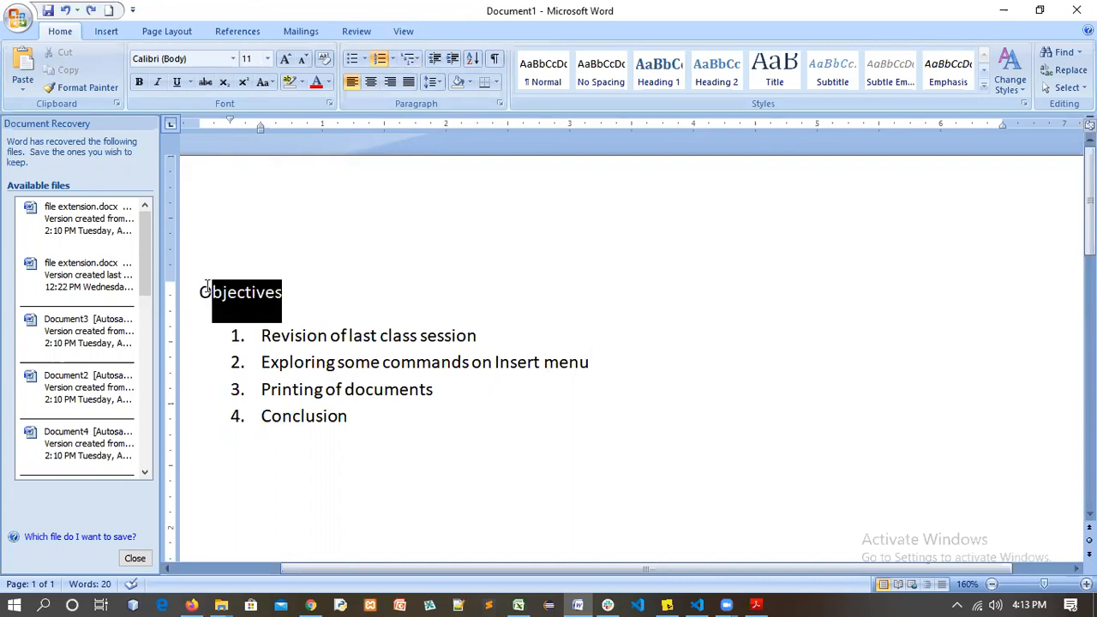
click(285, 61)
click(284, 62)
click(284, 62)
click(285, 62)
click(285, 61)
click(353, 299)
drag(353, 299, 200, 290)
click(328, 82)
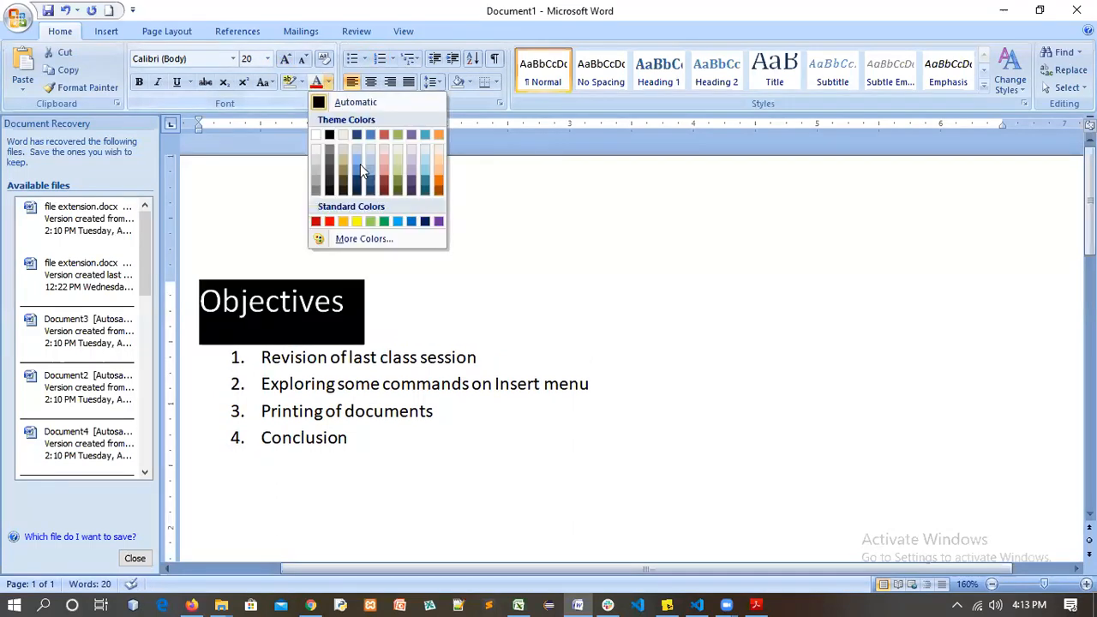
click(384, 221)
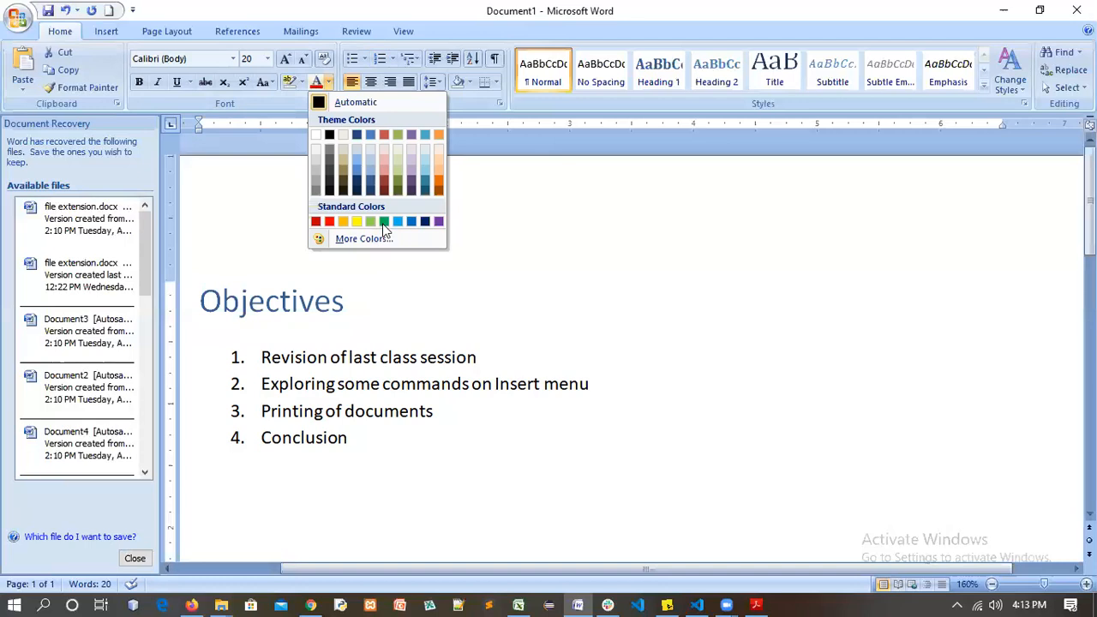
click(364, 311)
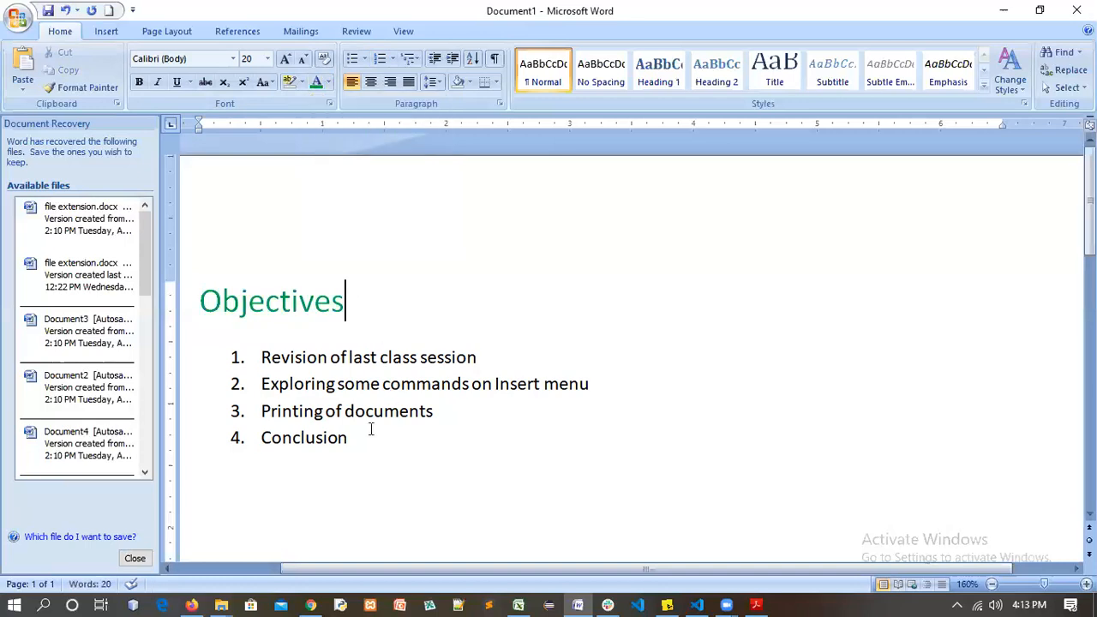
Set the Objectives heading in Times New Roman
click(232, 59)
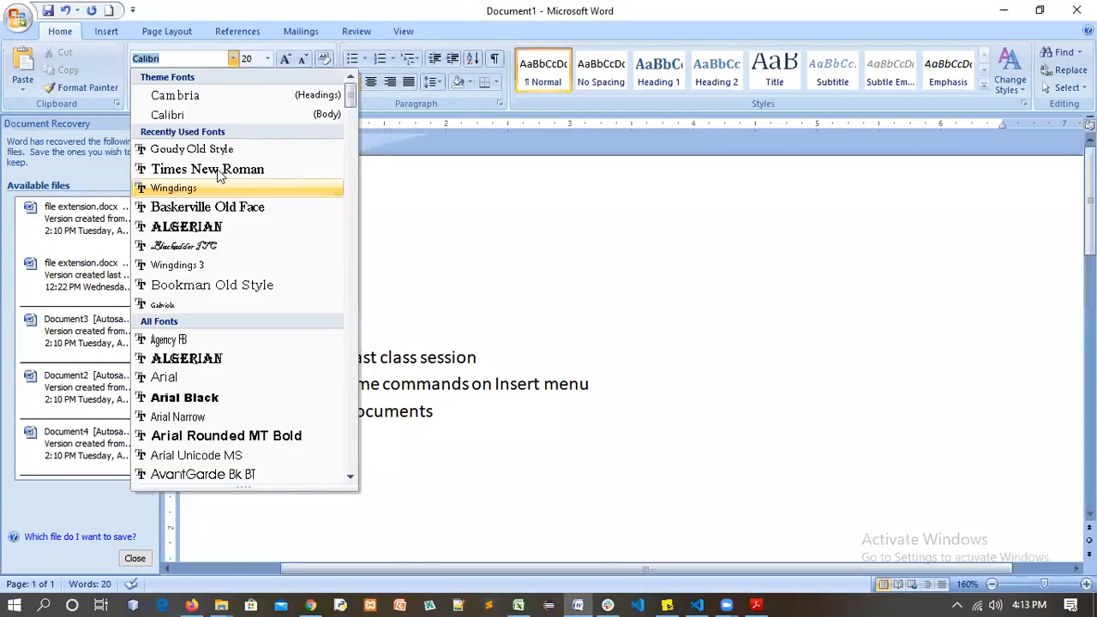
click(216, 169)
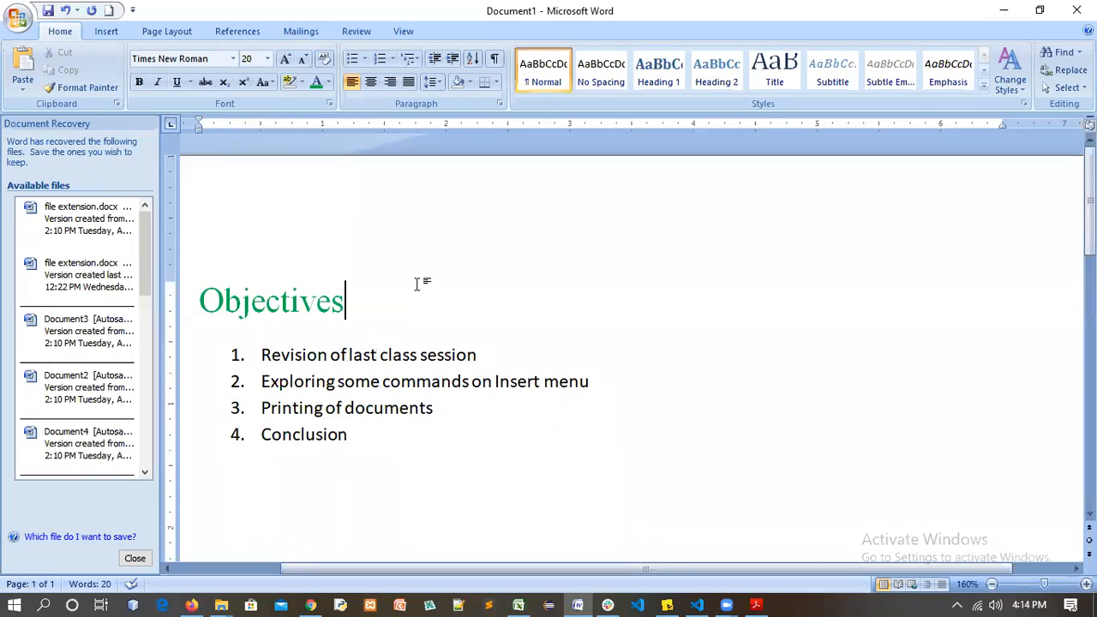
click(594, 379)
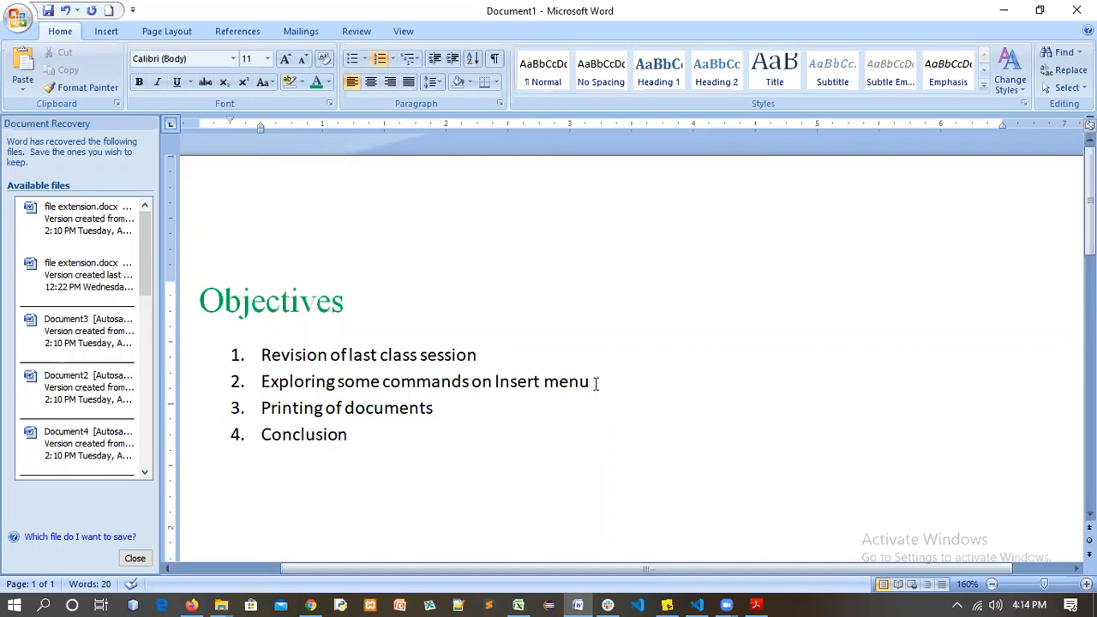
Select the whole second objective, then deselect it
key(ctrl+shift+Left)
key(ctrl+shift+Left)
key(ctrl+shift+Left)
key(ctrl+shift+Left)
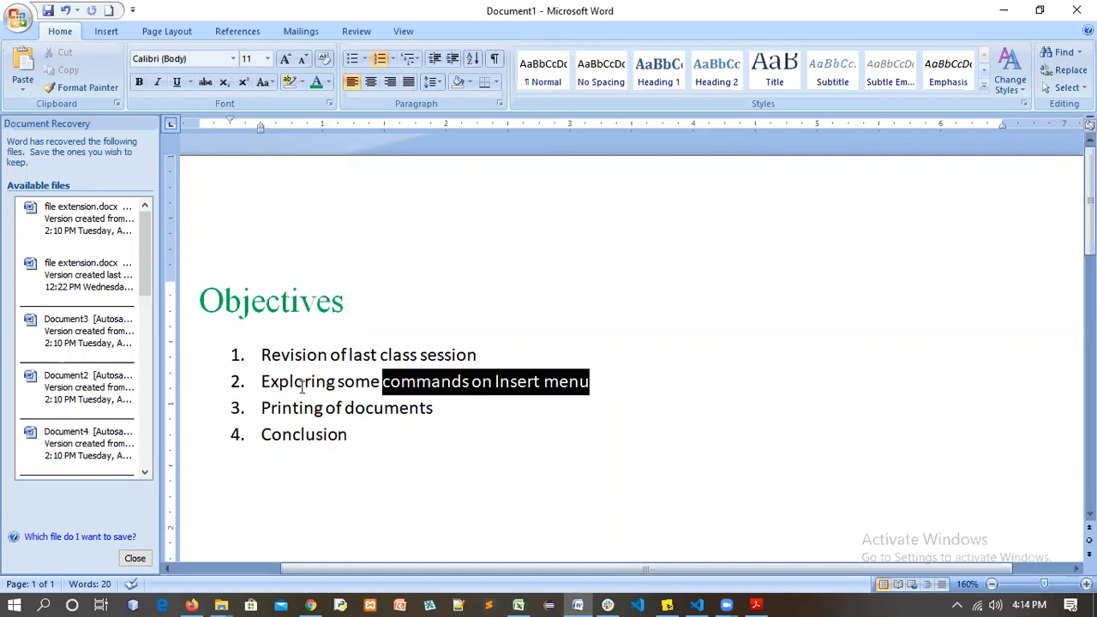
triple_click(528, 368)
click(595, 381)
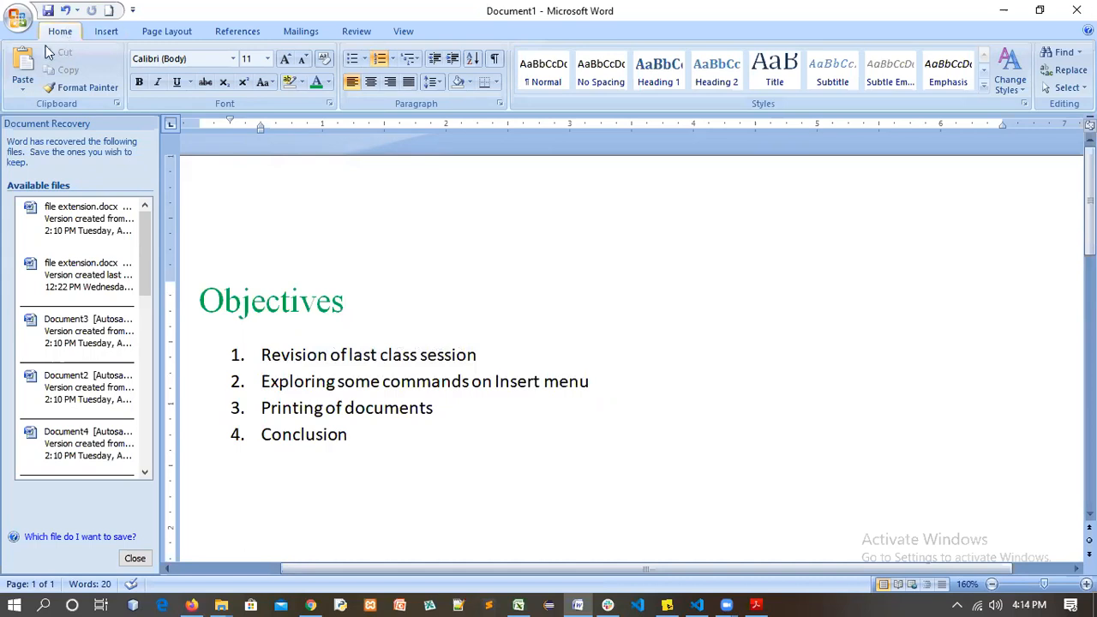
Browse the Insert, Page Layout and References tabs, settling on the Insert commands
click(104, 35)
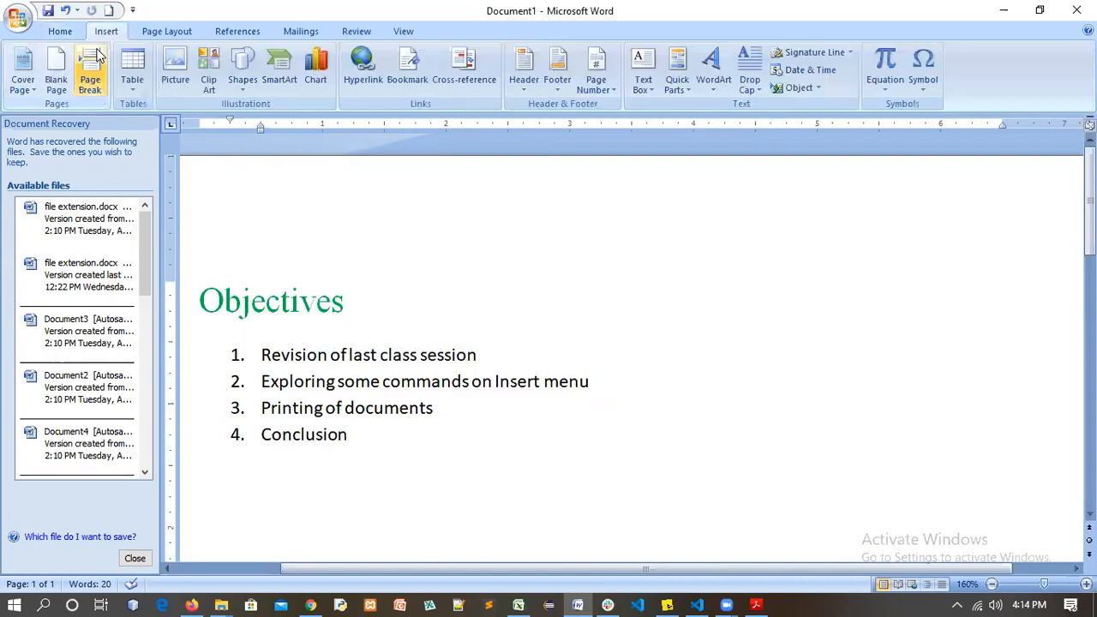
click(166, 31)
click(229, 31)
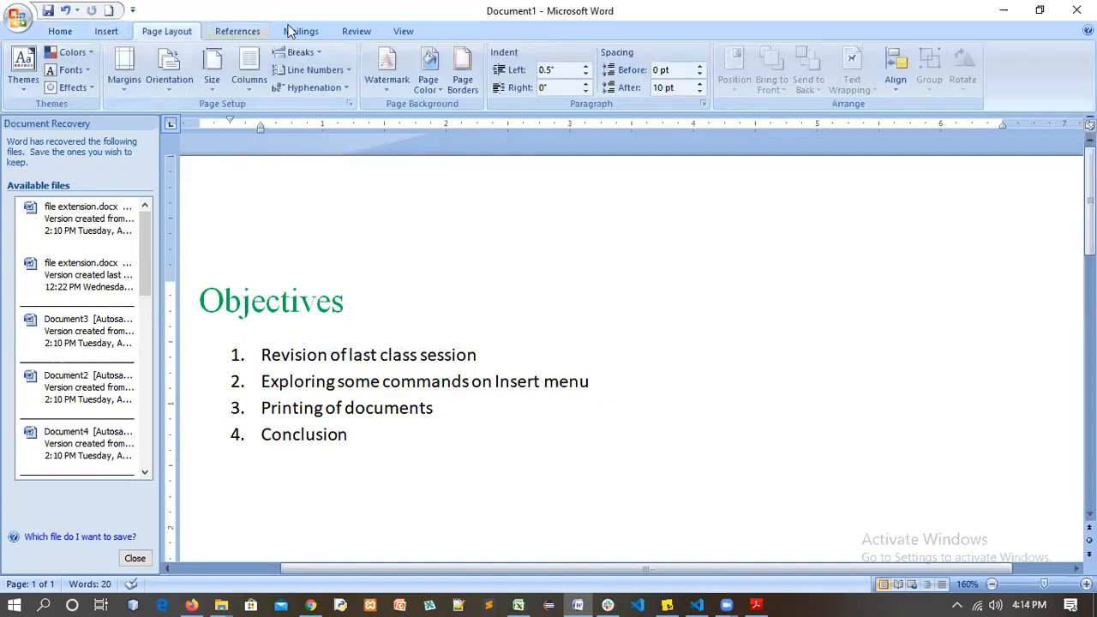
scroll(392, 32, down, 2)
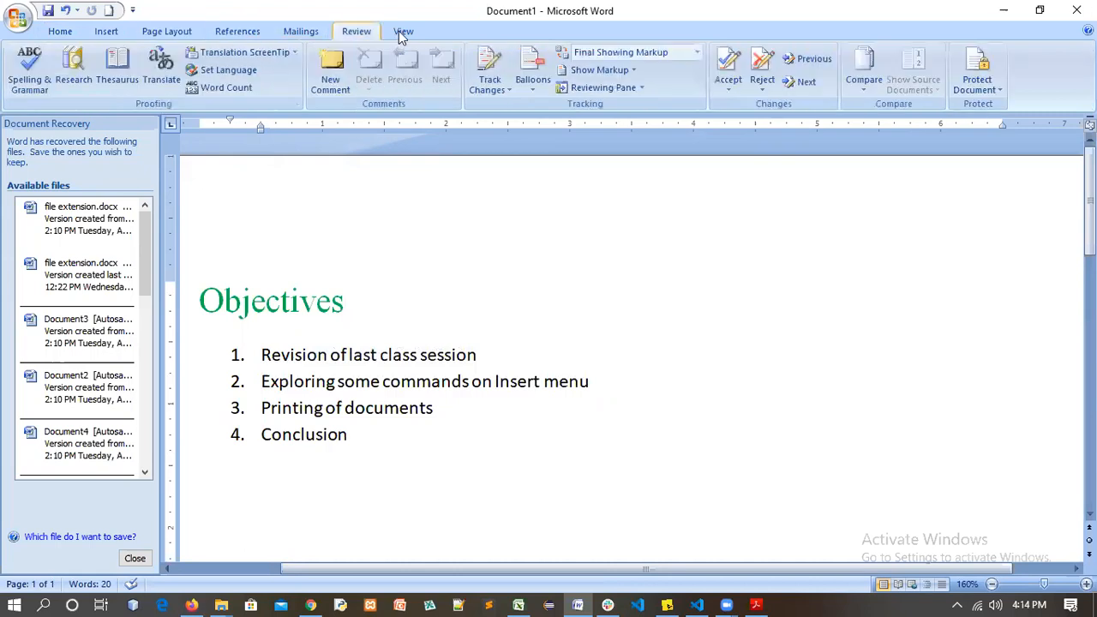
scroll(330, 33, down, 1)
scroll(294, 35, up, 2)
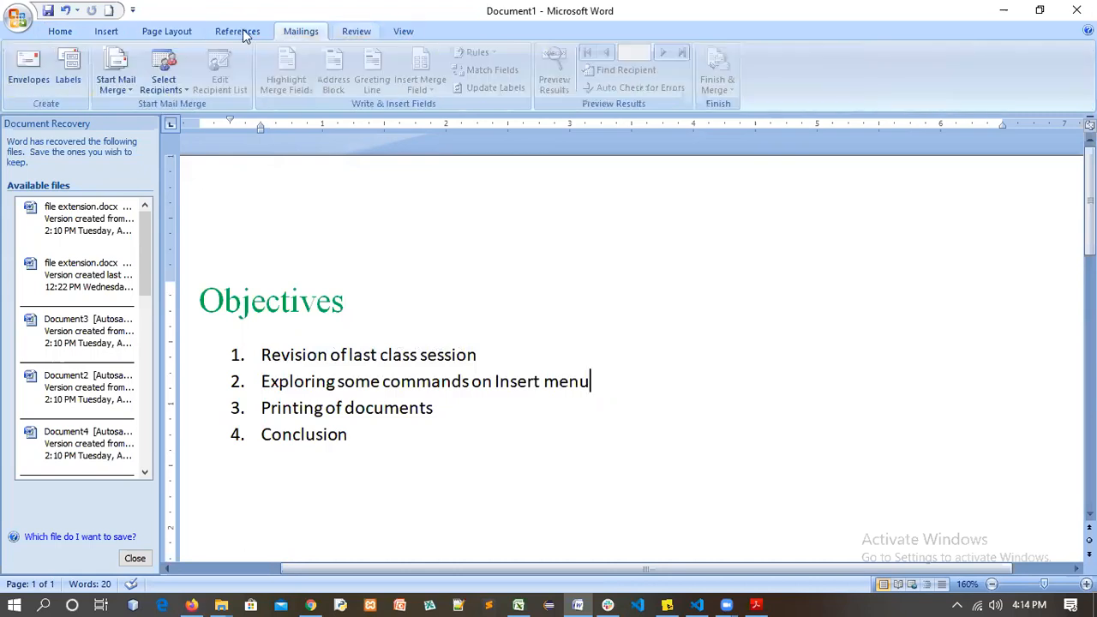
scroll(137, 41, up, 1)
scroll(111, 52, up, 1)
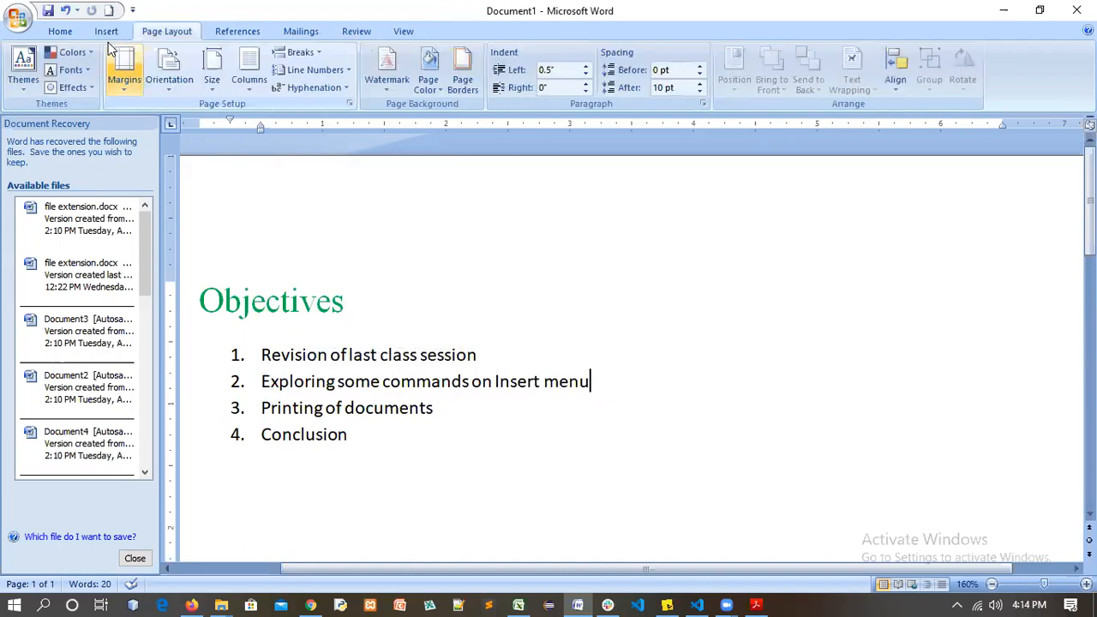
scroll(75, 56, up, 1)
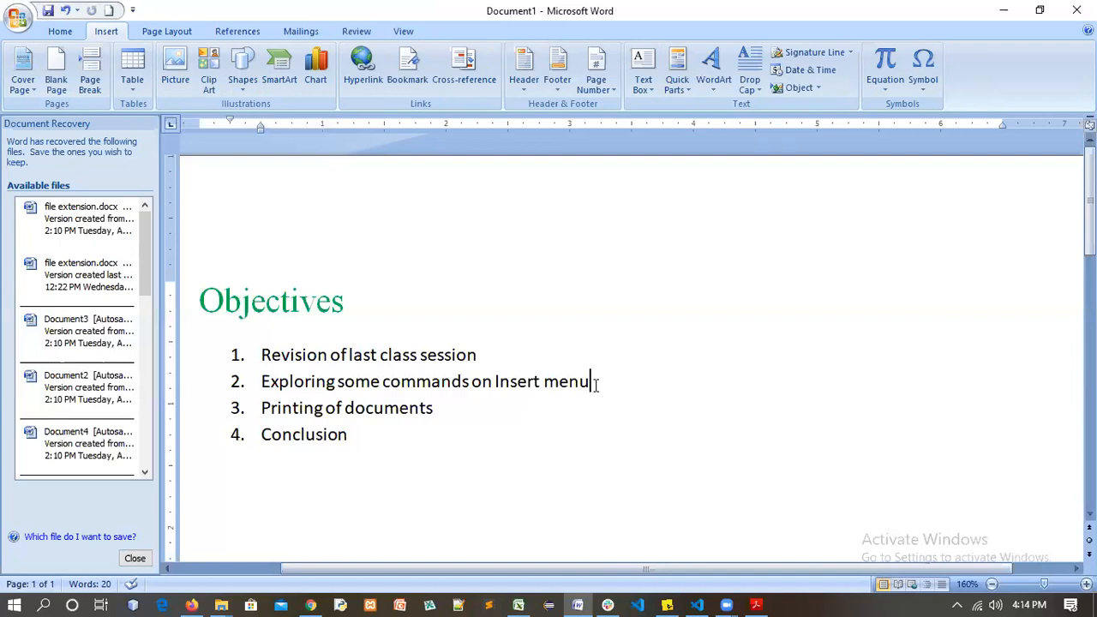
click(130, 69)
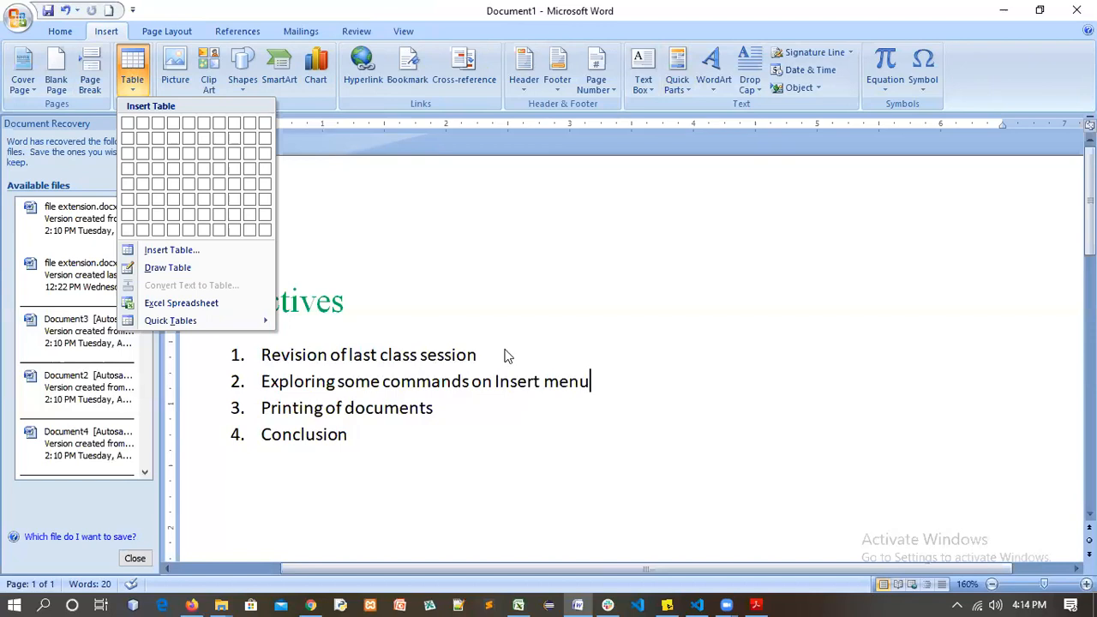
click(117, 34)
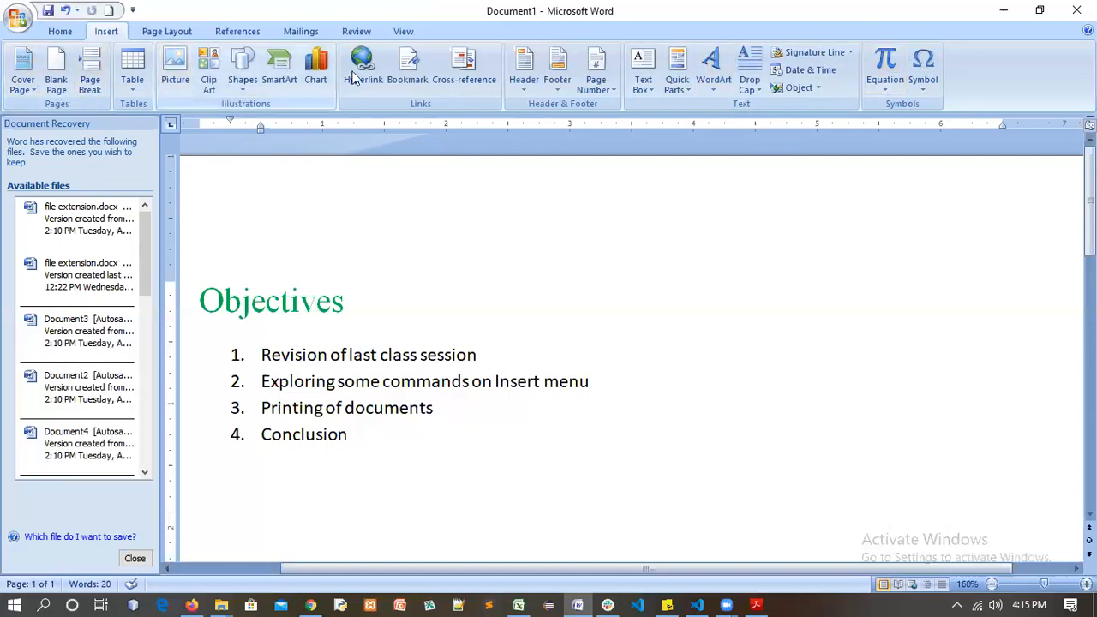
click(35, 94)
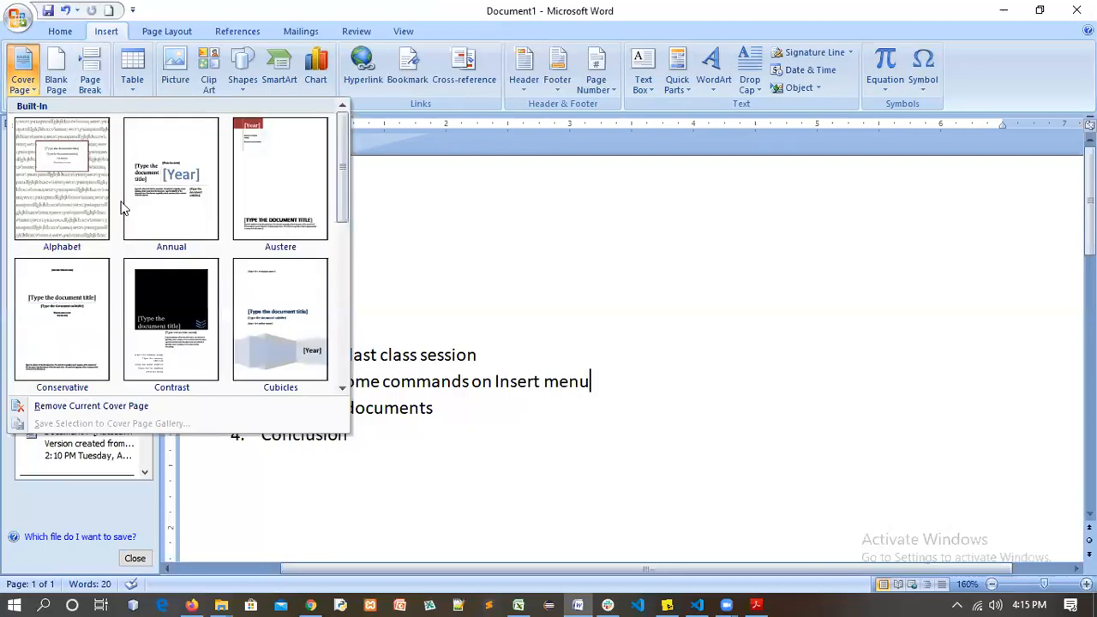
scroll(257, 272, down, 5)
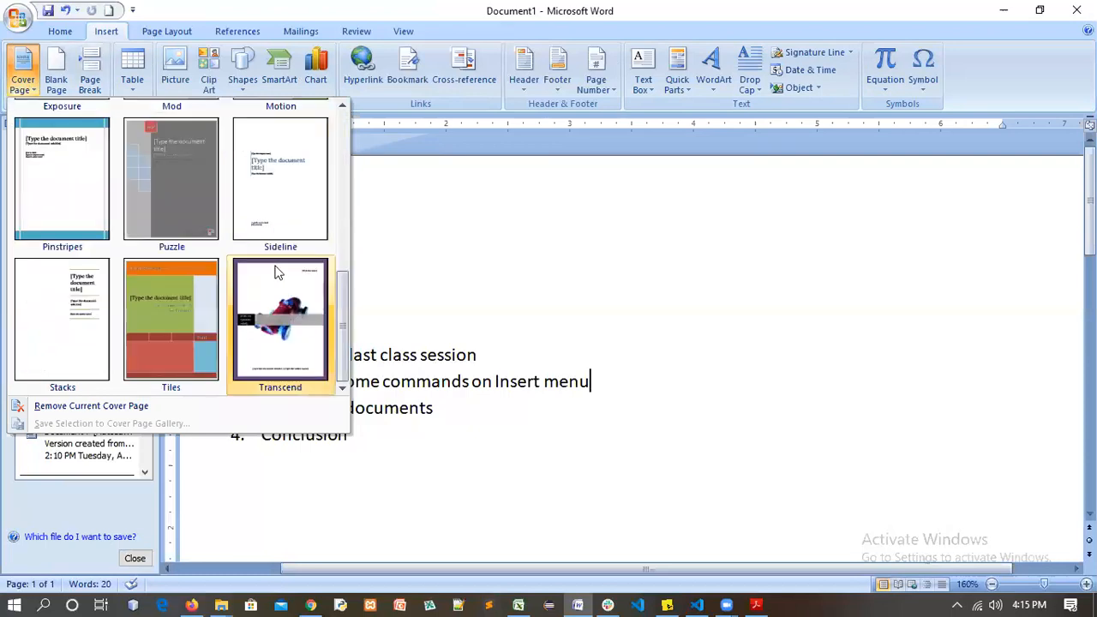
scroll(252, 267, up, 5)
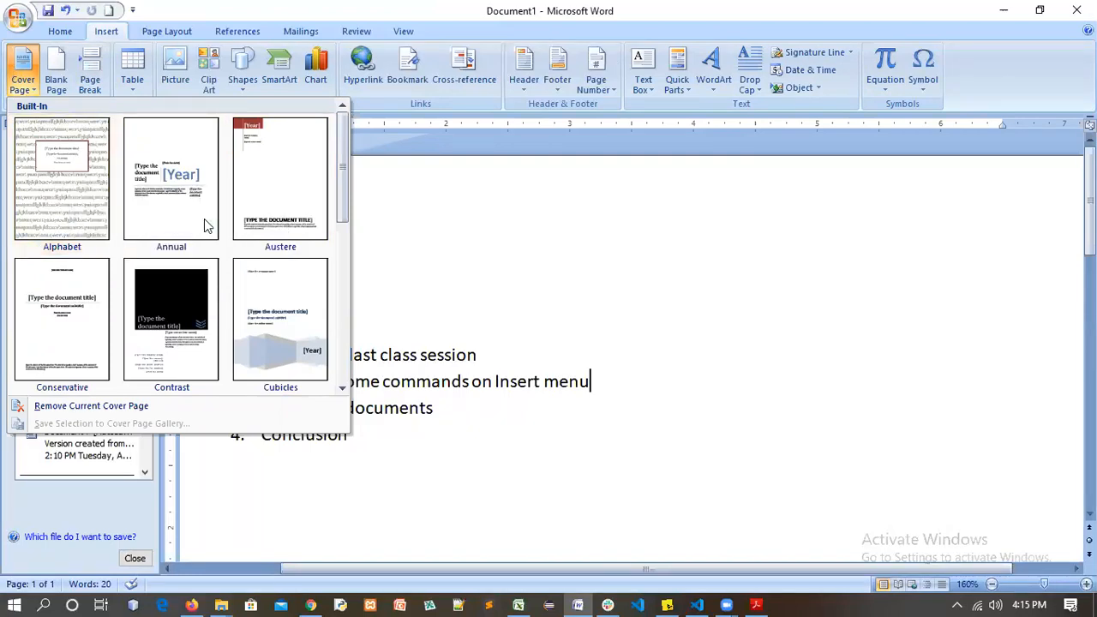
scroll(207, 224, down, 5)
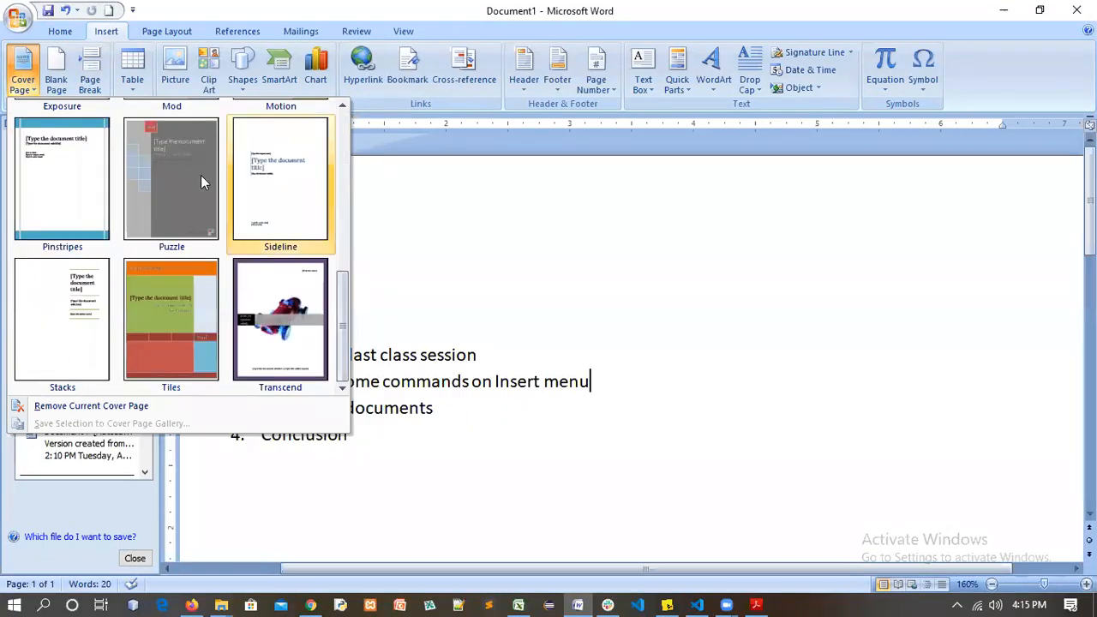
scroll(153, 199, up, 5)
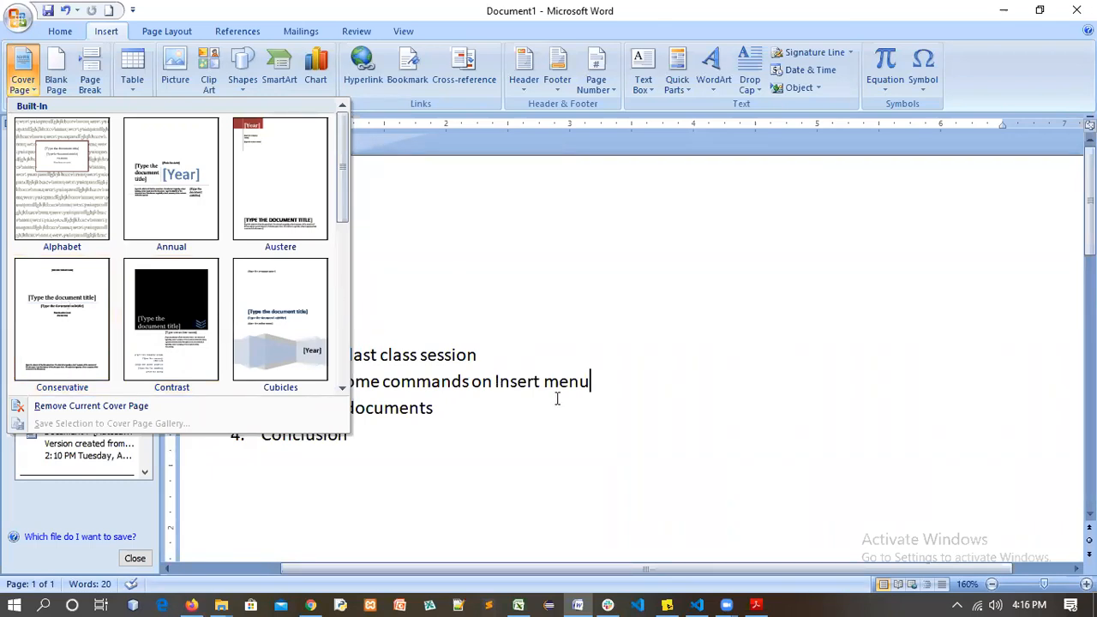
click(404, 479)
scroll(21, 591, down, 1)
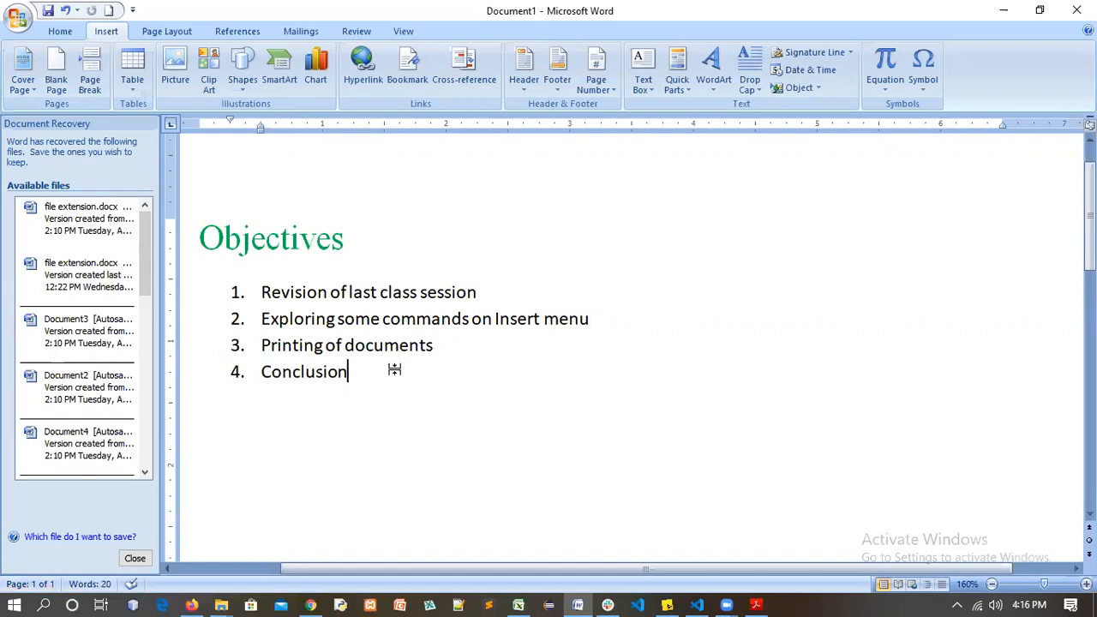
Insert a page break after Conclusion with Ctrl+Enter, undoing and redoing it once
key(ctrl+Return)
key(ctrl+z)
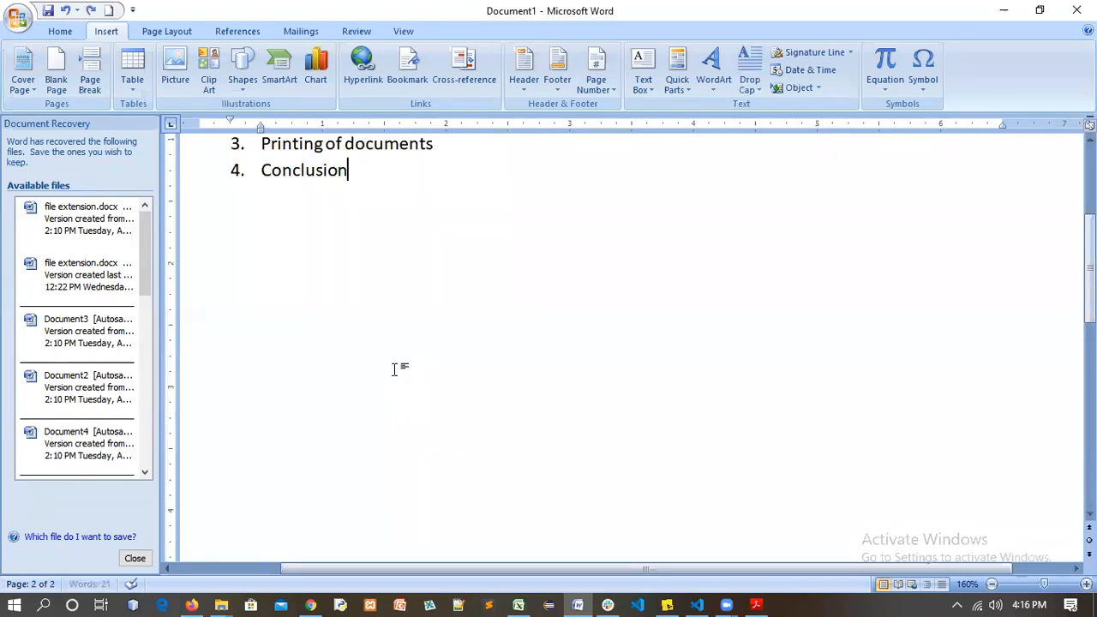
key(ctrl+Return)
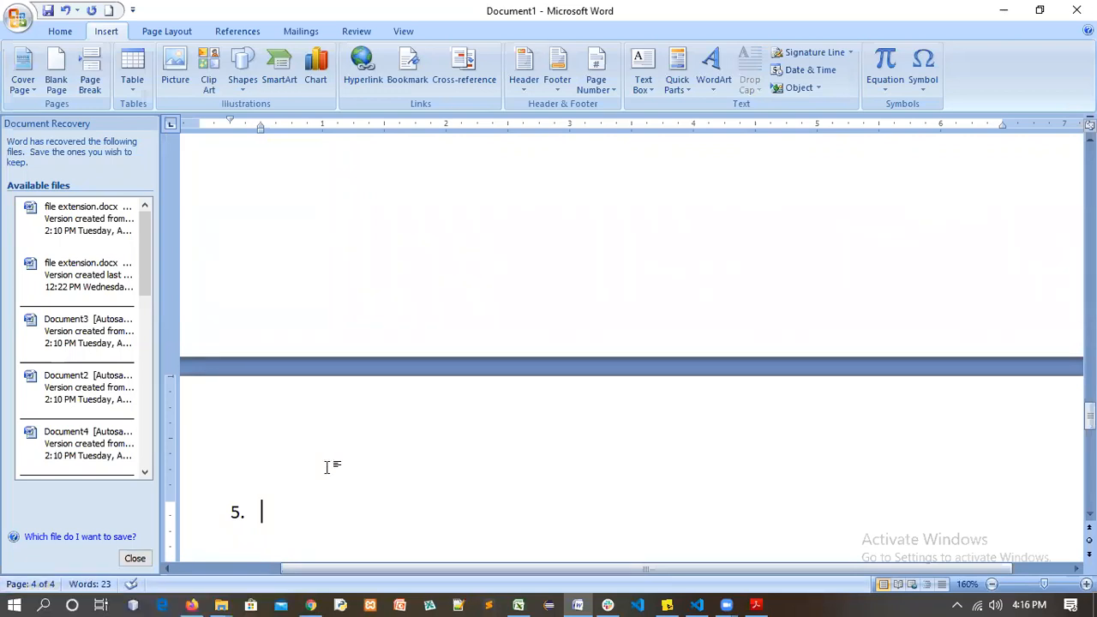
scroll(327, 467, up, 15)
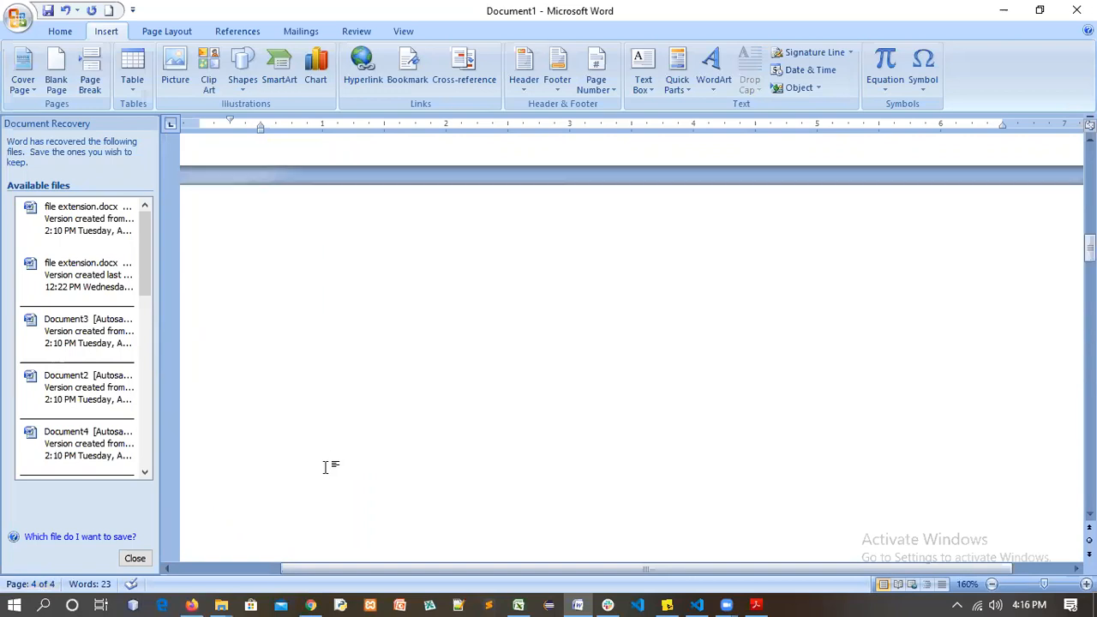
scroll(324, 467, up, 5)
scroll(428, 408, up, 3)
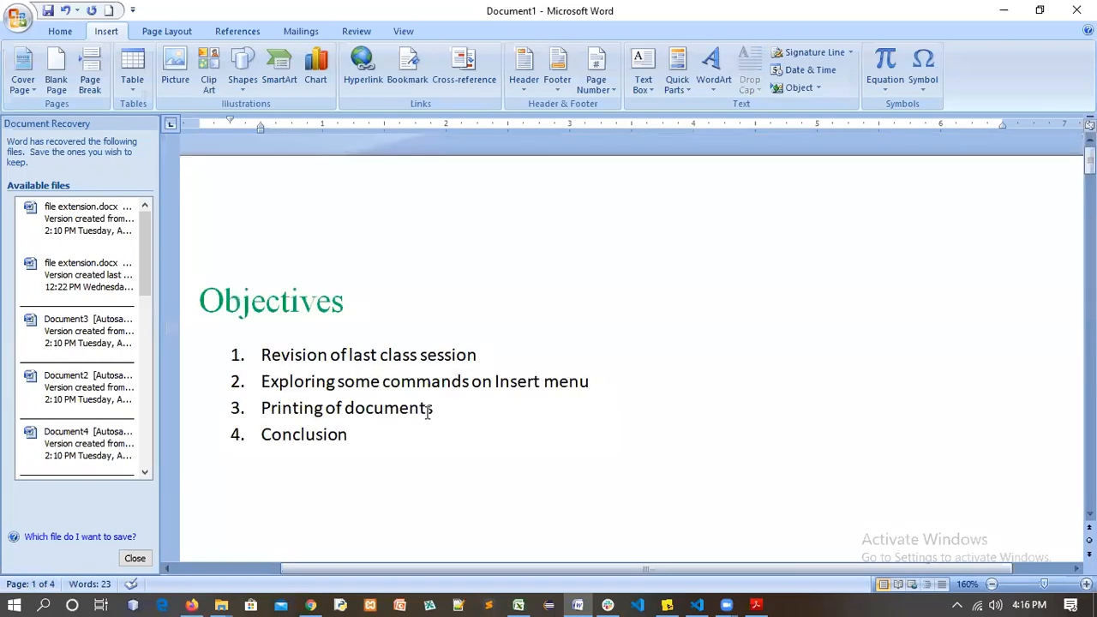
click(384, 431)
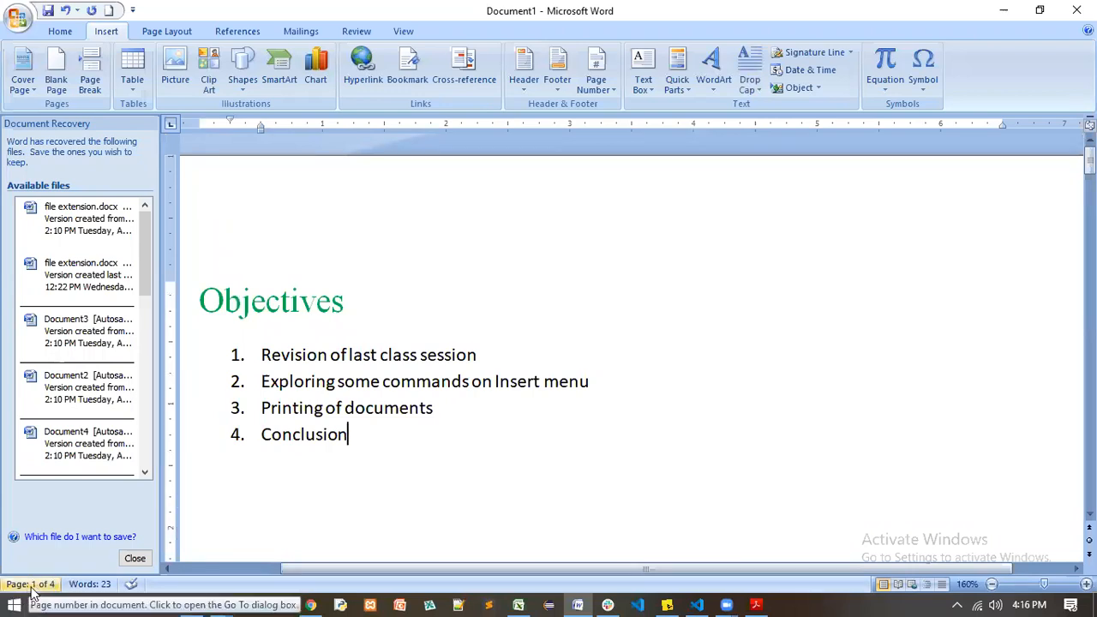
Scroll through the new blank pages, then return the caret to the end of Conclusion
scroll(395, 435, down, 5)
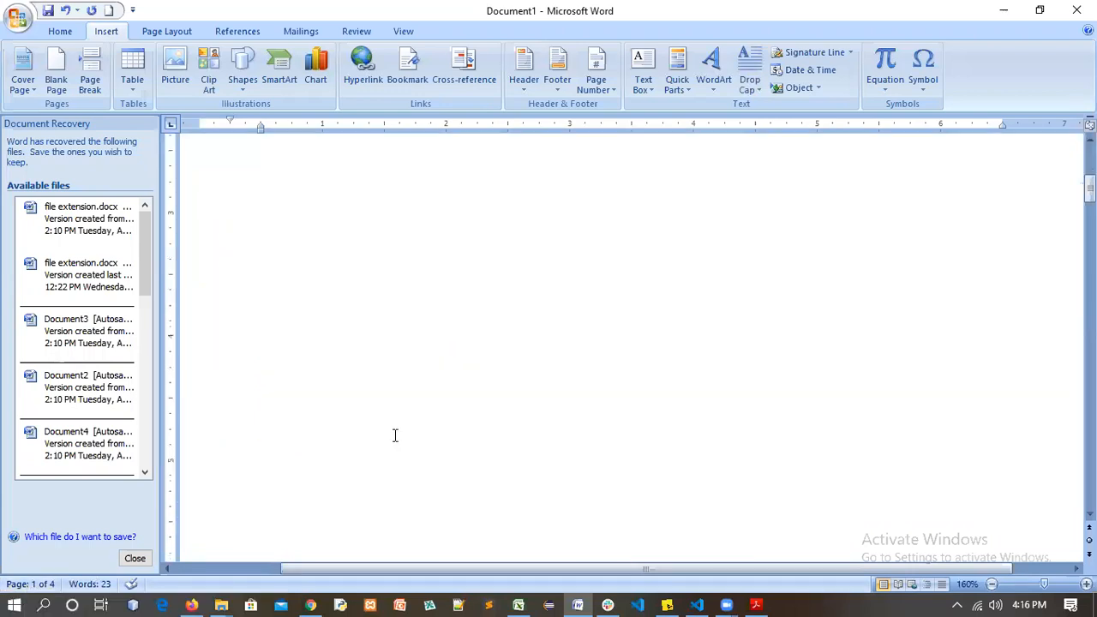
scroll(426, 485, down, 3)
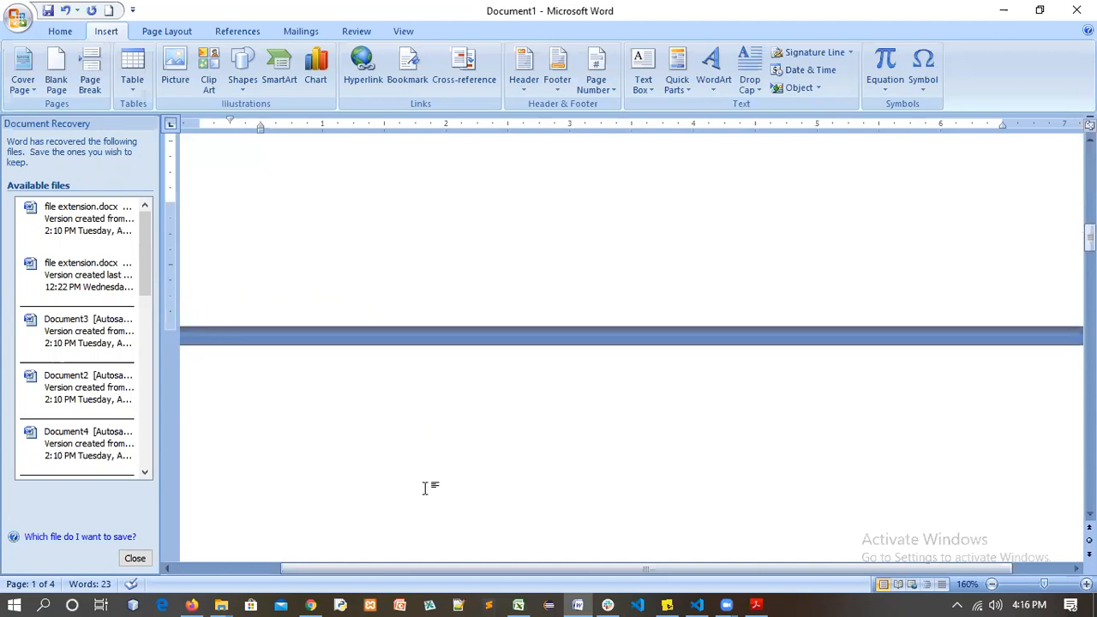
scroll(17, 597, down, 2)
click(344, 460)
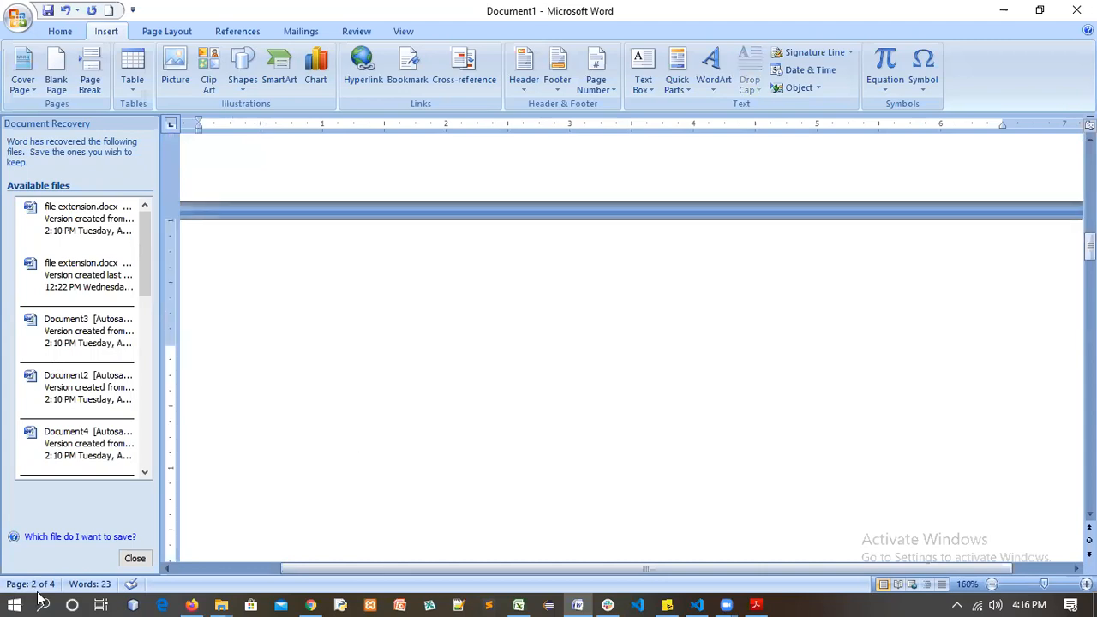
scroll(512, 424, down, 2)
scroll(463, 418, down, 5)
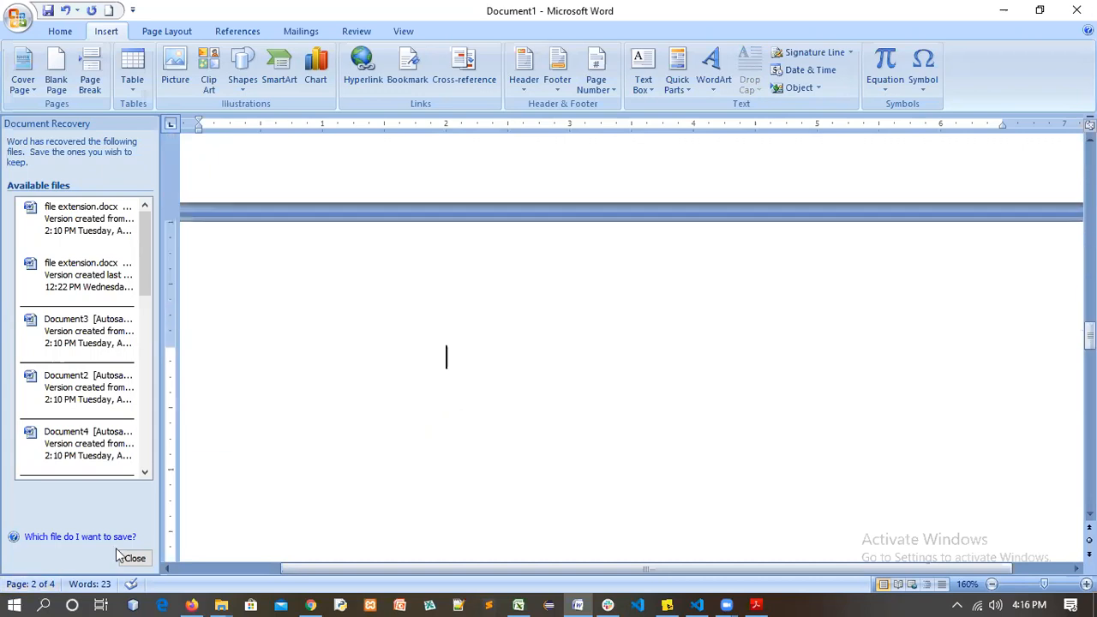
scroll(526, 427, down, 2)
scroll(524, 423, down, 2)
scroll(487, 399, down, 2)
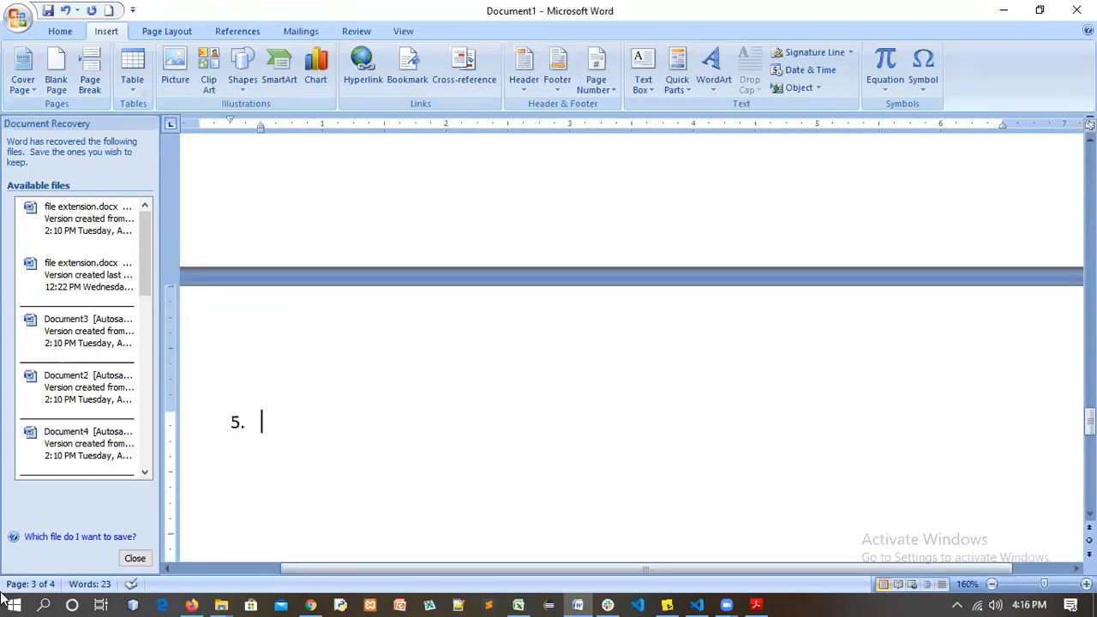
scroll(546, 323, up, 3)
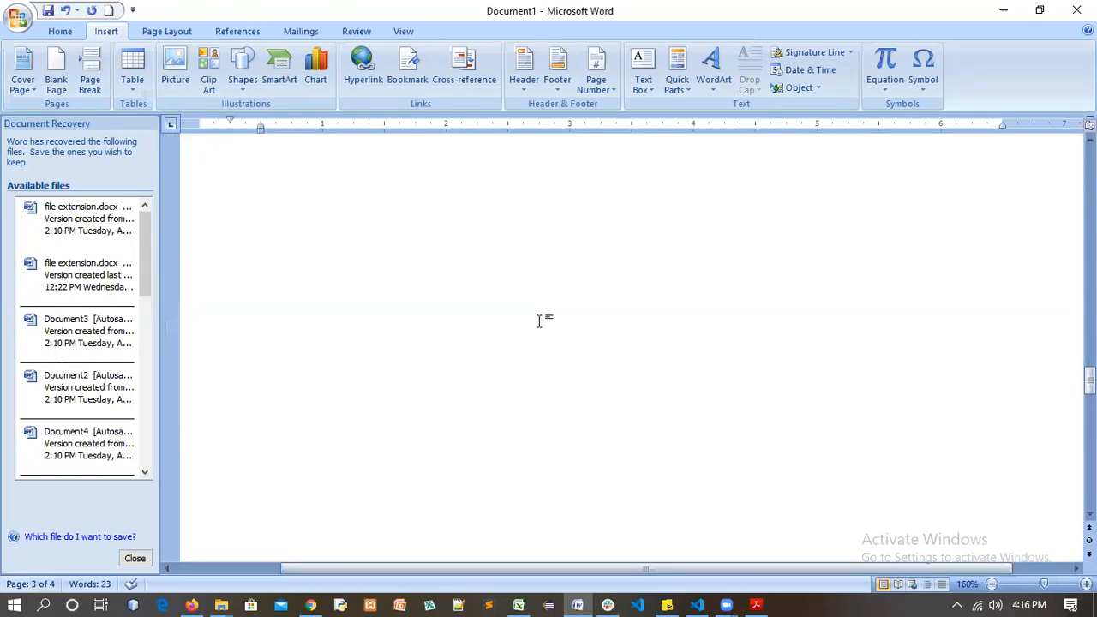
scroll(538, 320, up, 3)
scroll(406, 482, up, 3)
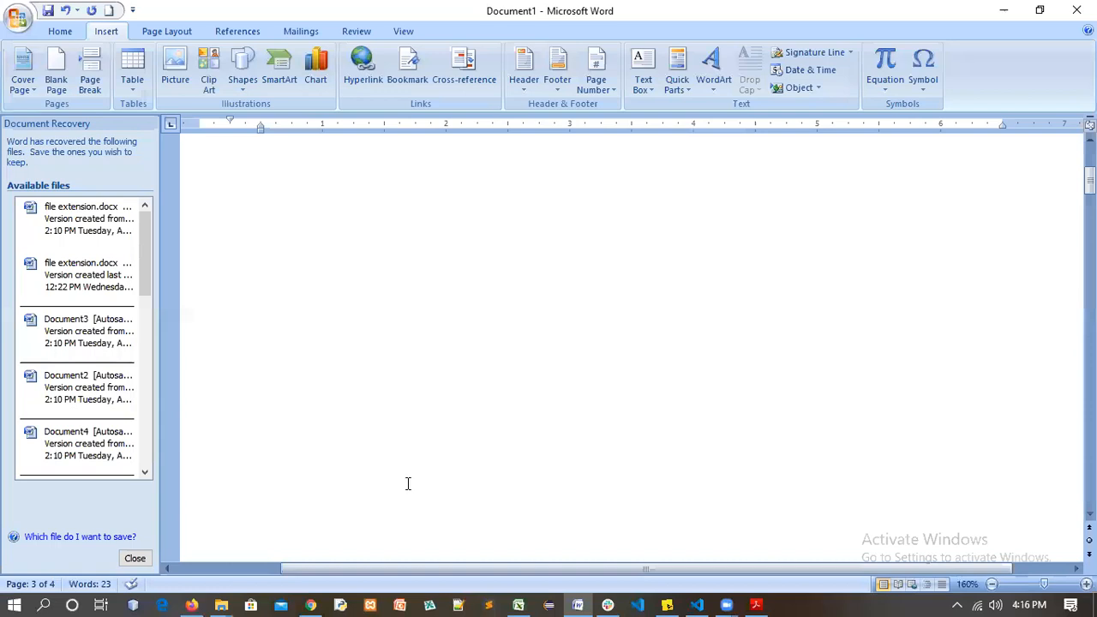
scroll(363, 431, up, 5)
click(363, 431)
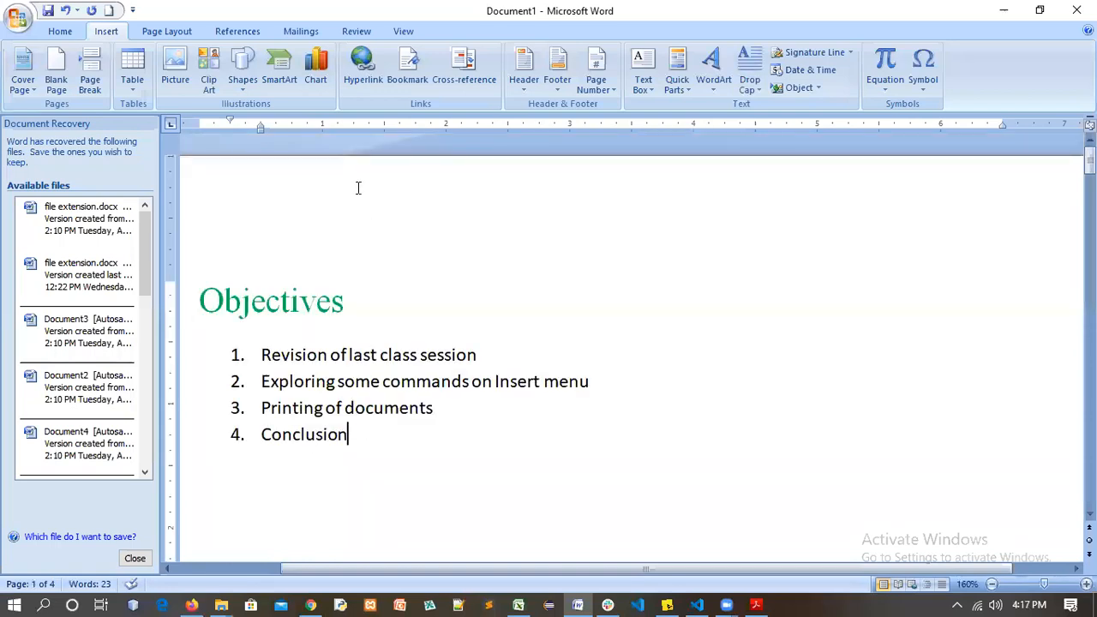
Insert the Conservative cover page, review the document, then undo the insertion
click(26, 91)
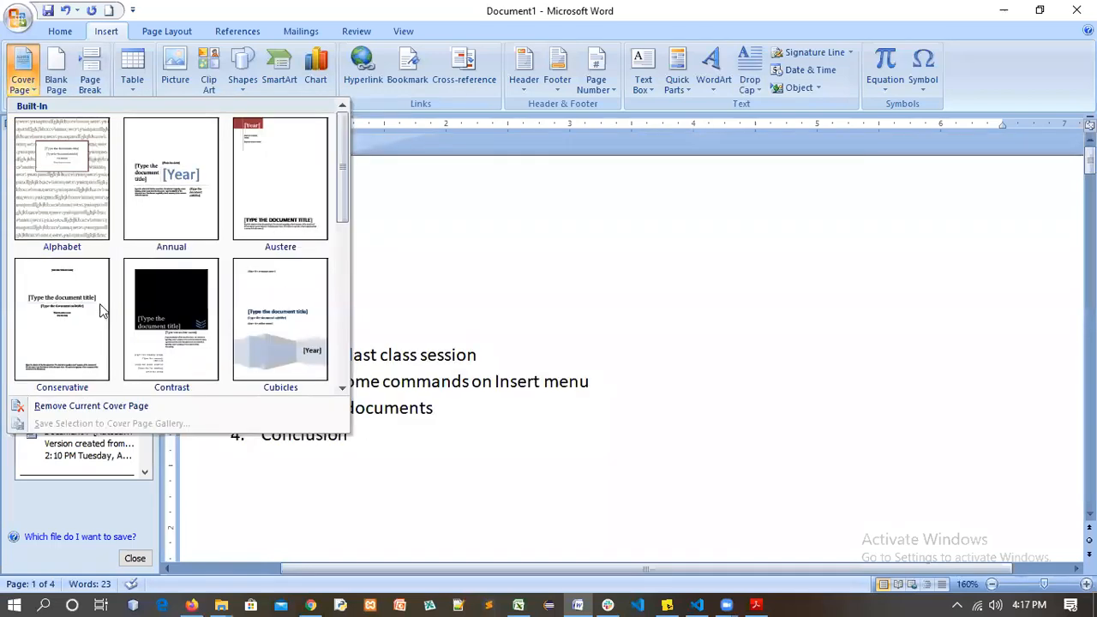
click(60, 339)
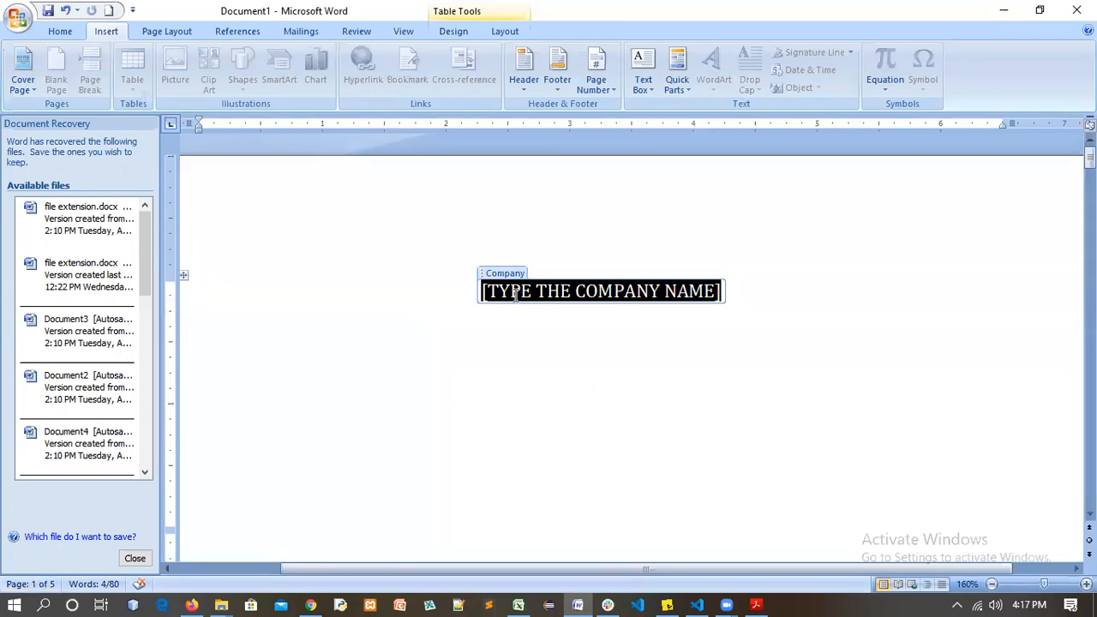
scroll(520, 316, down, 5)
scroll(519, 317, down, 5)
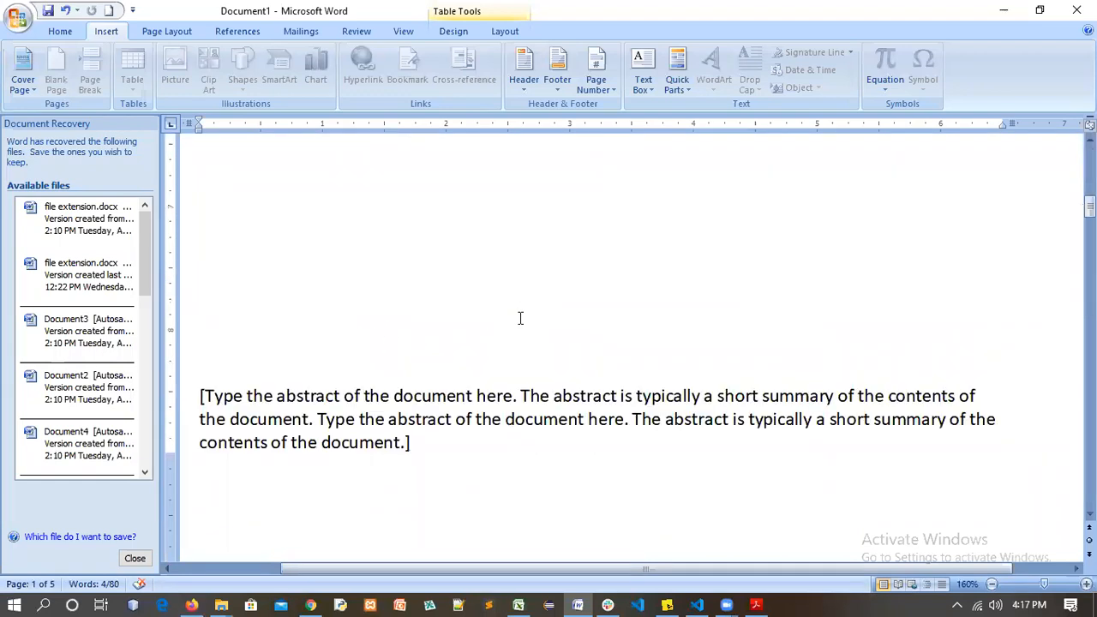
scroll(358, 337, down, 5)
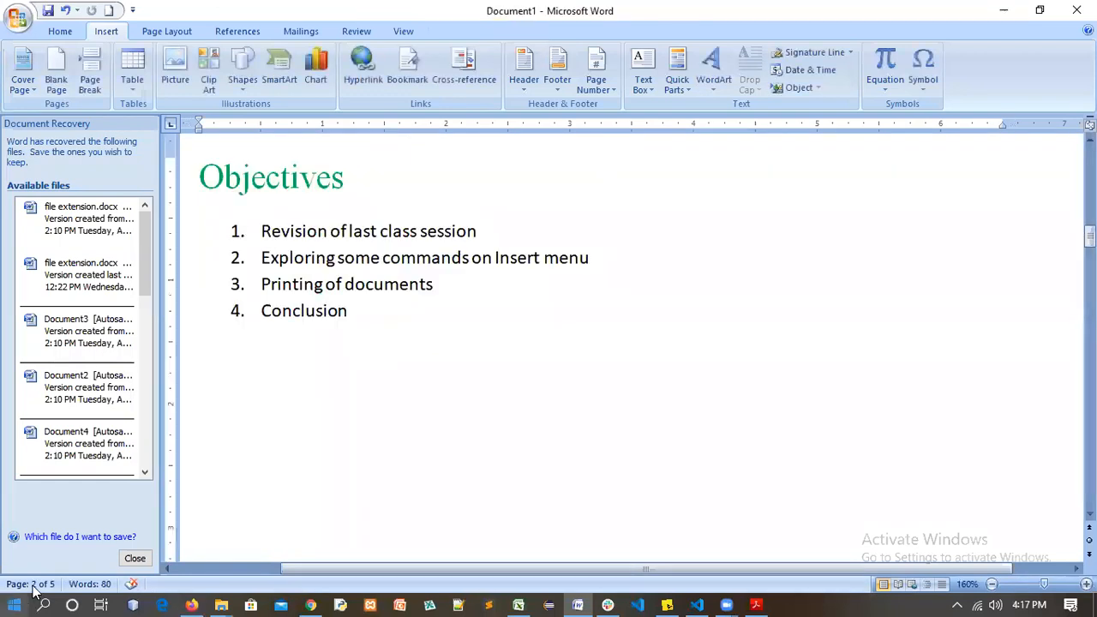
click(539, 322)
key(ctrl+z)
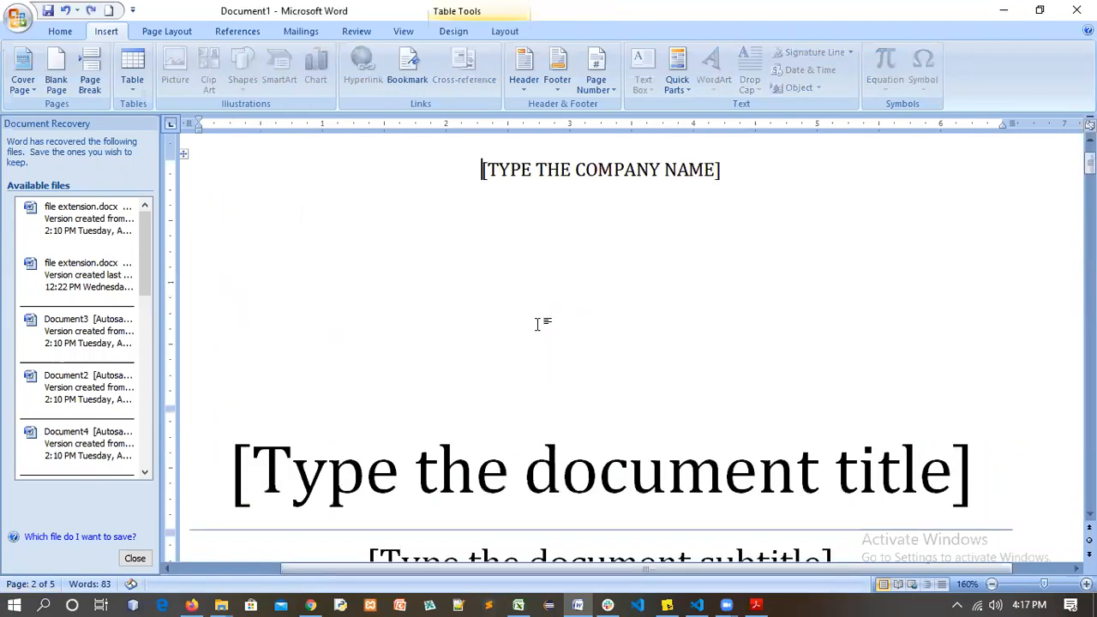
key(ctrl+z)
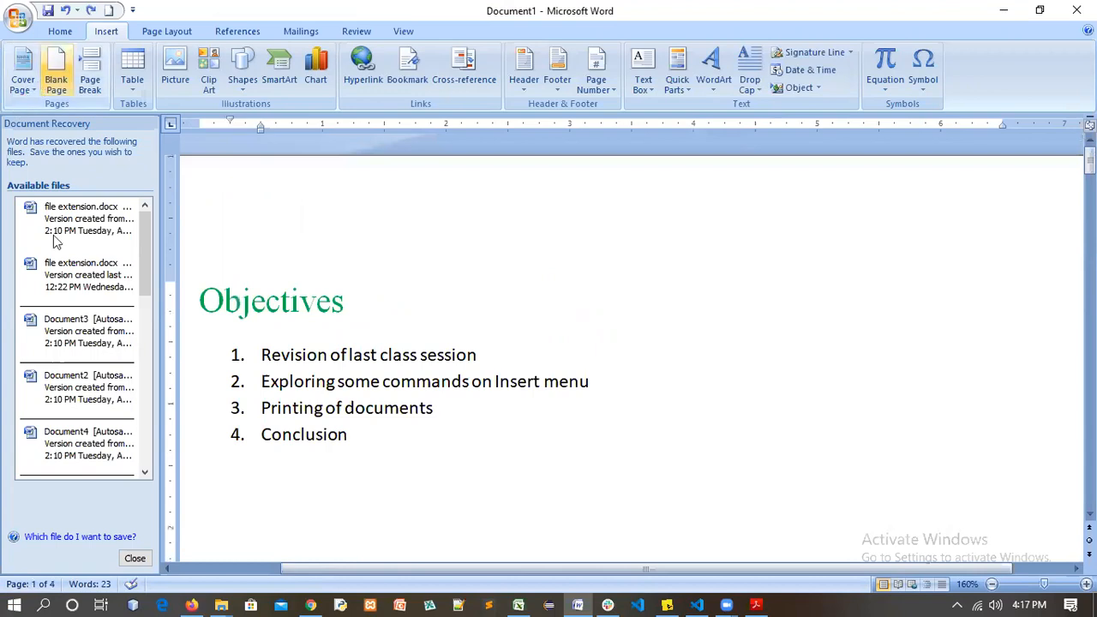
Re-insert the Conservative cover page and scroll back up to it
click(23, 72)
click(77, 293)
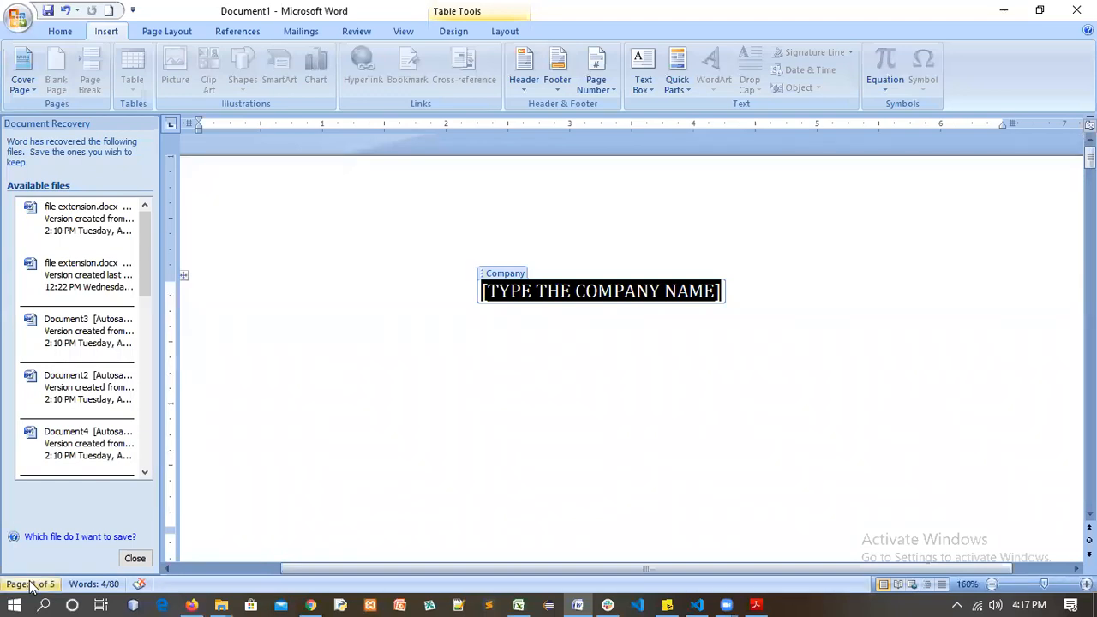
scroll(411, 404, down, 3)
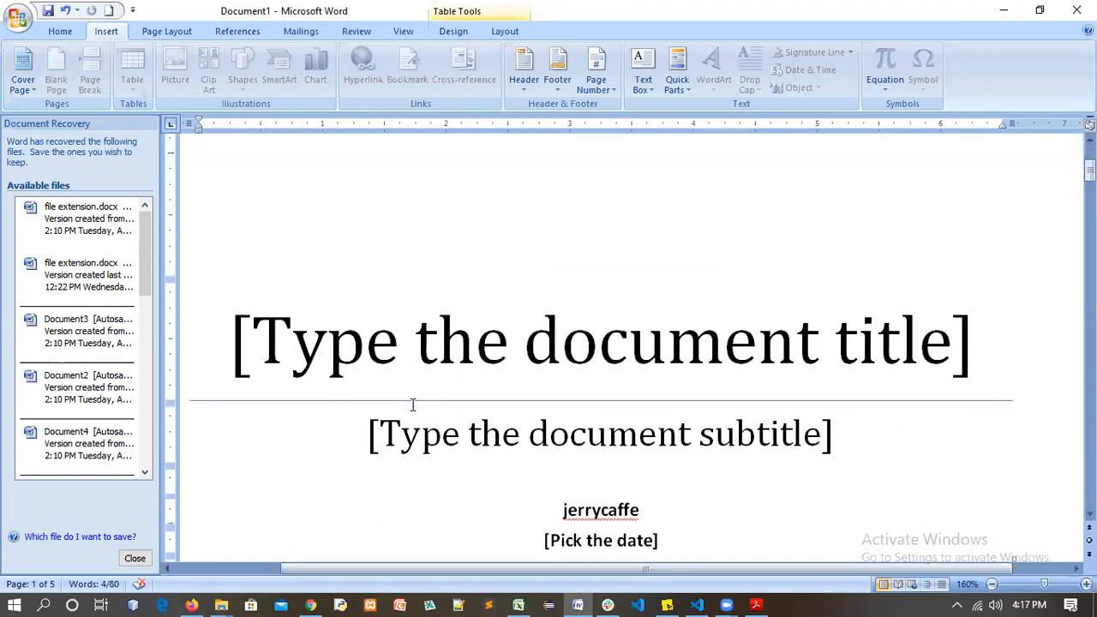
scroll(412, 404, down, 5)
scroll(412, 404, down, 5)
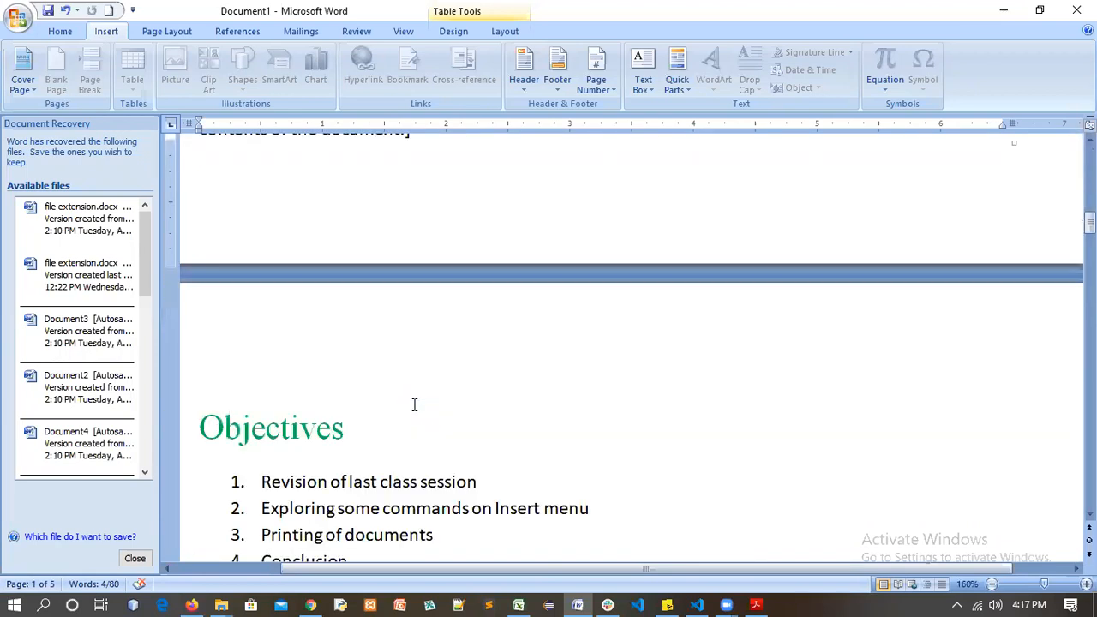
scroll(460, 386, down, 3)
click(460, 383)
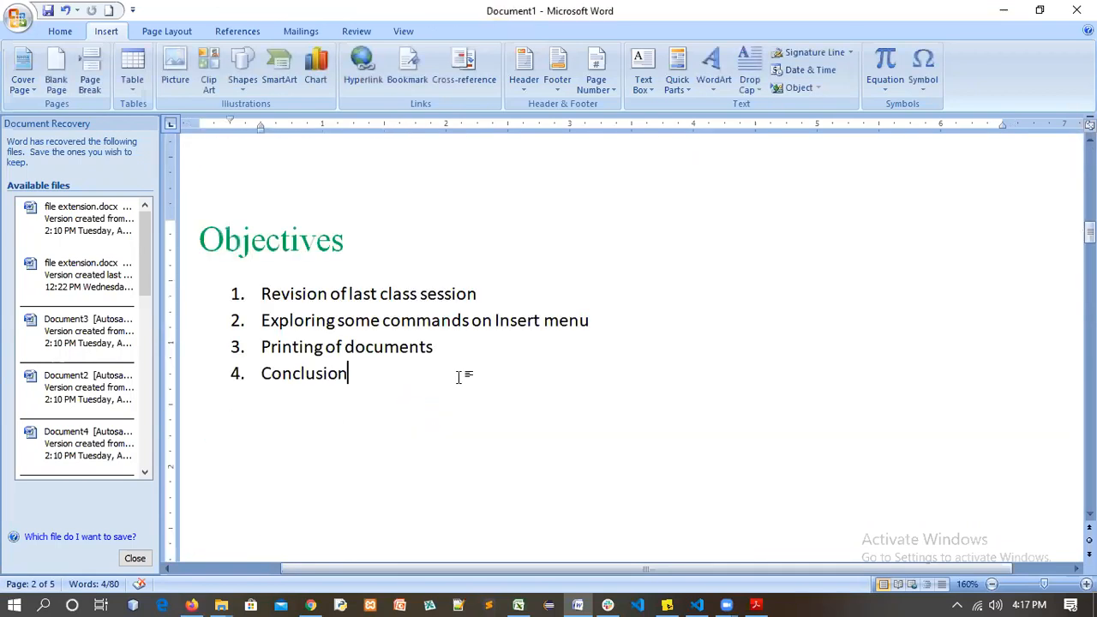
scroll(459, 379, up, 5)
scroll(457, 374, up, 5)
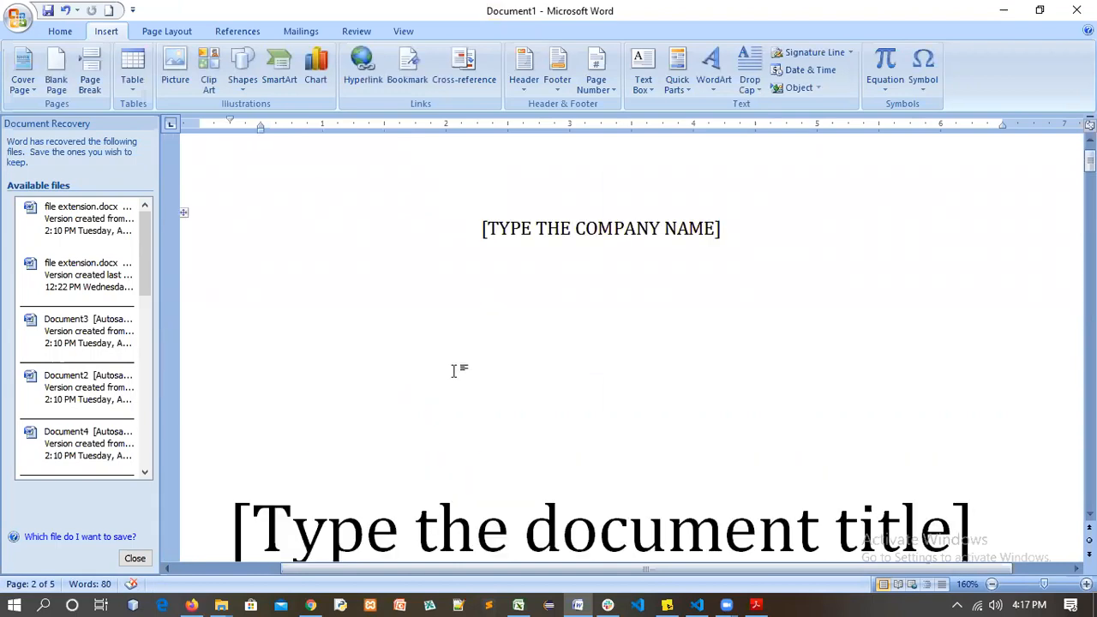
scroll(592, 314, up, 2)
Fill the cover with company name 'NTI PROJECT' and title 'EDU 122 Project'
click(658, 349)
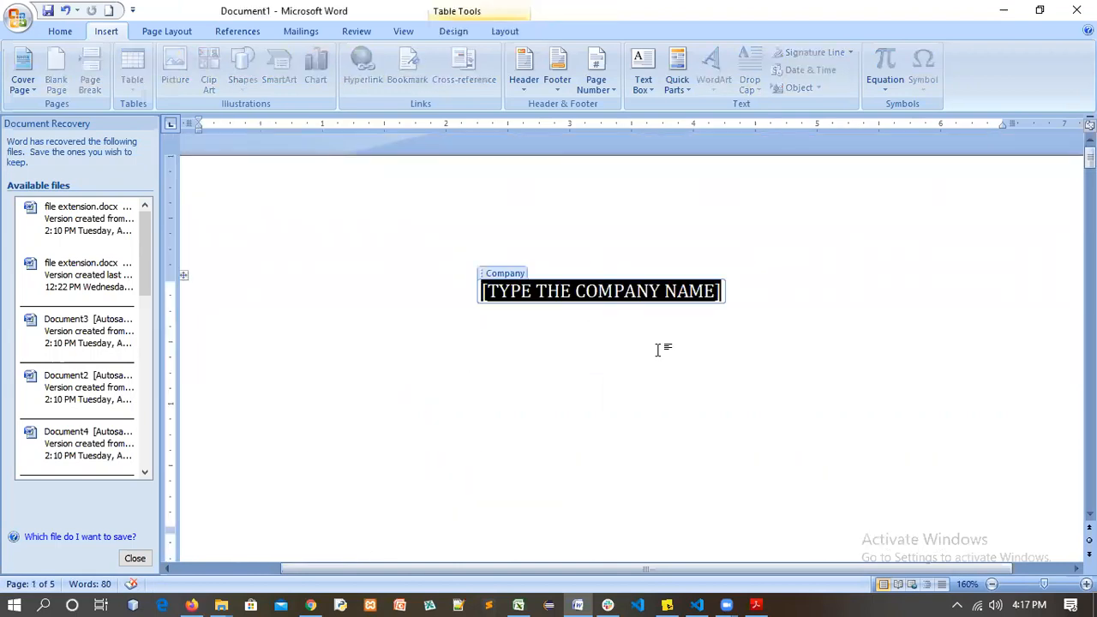
text(N)
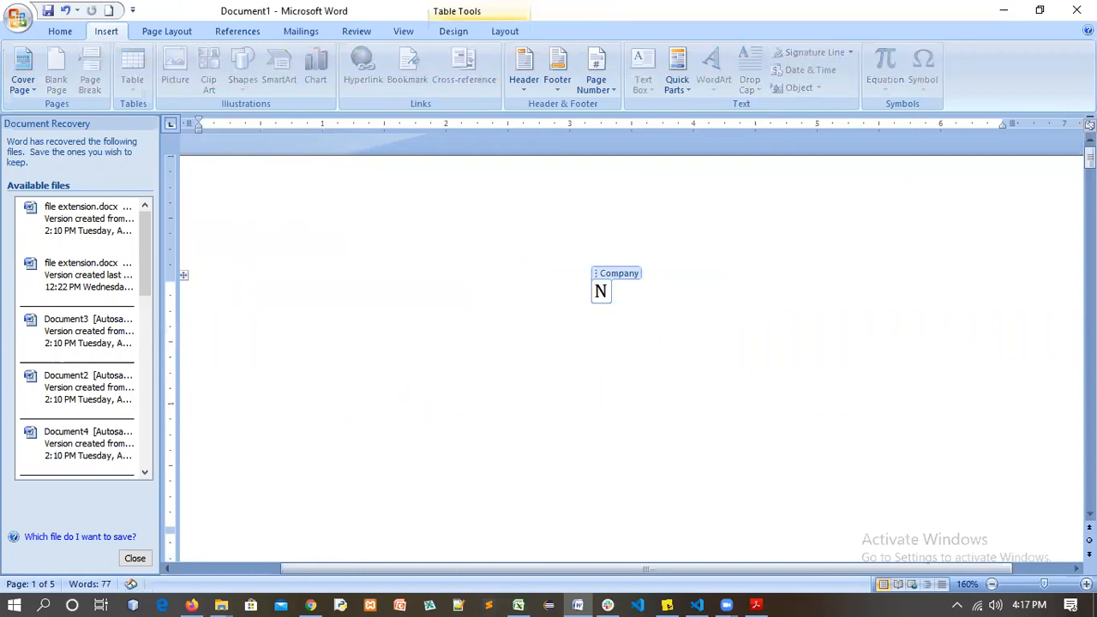
text(TI PRO)
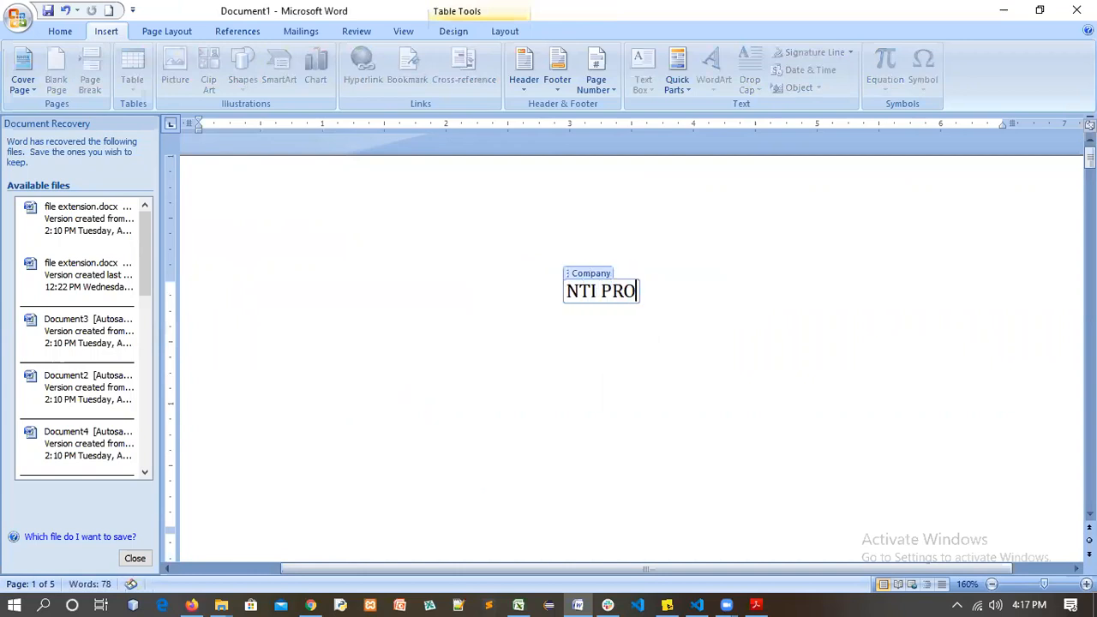
text(JECT)
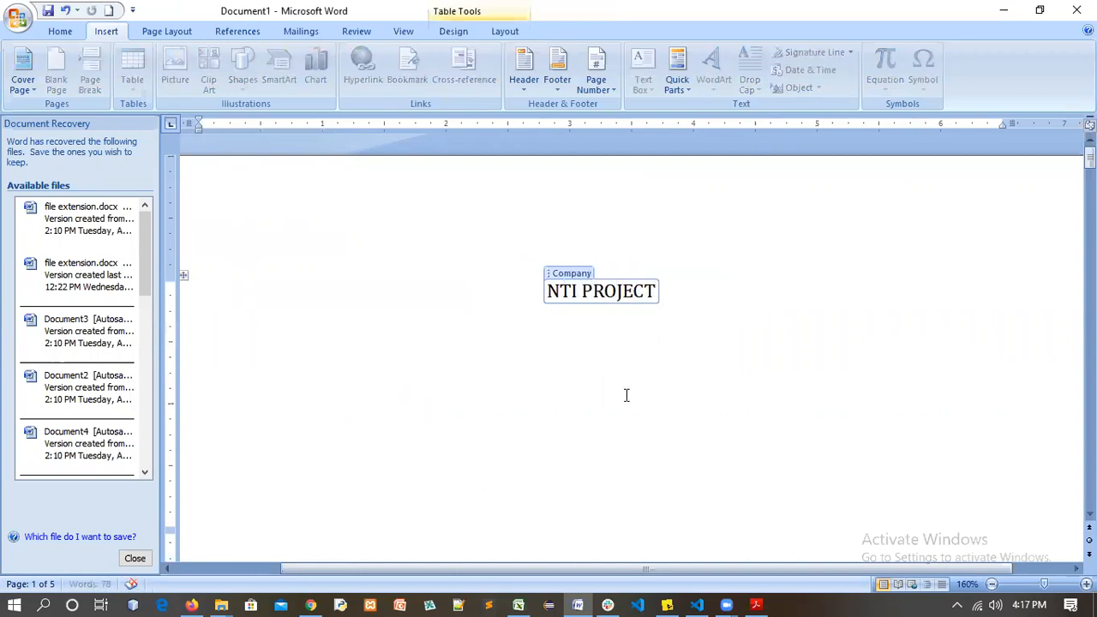
scroll(617, 370, down, 2)
click(651, 352)
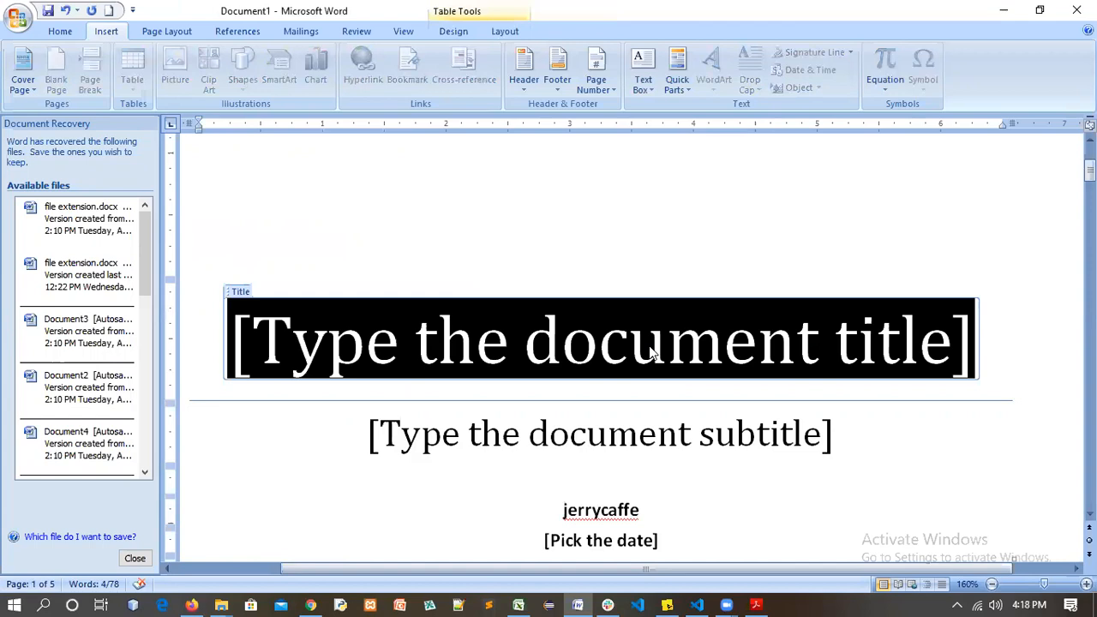
text(EDU)
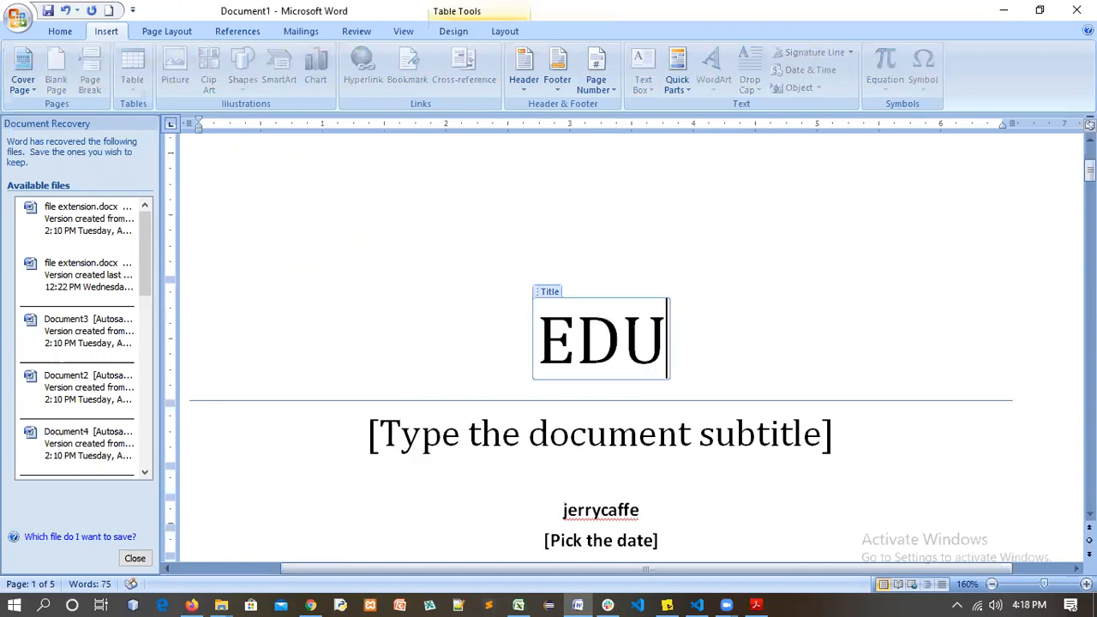
text( 122 )
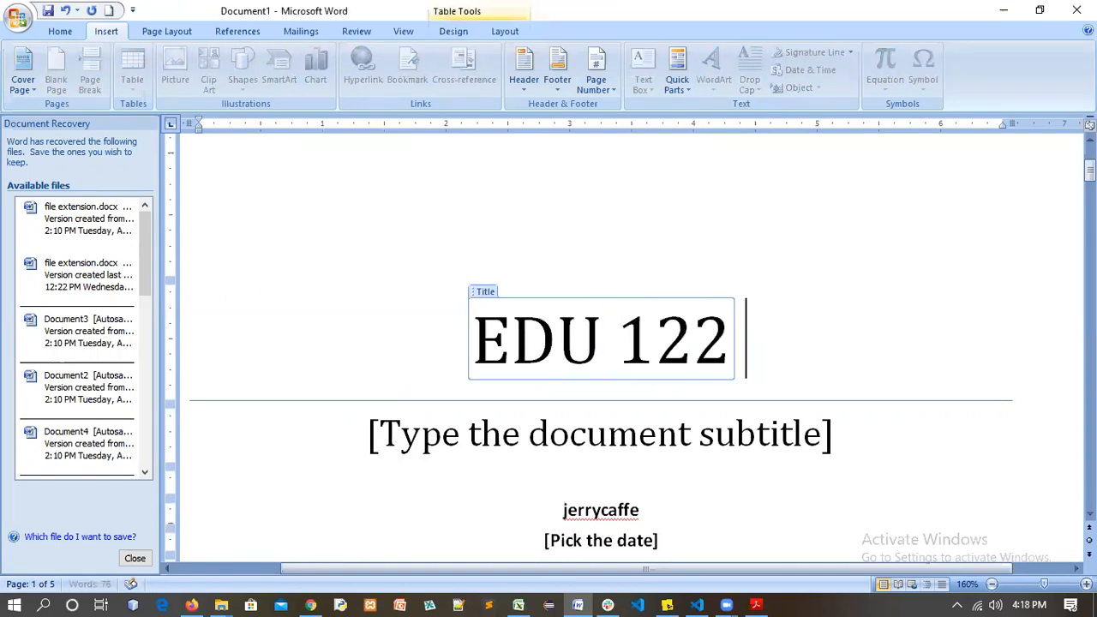
text(Proje)
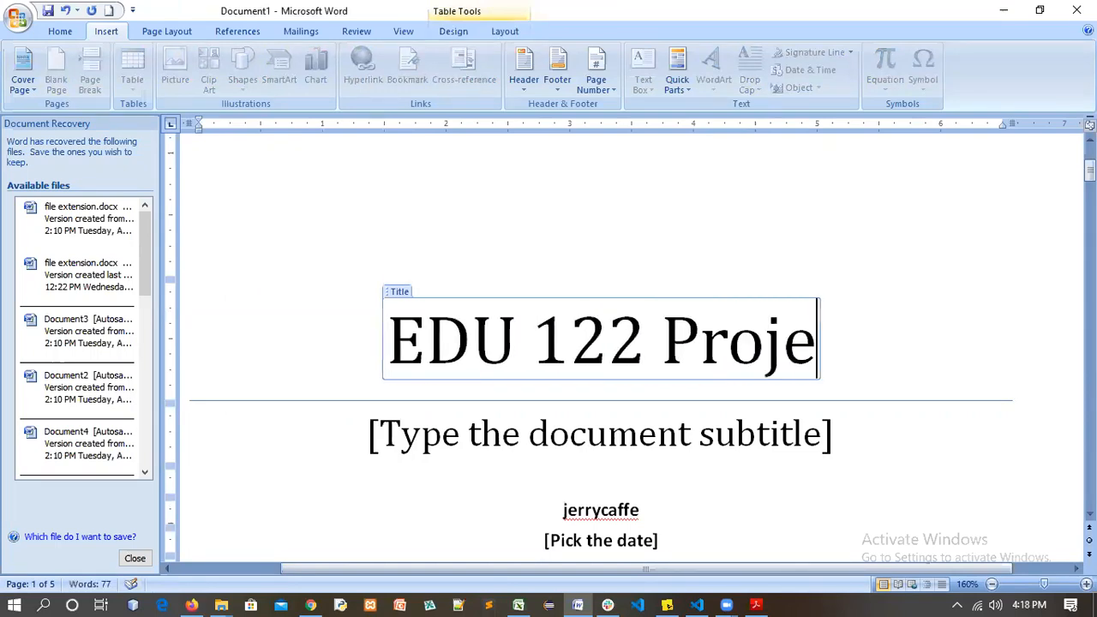
text(ct)
Select the subtitle placeholder, then undo the cover page with Ctrl+Z
click(698, 439)
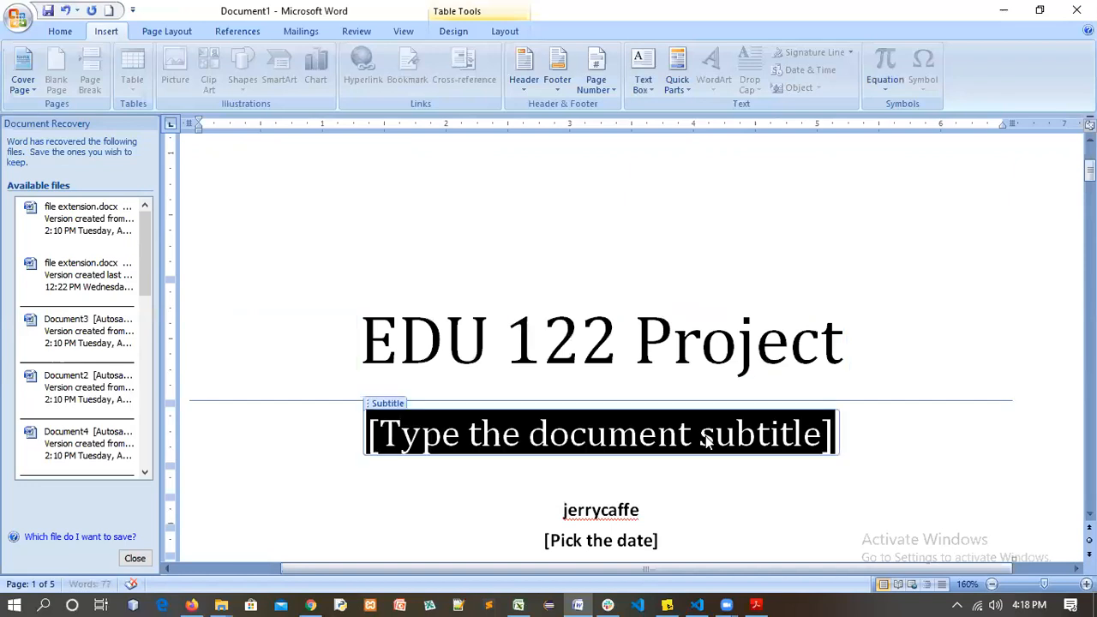
scroll(693, 459, down, 5)
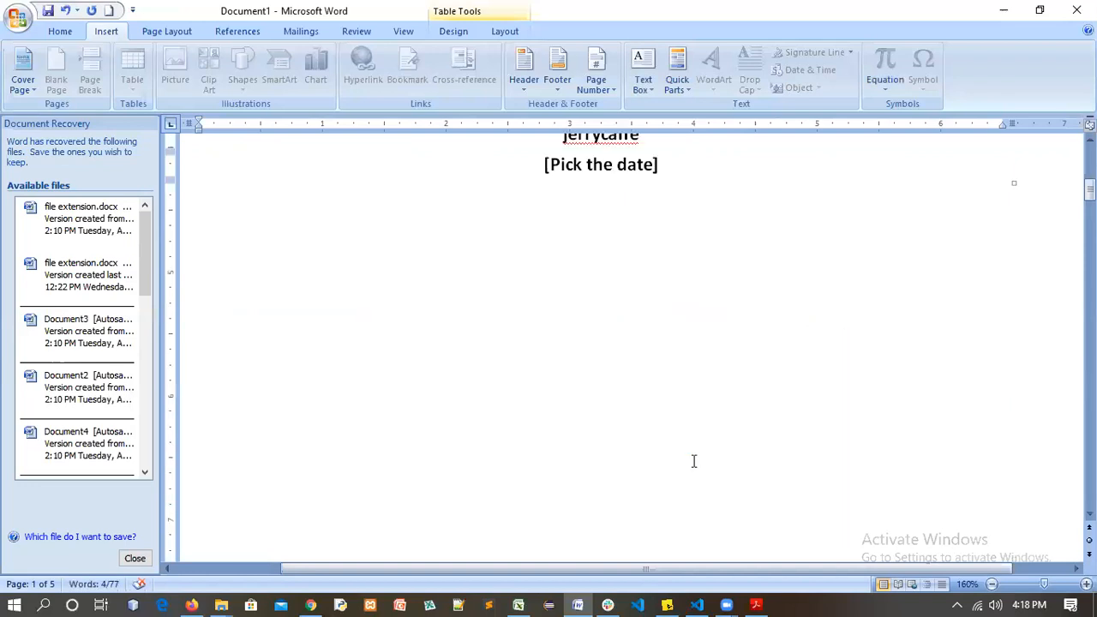
scroll(687, 453, down, 3)
scroll(687, 453, up, 8)
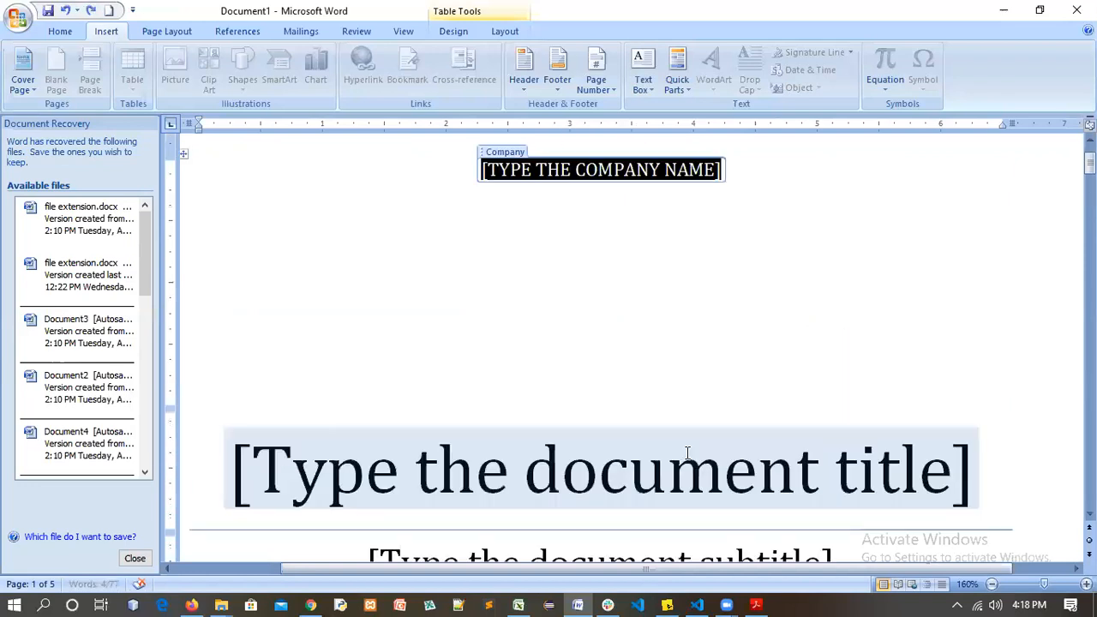
key(ctrl+z)
key(ctrl+z)
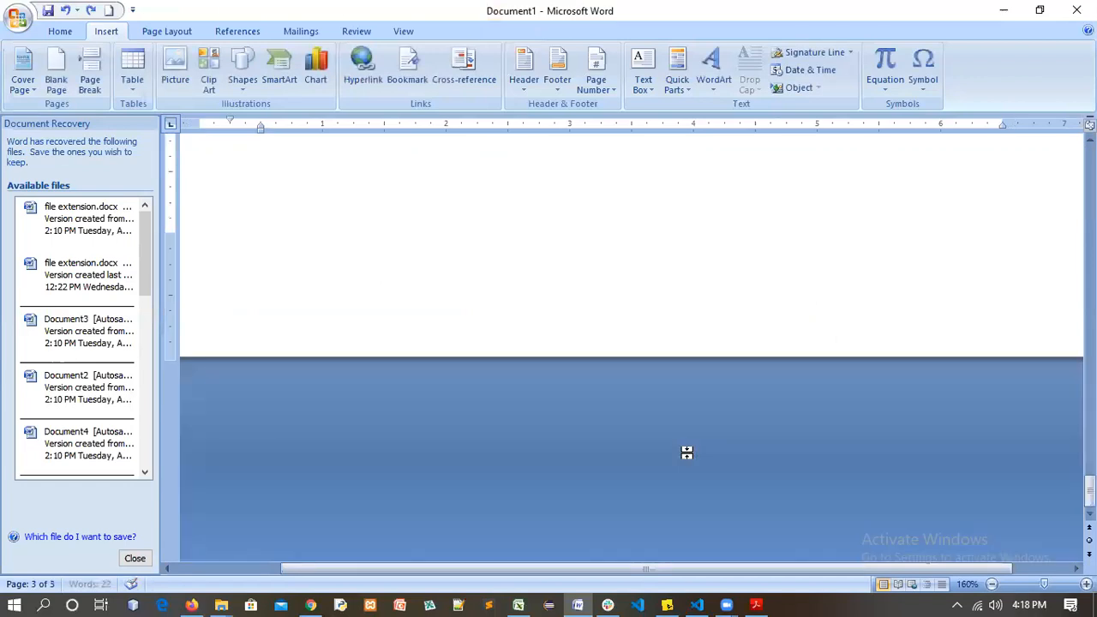
scroll(567, 336, up, 3)
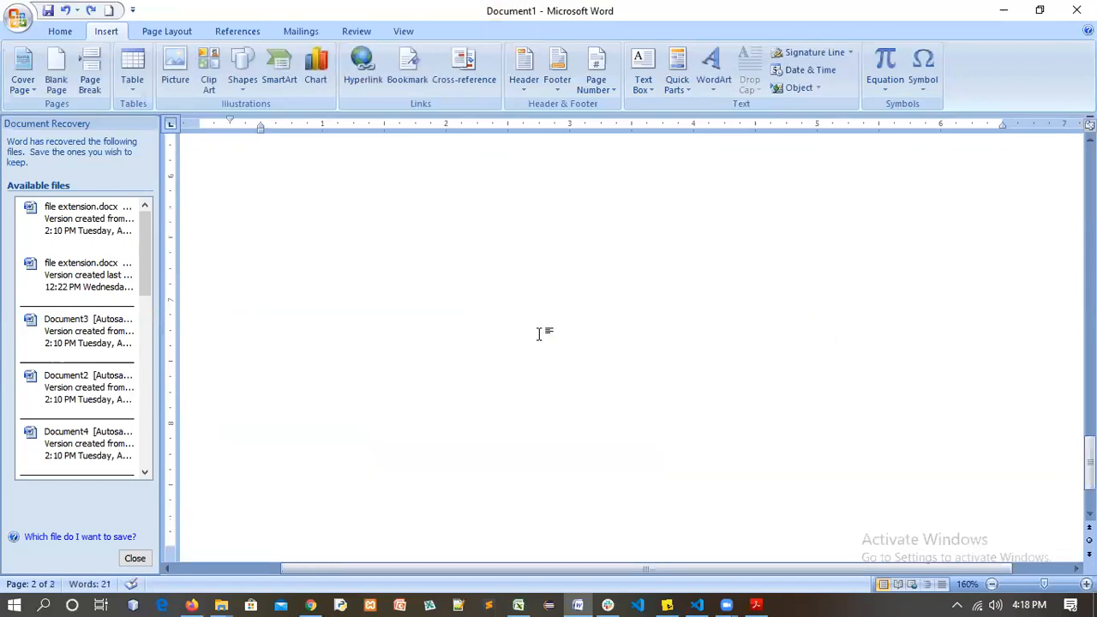
Preview the Cover Page gallery without choosing a design, then place the caret after Conclusion
scroll(539, 333, up, 3)
scroll(279, 166, up, 5)
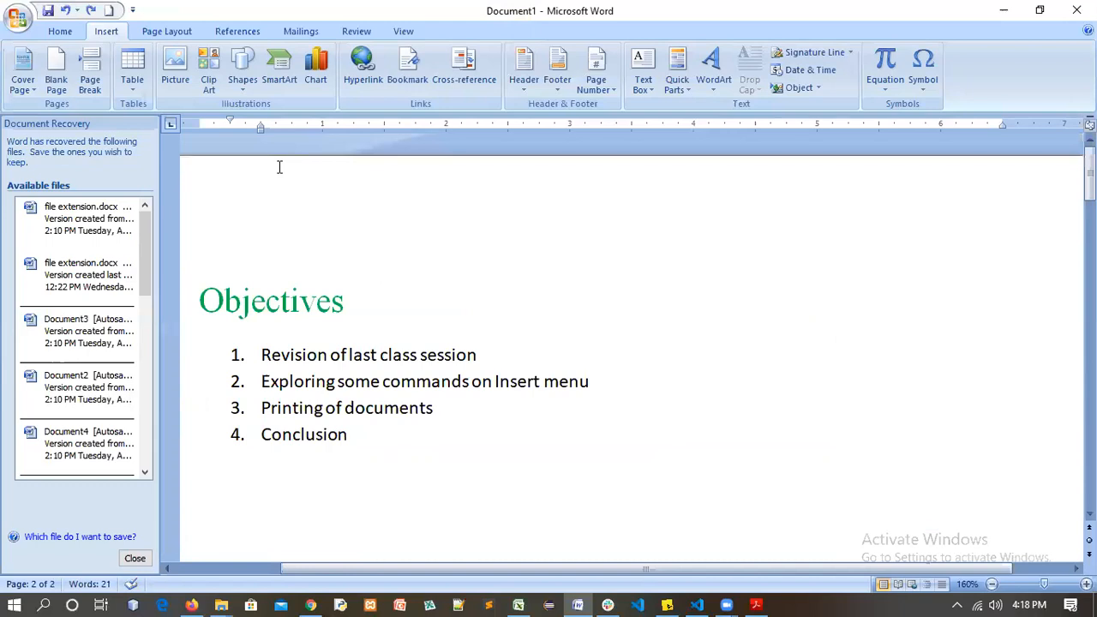
click(23, 73)
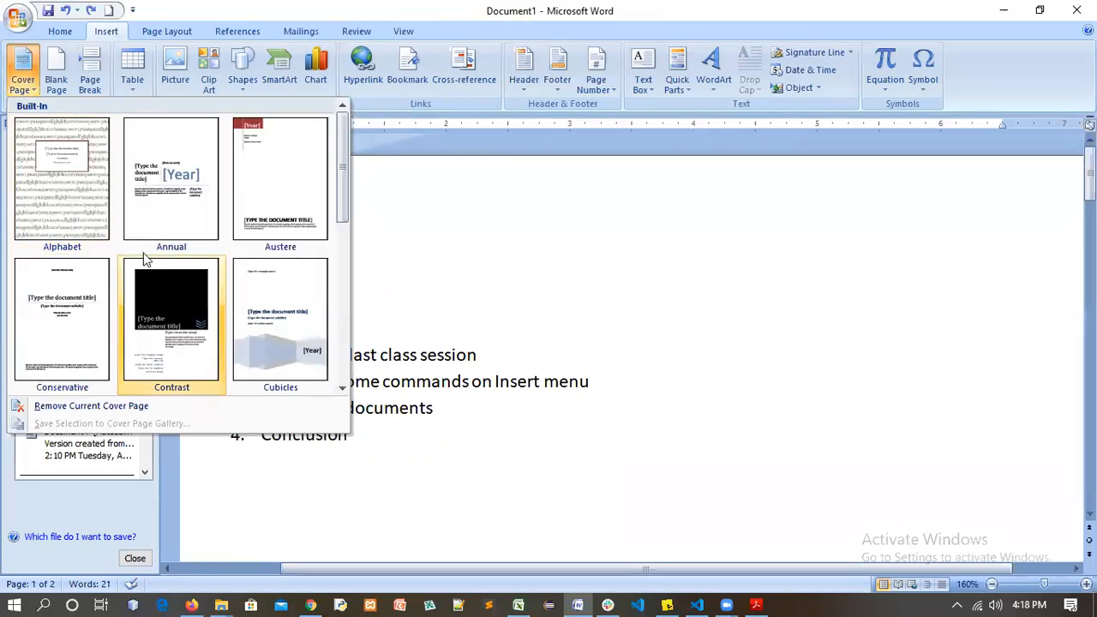
click(23, 67)
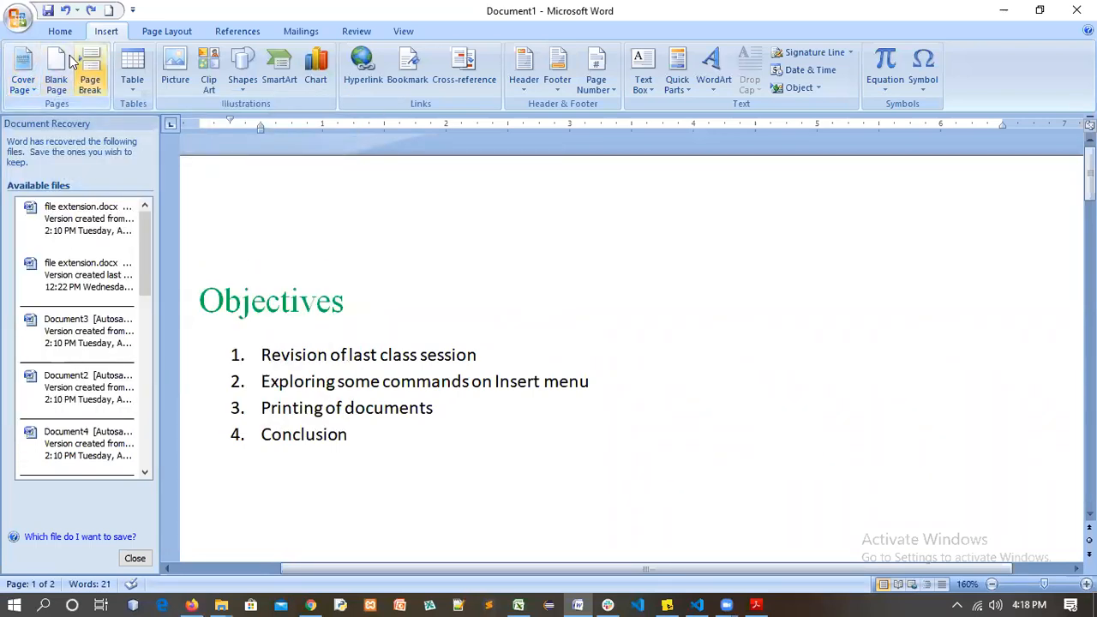
click(375, 434)
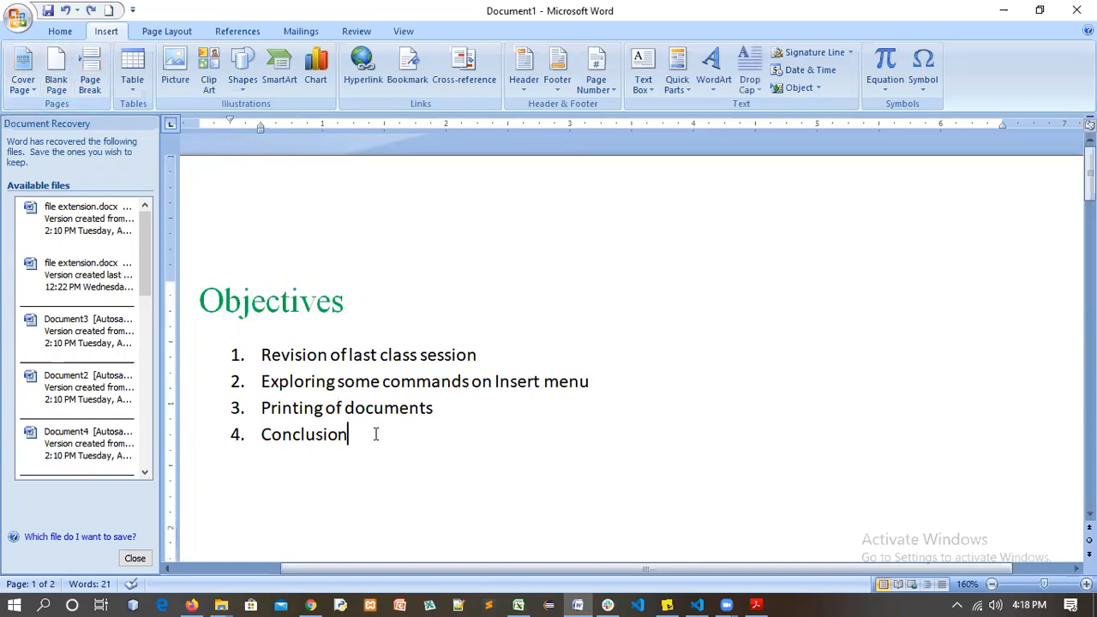
Add an unnumbered line 'Some commands on the Insert menu' below Conclusion and start a new paragraph
key(Return)
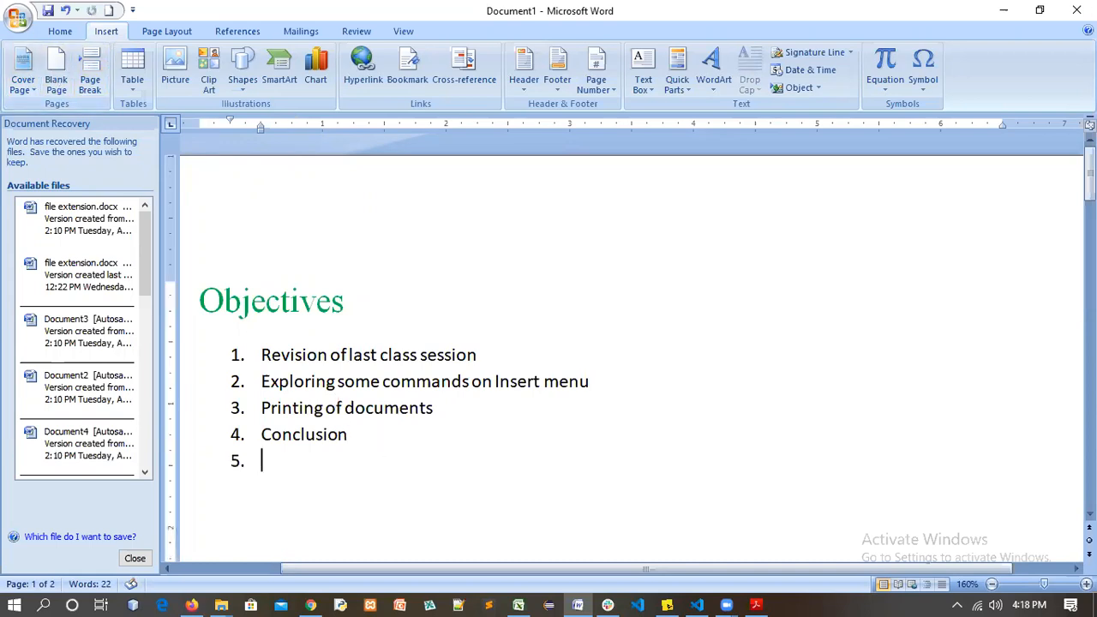
key(BackSpace)
key(Return)
key(BackSpace)
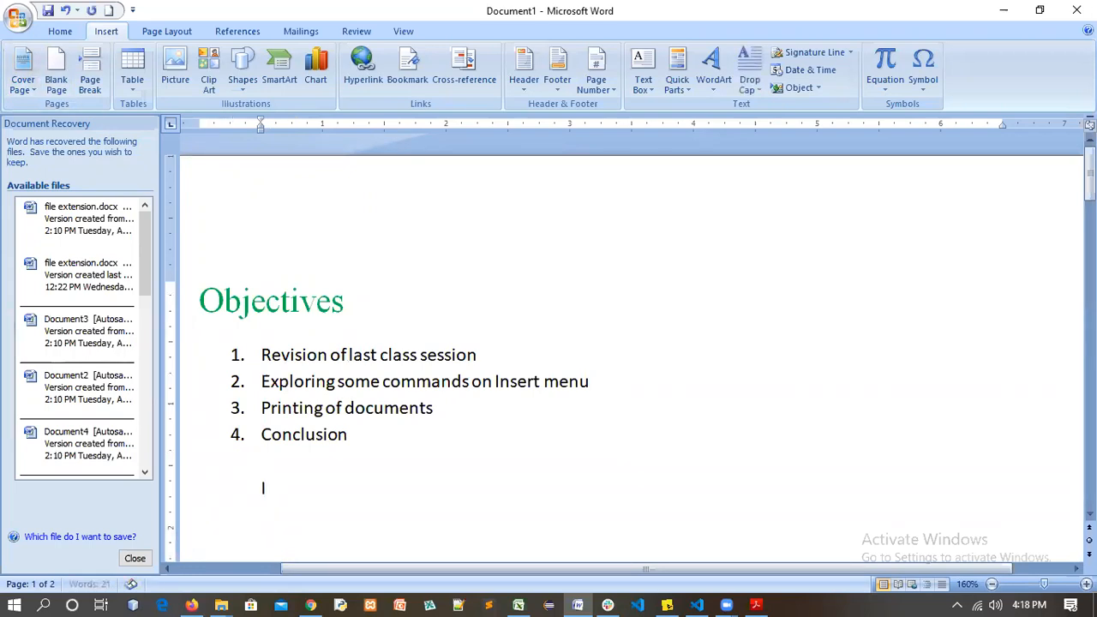
text(nsert)
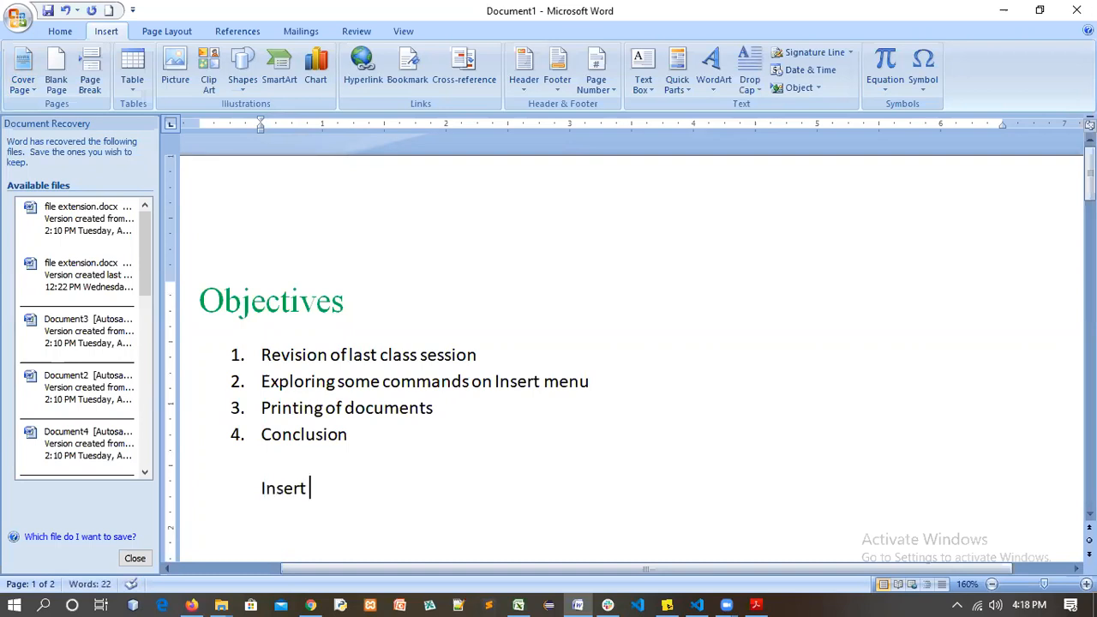
key(BackSpace)
key(BackSpace)
key(BackSpace)
key(BackSpace)
key(BackSpace)
key(BackSpace)
key(BackSpace)
text(C)
key(BackSpace)
text(Some commands)
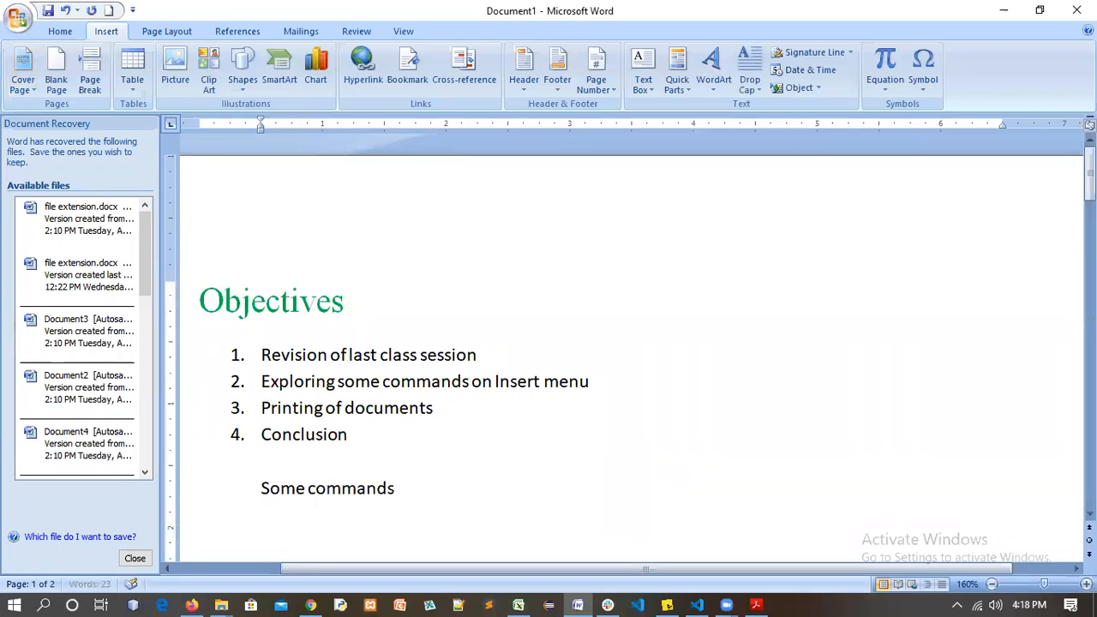
text( on the Ins)
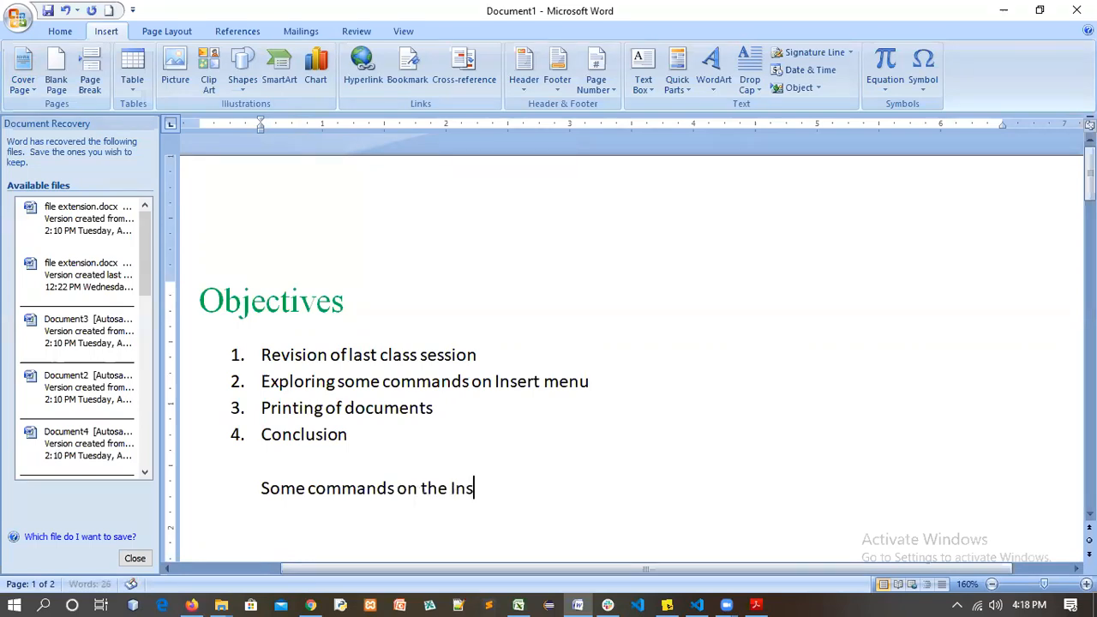
text(ert menu)
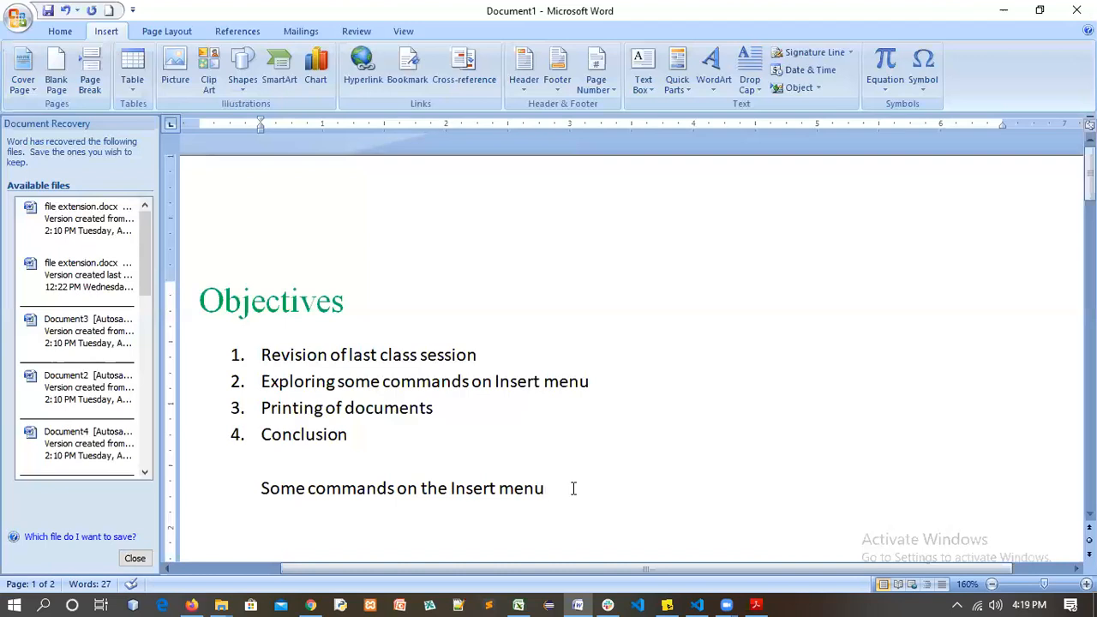
key(Return)
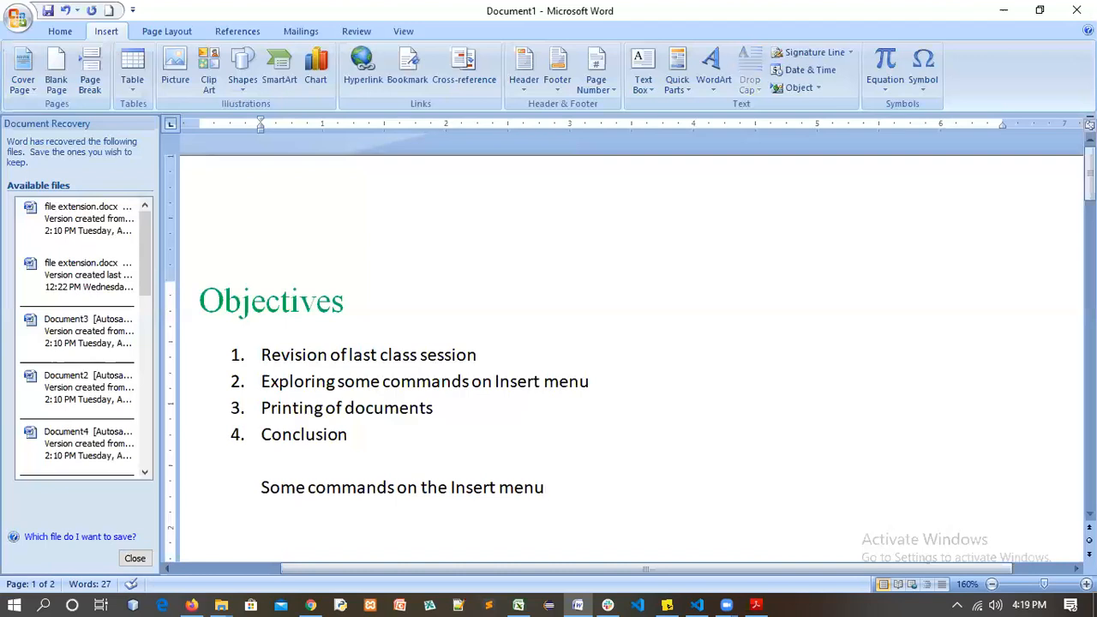
Type '1. Cover Page: Templates for the front page(i.e First page in a document)' and begin item 2
text(1. )
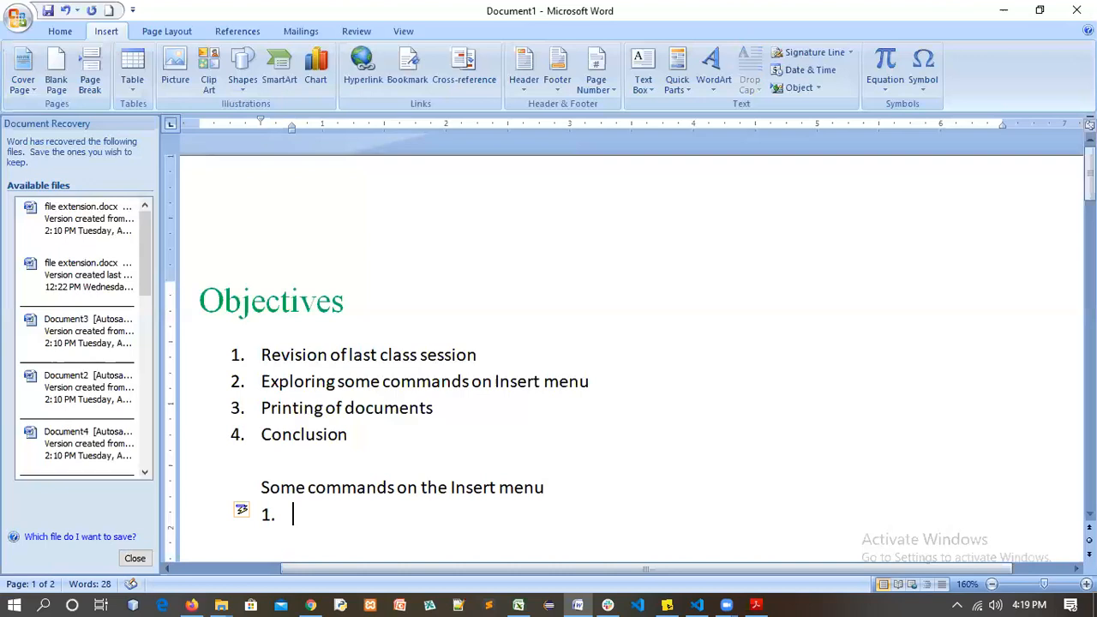
text(Cover P)
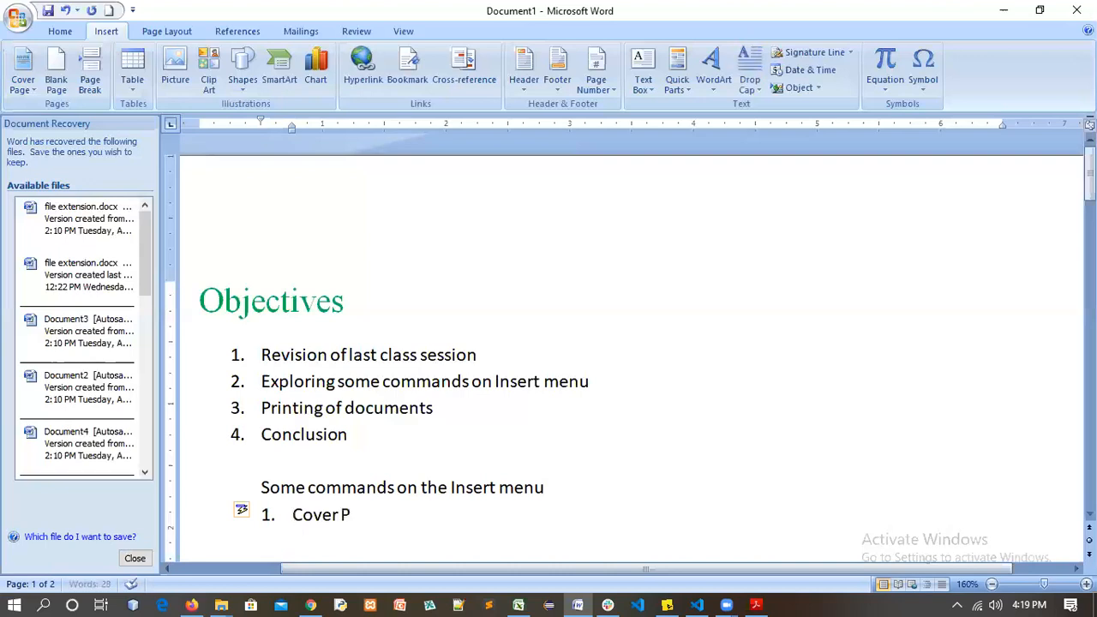
text(age: )
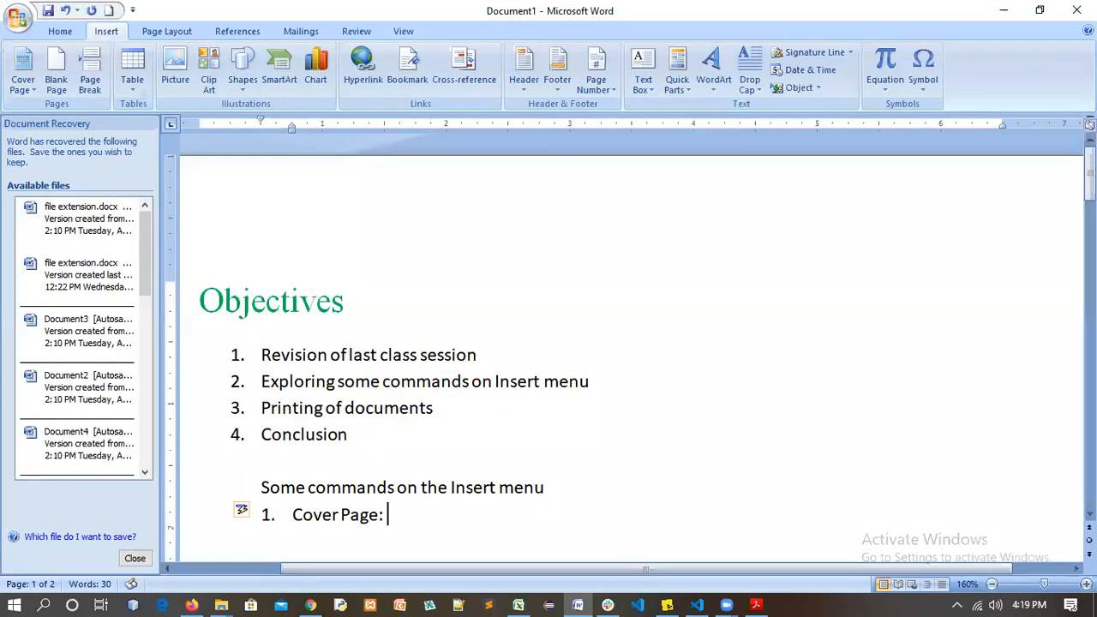
text(Templat)
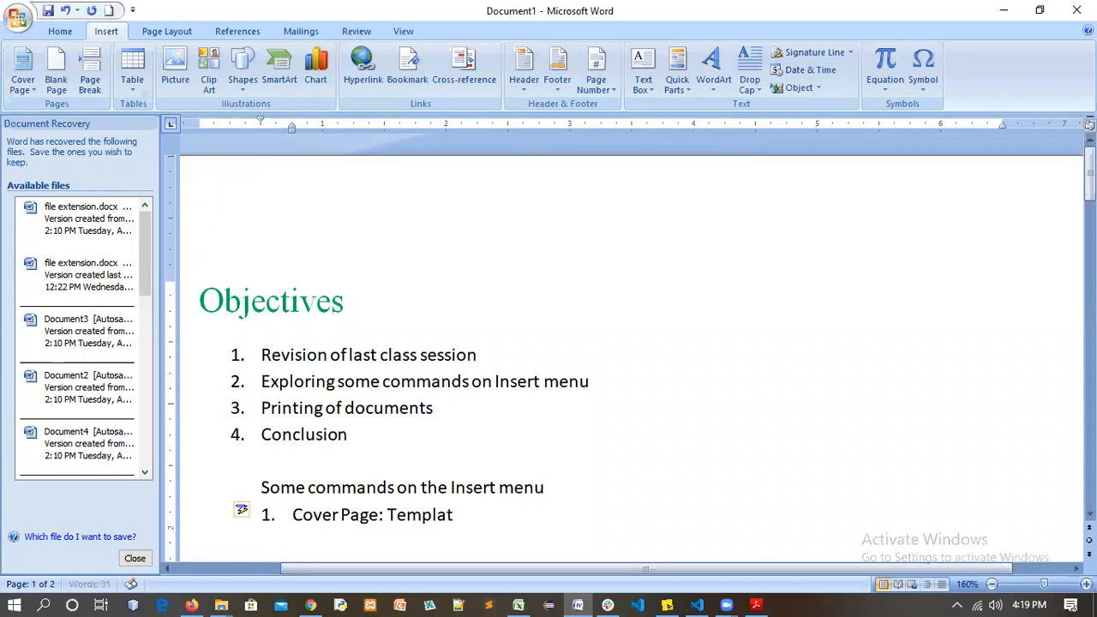
text(es for the front)
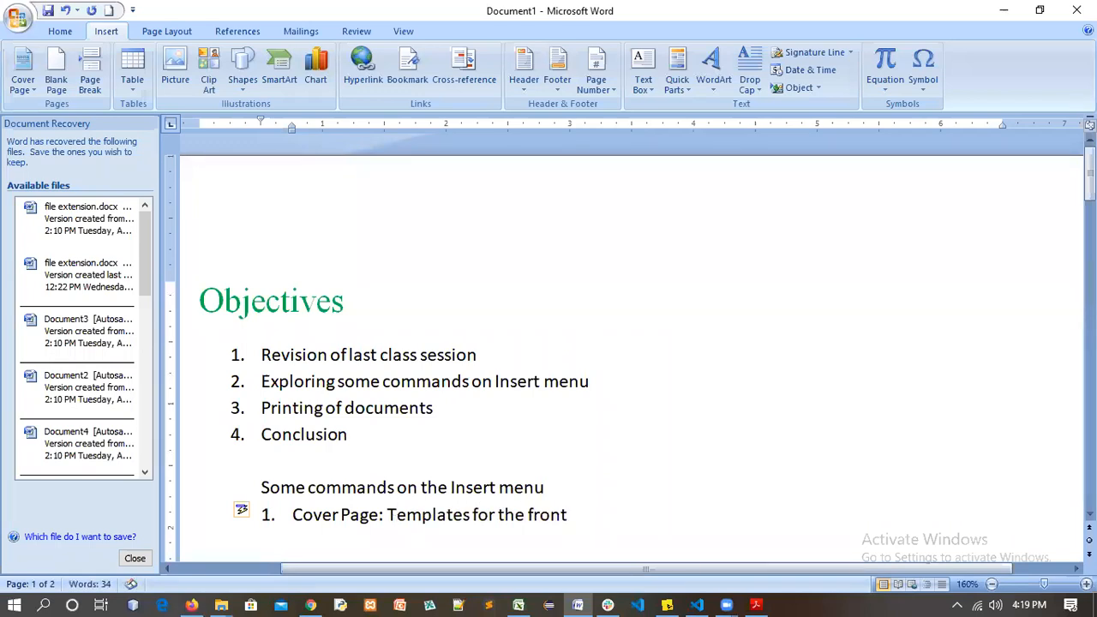
text( page(i.e)
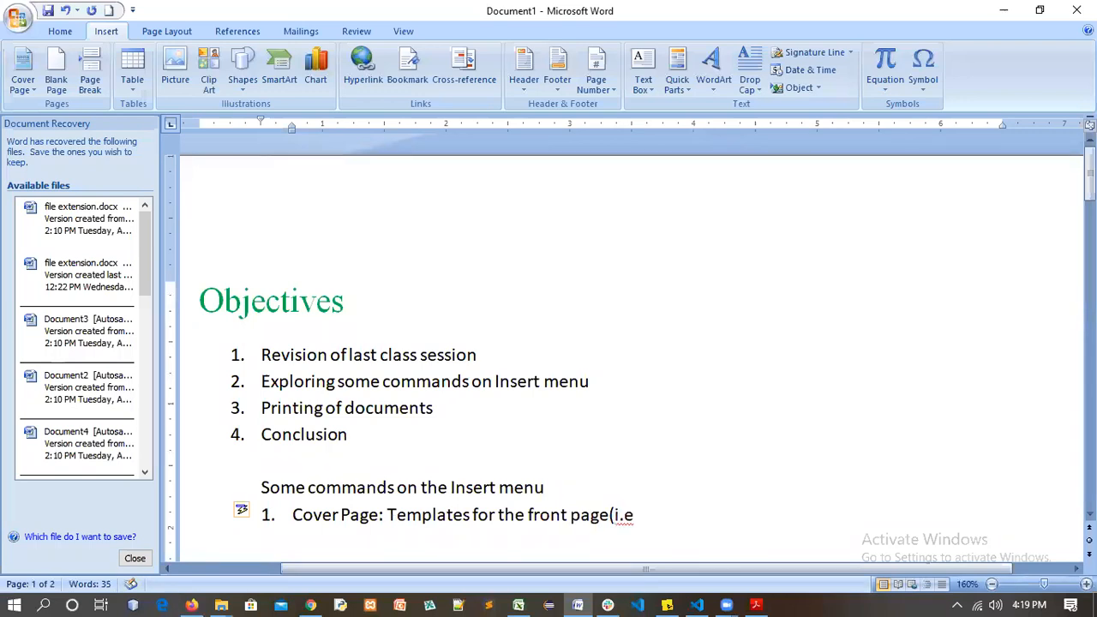
text( First page)
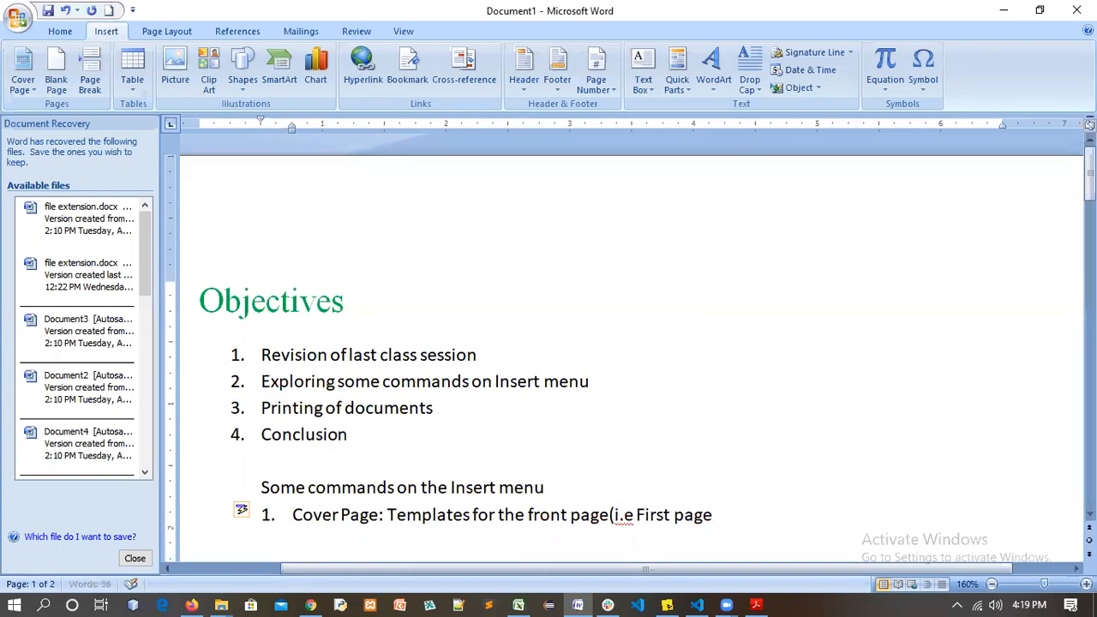
text( in a document))
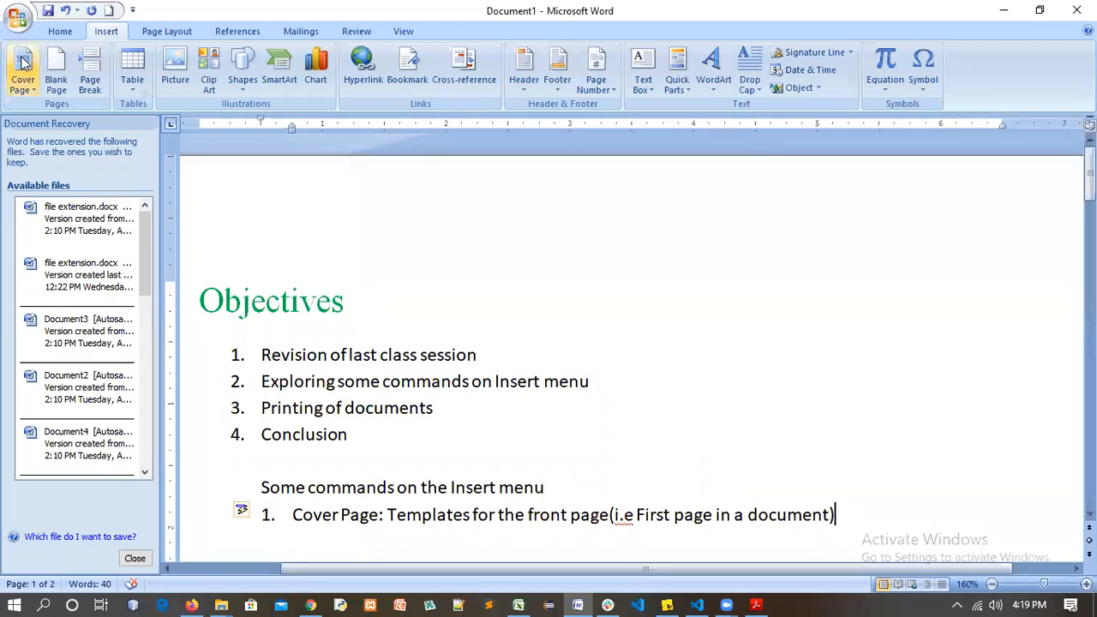
key(Return)
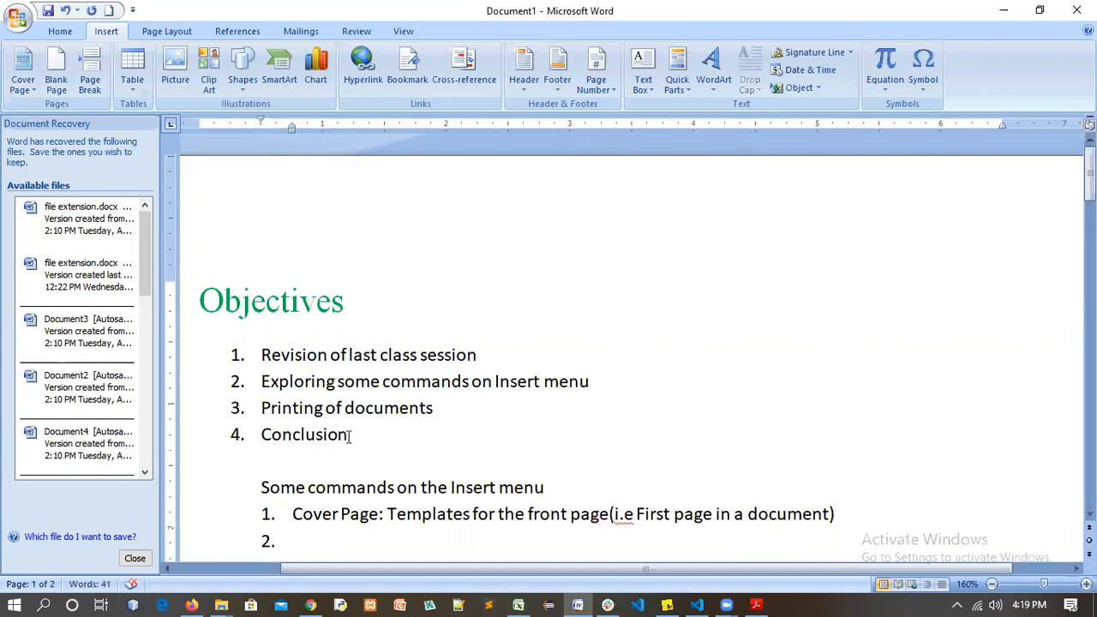
drag(224, 318, 548, 434)
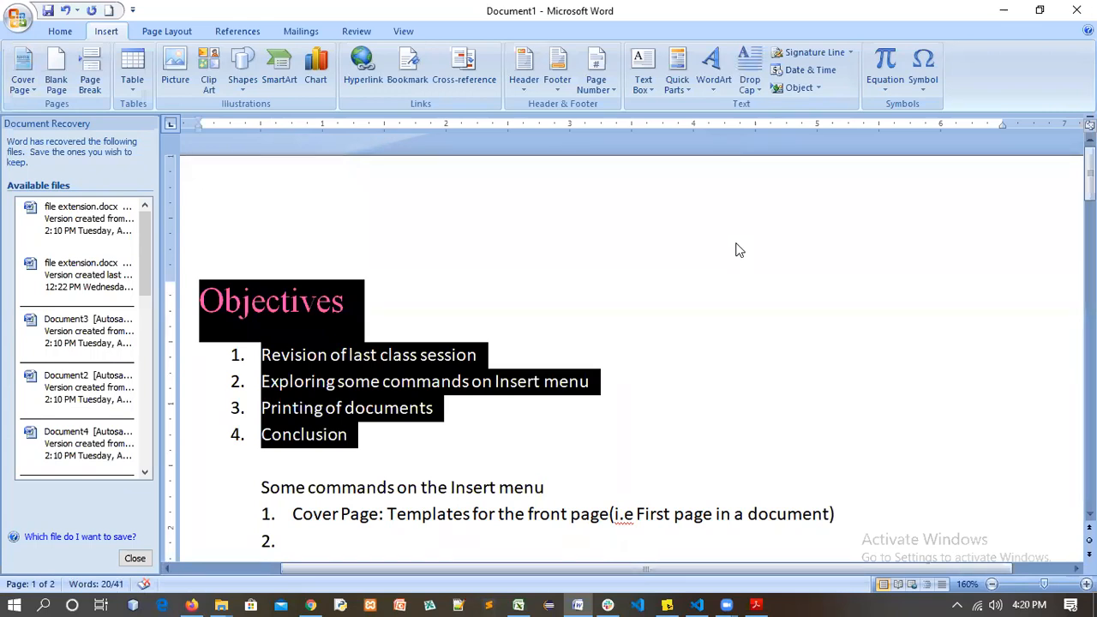
key(alt+Tab)
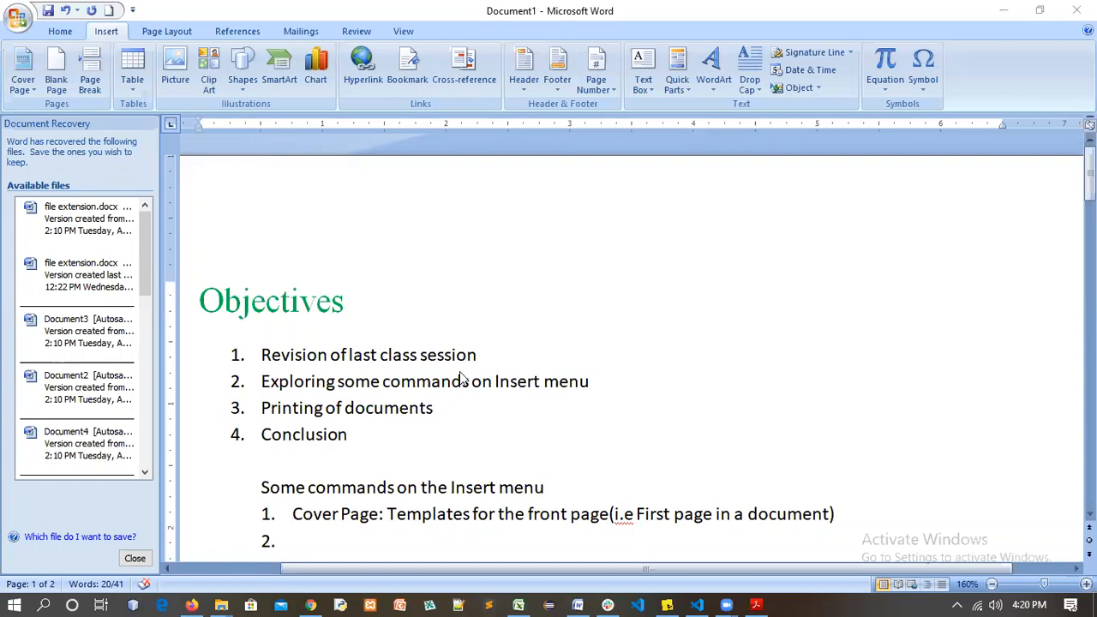
scroll(328, 351, down, 3)
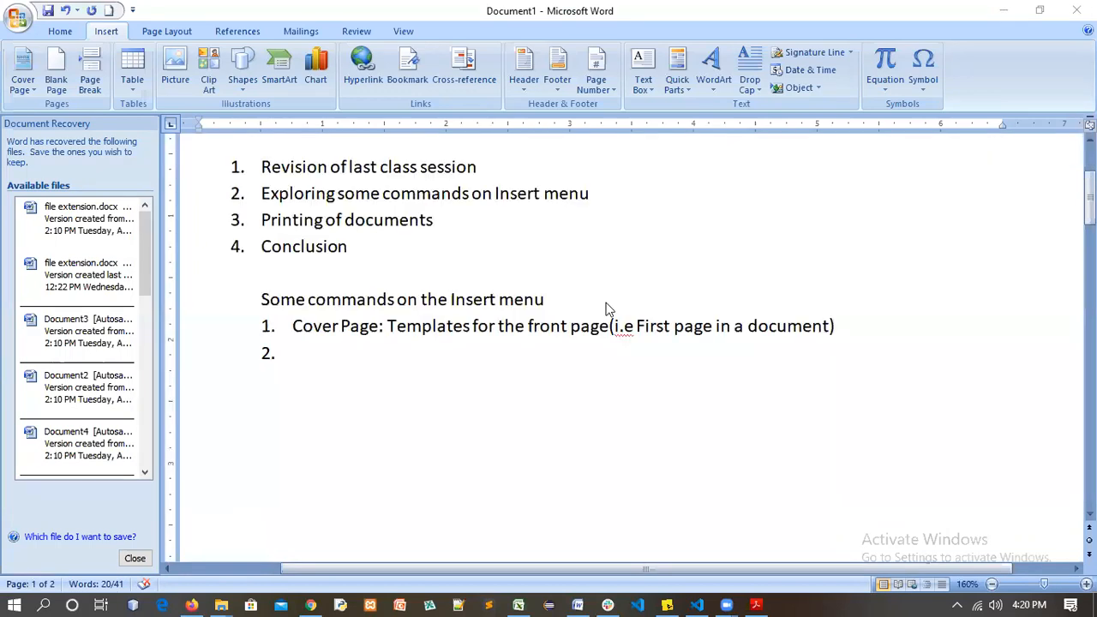
click(838, 325)
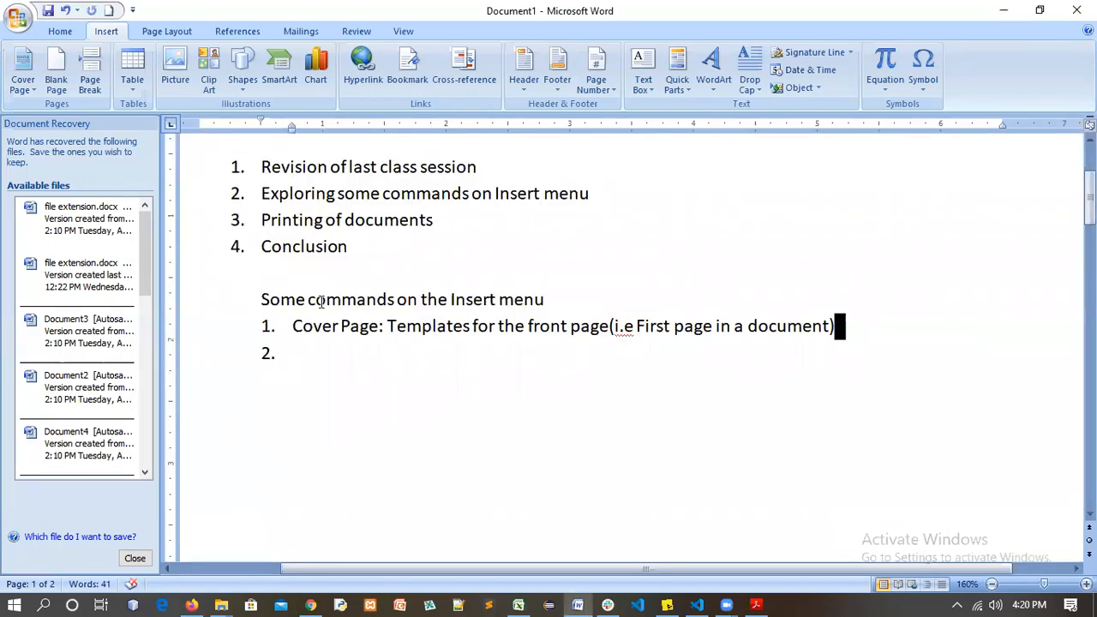
drag(258, 292, 594, 356)
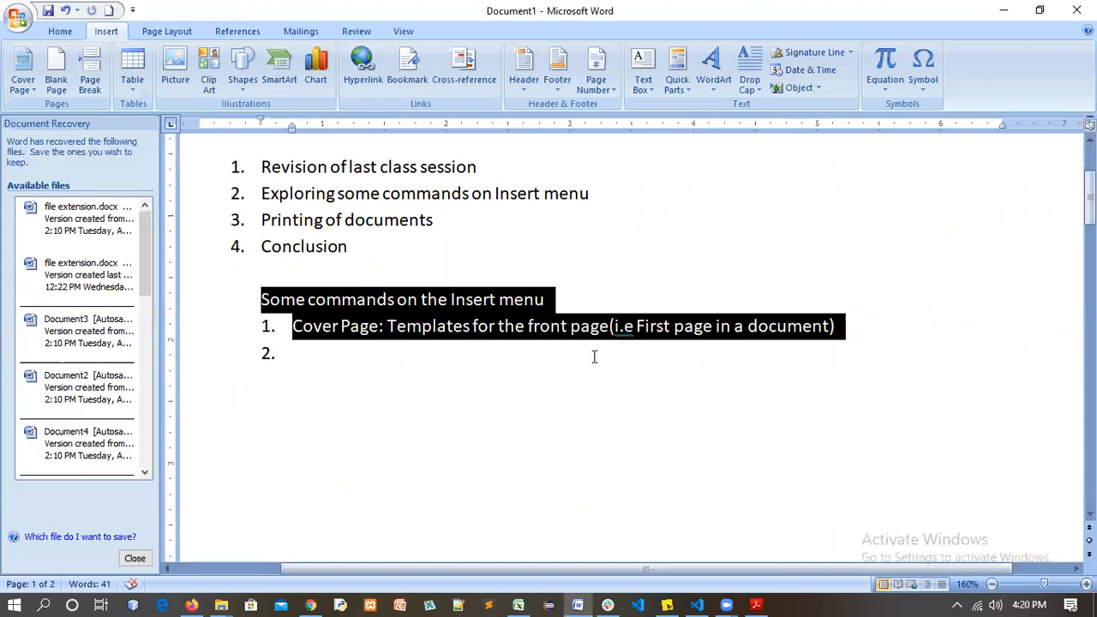
click(802, 598)
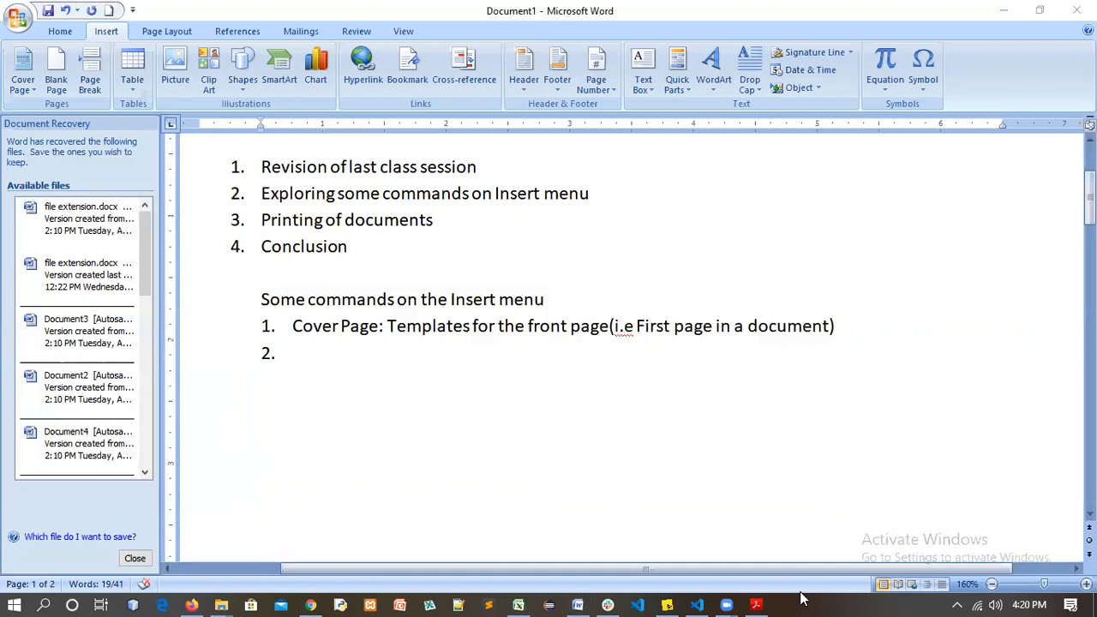
click(306, 358)
click(444, 345)
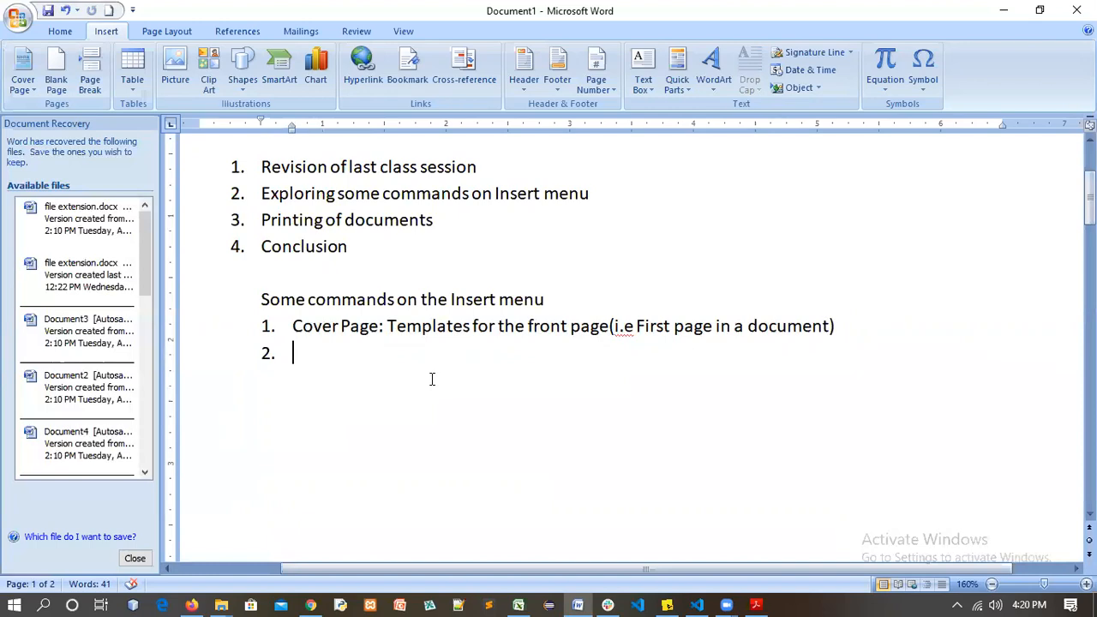
scroll(430, 384, up, 2)
scroll(364, 368, down, 3)
Insert four blank pages after item 2, deleting a stray list number on a new page
click(55, 77)
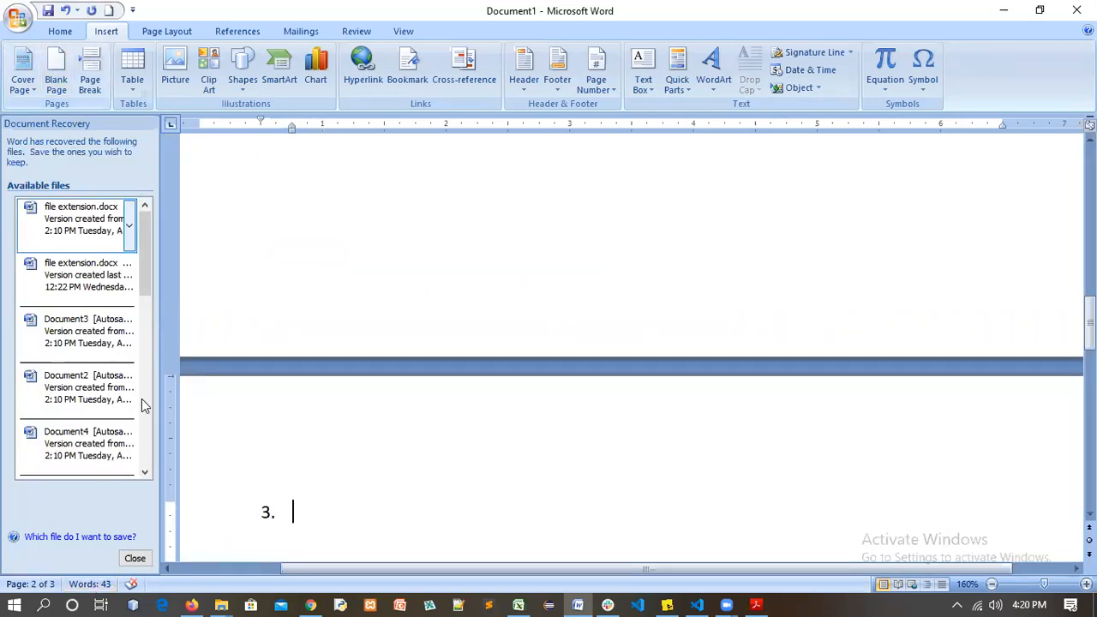
click(53, 75)
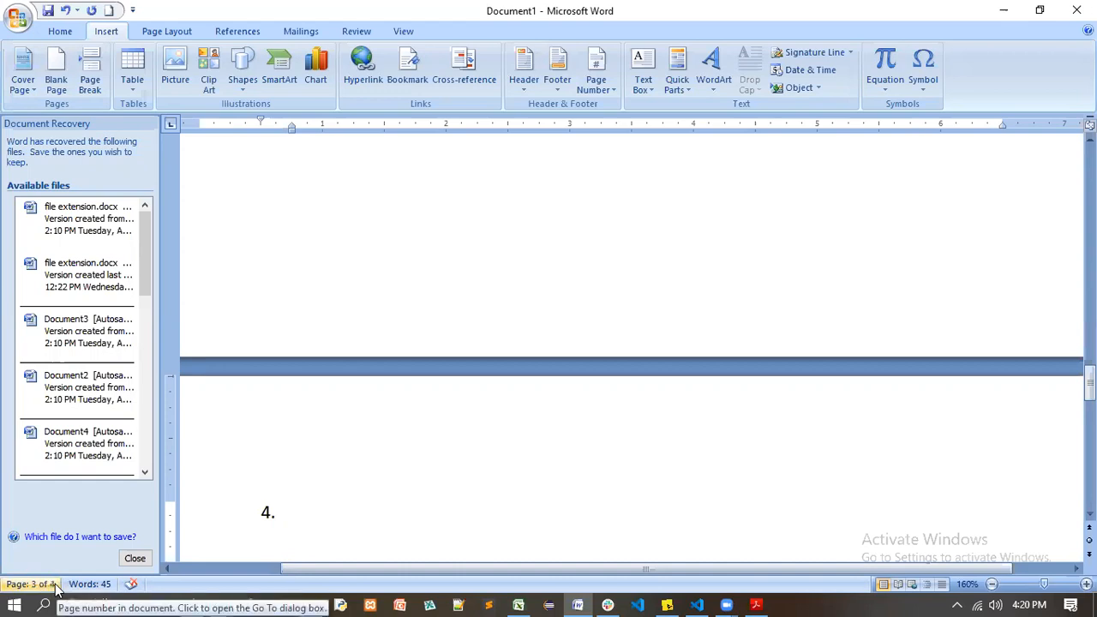
key(BackSpace)
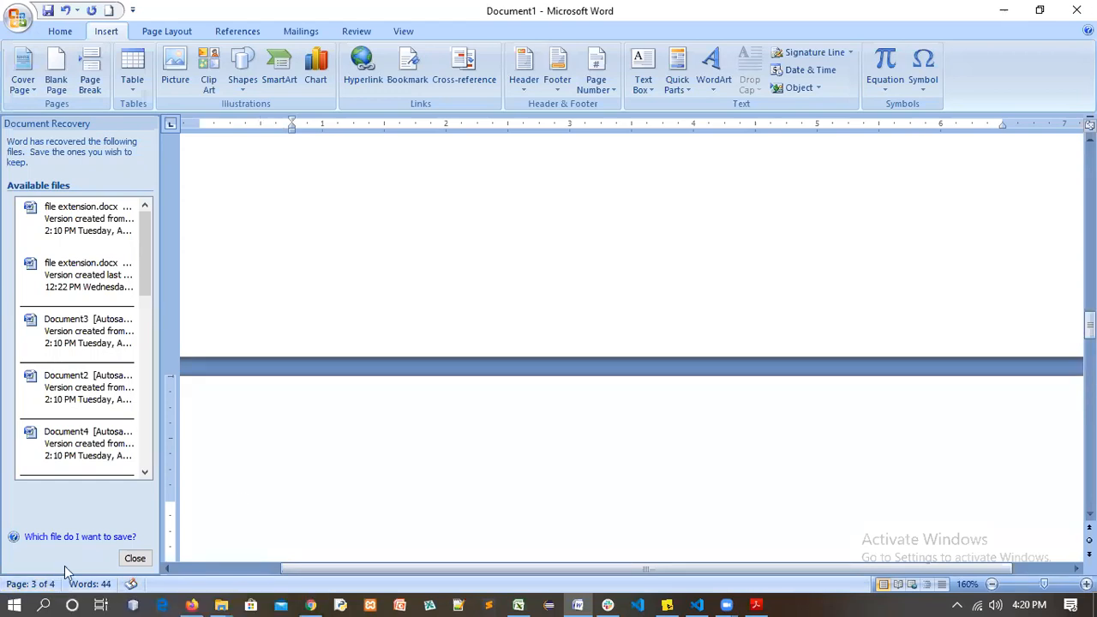
click(56, 73)
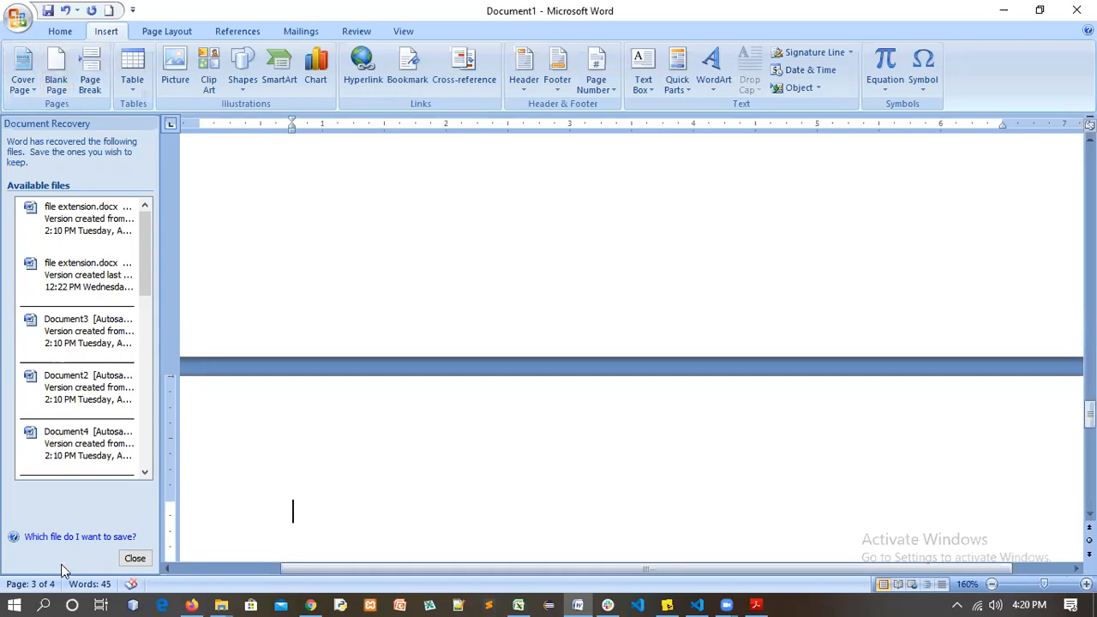
click(60, 70)
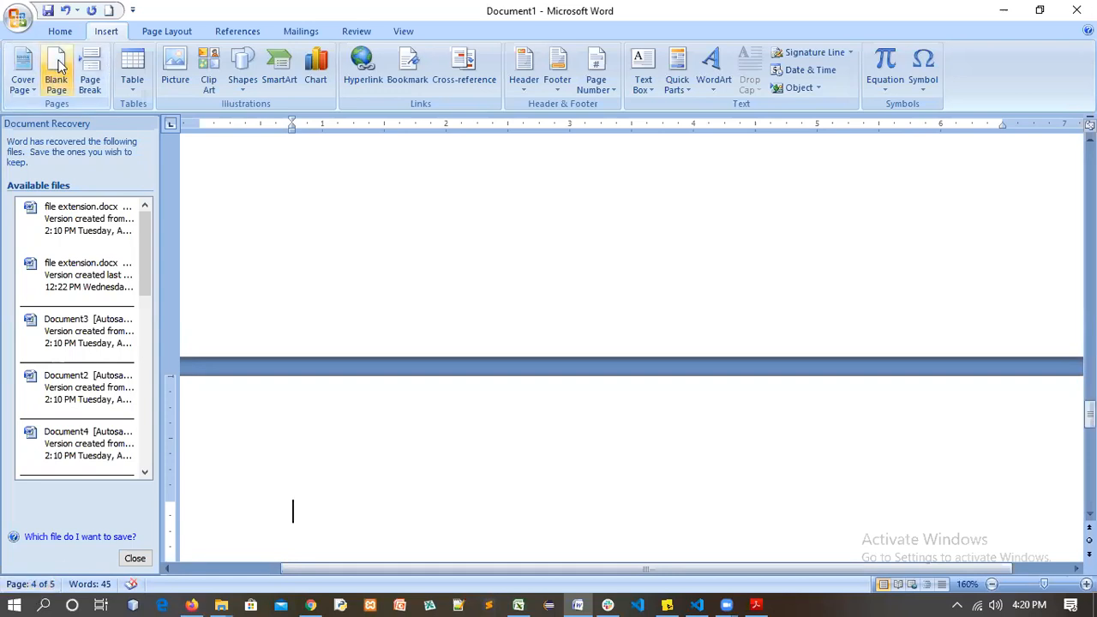
scroll(275, 453, up, 3)
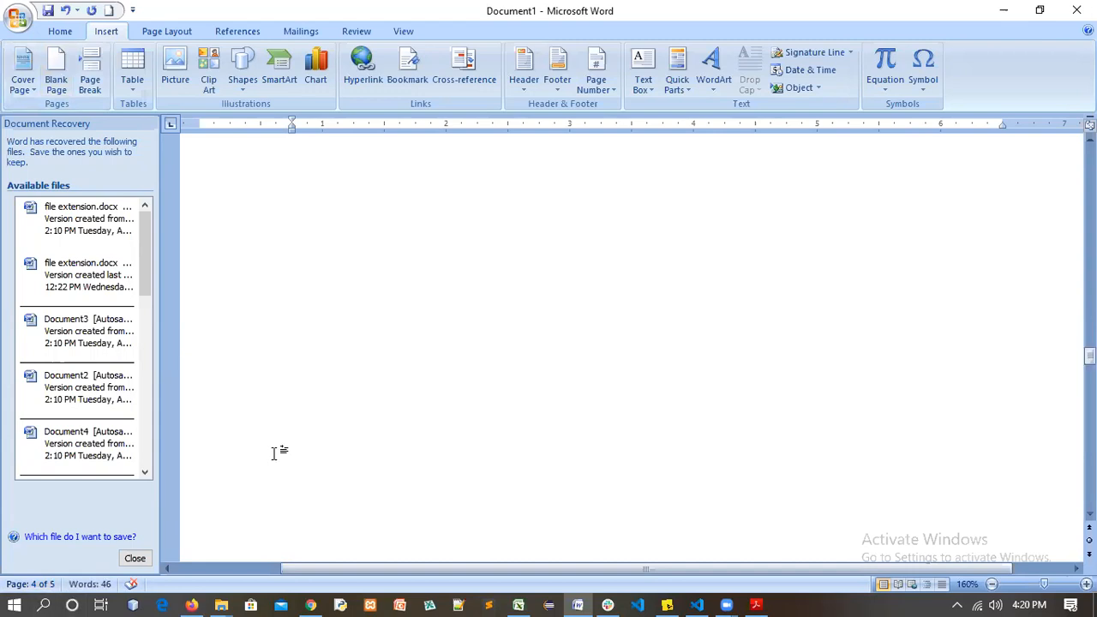
scroll(275, 453, up, 3)
scroll(275, 453, up, 6)
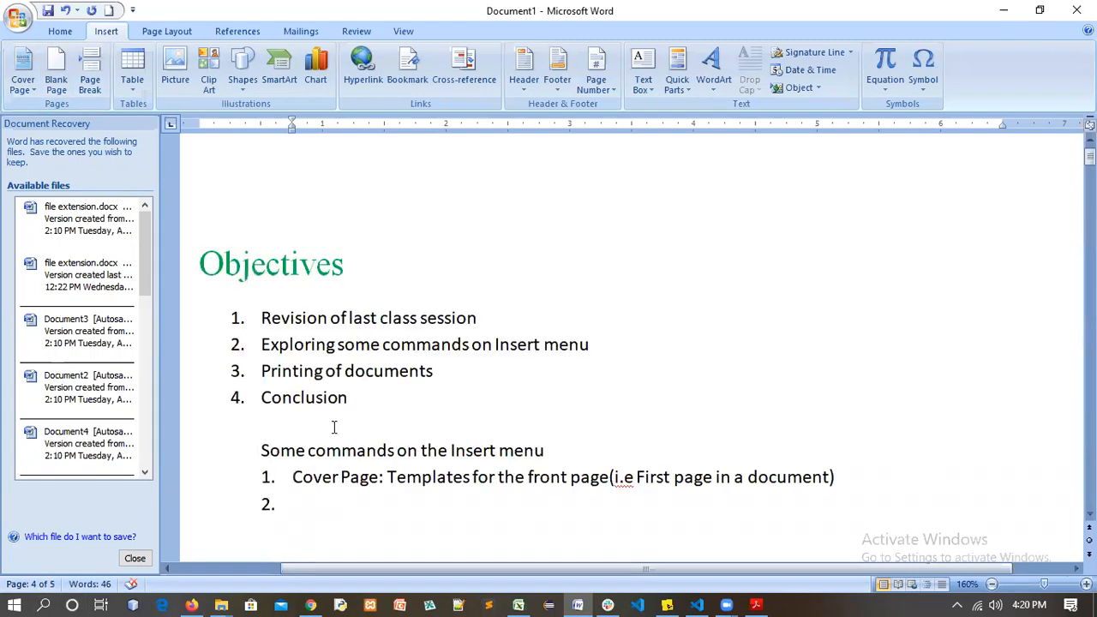
scroll(306, 414, down, 2)
Type 'Blank page' into item 2 and 'This is the last page' into item 5
click(306, 415)
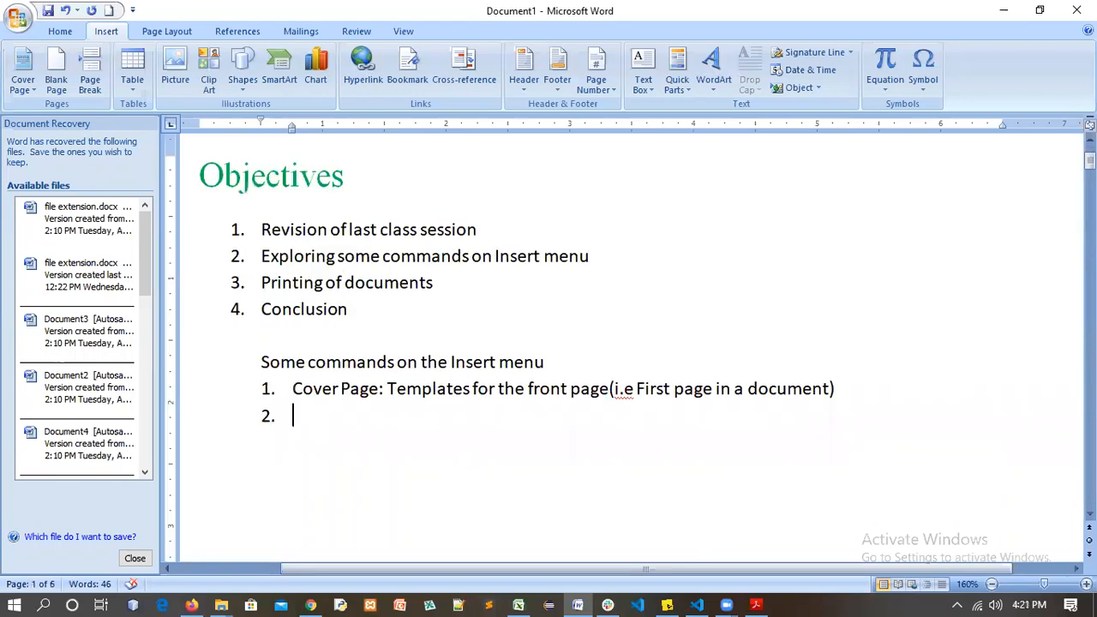
text(Blank)
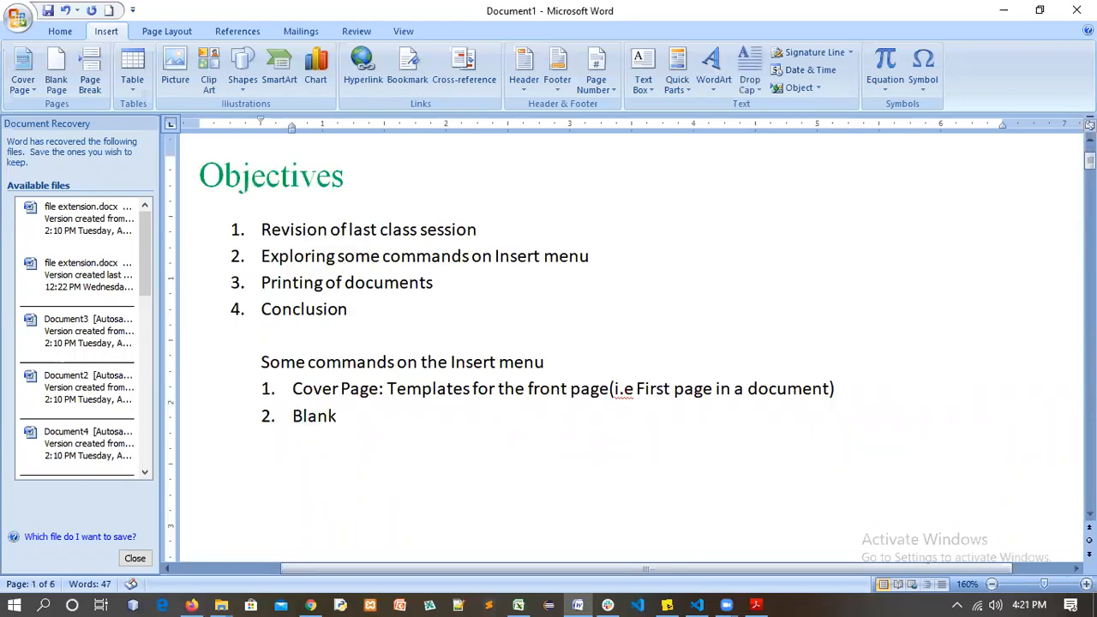
text( page)
scroll(415, 446, down, 13)
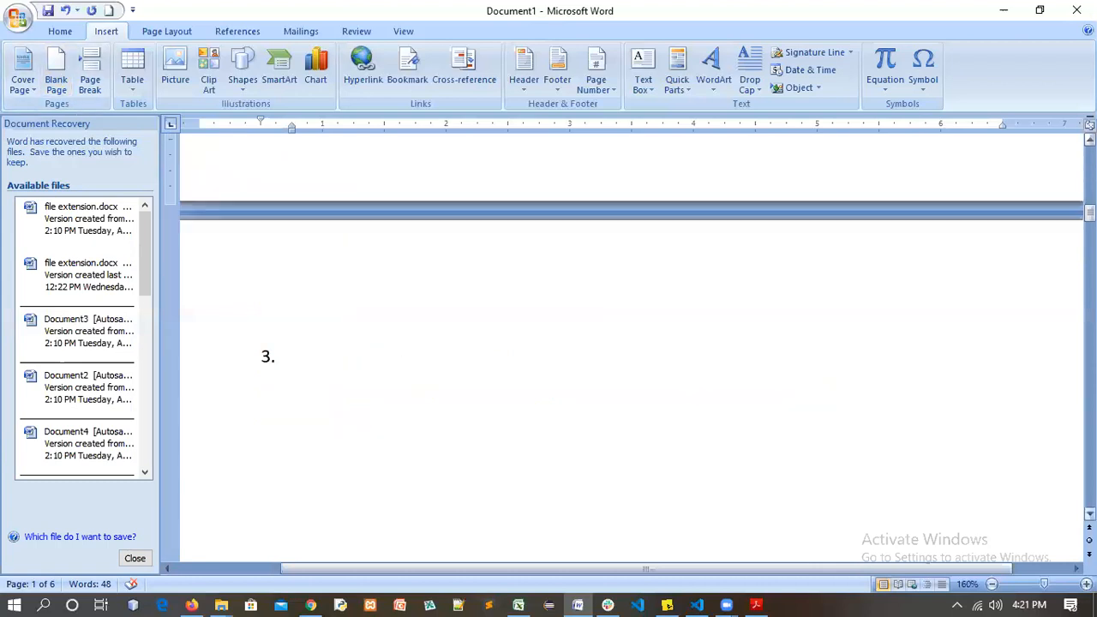
scroll(631, 343, down, 4)
scroll(421, 271, down, 10)
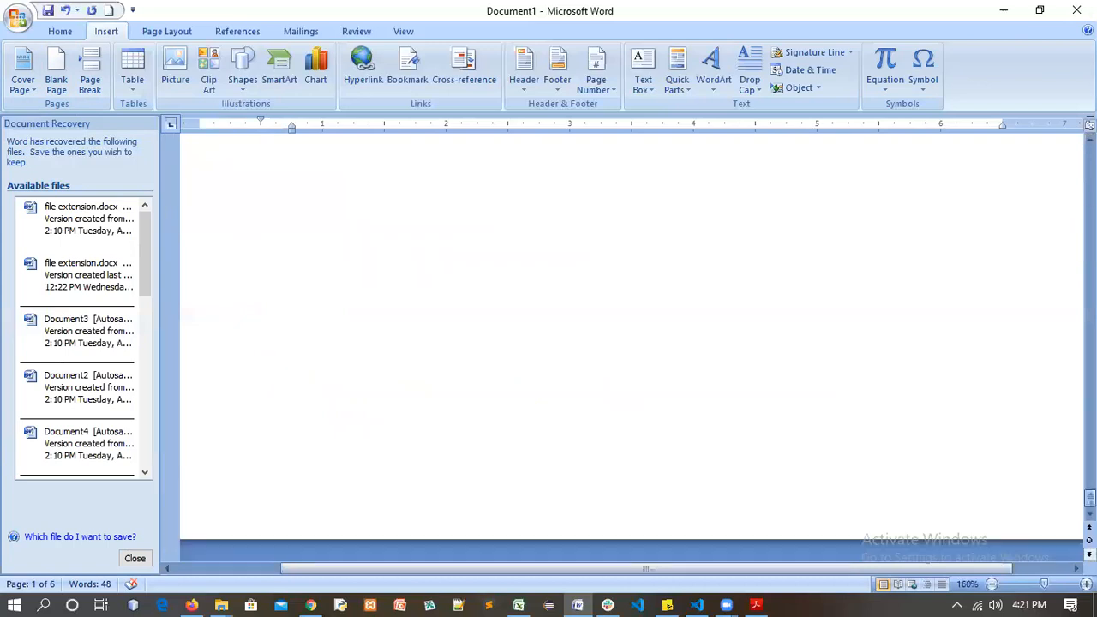
scroll(421, 272, down, 3)
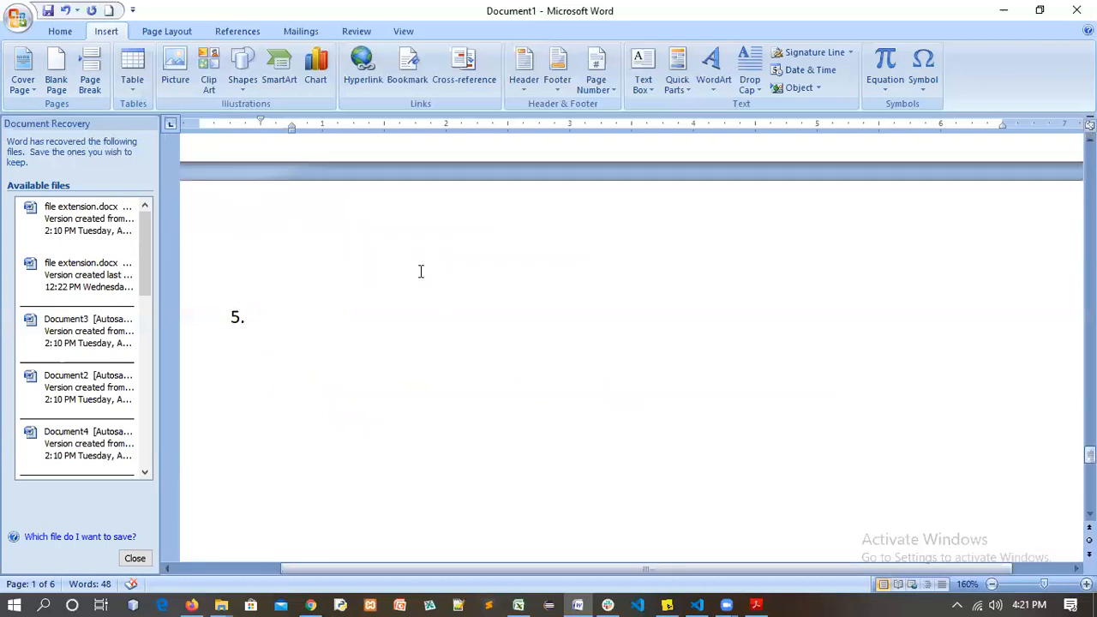
click(386, 326)
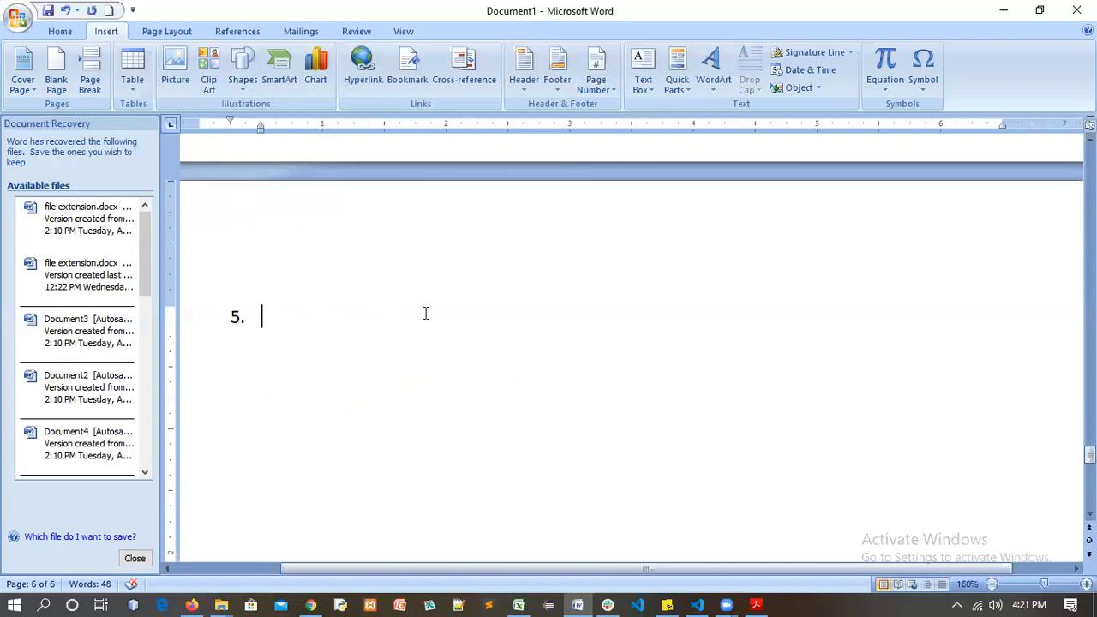
text(This is)
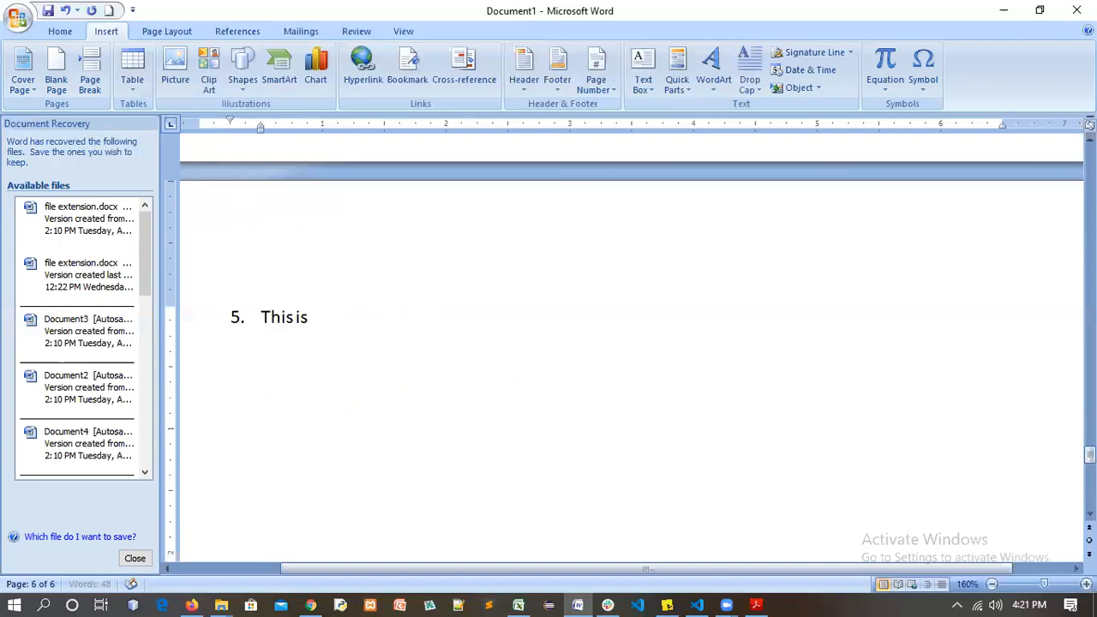
text( the last page)
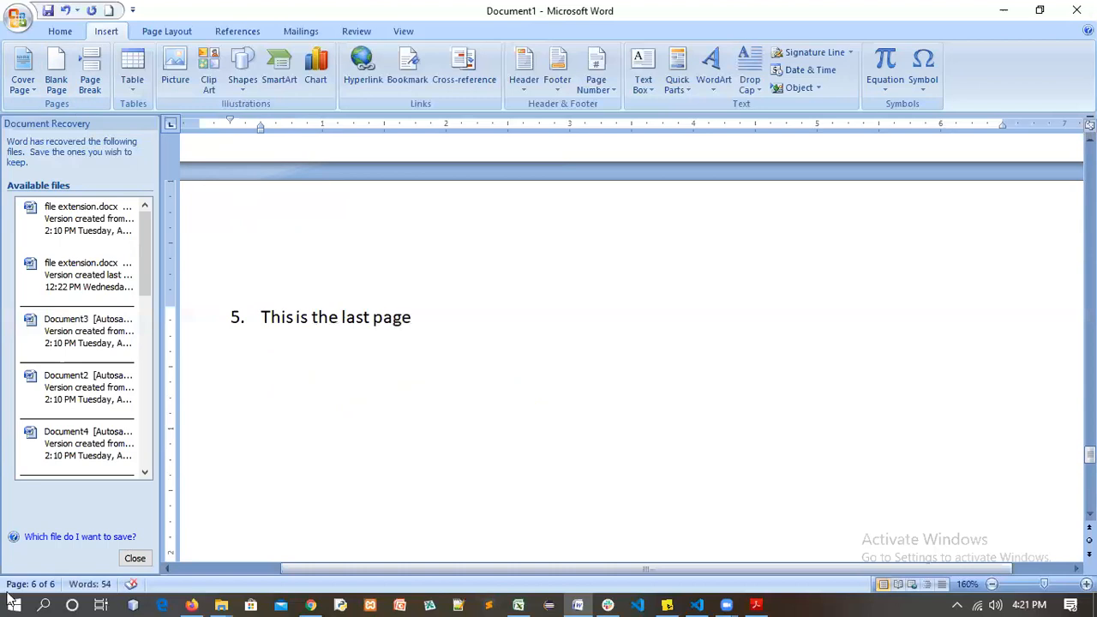
Insert one more blank page after 'This is the last page', growing the document to 7 pages
click(57, 60)
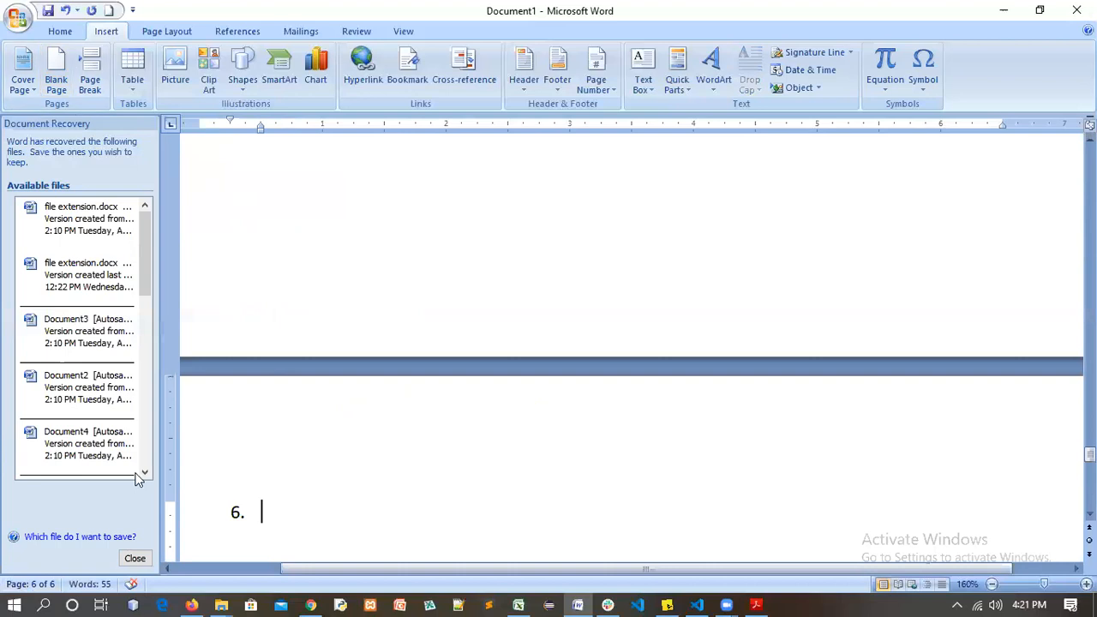
scroll(279, 320, up, 2)
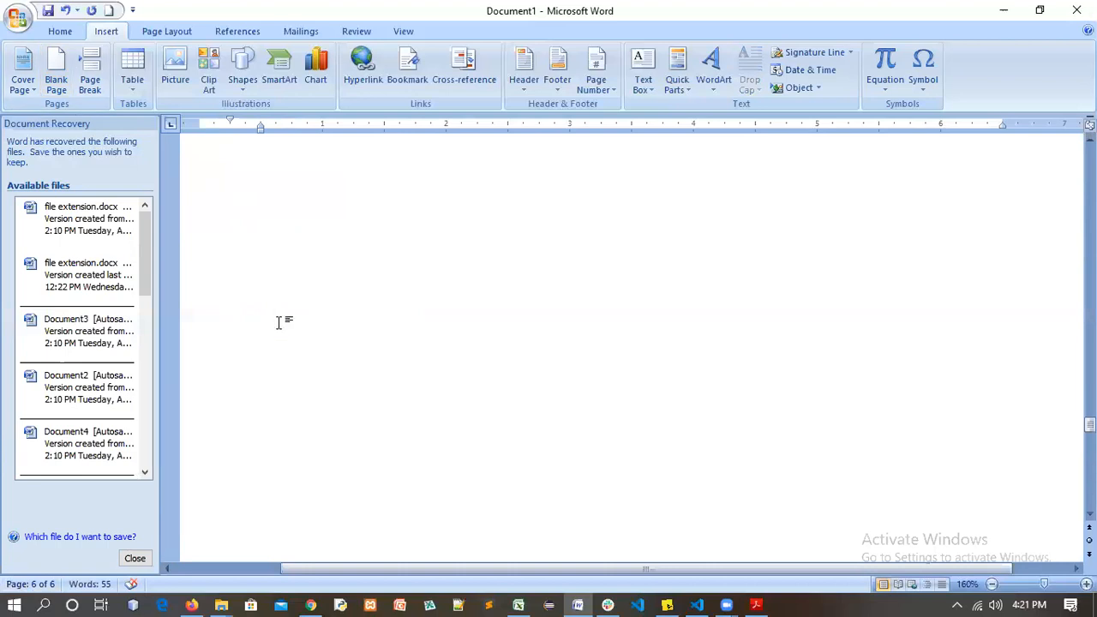
scroll(280, 320, up, 2)
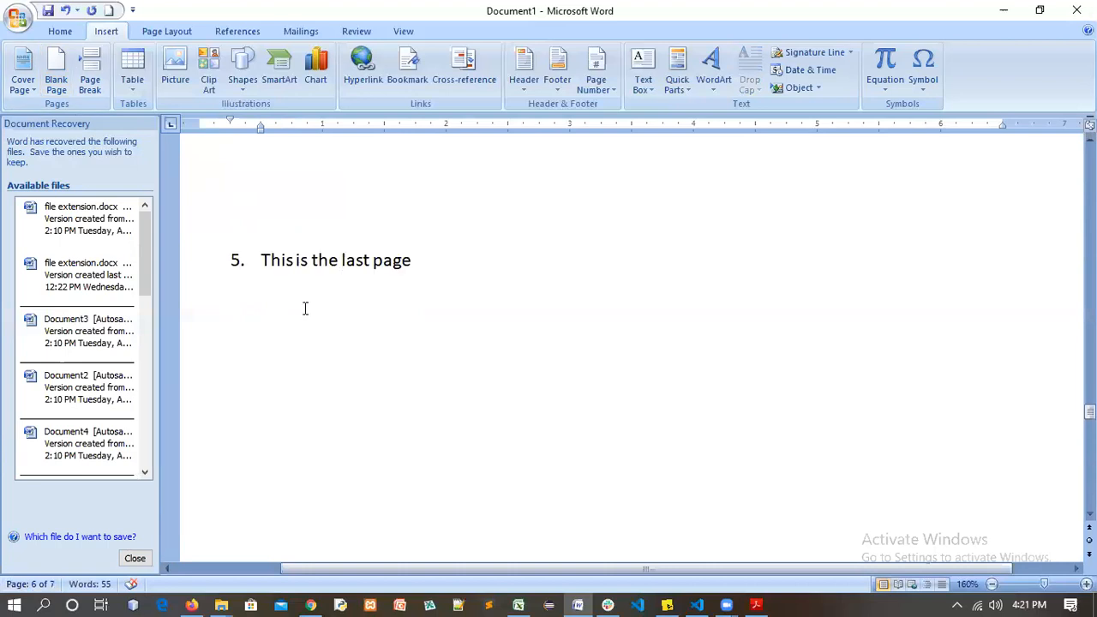
scroll(293, 348, down, 3)
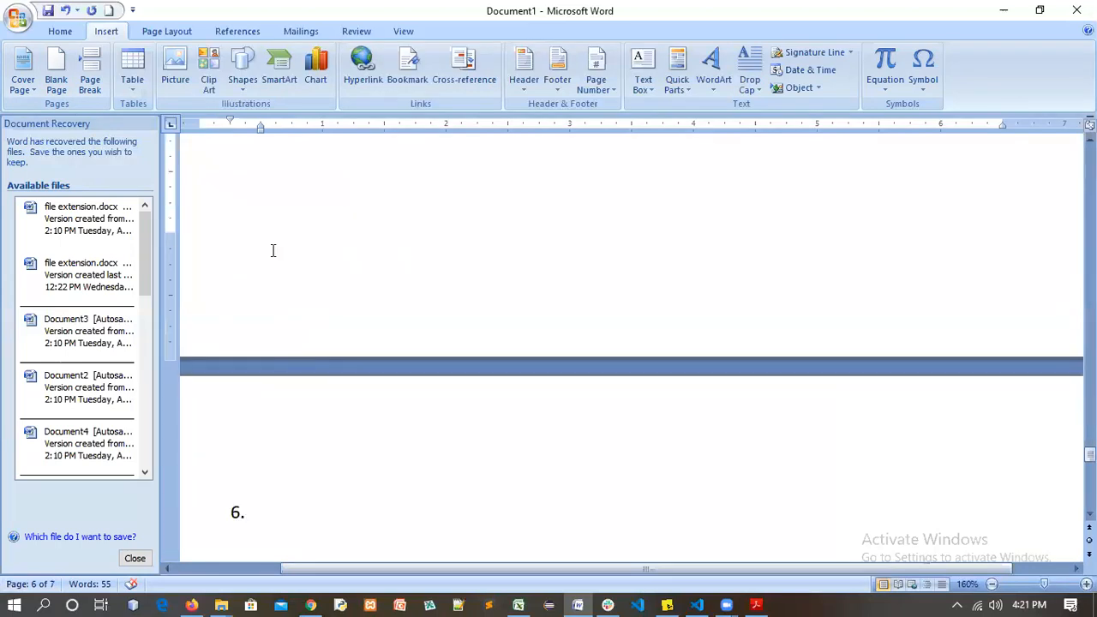
scroll(341, 197, down, 3)
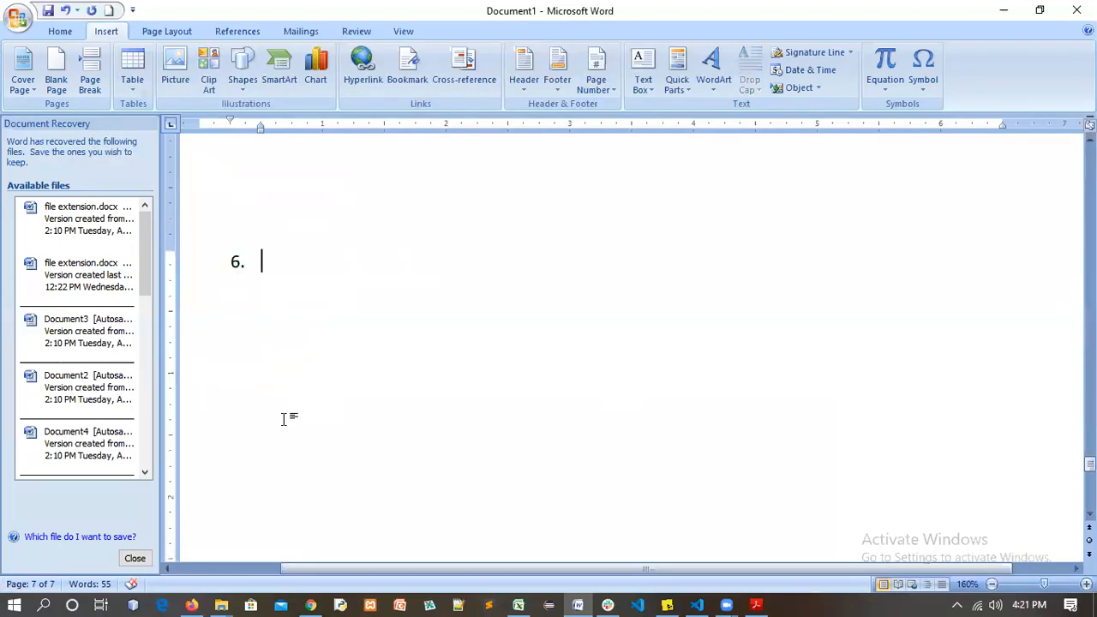
scroll(307, 292, up, 6)
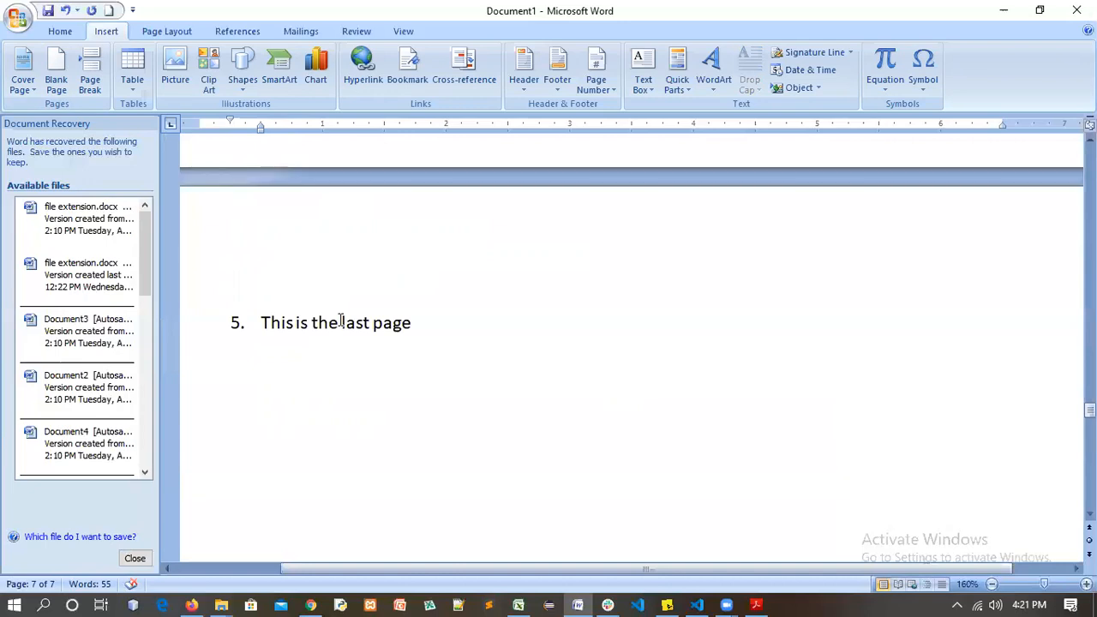
scroll(411, 441, up, 3)
scroll(425, 367, up, 5)
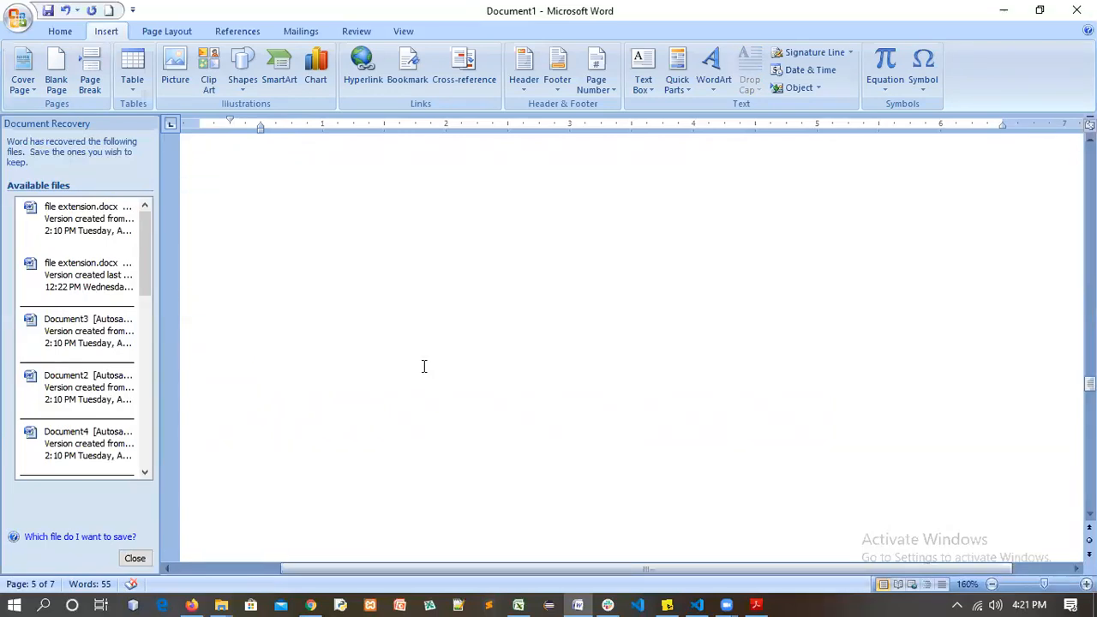
scroll(420, 364, up, 5)
scroll(418, 363, up, 5)
scroll(418, 362, up, 5)
scroll(417, 363, up, 5)
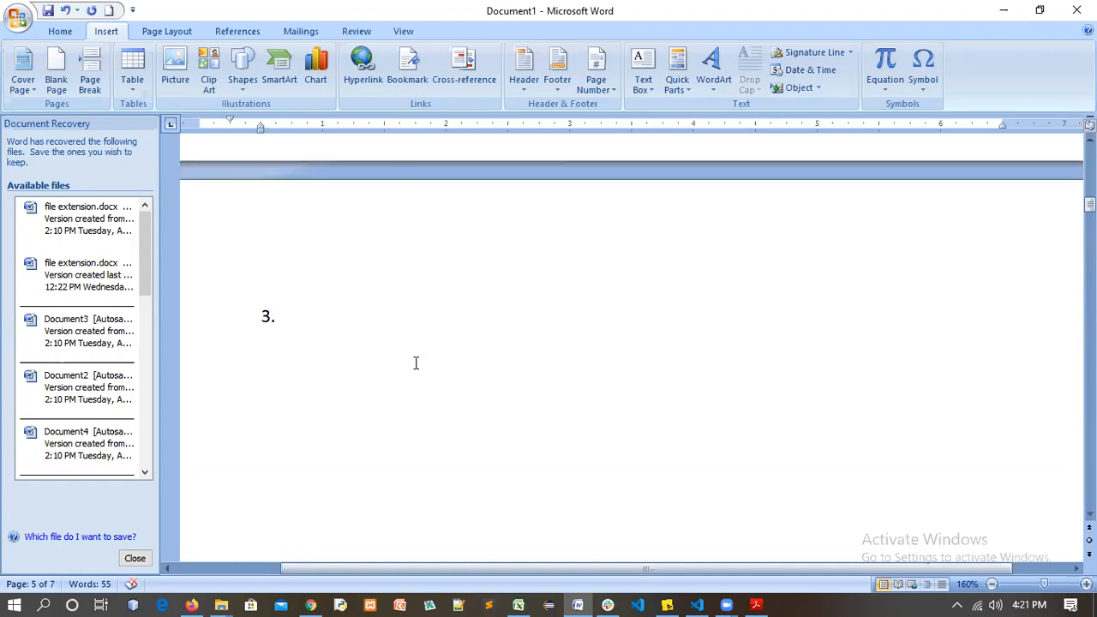
scroll(417, 362, up, 5)
scroll(414, 363, up, 2)
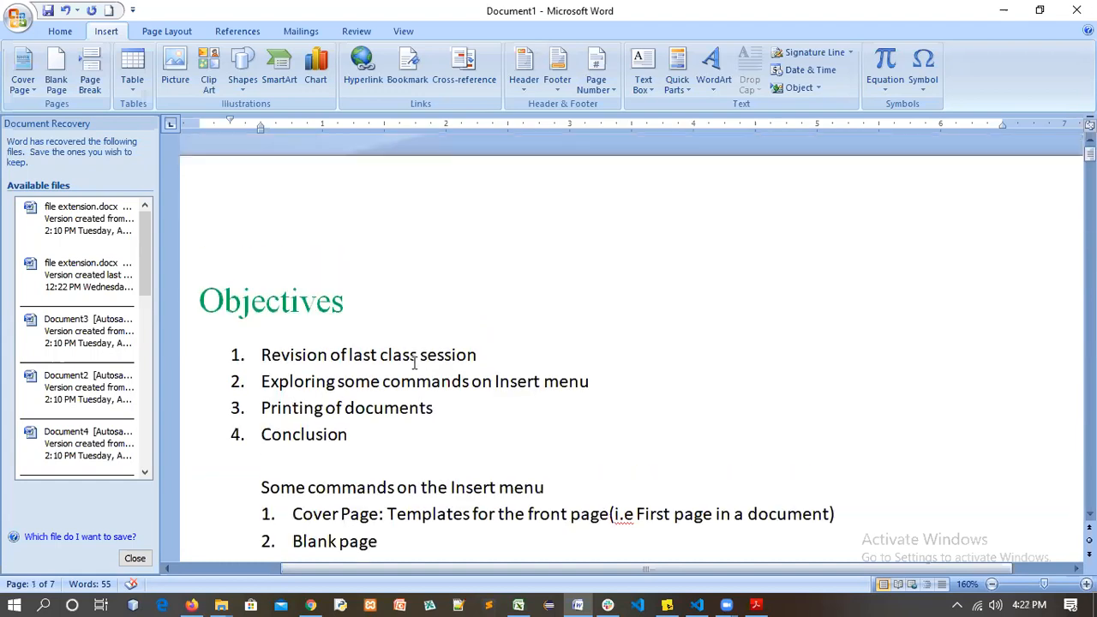
scroll(475, 247, down, 4)
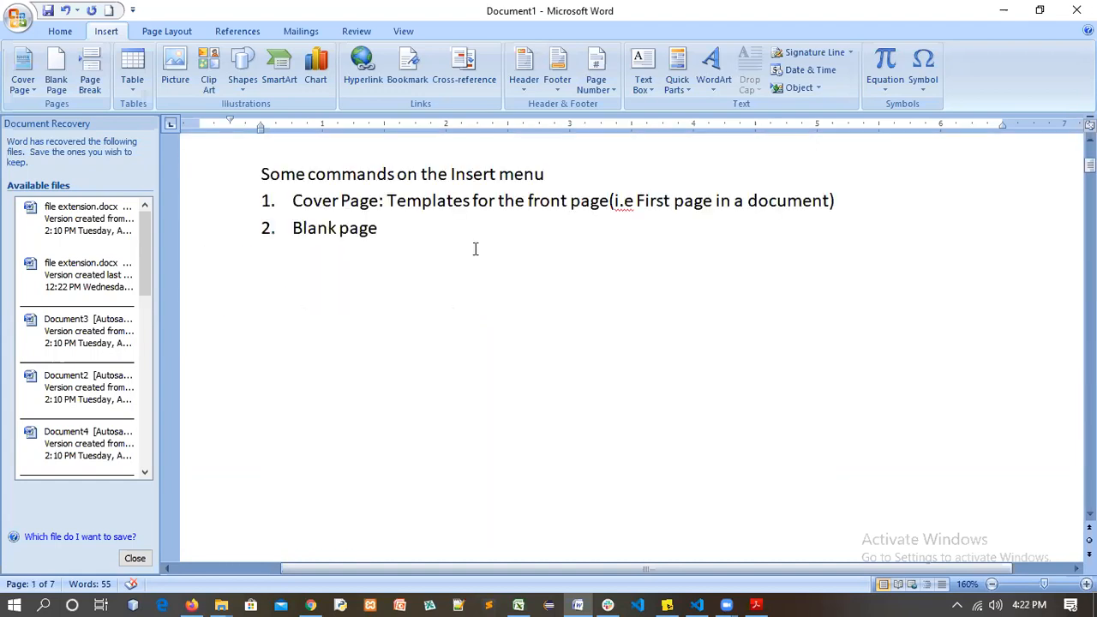
Complete item 2 as 'Blank page: insert a blank page to the last document' and begin item 3
click(477, 247)
key(BackSpace)
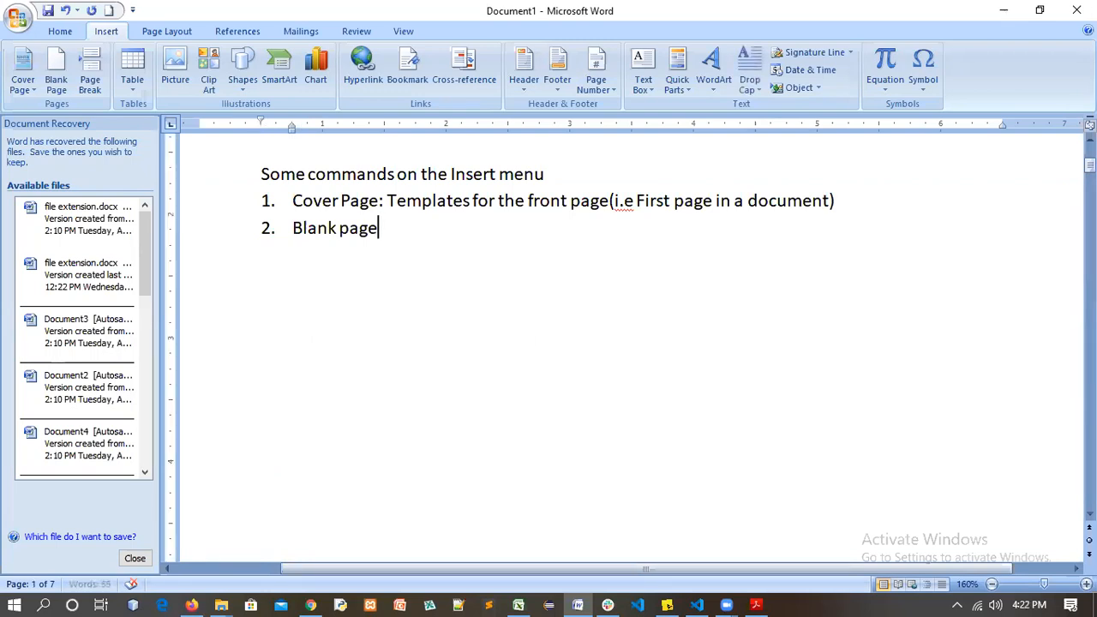
text(: insert)
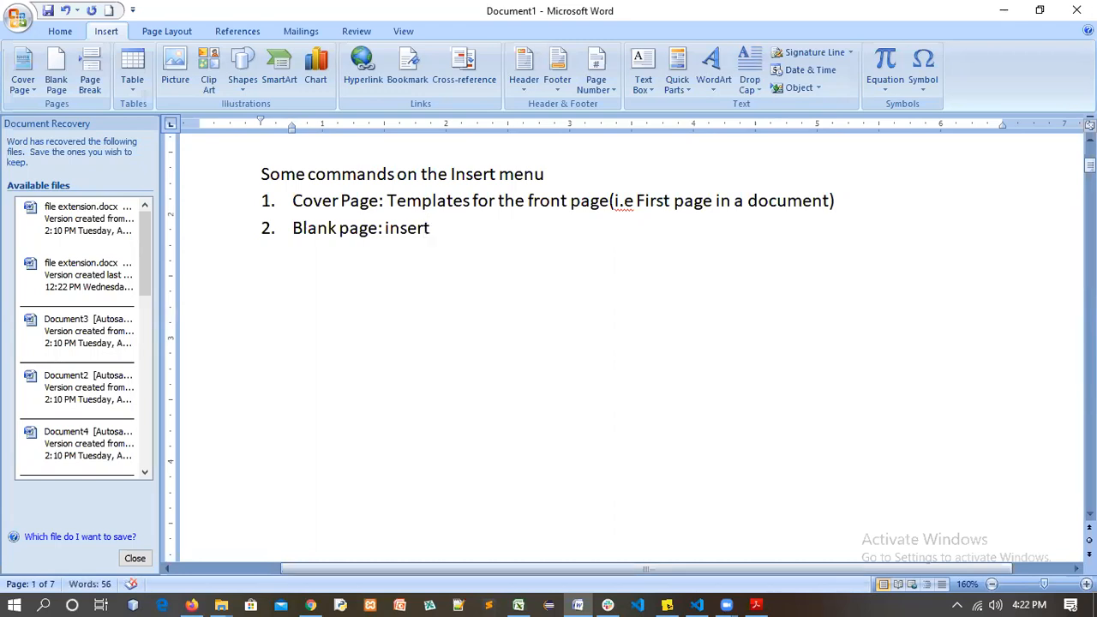
text( a blamn)
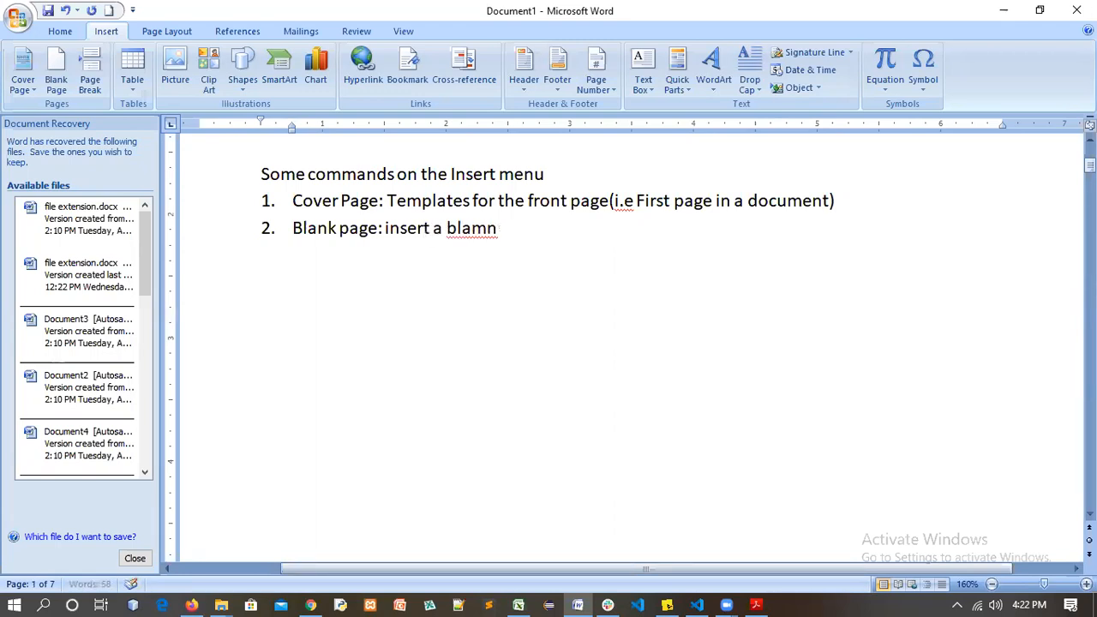
key(BackSpace)
key(BackSpace)
text(nk oa)
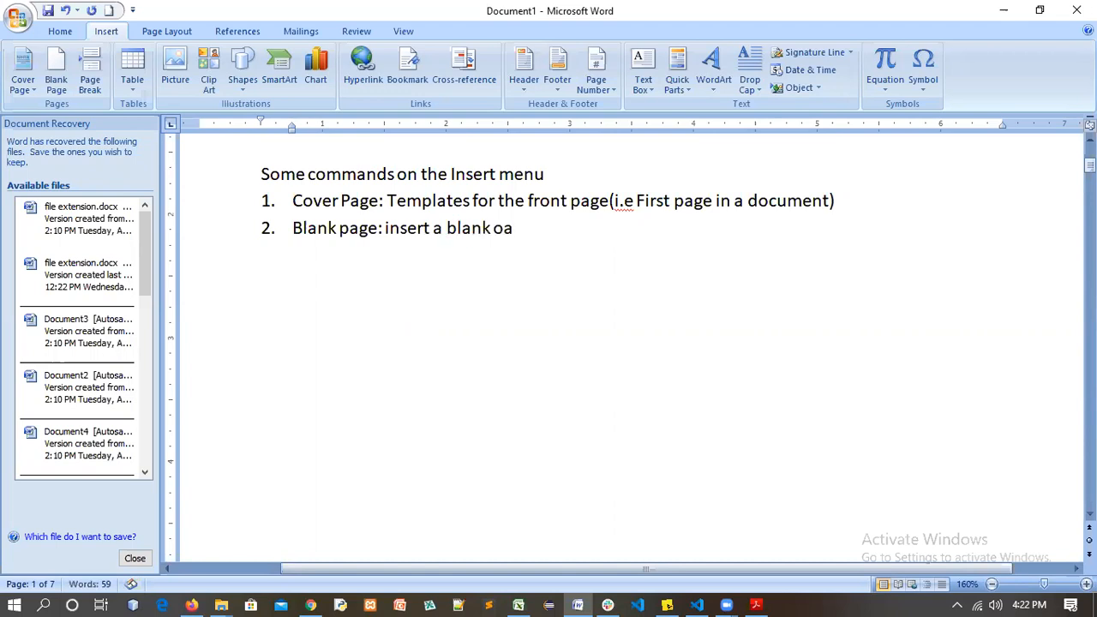
key(BackSpace)
key(BackSpace)
text([p)
text(a)
key(BackSpace)
key(BackSpace)
key(BackSpace)
text(page to the )
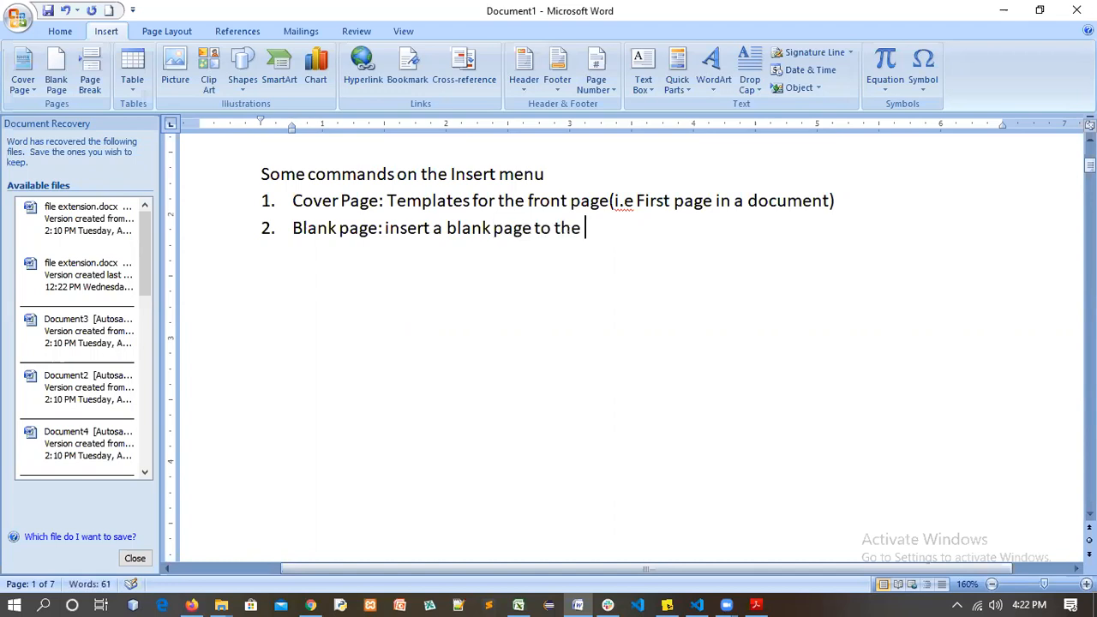
text(last documen)
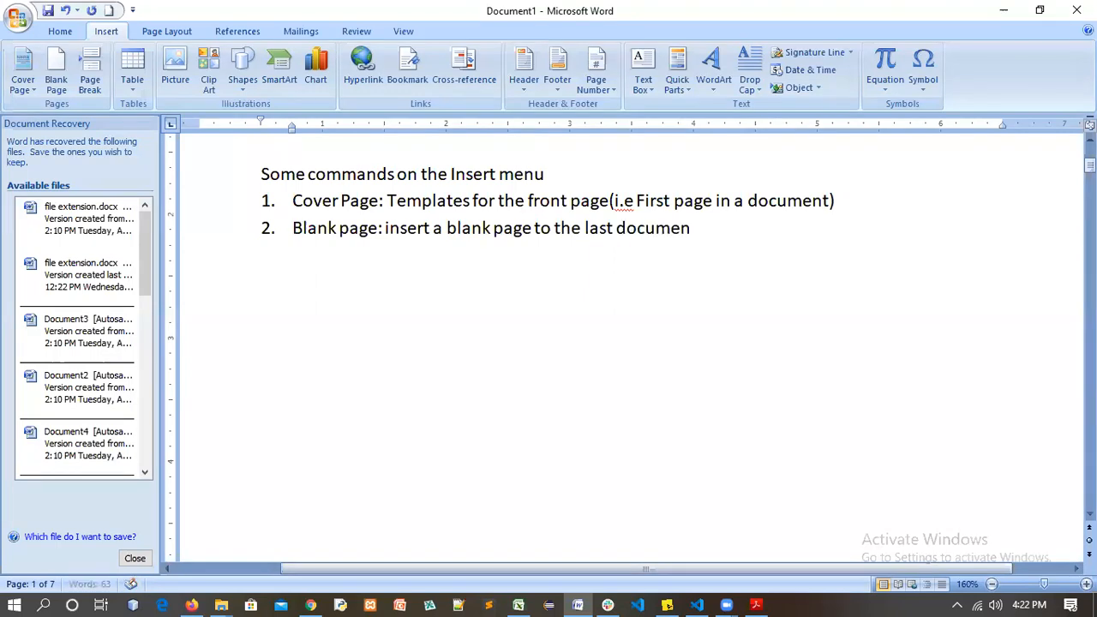
text(t)
key(Return)
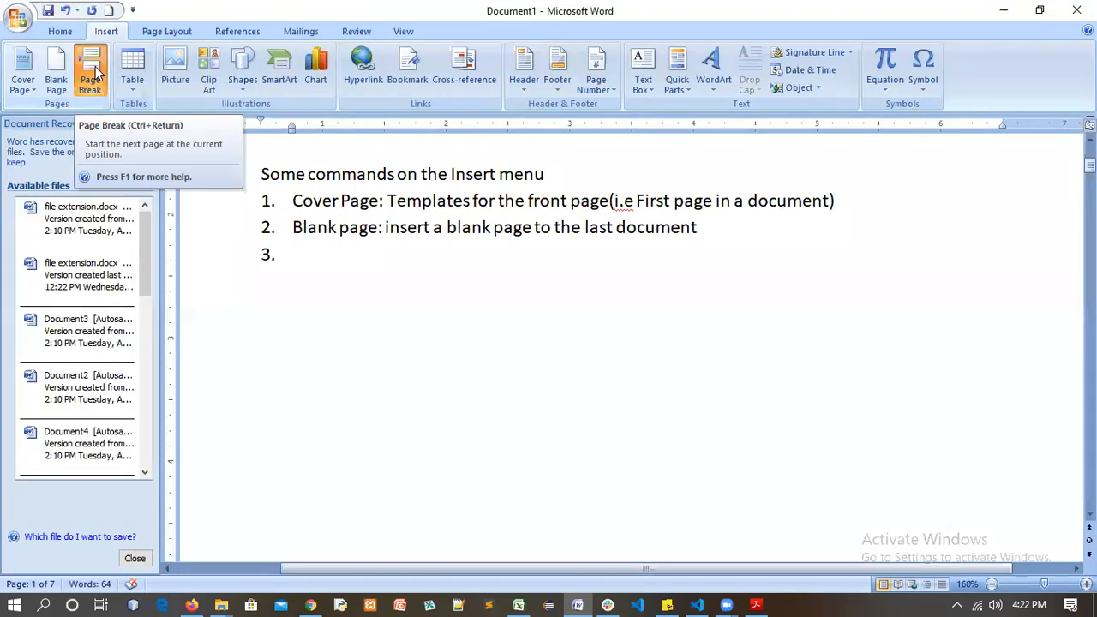
Put item 3 on a new page reading 'My name', followed by another page break
click(91, 76)
scroll(342, 345, up, 8)
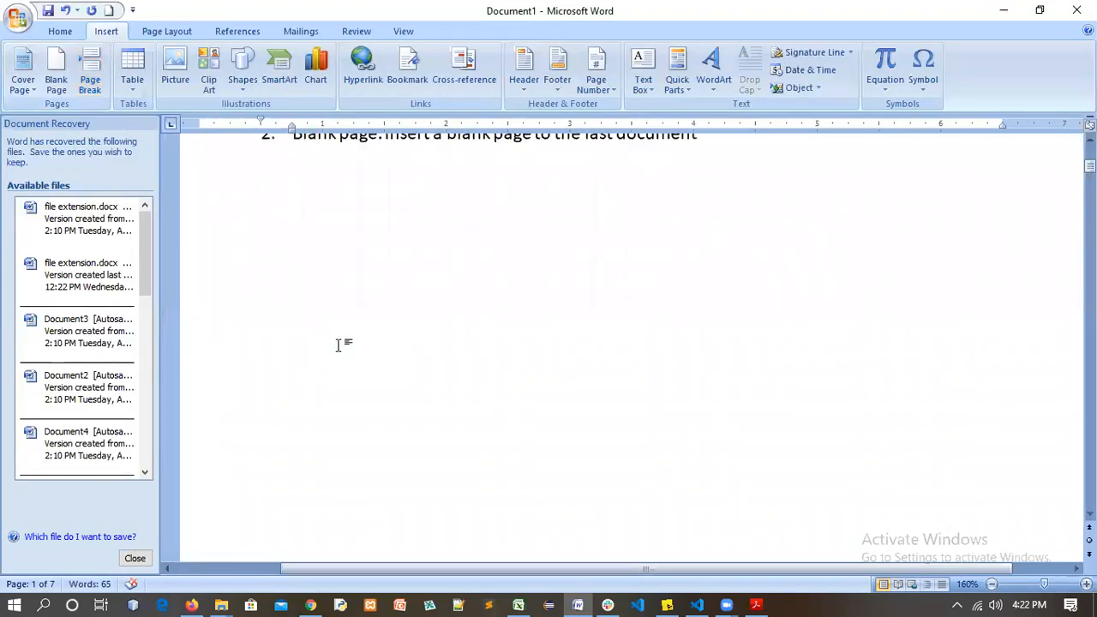
scroll(422, 409, down, 8)
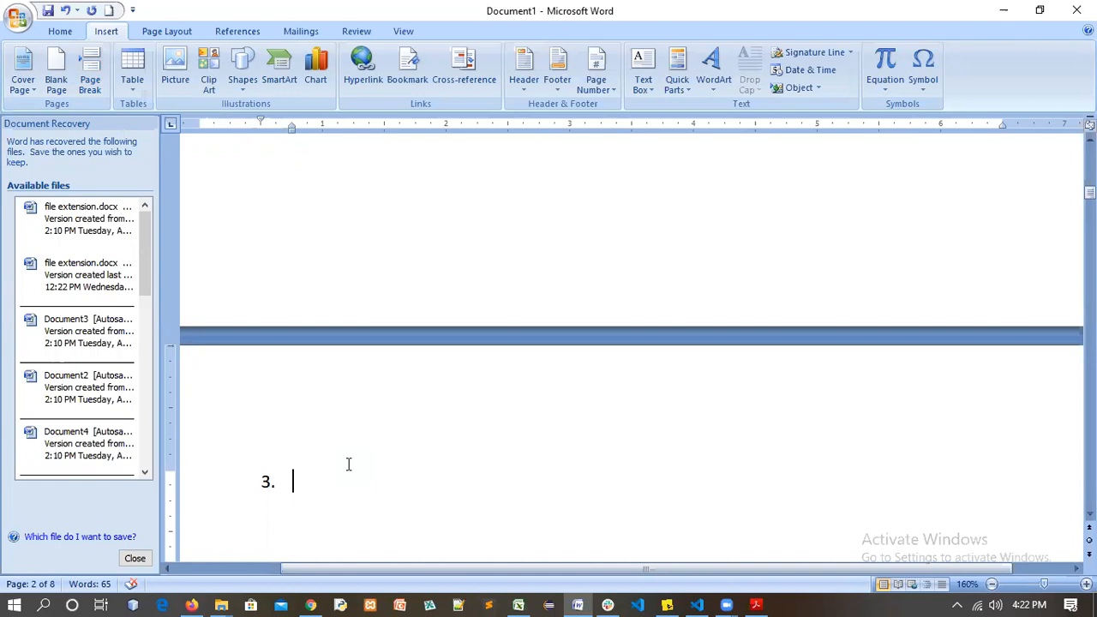
text(My)
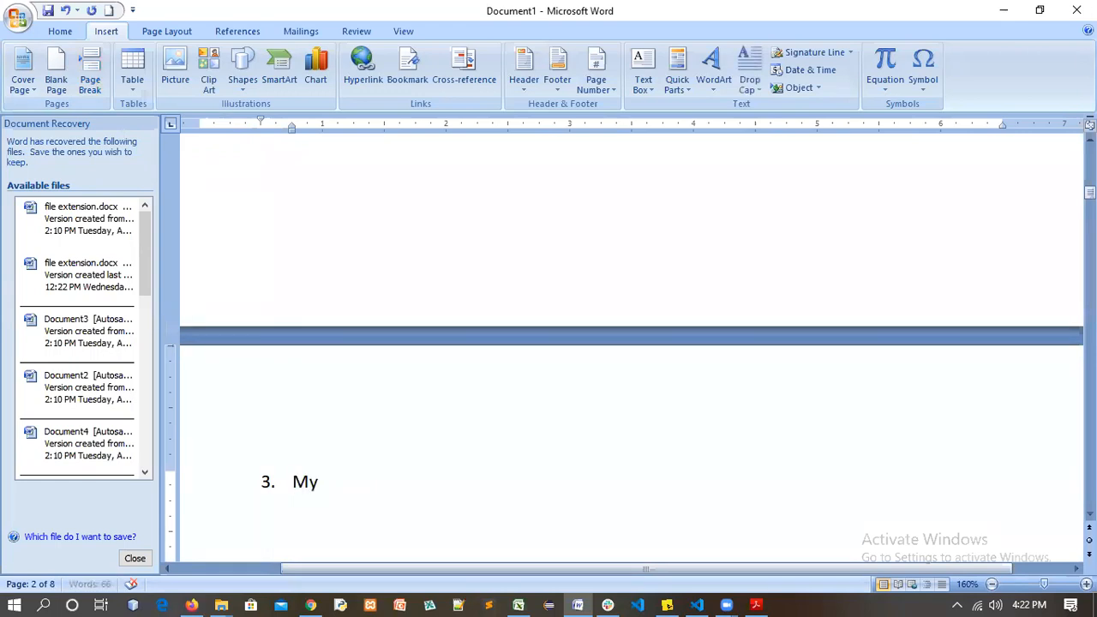
text( name)
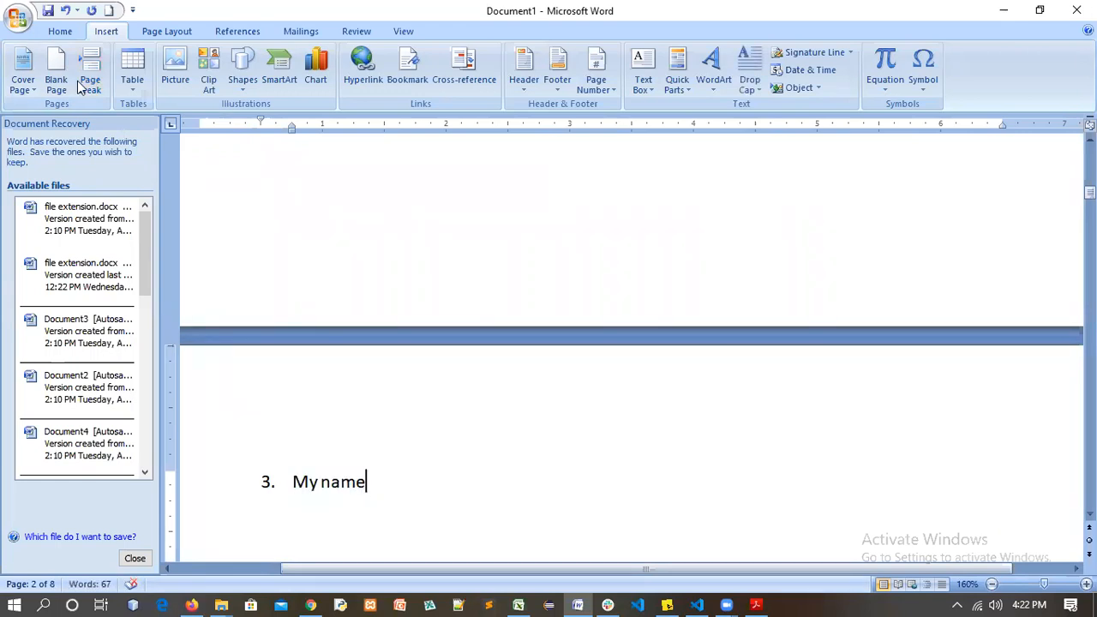
click(90, 78)
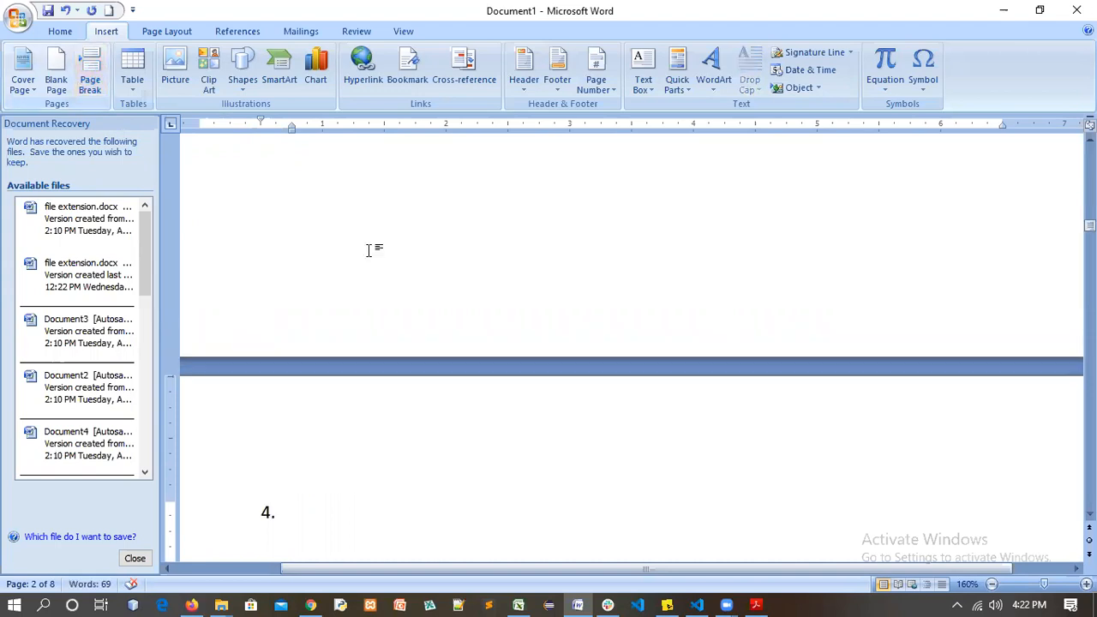
Move between 'My name' and item 4 on the next page, leaving the caret after 'My name'
scroll(368, 250, up, 3)
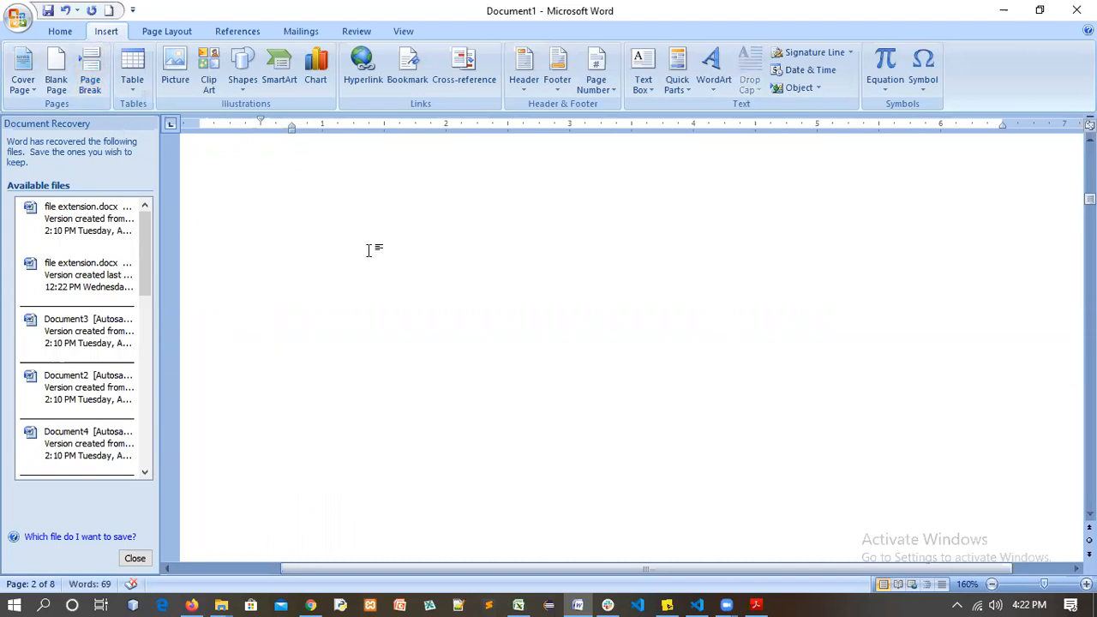
scroll(291, 437, up, 3)
click(366, 420)
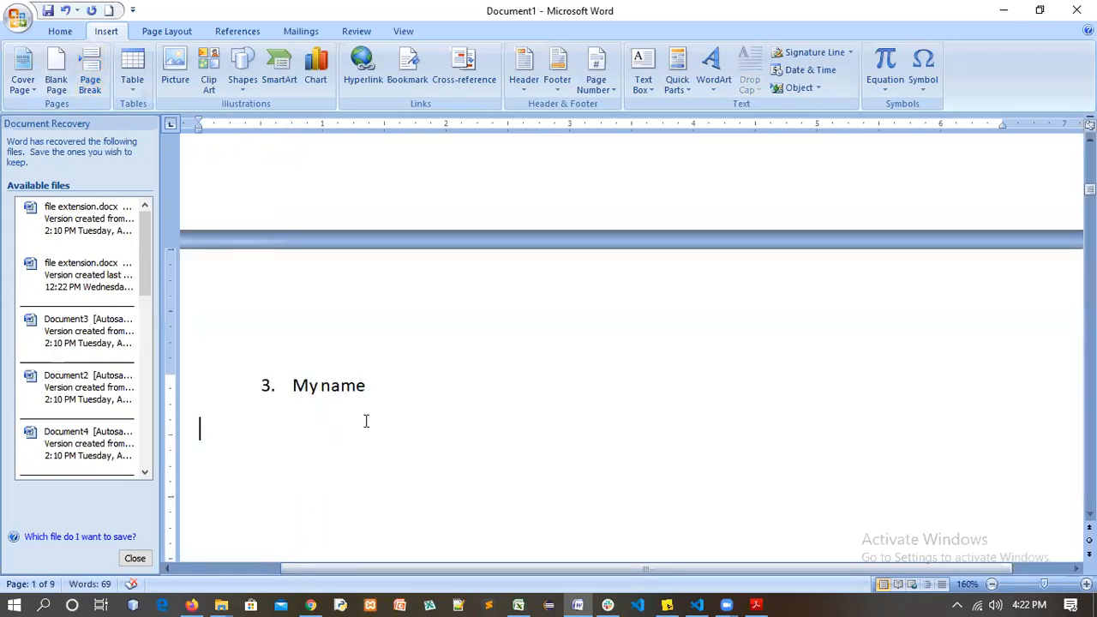
click(383, 389)
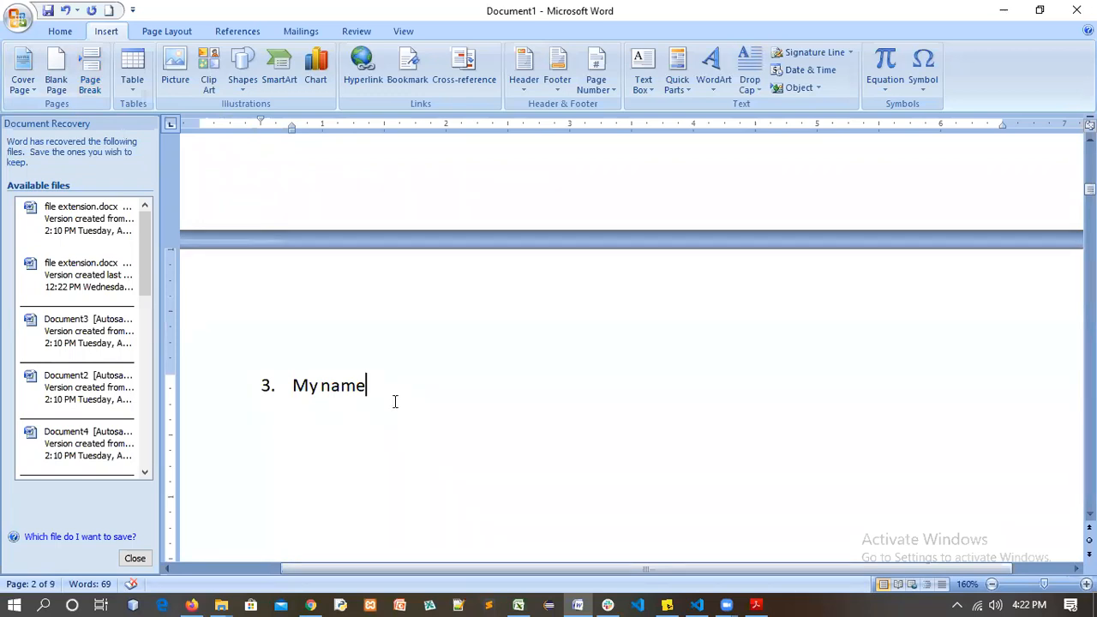
scroll(395, 402, down, 10)
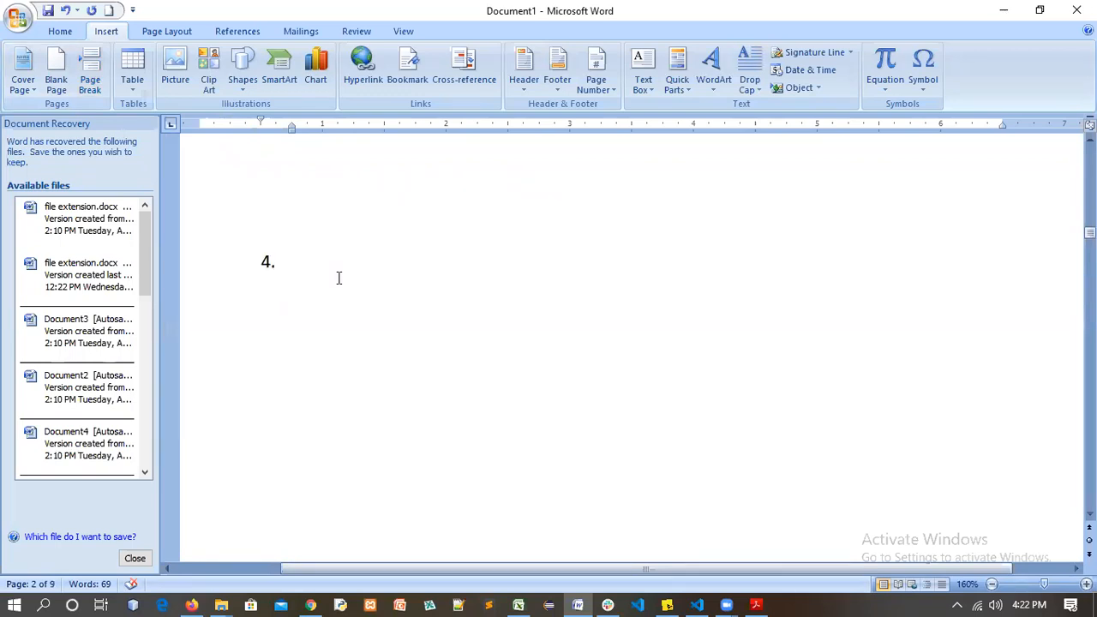
click(338, 274)
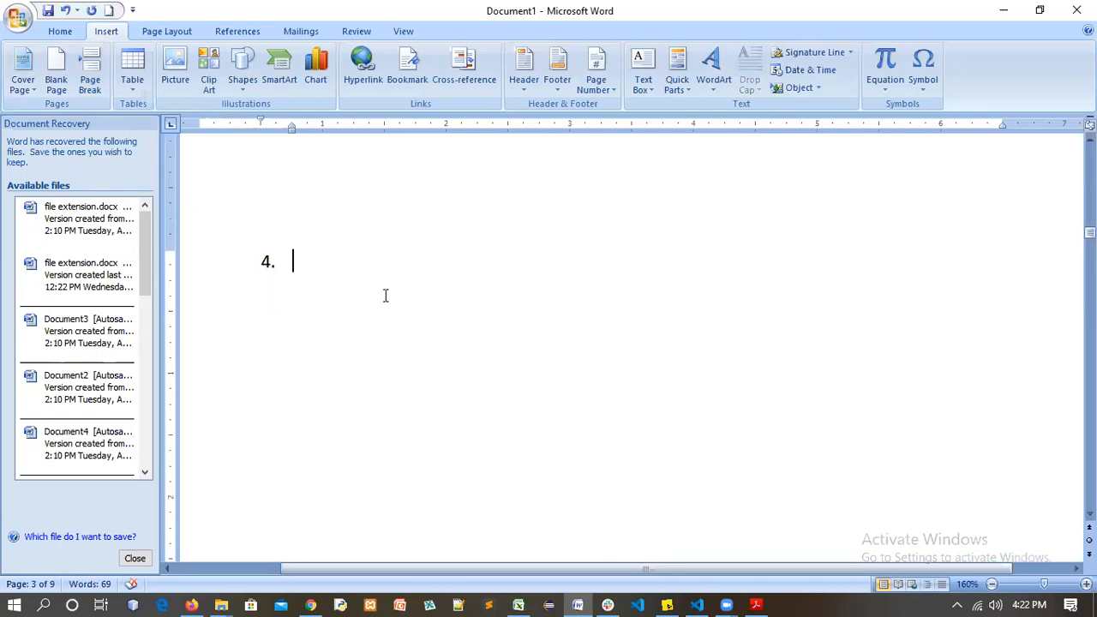
scroll(350, 291, up, 5)
scroll(349, 289, down, 5)
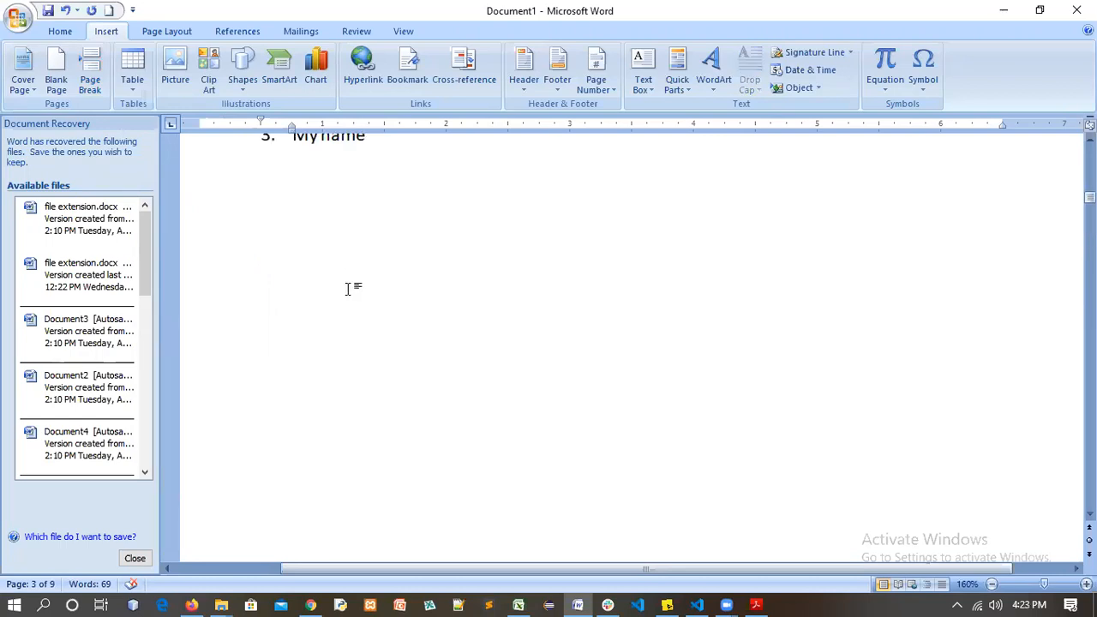
scroll(343, 287, up, 2)
click(425, 350)
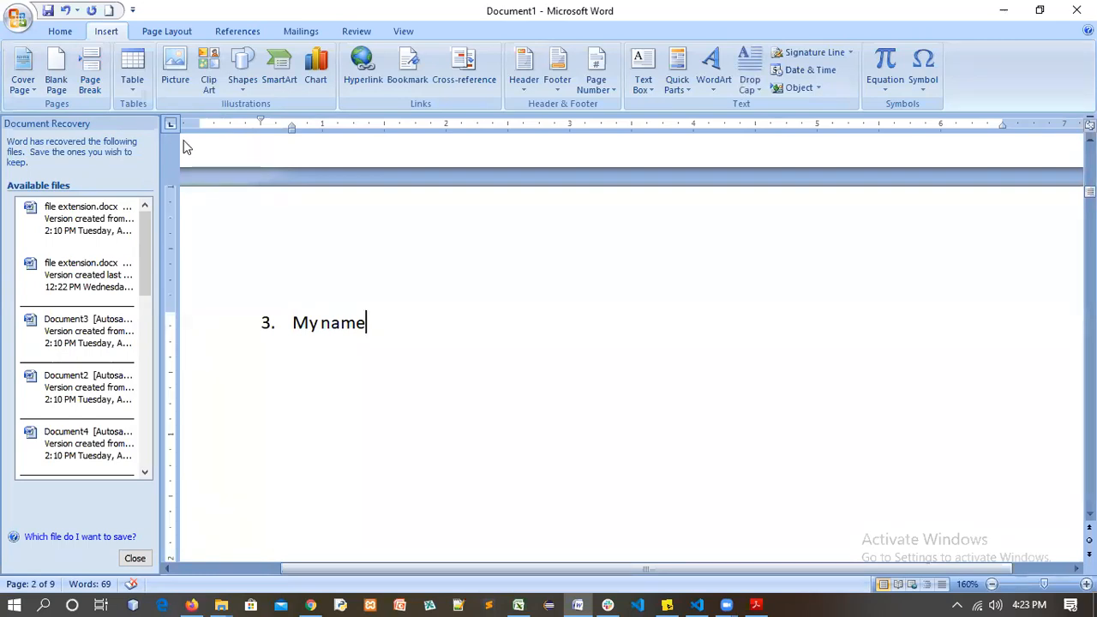
scroll(448, 282, up, 6)
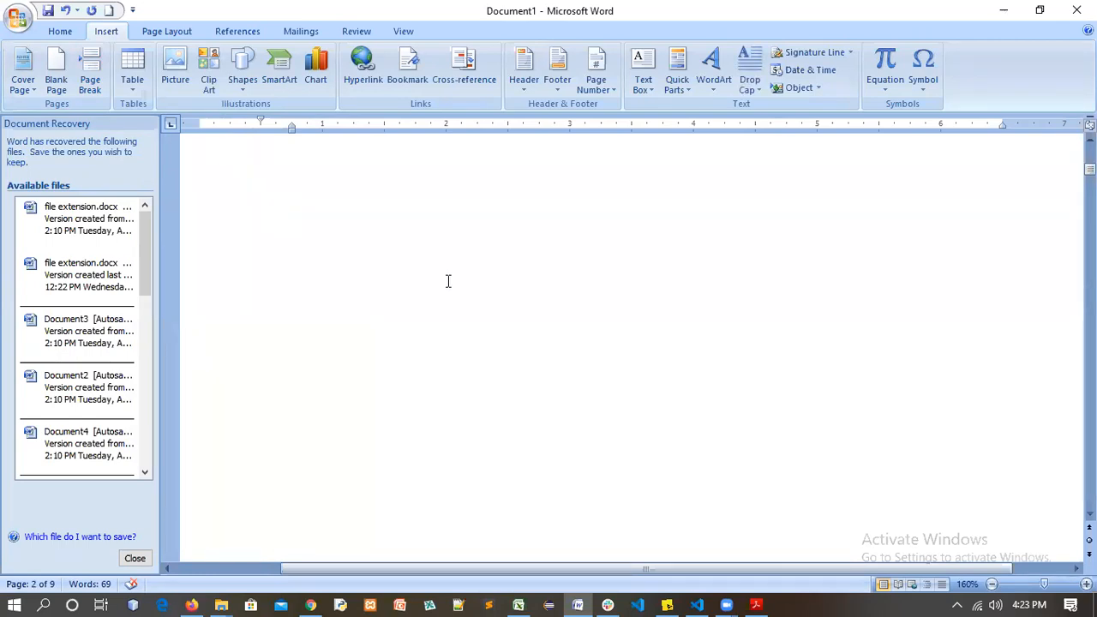
Add item 3 'page break: skips the current and move to the next page' after note 2, then begin item 4
click(713, 382)
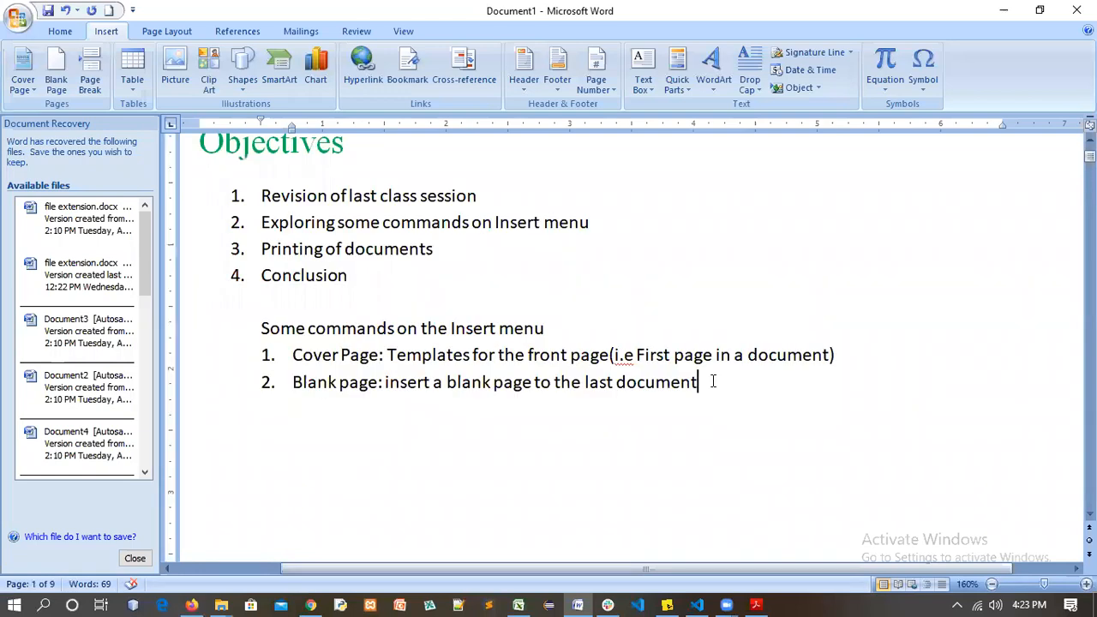
key(Return)
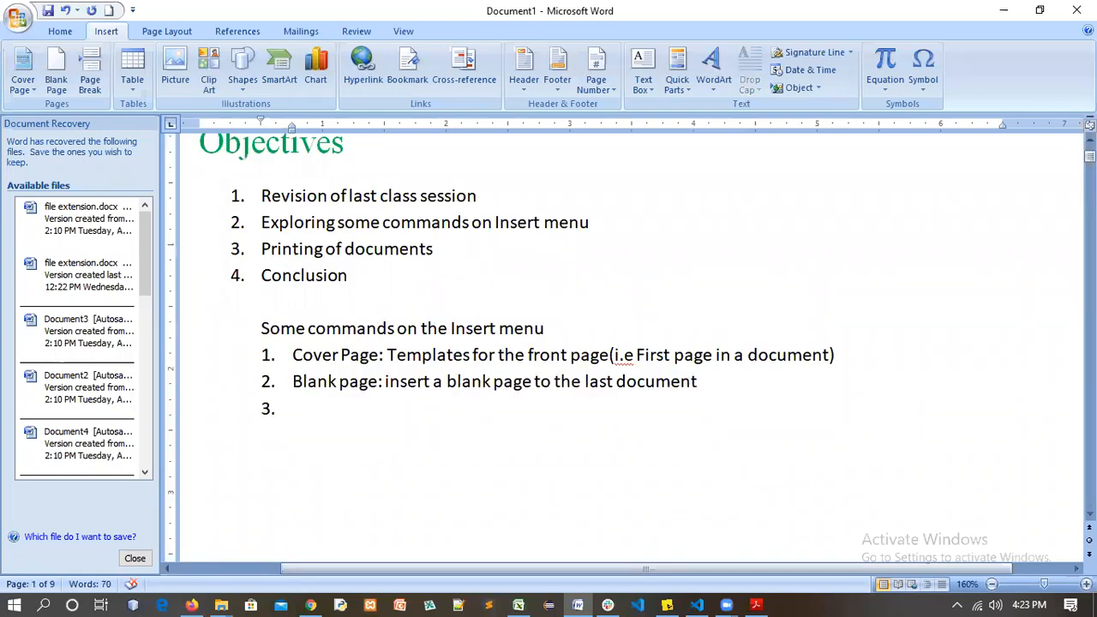
text(page )
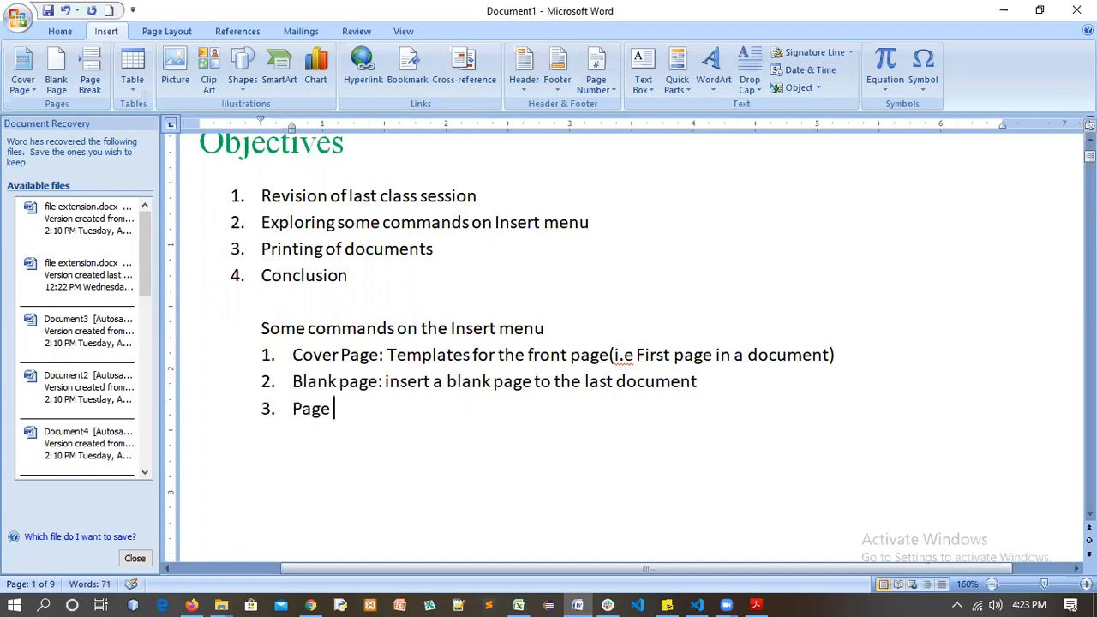
text(break:)
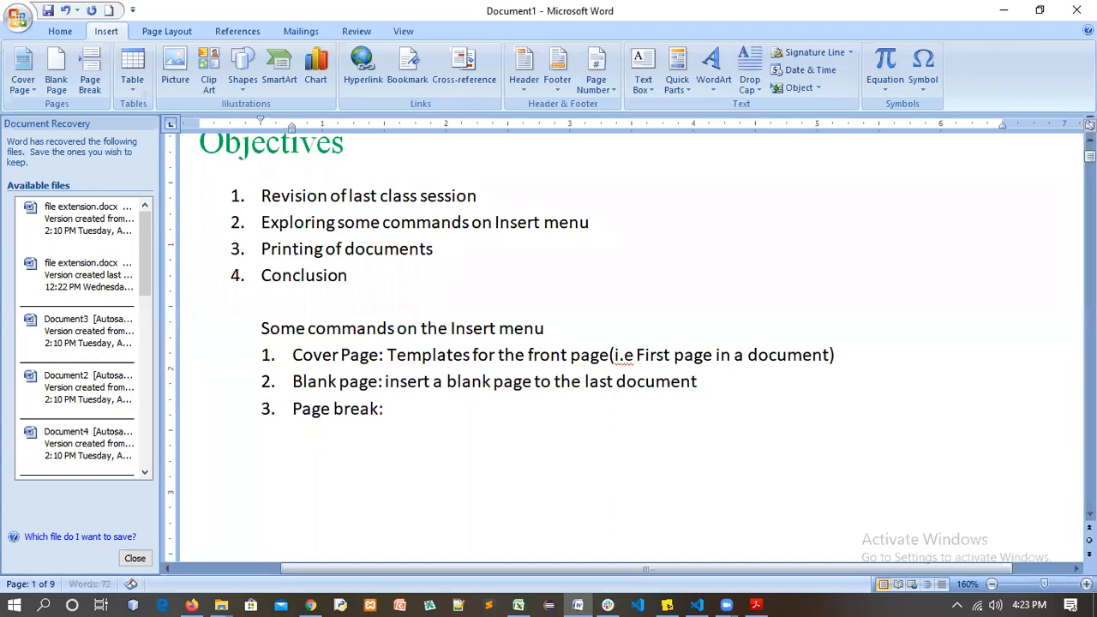
text( skips the )
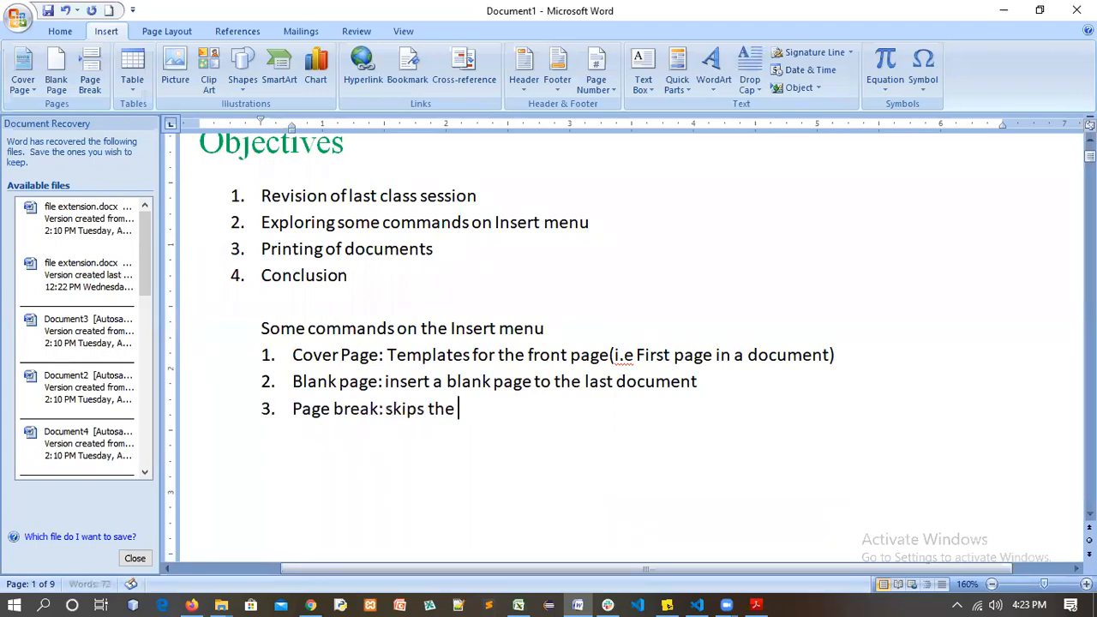
text(current and move to the )
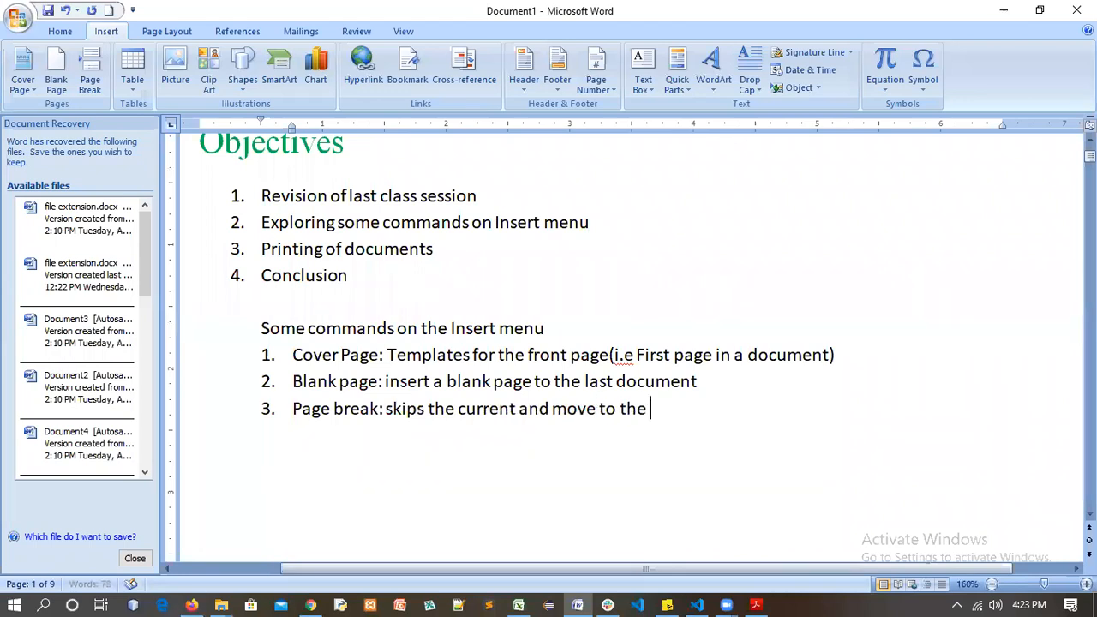
text(next page)
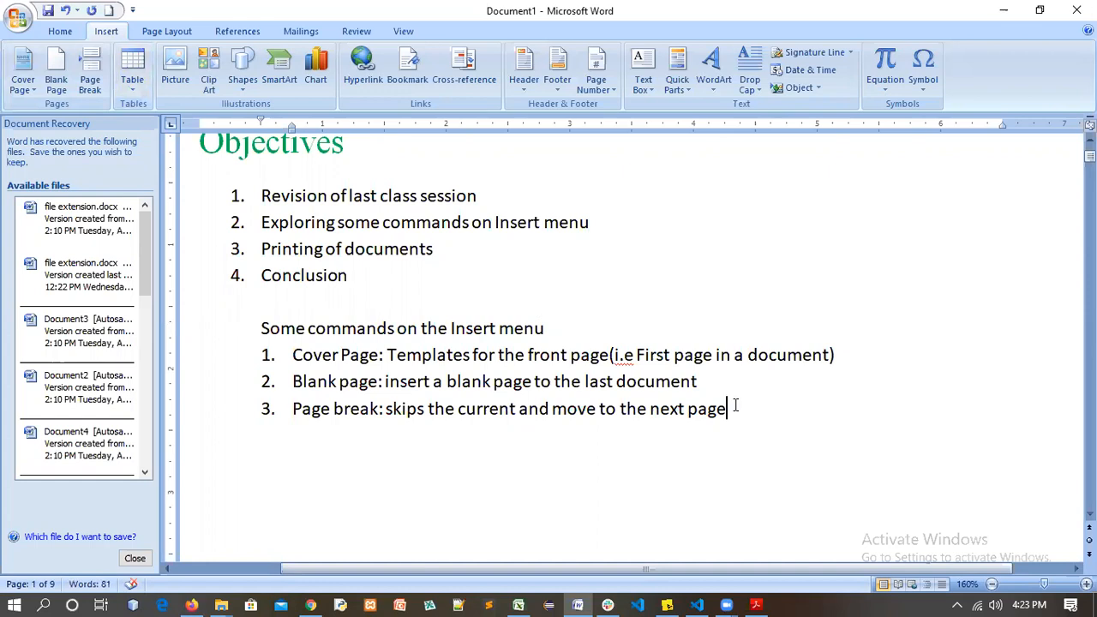
key(Return)
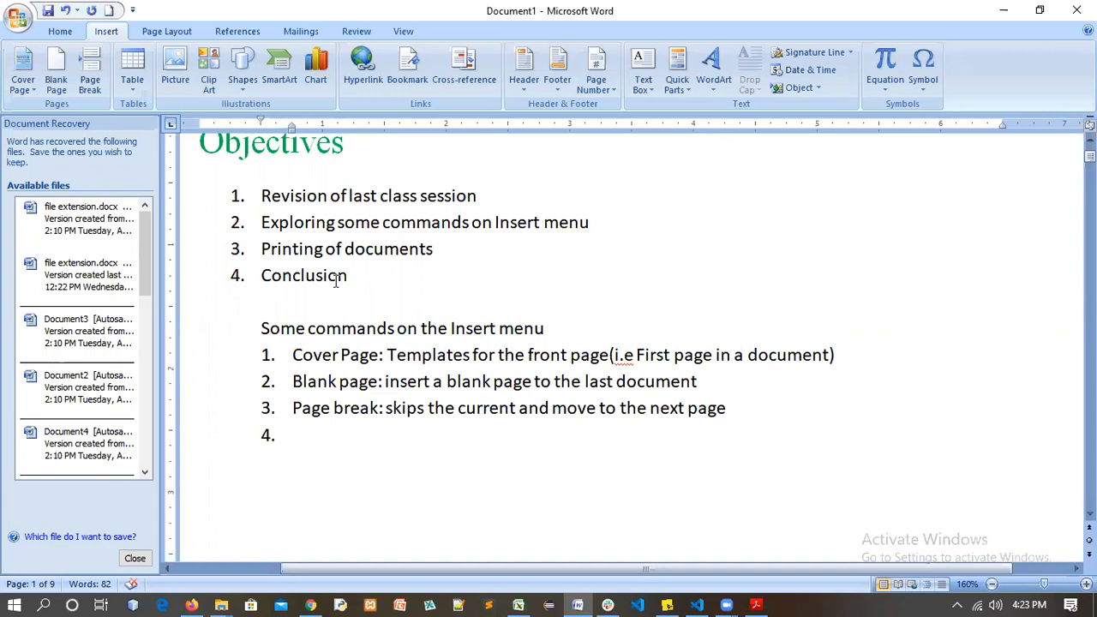
Insert the Intel CPU photo from the Desktop images folder under item 3
click(176, 74)
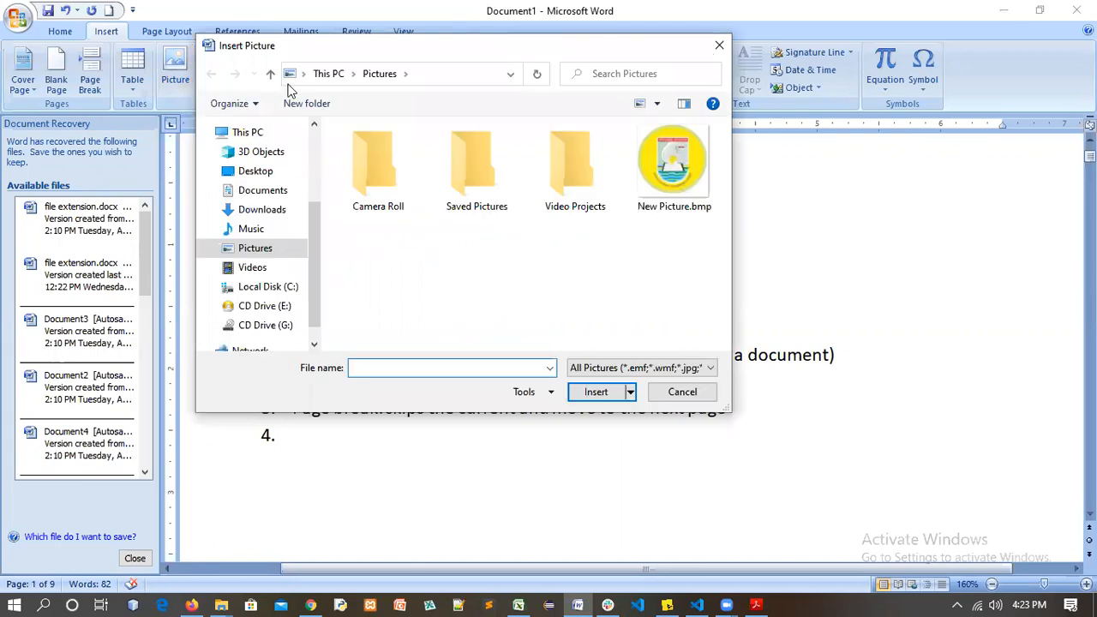
drag(286, 54, 360, 82)
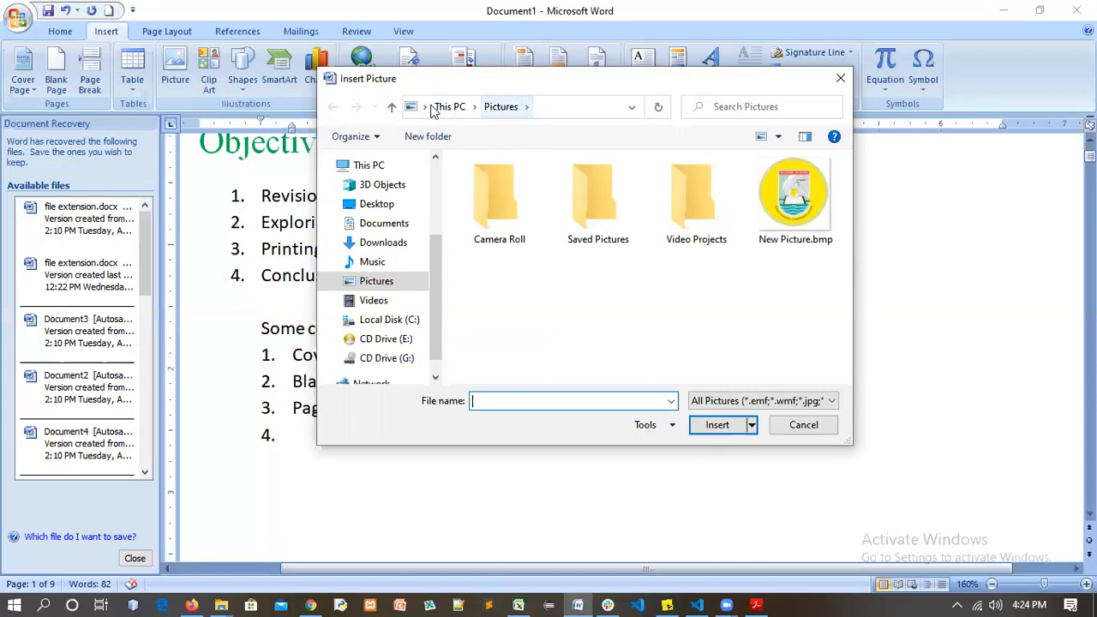
key(alt+Up)
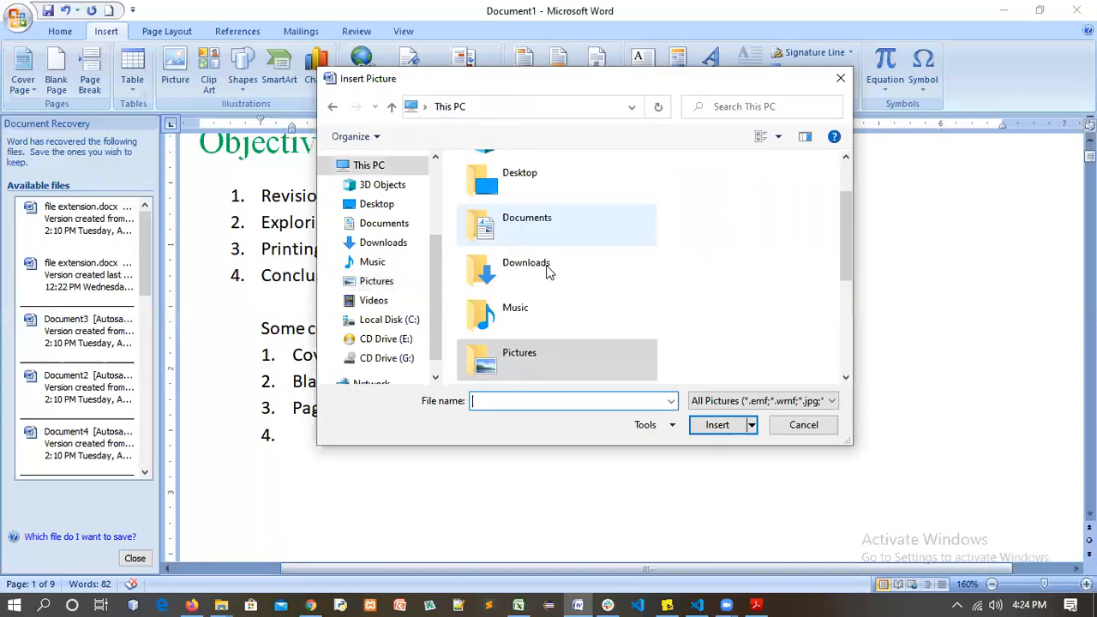
double_click(533, 187)
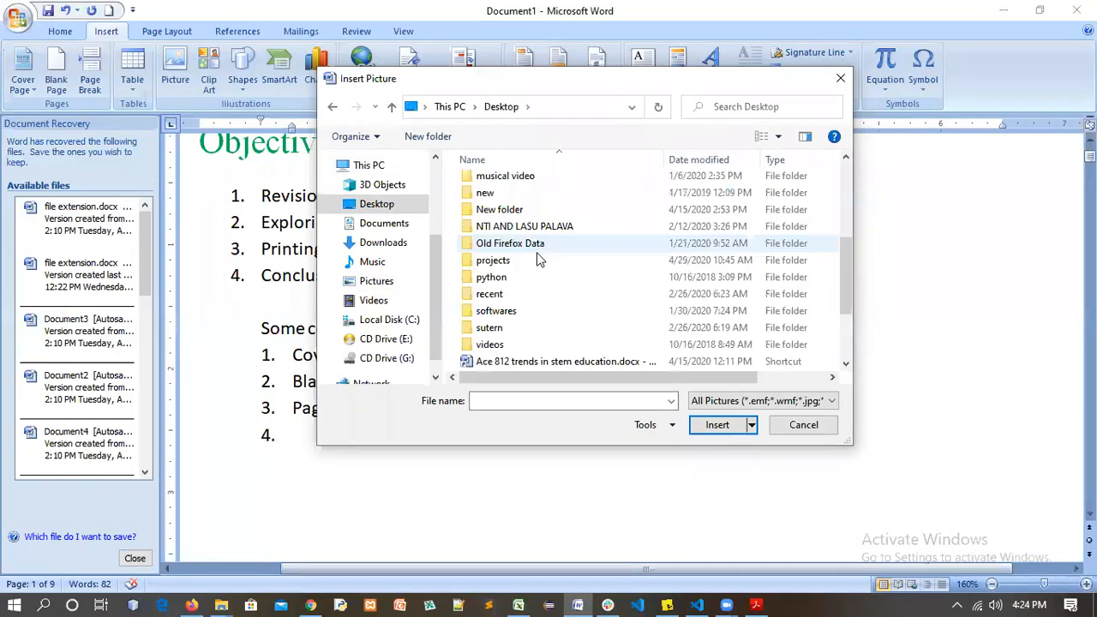
scroll(546, 273, down, 2)
scroll(516, 293, up, 6)
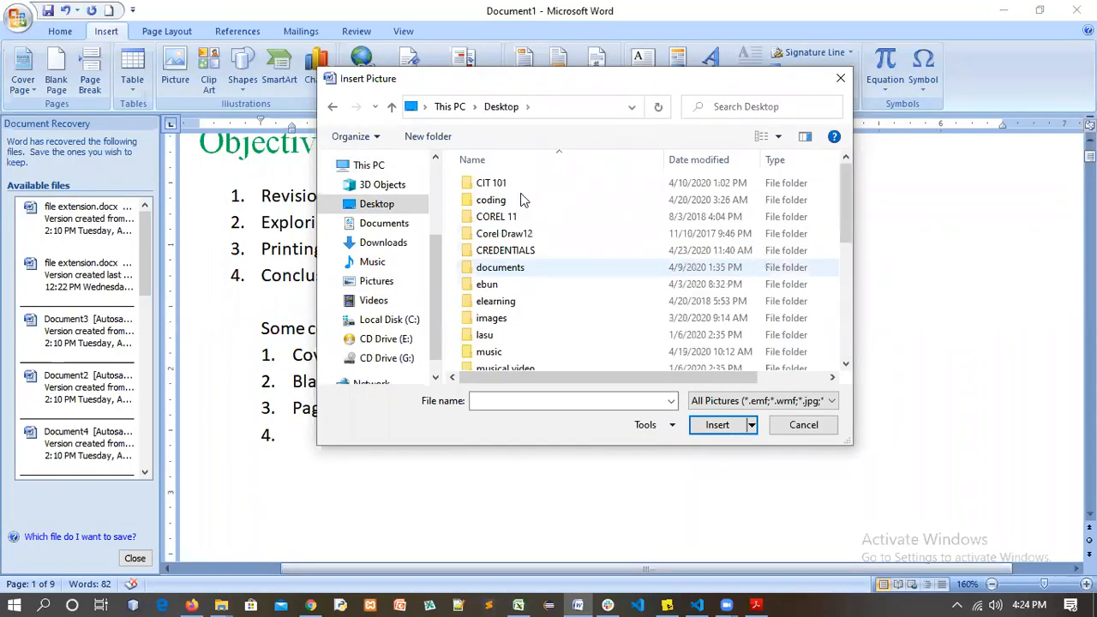
click(501, 318)
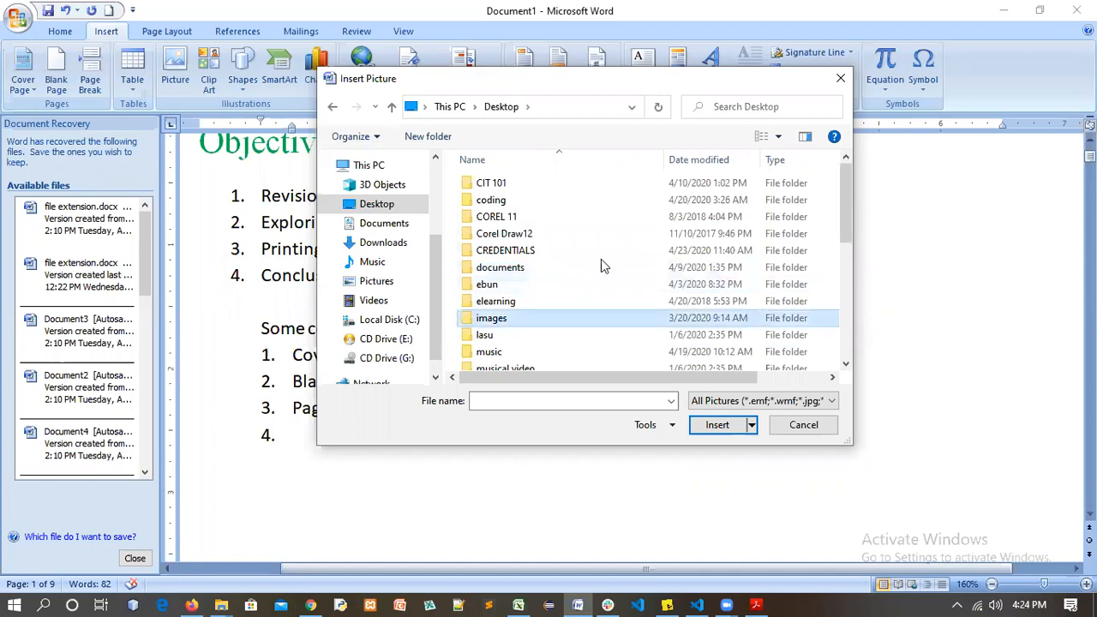
double_click(525, 318)
scroll(600, 313, down, 1)
scroll(600, 257, down, 3)
click(595, 319)
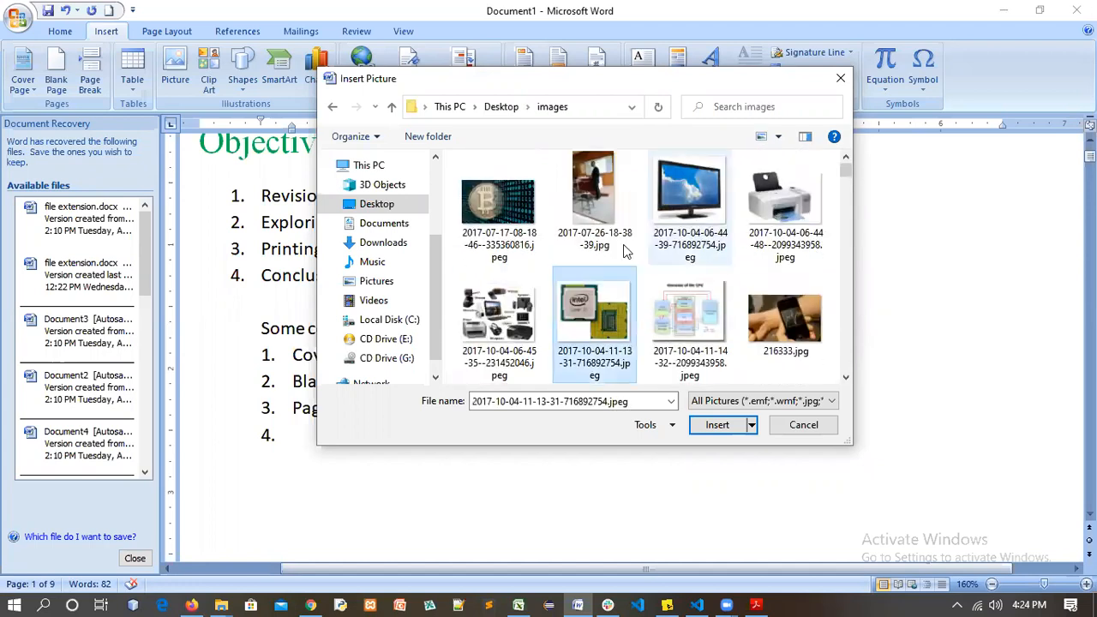
click(716, 425)
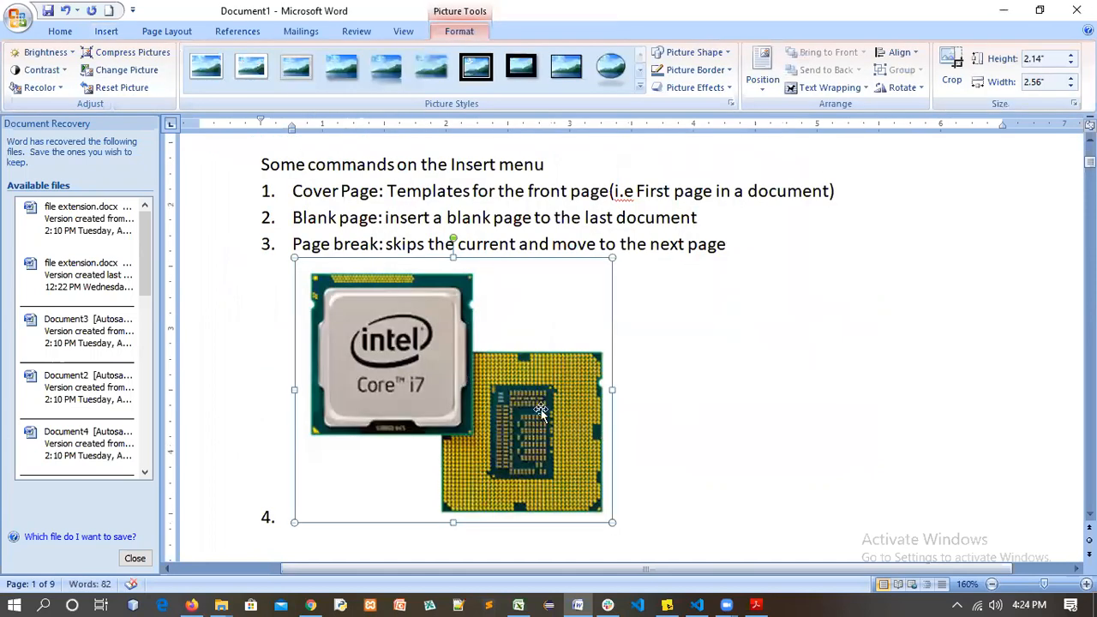
Remove the CPU photo, try inserting '2 b sent.jpg' at item 4, then delete it
click(736, 358)
key(BackSpace)
key(BackSpace)
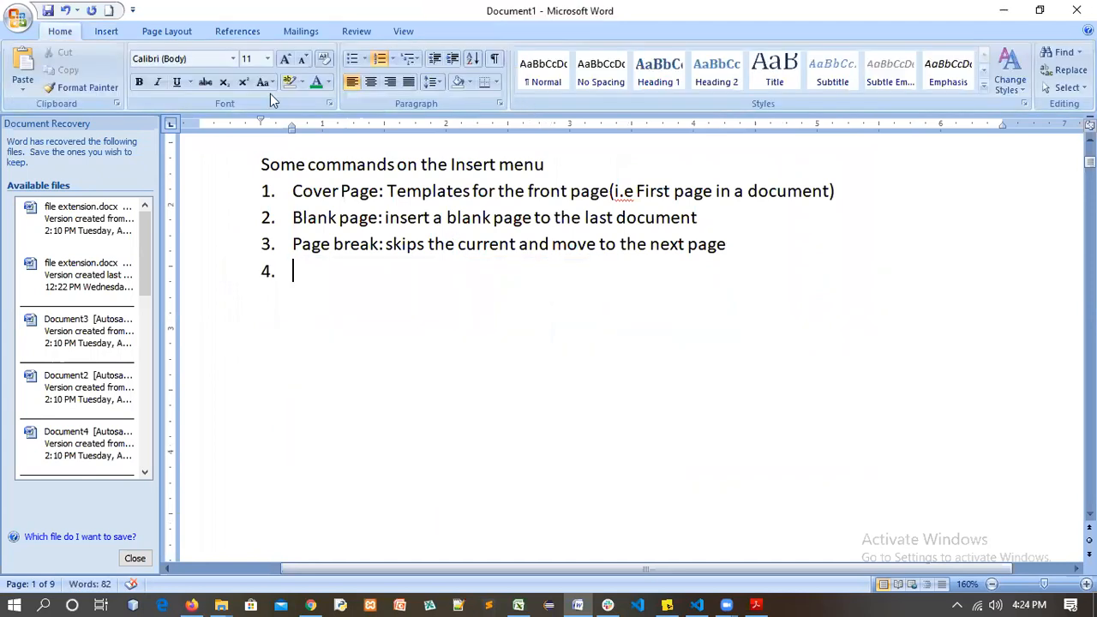
click(110, 32)
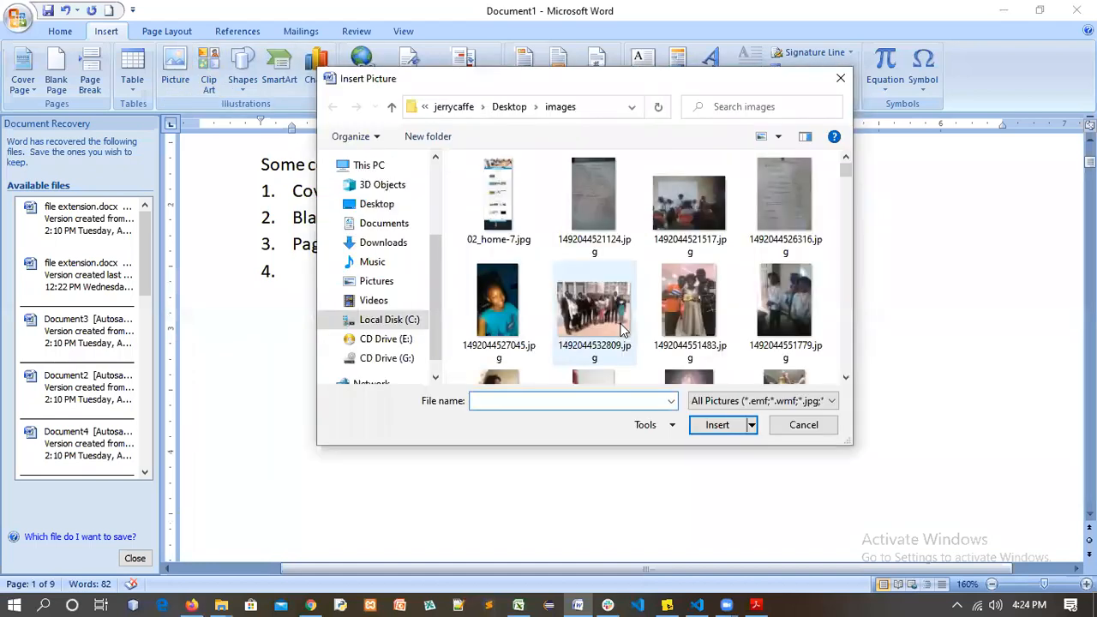
click(597, 193)
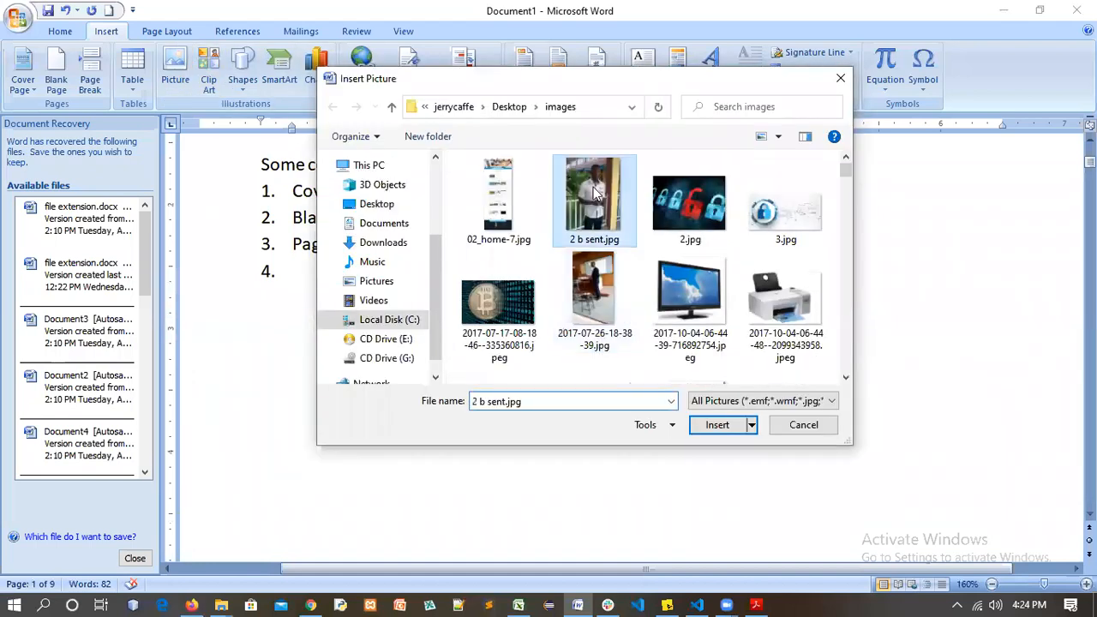
key(Return)
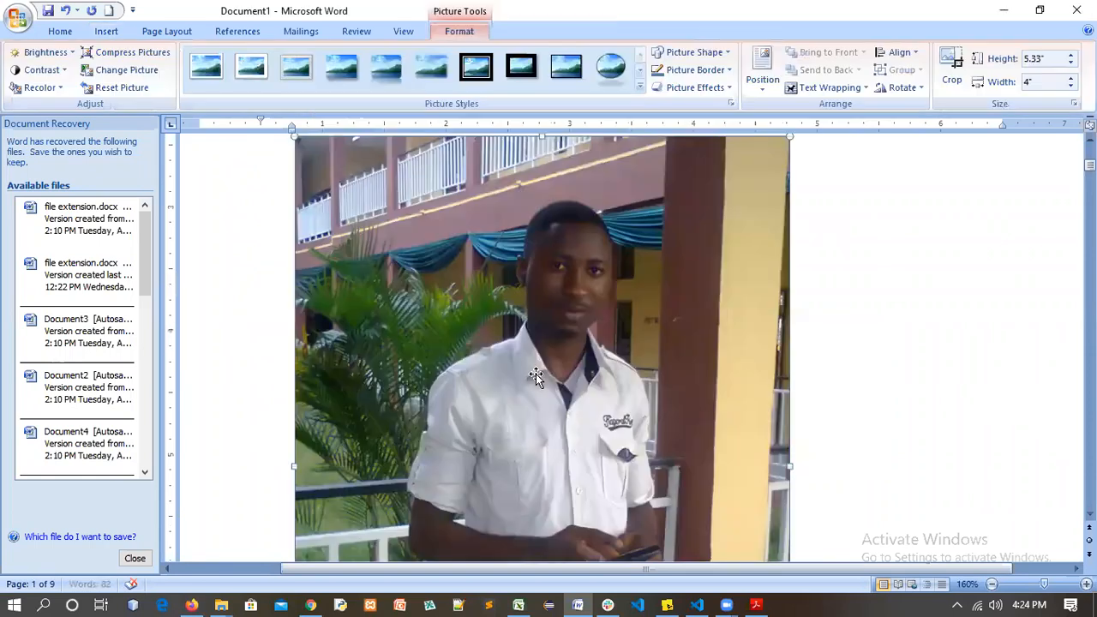
scroll(656, 390, up, 3)
scroll(654, 388, down, 3)
scroll(655, 388, down, 6)
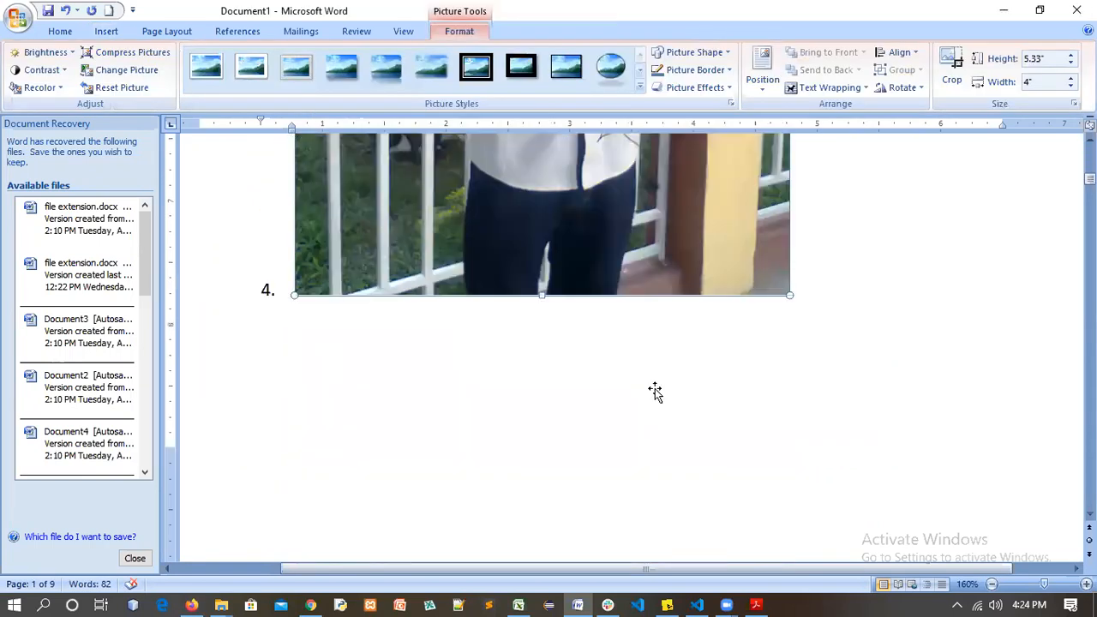
scroll(655, 391, up, 6)
scroll(759, 391, up, 2)
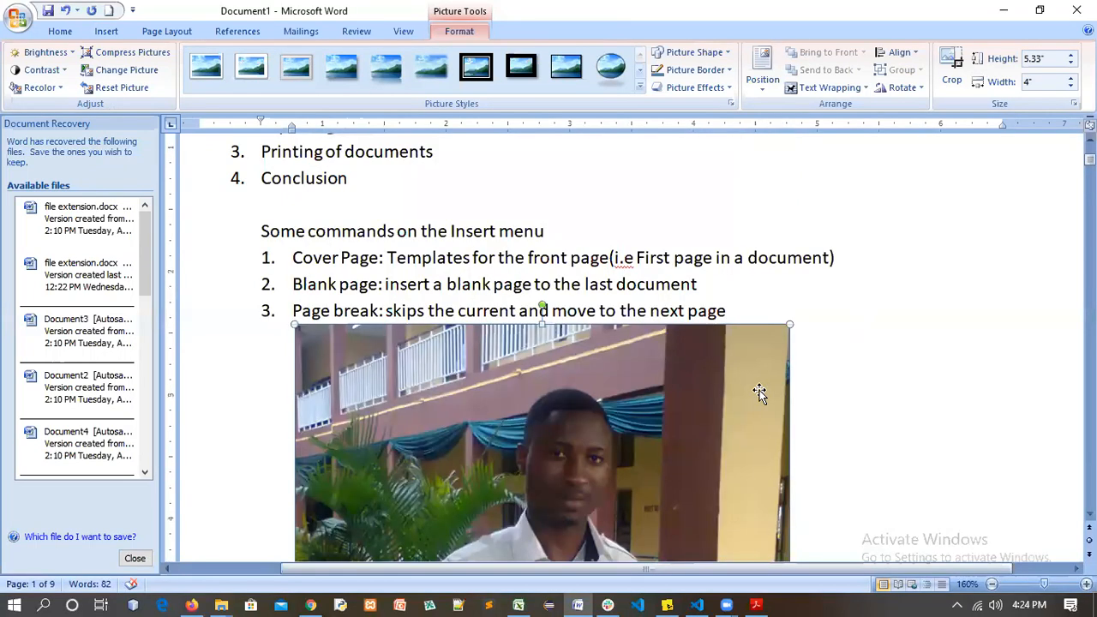
key(Delete)
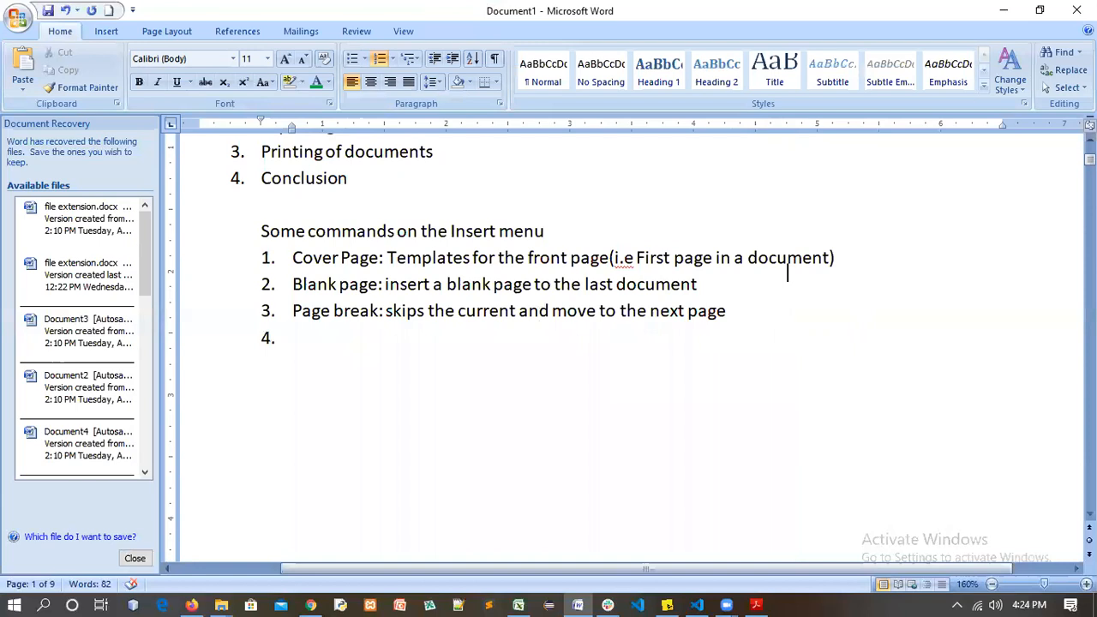
Type item 4 as 'Picture: Select an image file'
text(Insert)
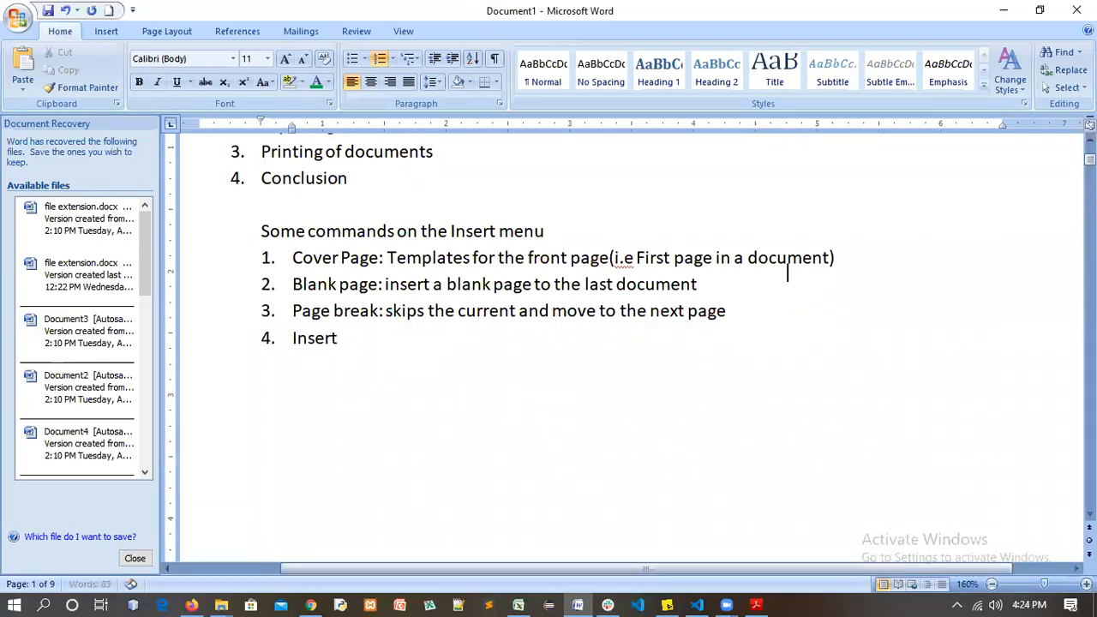
key(BackSpace)
key(BackSpace)
key(BackSpace)
key(BackSpace)
key(BackSpace)
key(BackSpace)
text(Pictur)
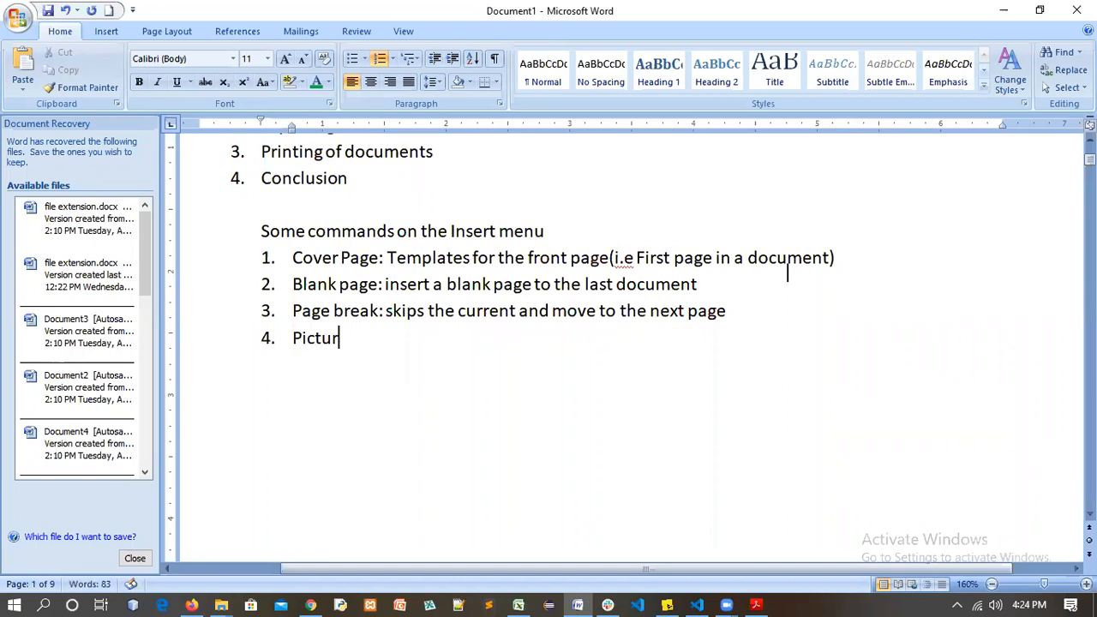
text(e: Select)
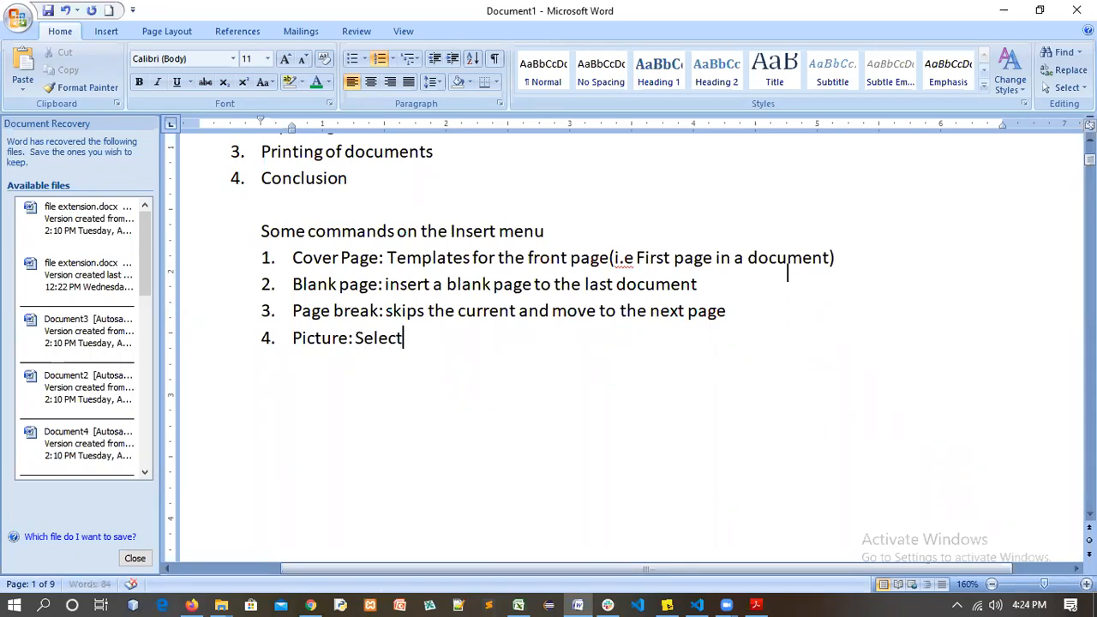
text( a)
key(BackSpace)
text(n image file)
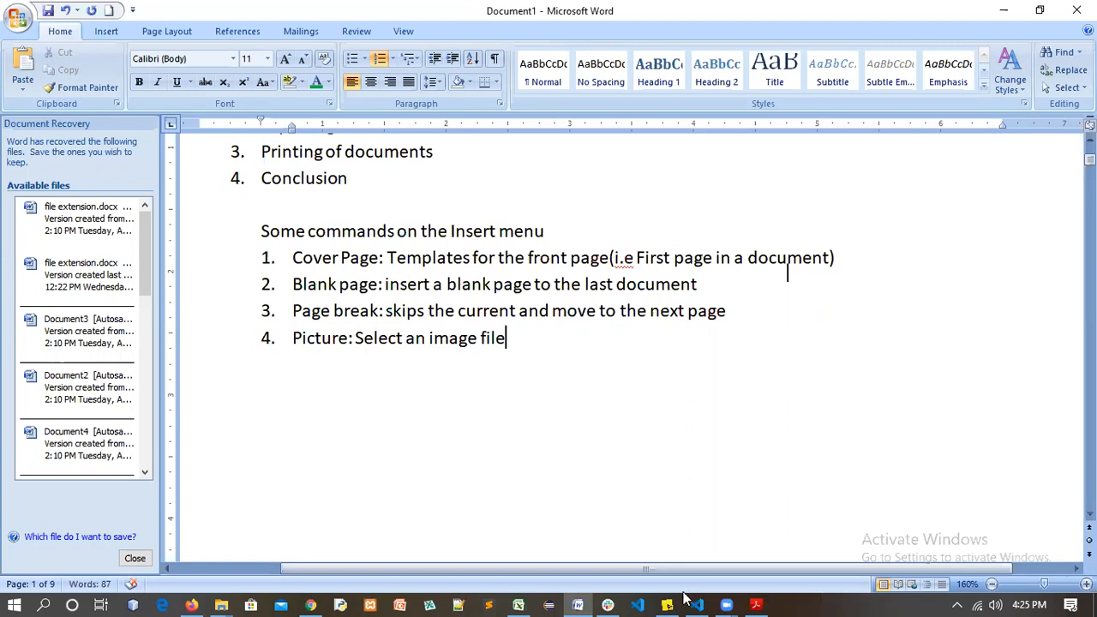
In the Insert Picture dialog, go up from the images folder to This PC
click(106, 31)
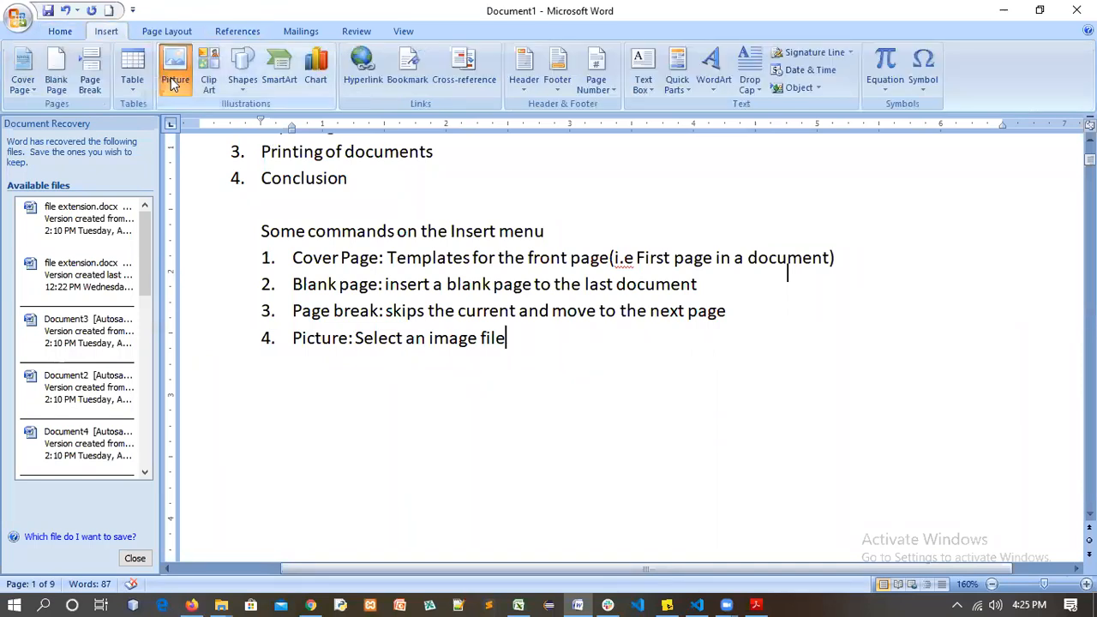
scroll(547, 270, down, 3)
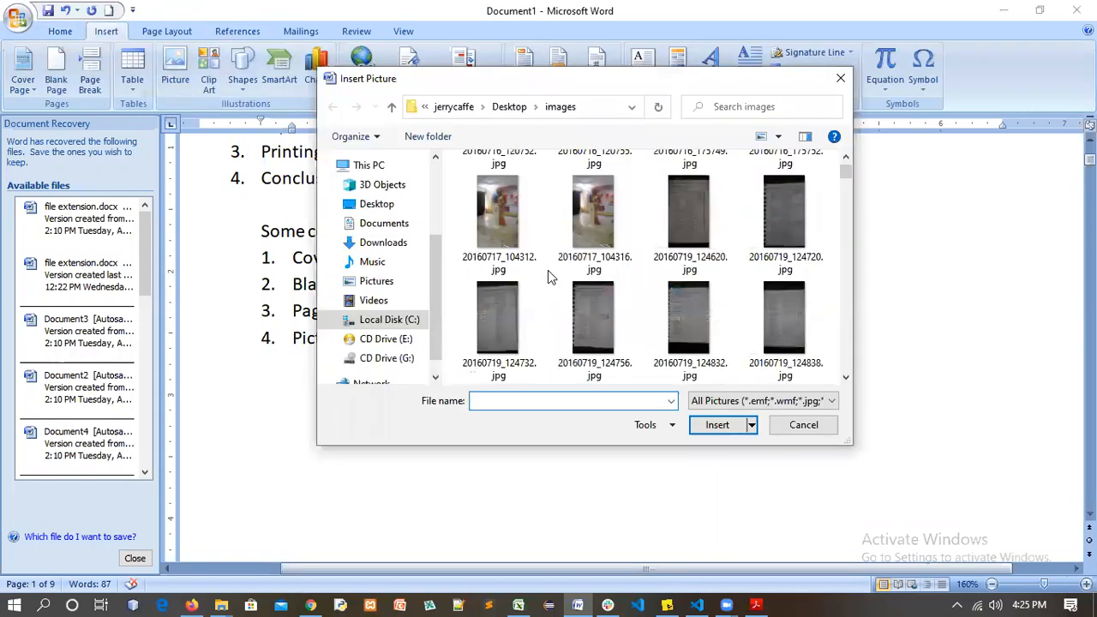
click(391, 107)
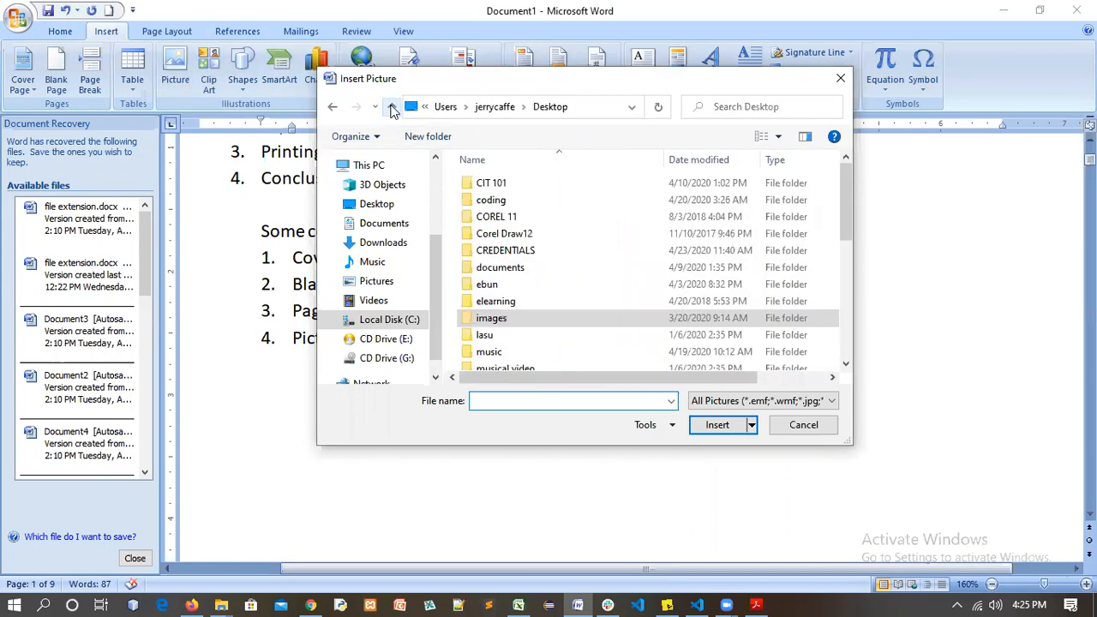
click(392, 107)
click(391, 107)
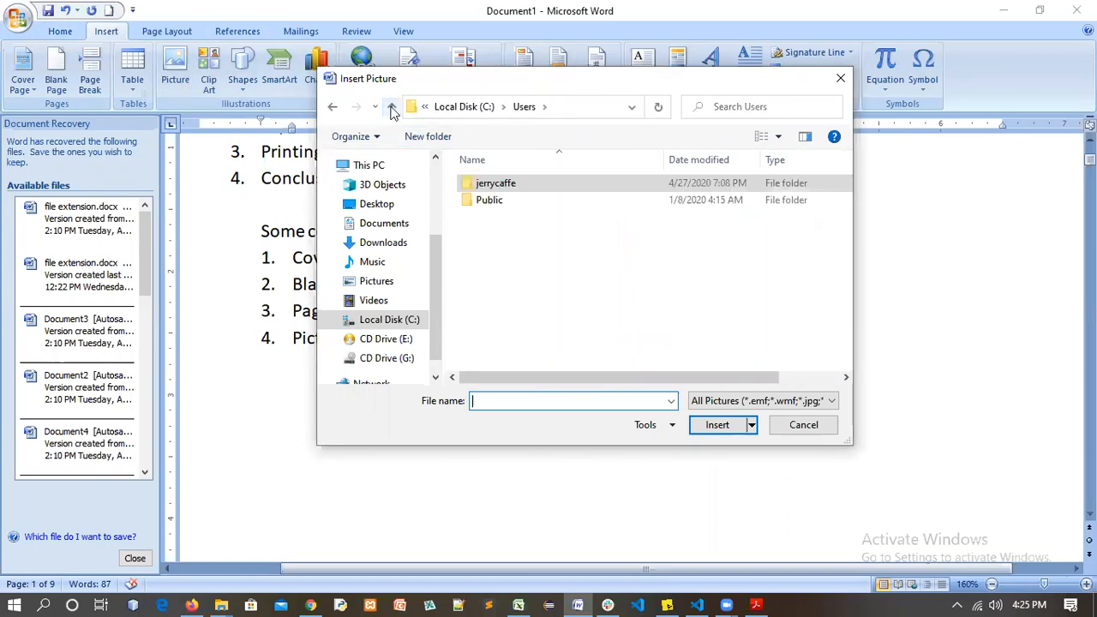
click(391, 107)
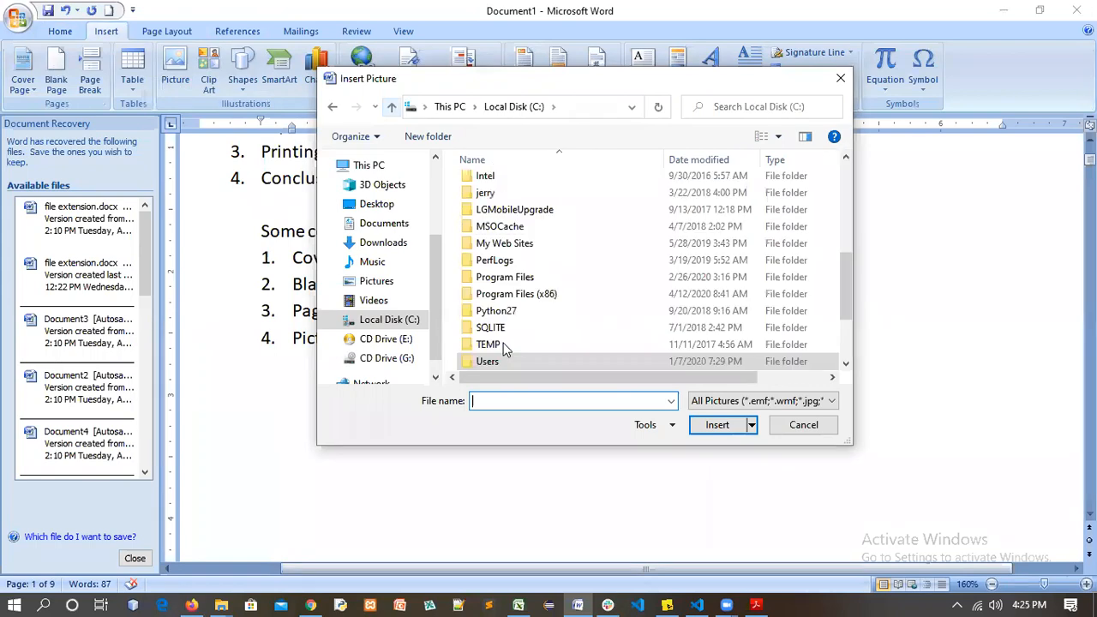
click(392, 108)
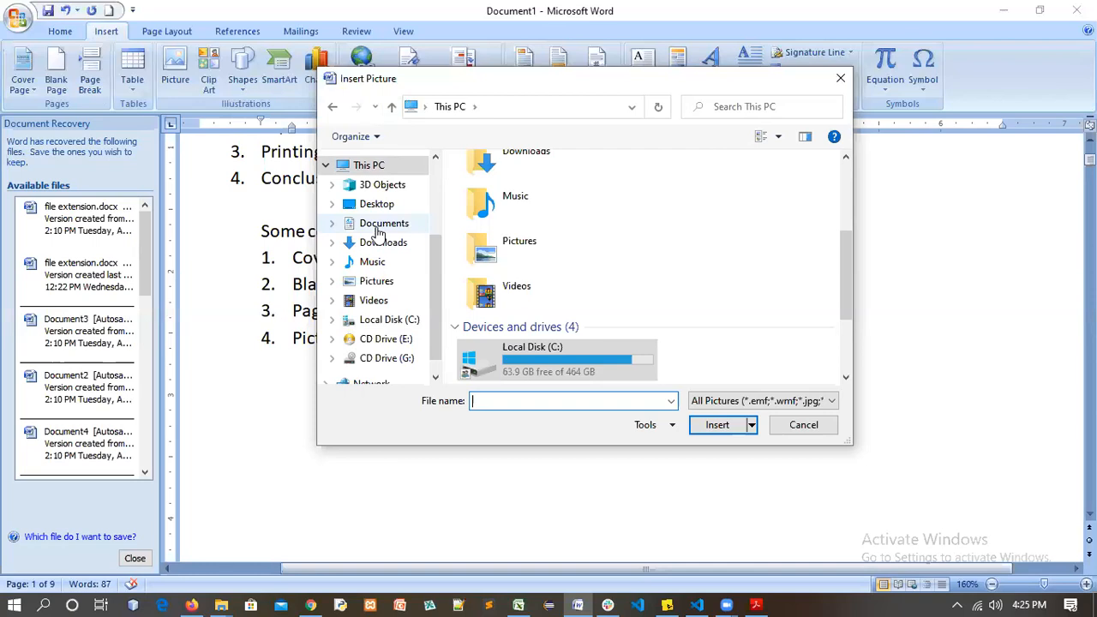
Browse into Desktop > projects > xflodel > resources > img
click(377, 207)
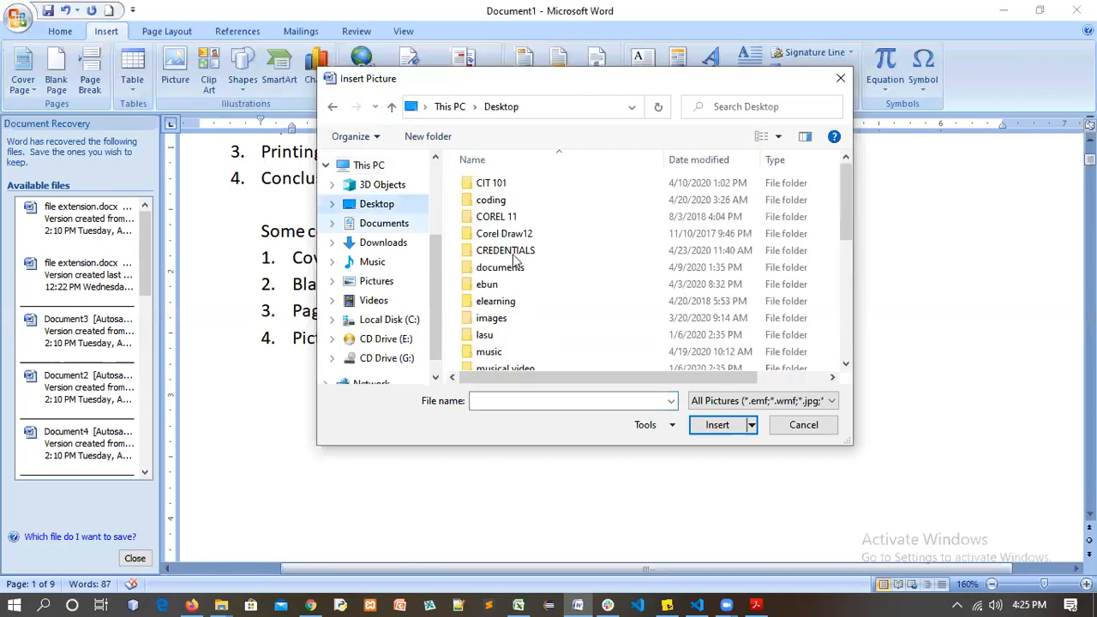
scroll(513, 337, down, 1)
scroll(513, 337, down, 3)
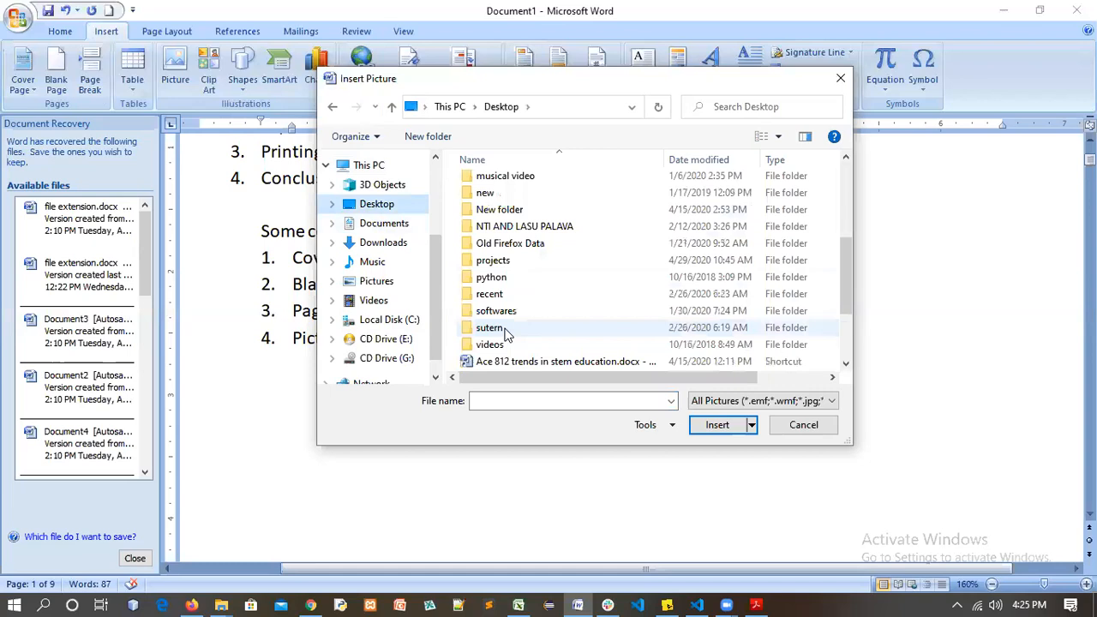
click(503, 111)
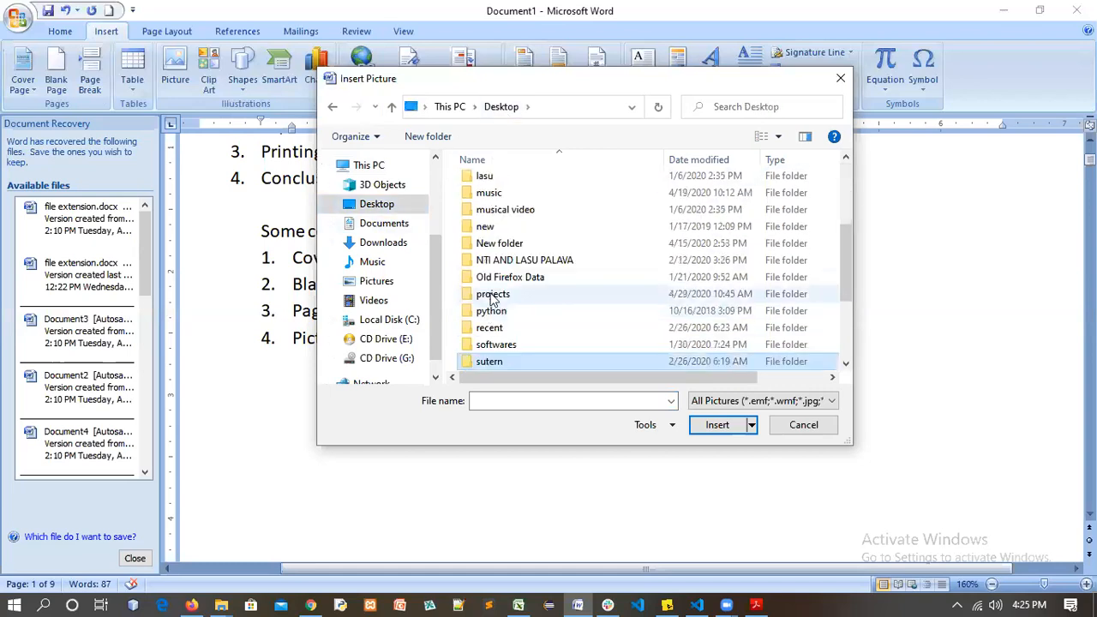
double_click(495, 293)
scroll(503, 363, down, 4)
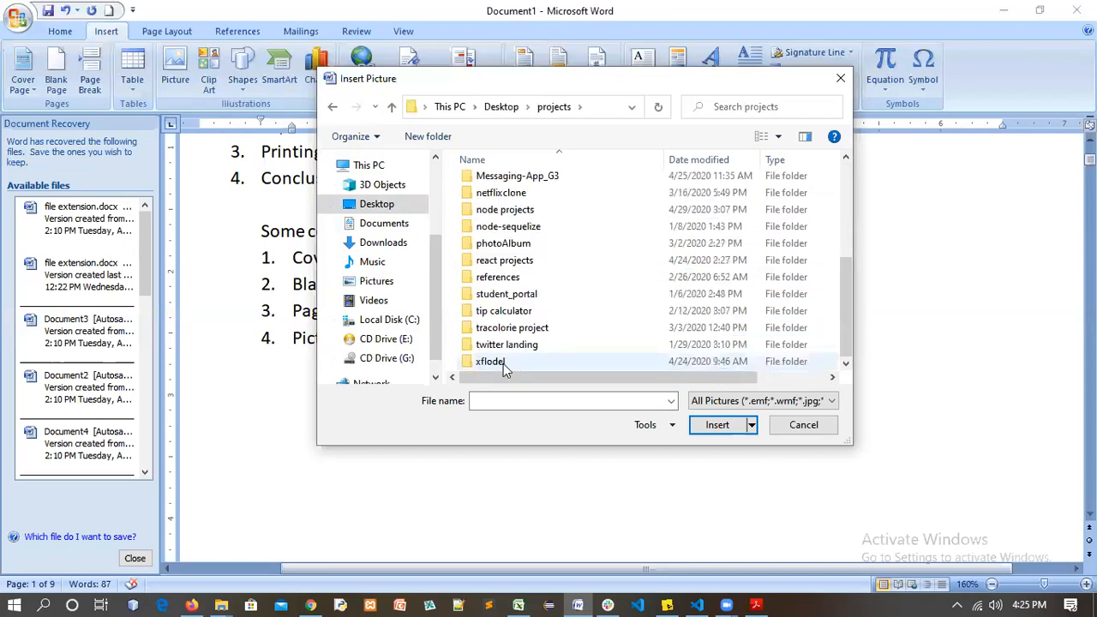
double_click(502, 363)
double_click(488, 183)
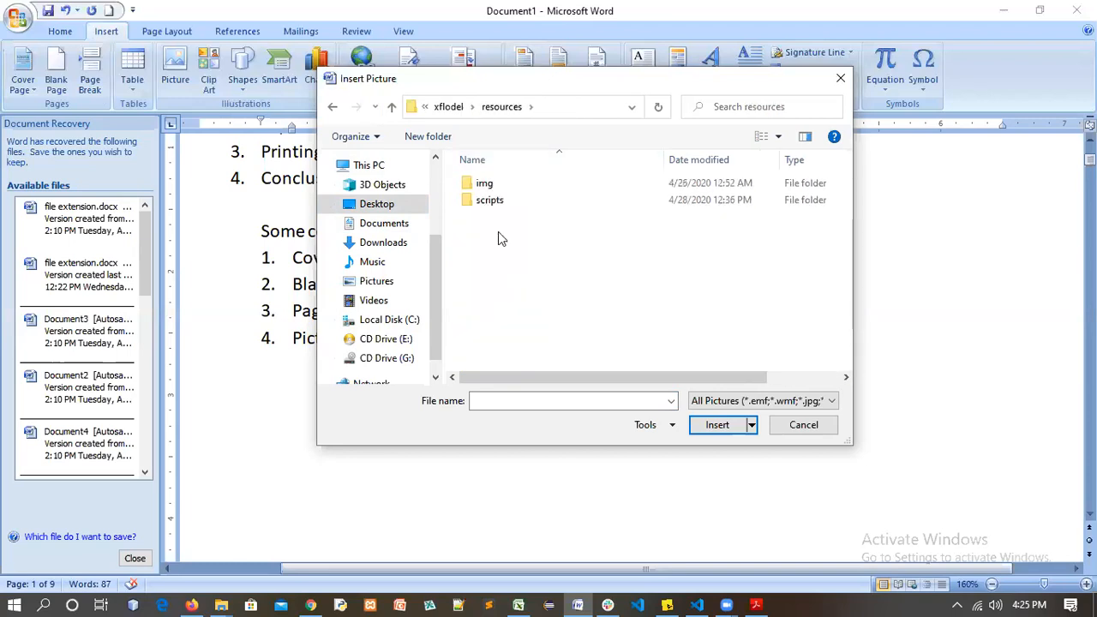
double_click(484, 185)
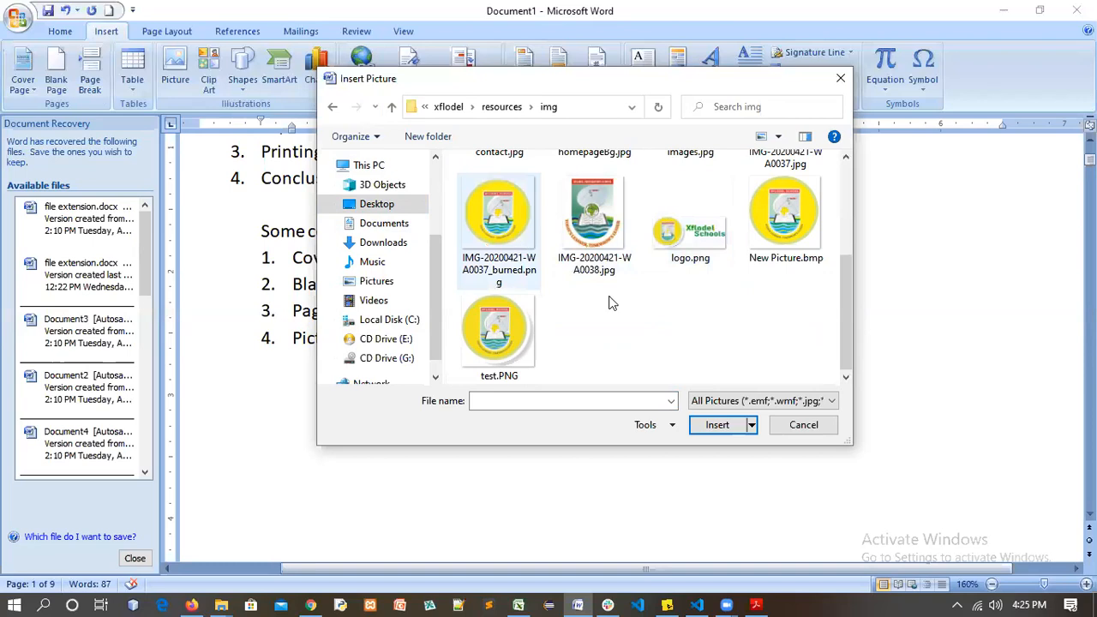
scroll(757, 251, up, 1)
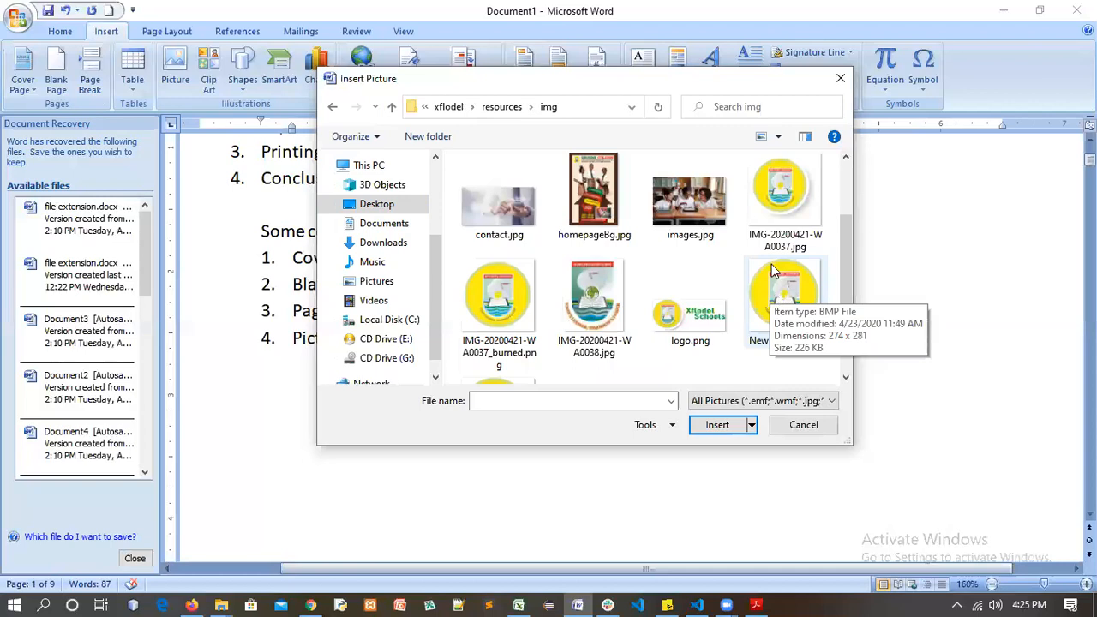
Insert the New Picture.bmp logo, then undo it with Ctrl+Z
click(774, 298)
click(729, 422)
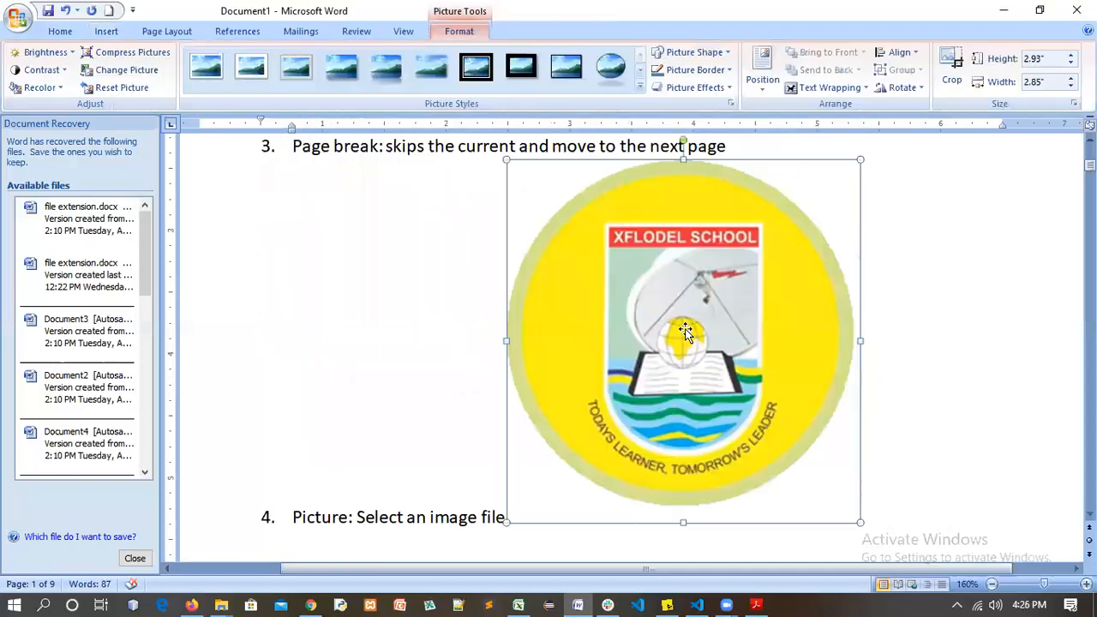
click(772, 298)
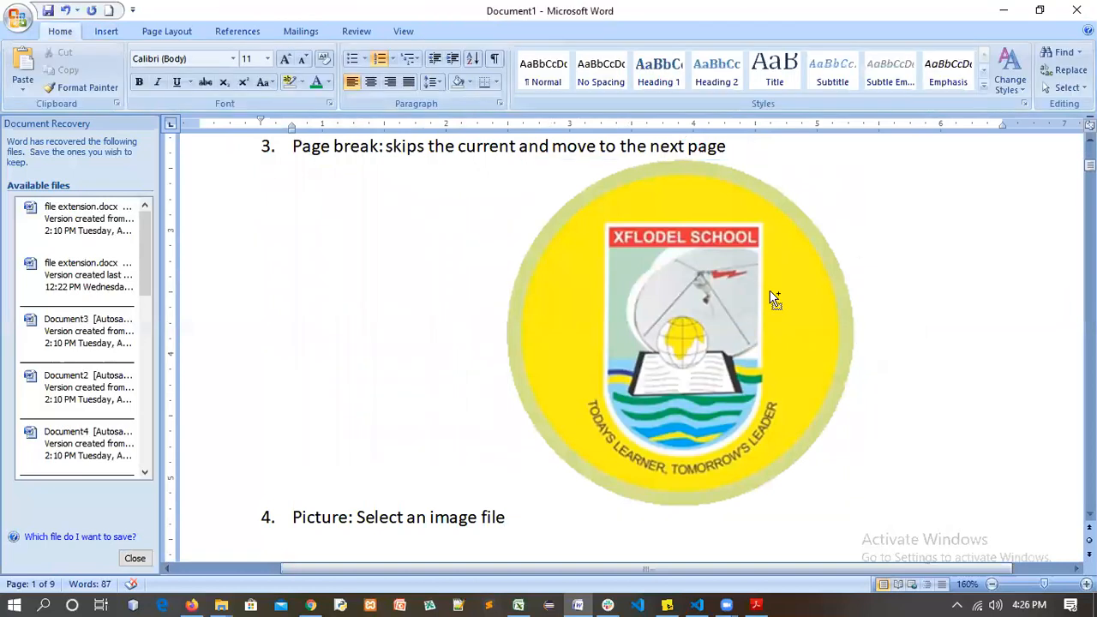
key(ctrl+z)
scroll(536, 328, up, 2)
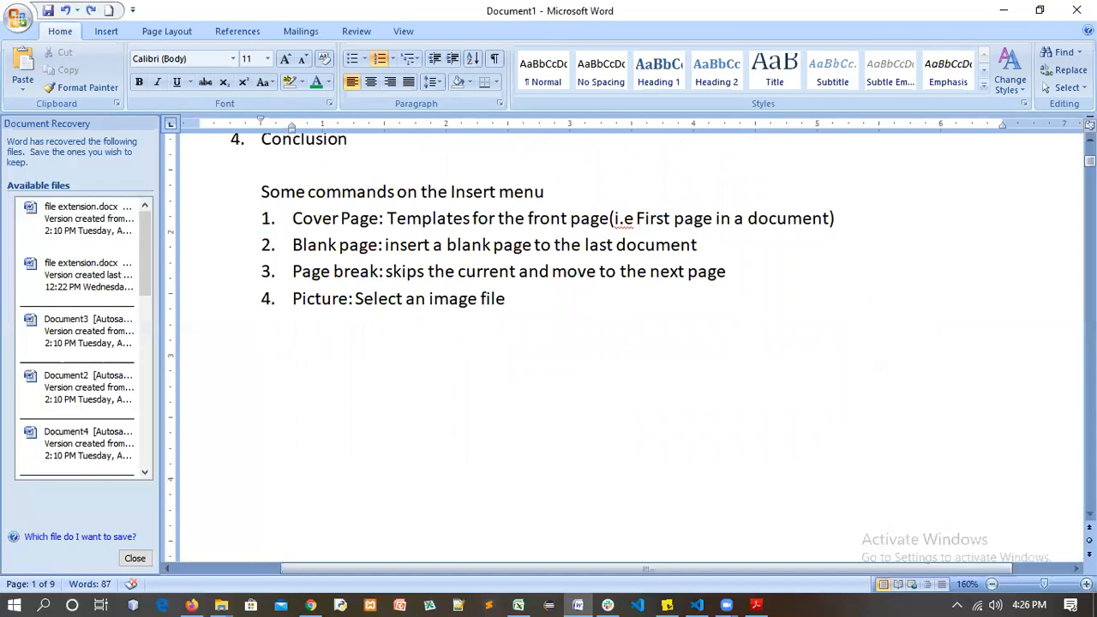
Start list item 5 and search Clip Art for 'APPLE'
key(Return)
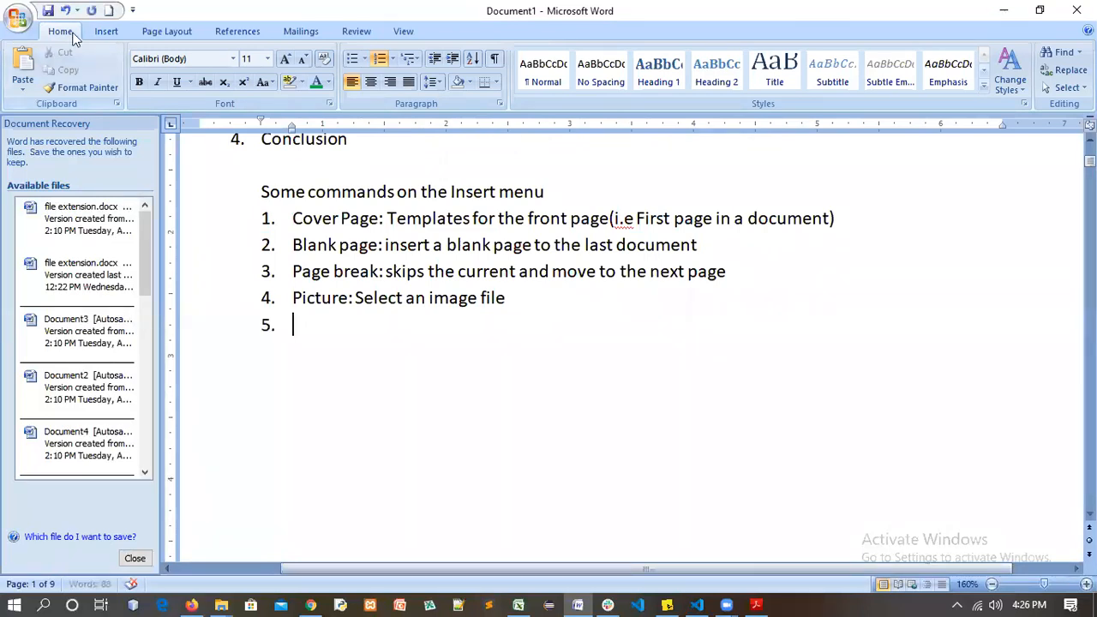
click(102, 32)
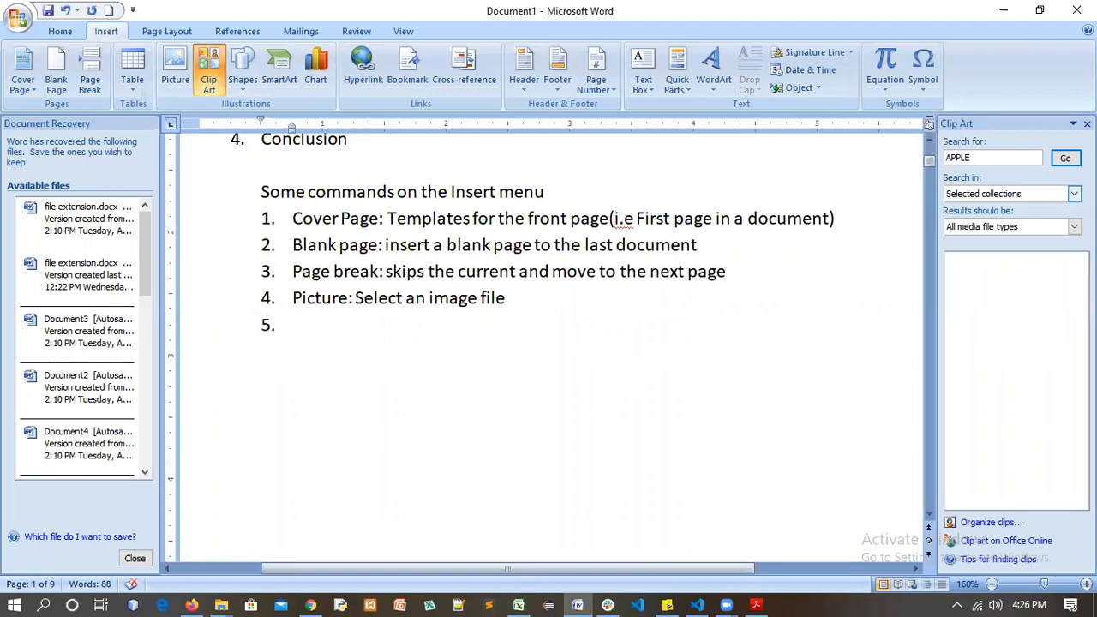
click(1074, 193)
click(1073, 193)
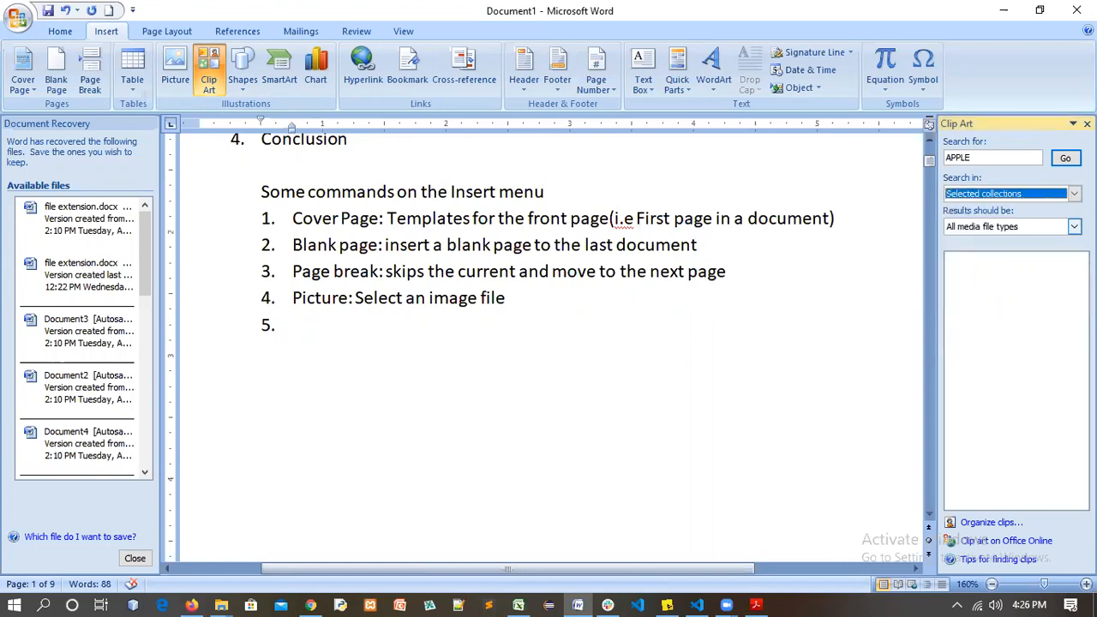
click(1065, 158)
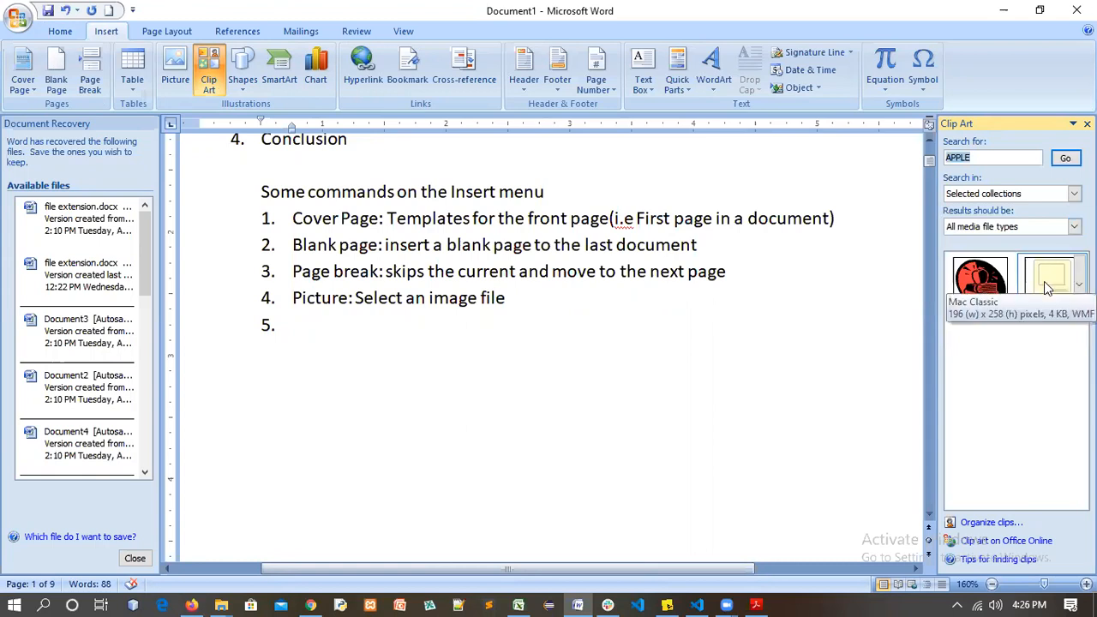
Insert the computer clip art and the apple-with-books clip art
click(1051, 283)
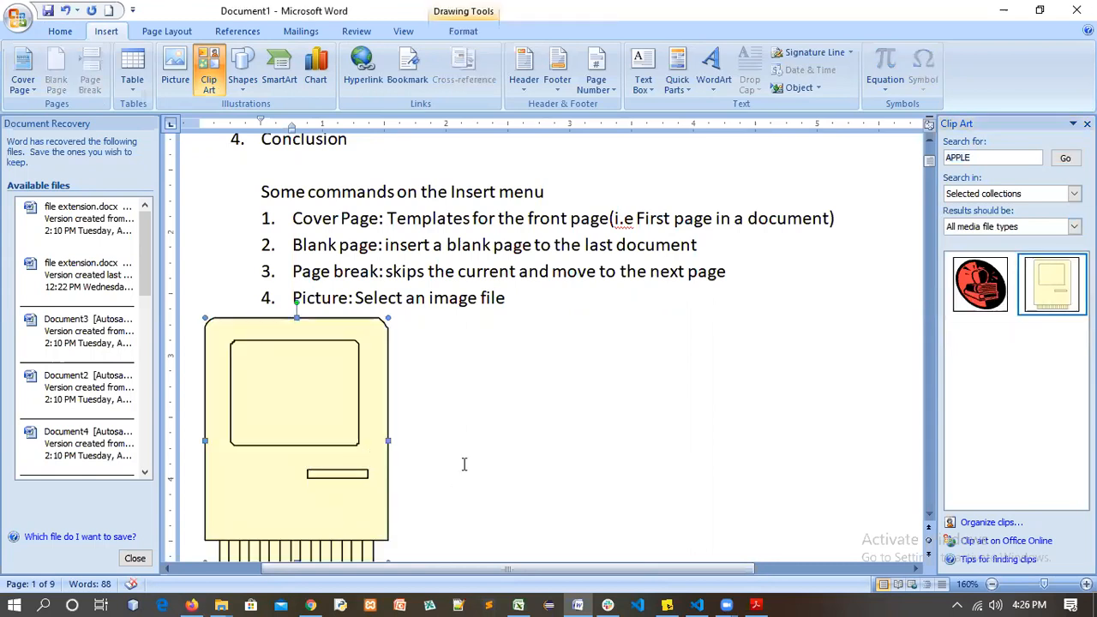
scroll(465, 464, down, 1)
scroll(486, 406, down, 1)
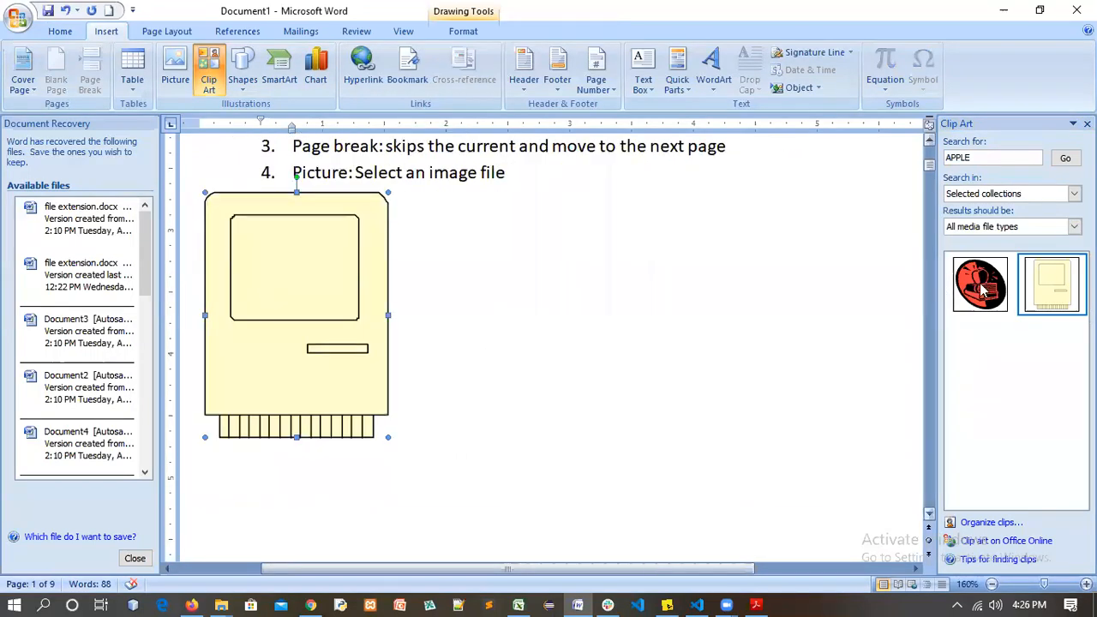
click(980, 284)
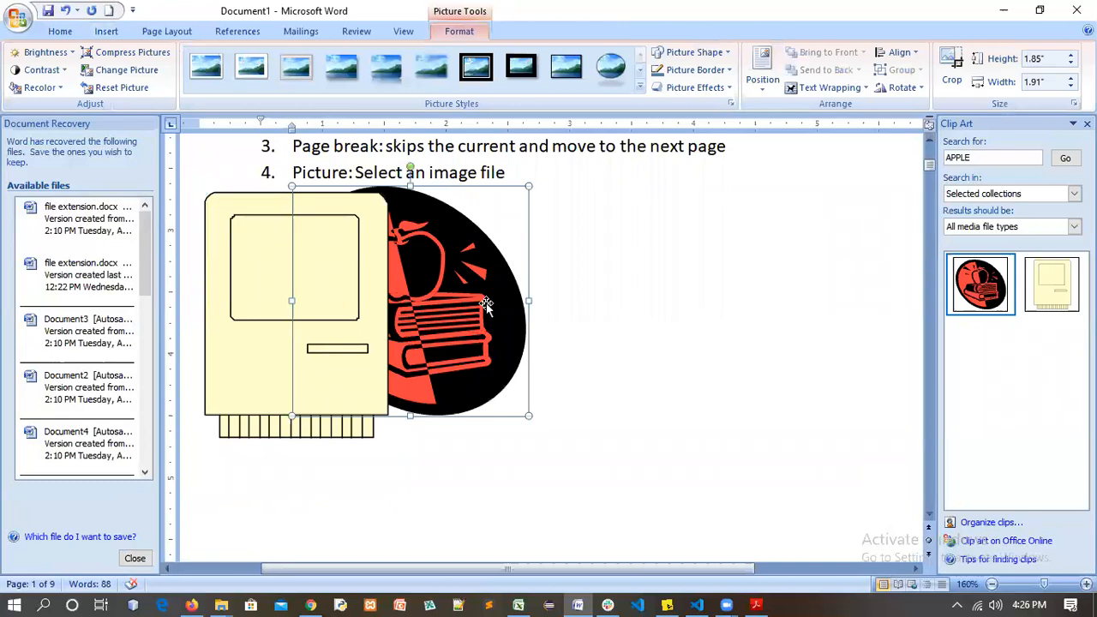
Delete both clip arts, type 'clip art: selecting an icon like images', and start item 6
key(Delete)
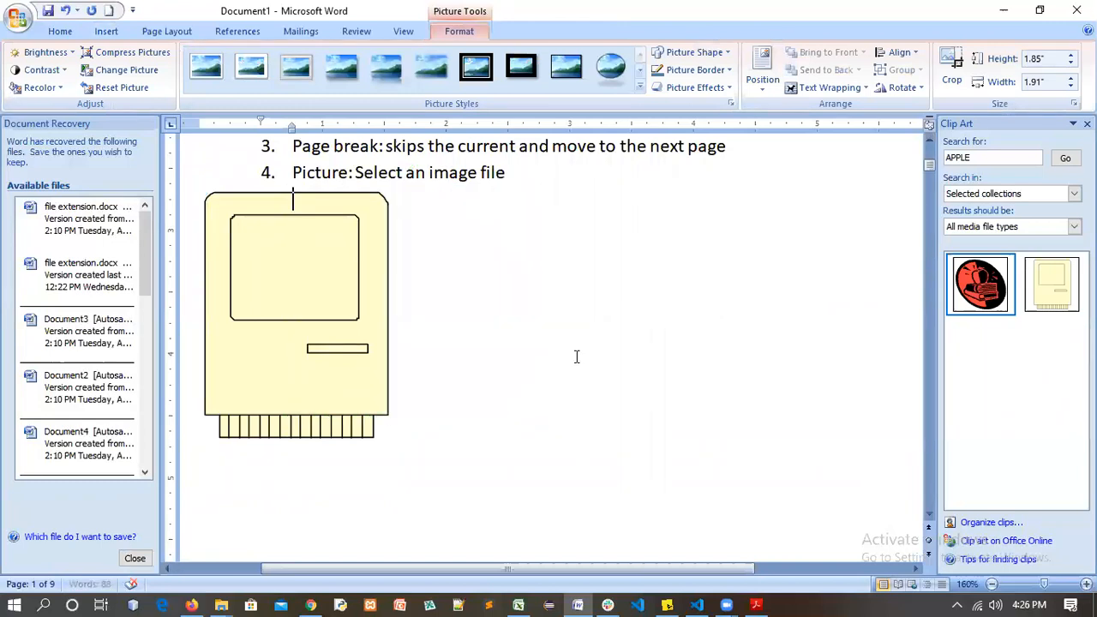
key(Delete)
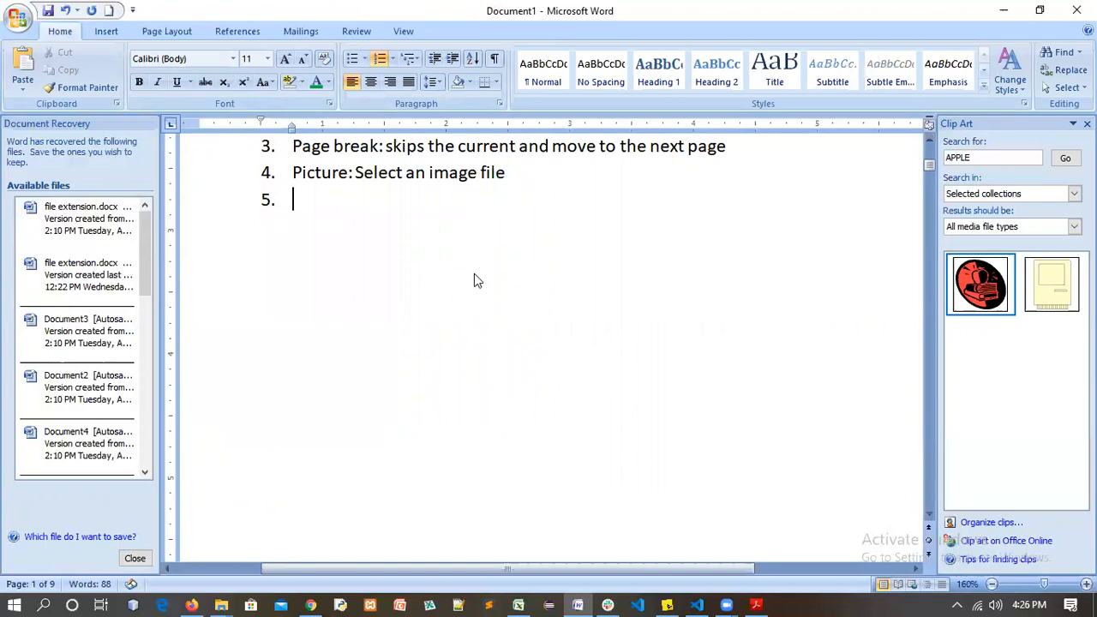
text(clip)
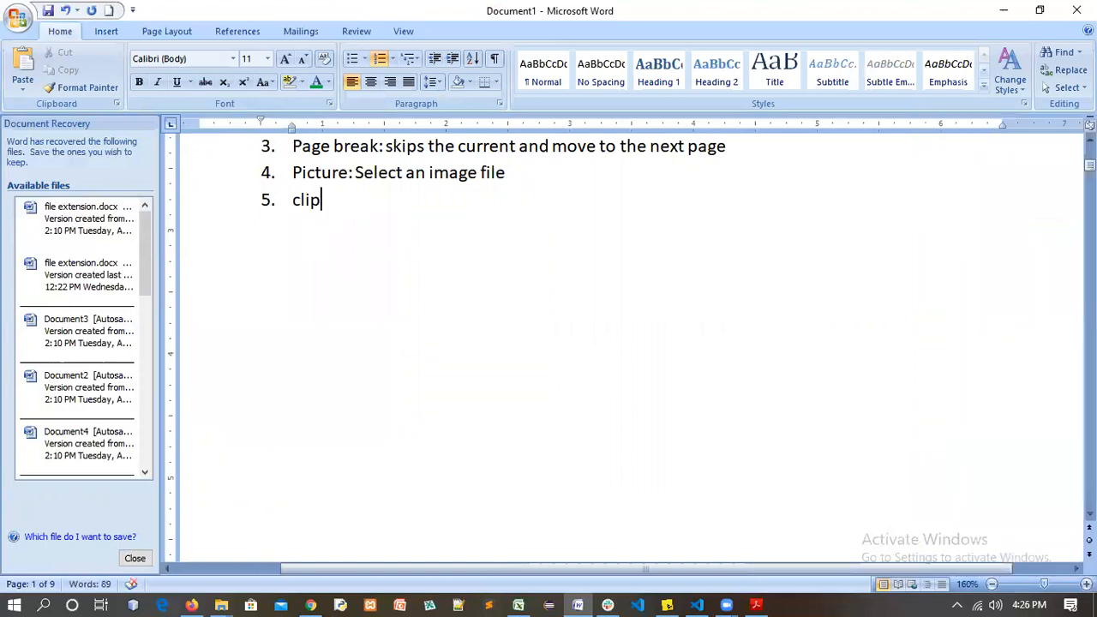
text( art: )
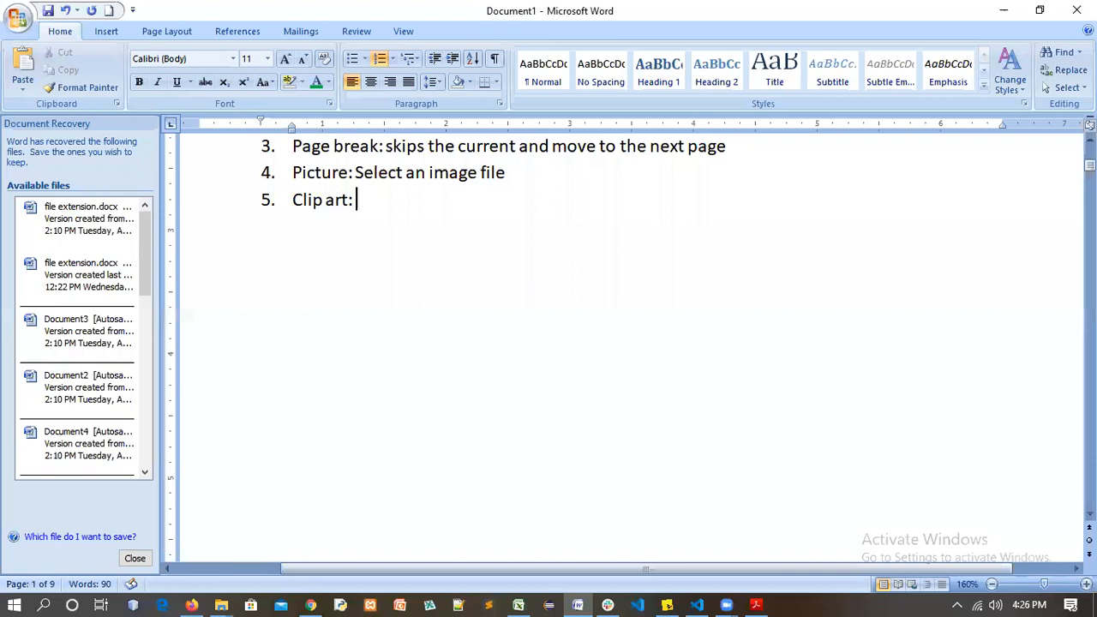
text(selectin)
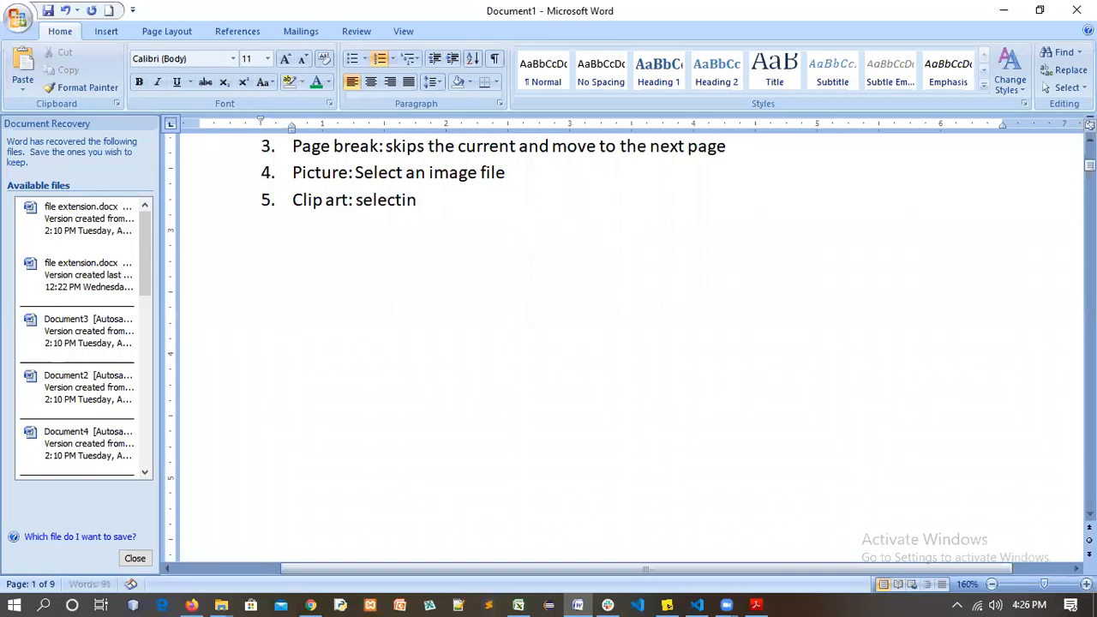
text(g an icon like images)
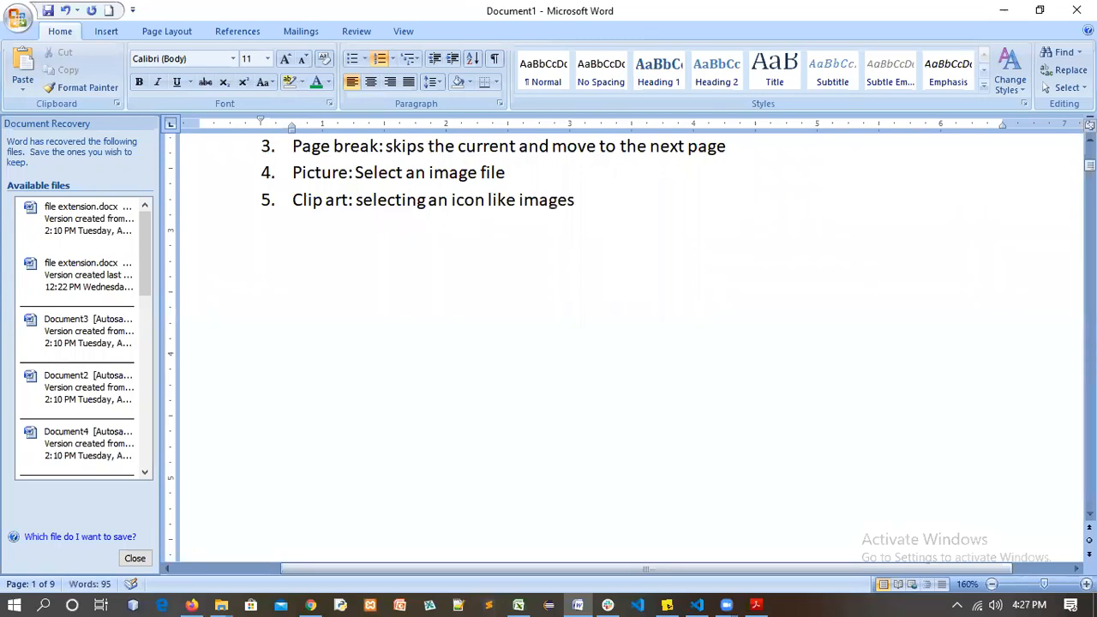
key(Return)
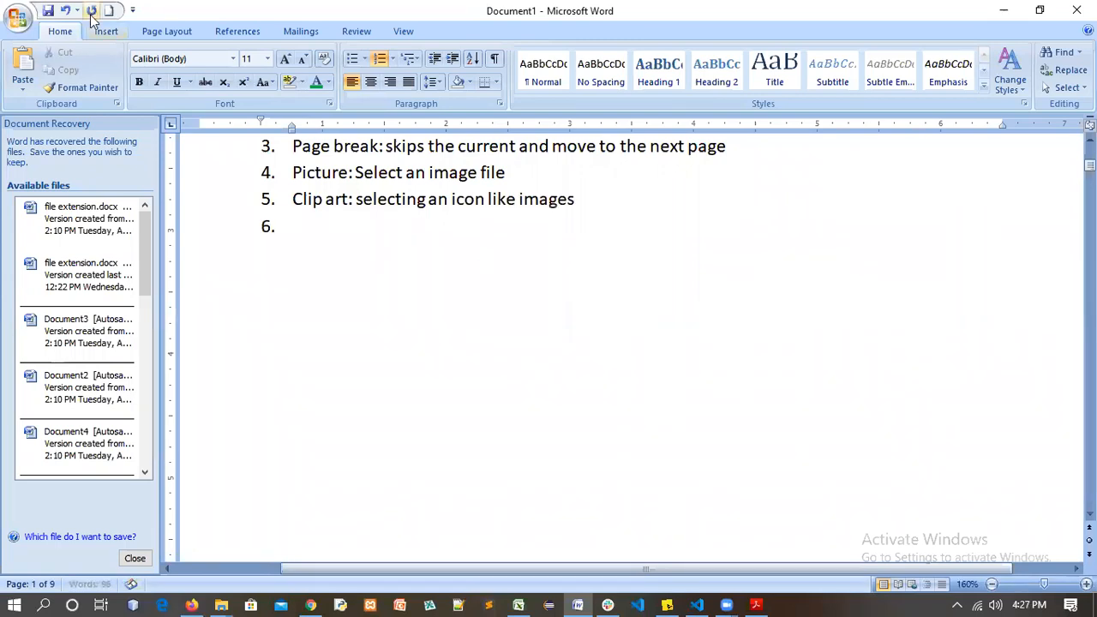
Draw a long right-pointing arrow line below item 6
click(107, 32)
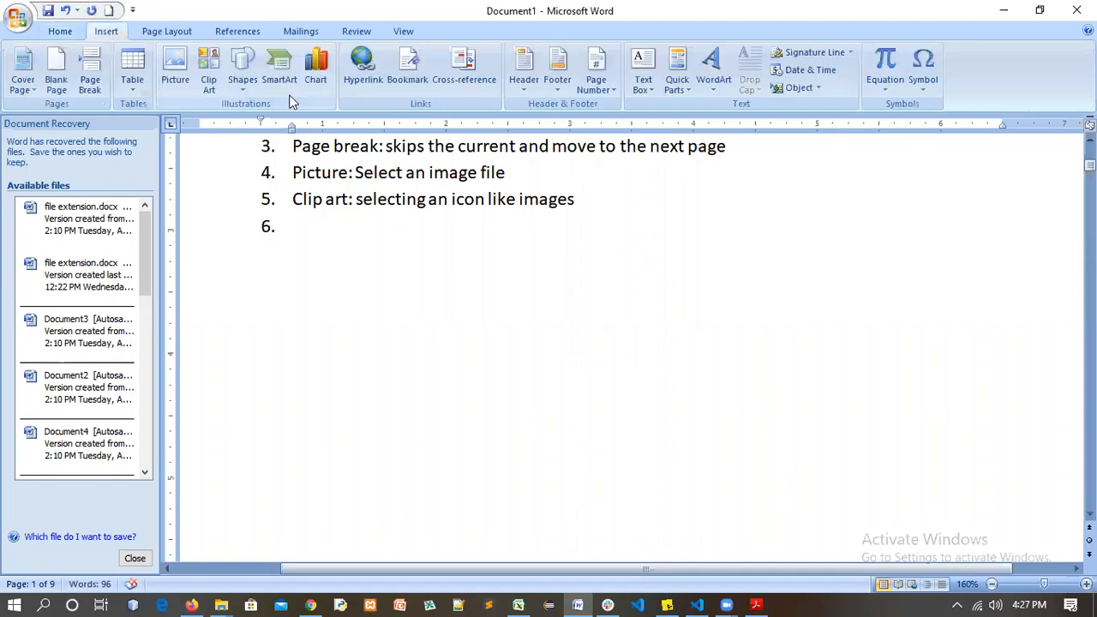
click(246, 85)
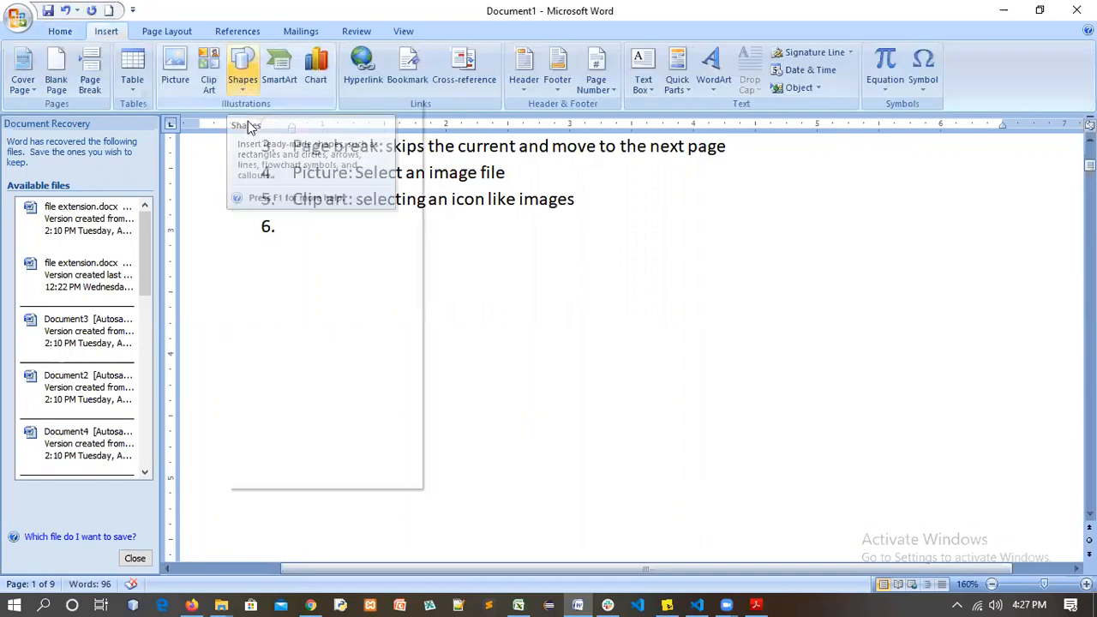
click(244, 90)
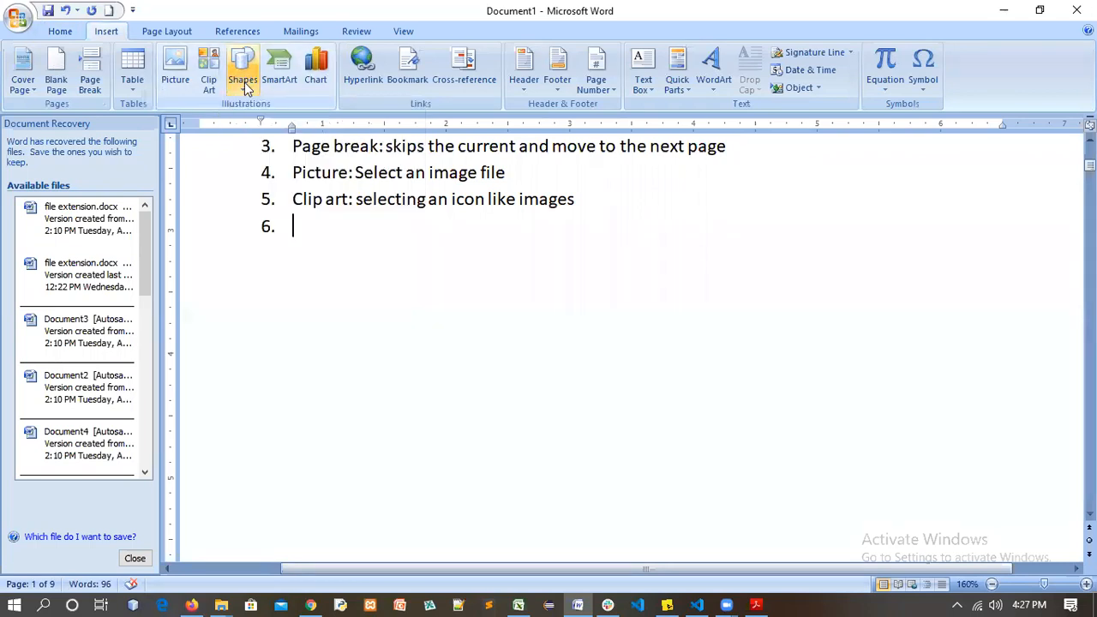
click(243, 96)
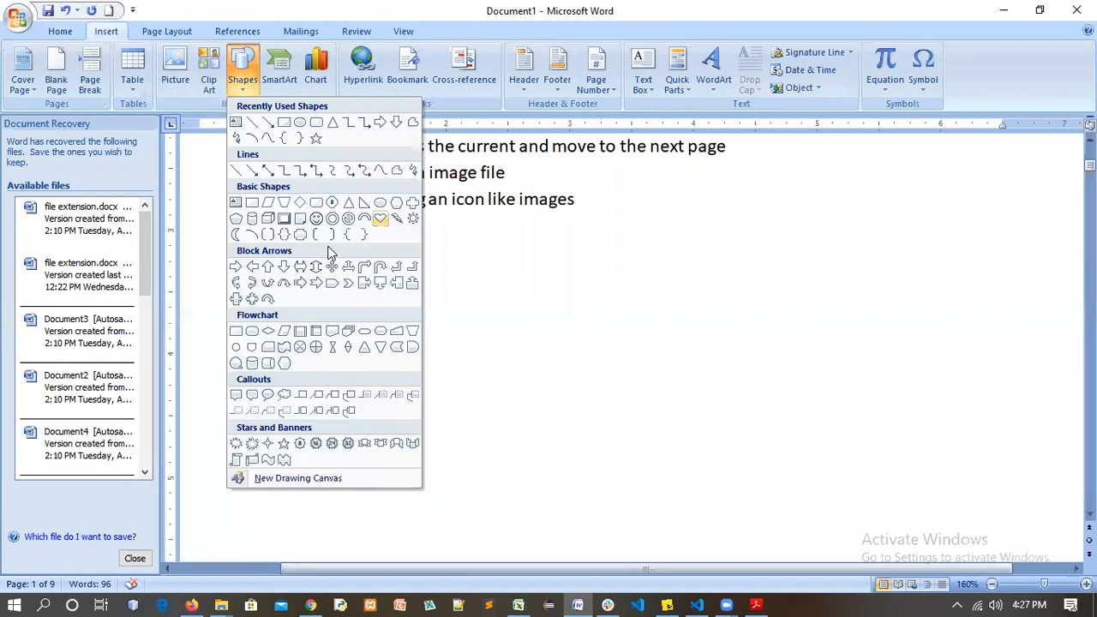
click(283, 123)
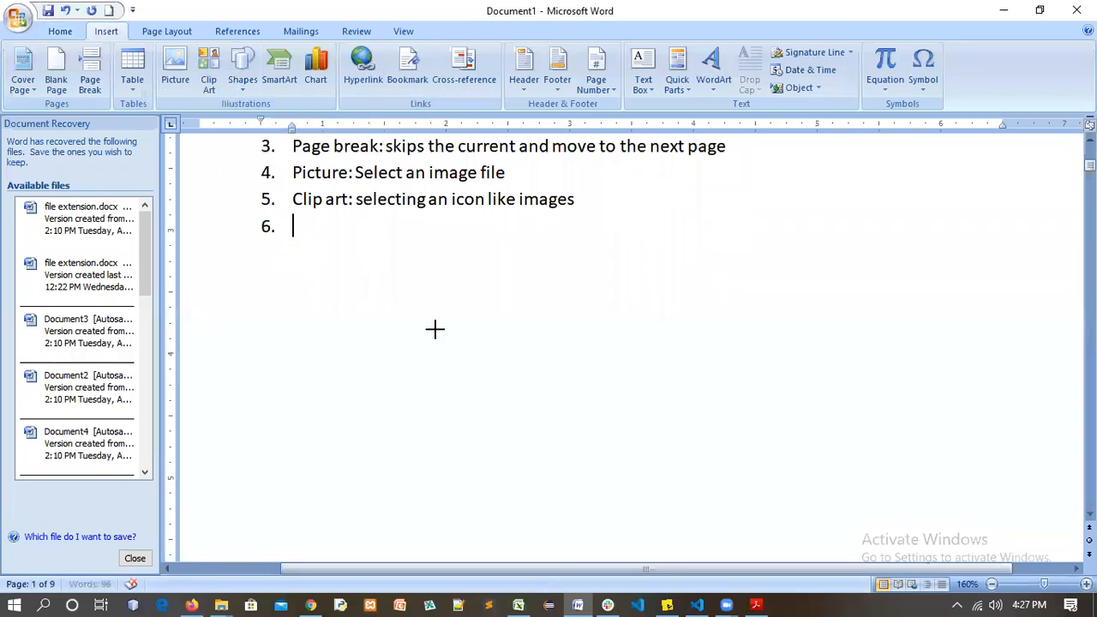
drag(303, 269, 756, 266)
Draw a rectangle below the arrow line, then pick a block arrow shape
click(107, 31)
click(244, 84)
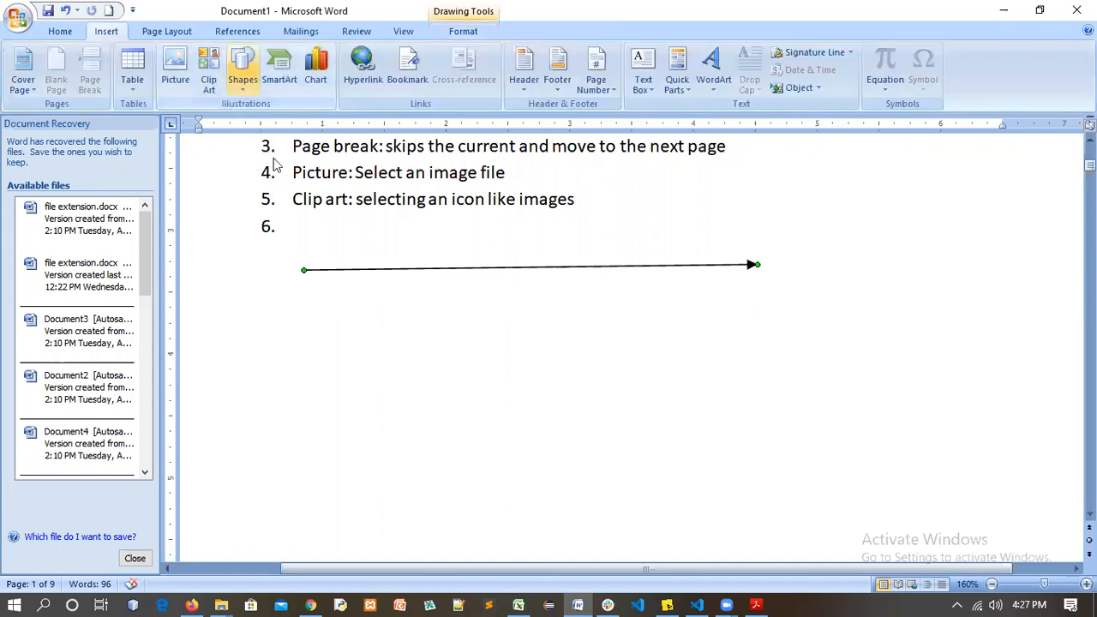
click(287, 124)
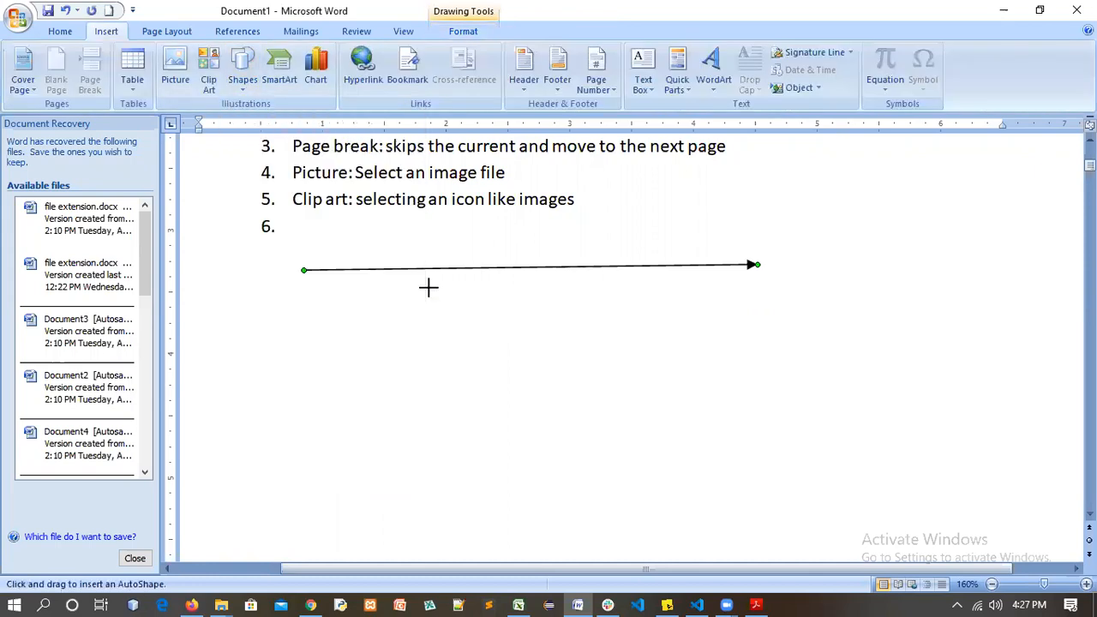
drag(724, 439, 428, 289)
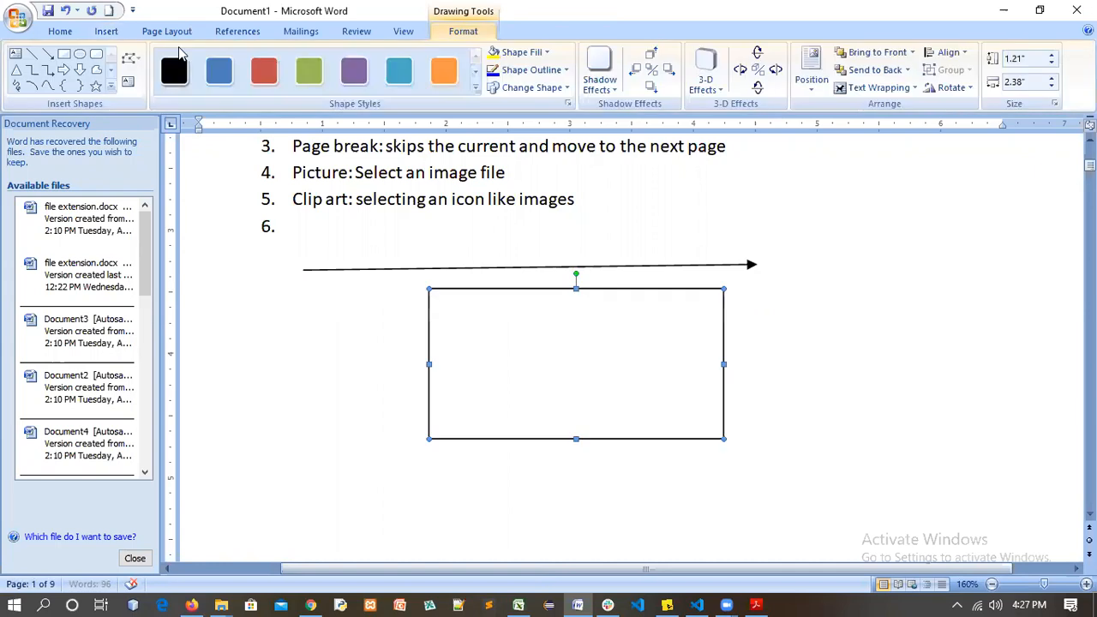
click(111, 32)
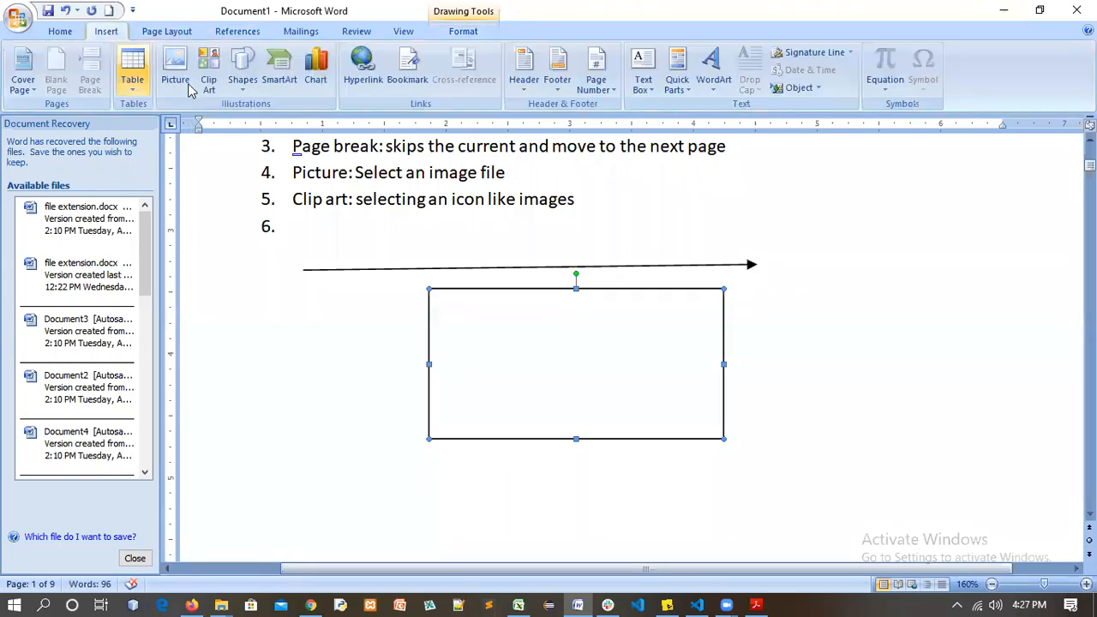
click(244, 77)
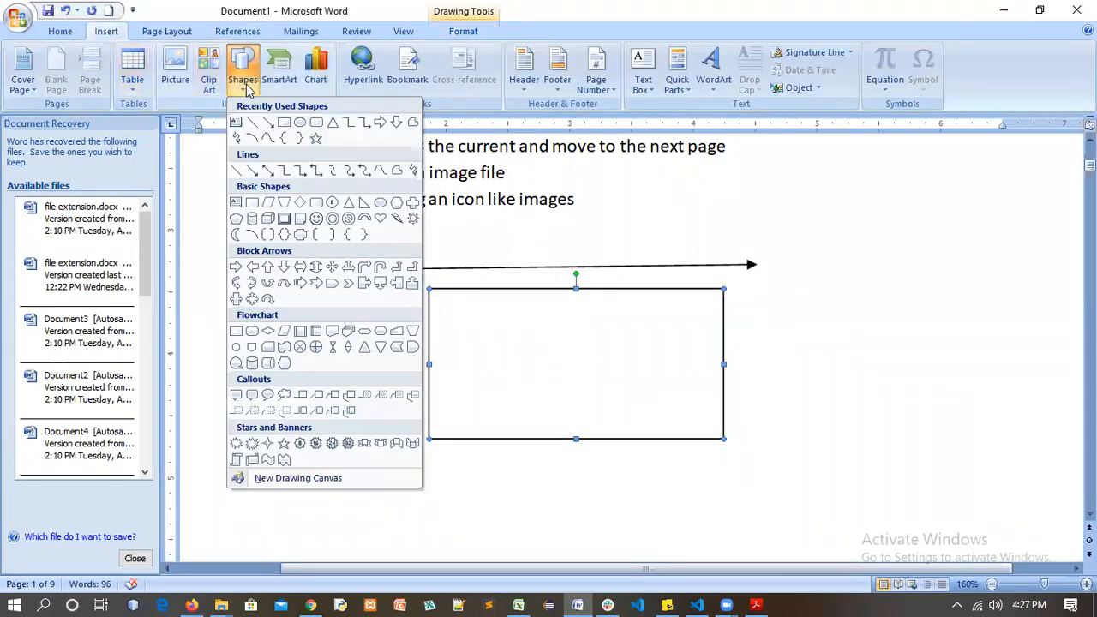
click(281, 267)
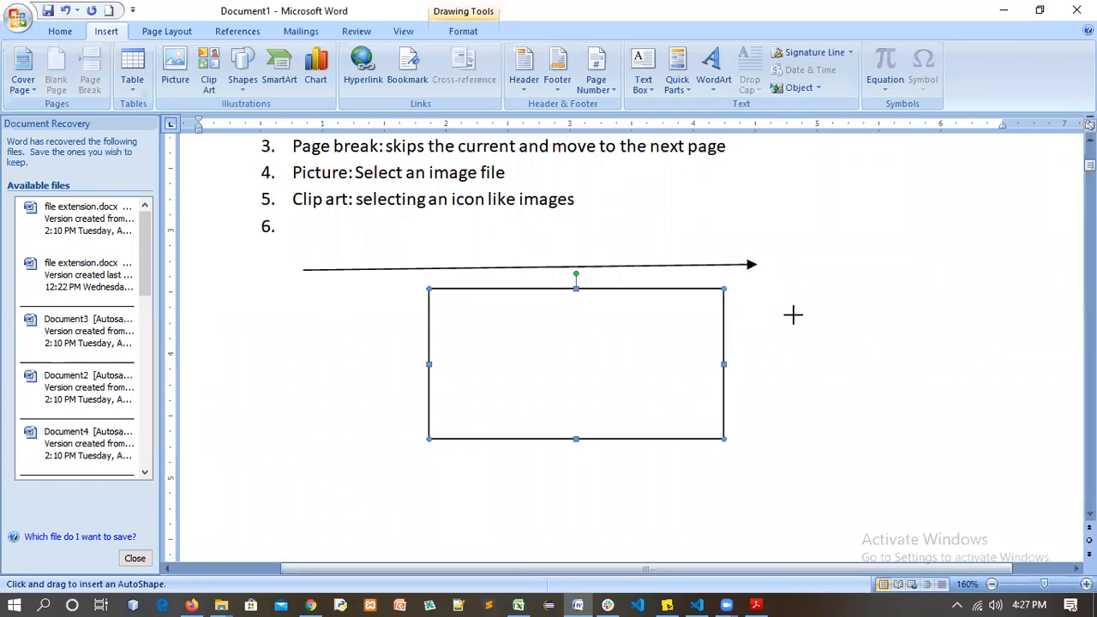
Draw a block down arrow and move it over the rectangle
mouse_move(793, 314)
mouse_down()
mouse_move(913, 412)
mouse_move(937, 452)
mouse_move(804, 469)
mouse_move(914, 411)
mouse_move(935, 342)
mouse_move(916, 451)
mouse_move(962, 473)
mouse_up()
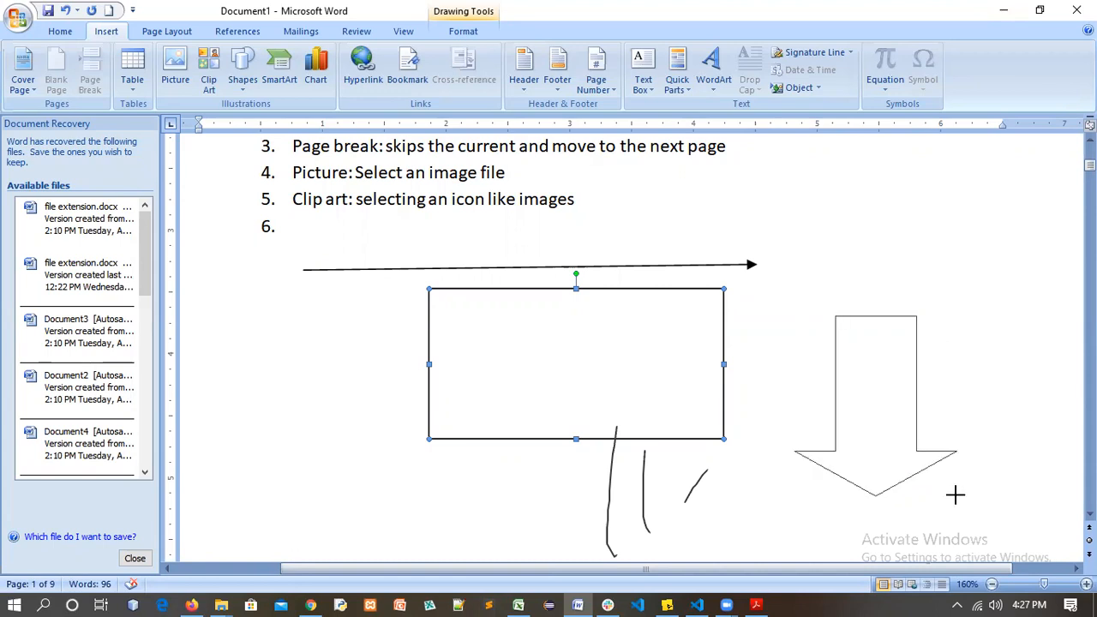
click(918, 362)
drag(870, 393, 577, 449)
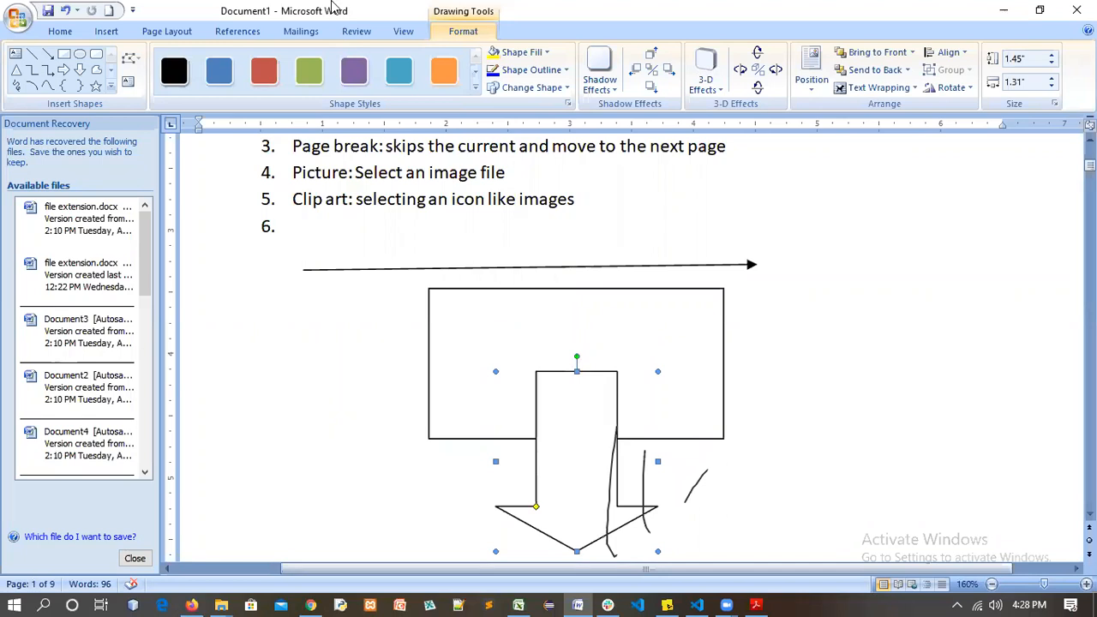
Draw an isosceles triangle on the right and a cube on the left
click(107, 32)
click(243, 69)
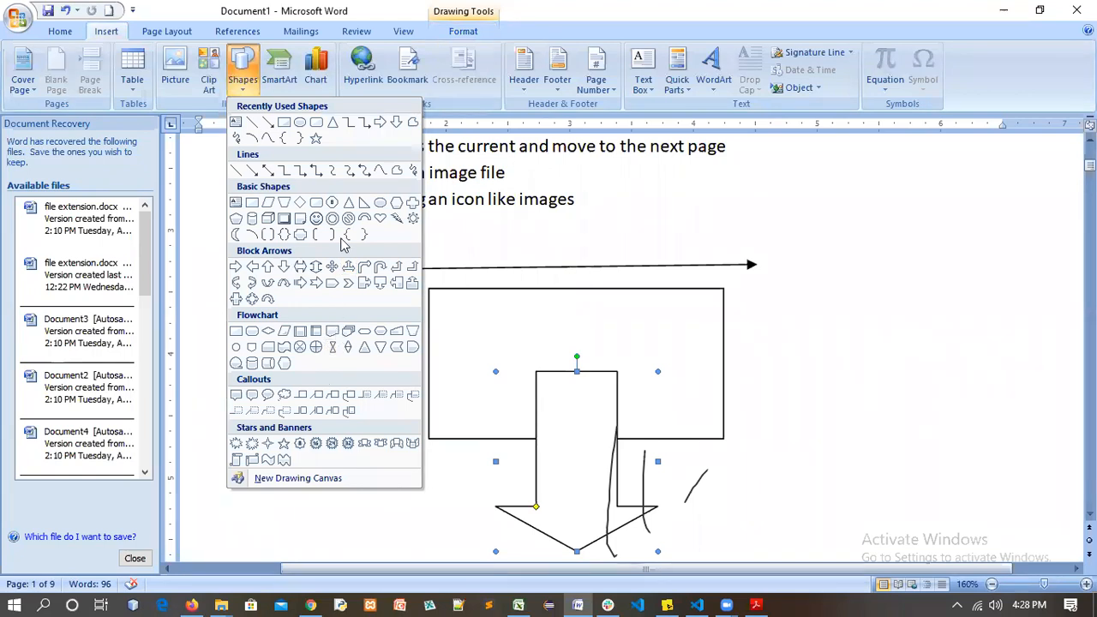
click(352, 202)
mouse_move(809, 360)
mouse_down()
mouse_move(862, 451)
mouse_move(930, 512)
mouse_up()
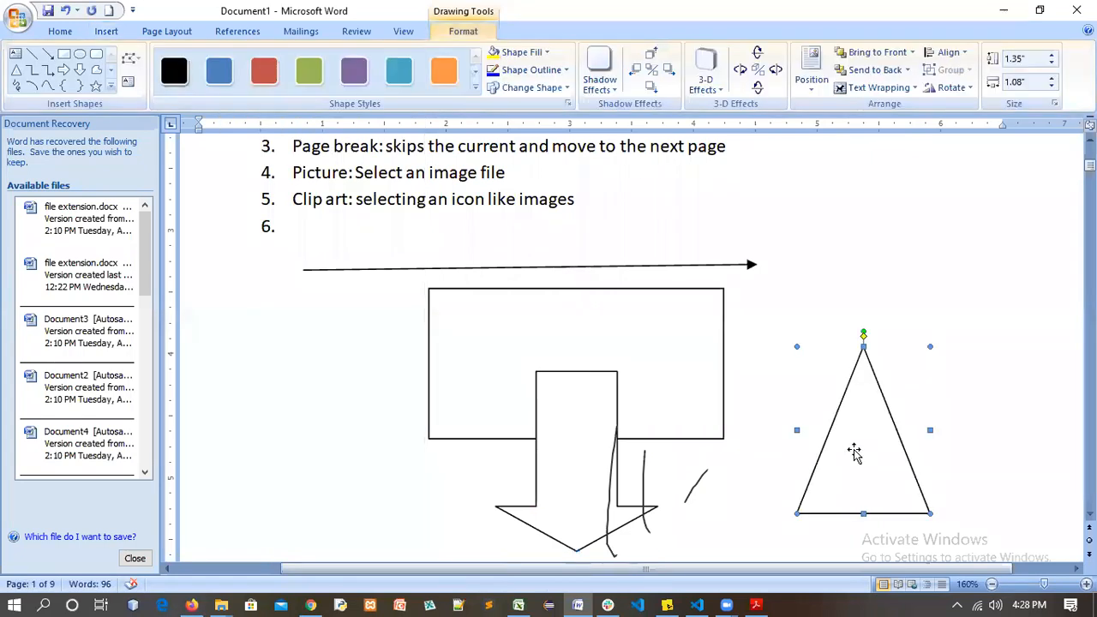
click(106, 32)
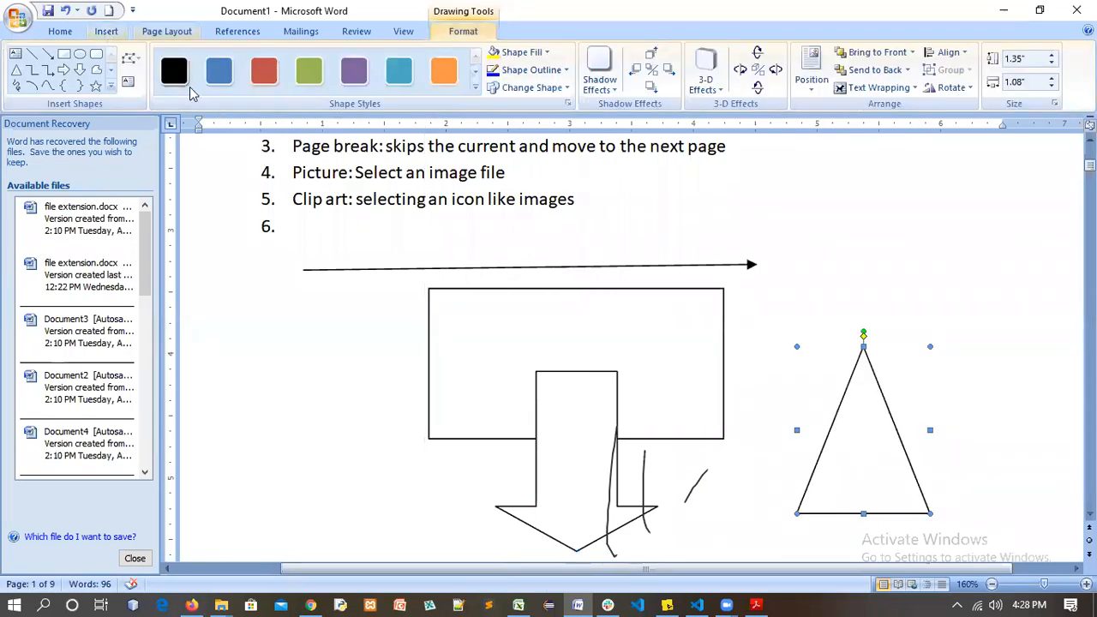
click(242, 70)
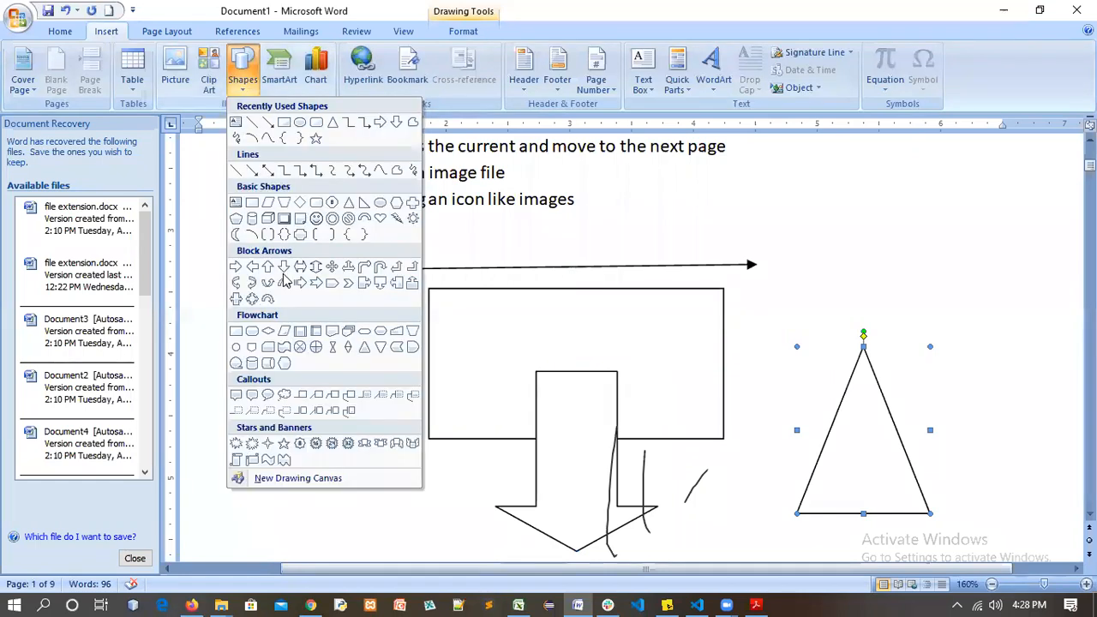
click(266, 233)
drag(294, 333, 464, 531)
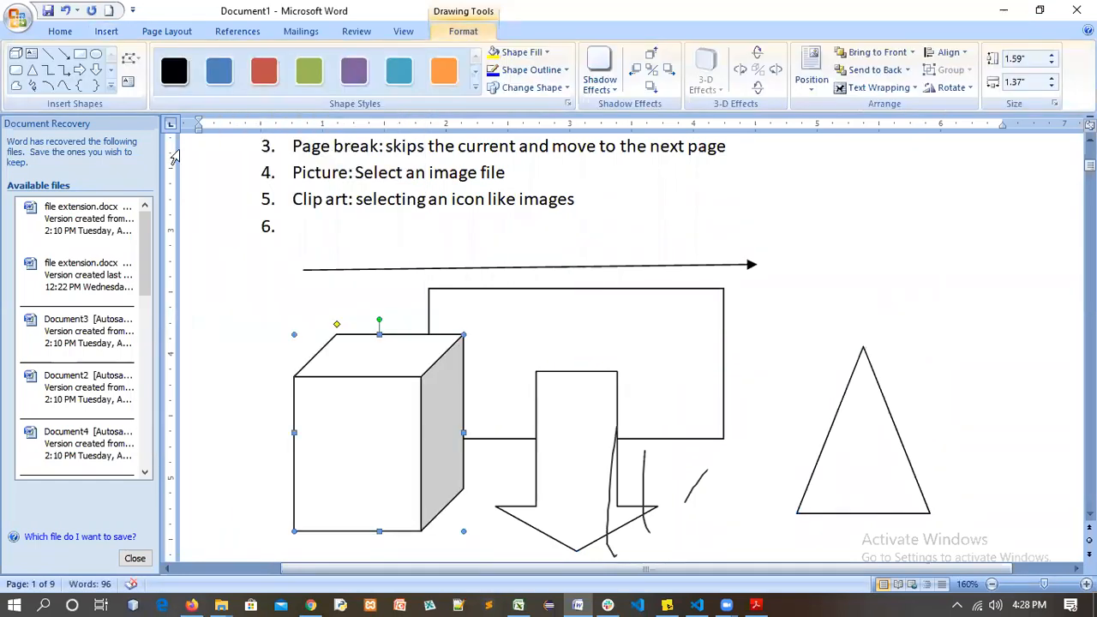
Select the line, cube, rectangle, down arrow and triangle together
click(264, 282)
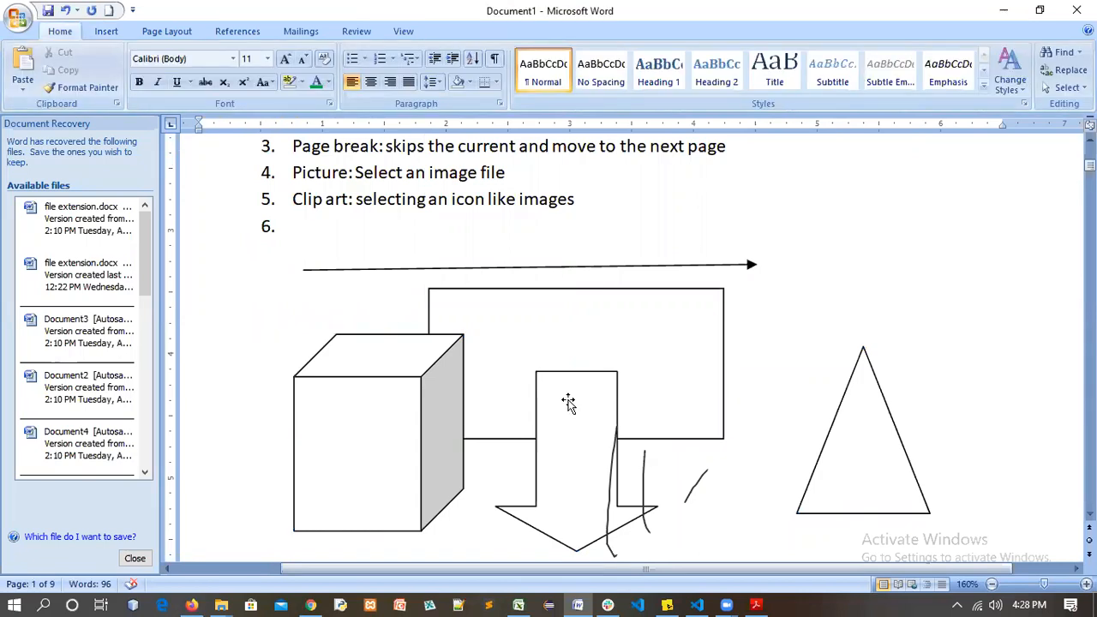
click(332, 268)
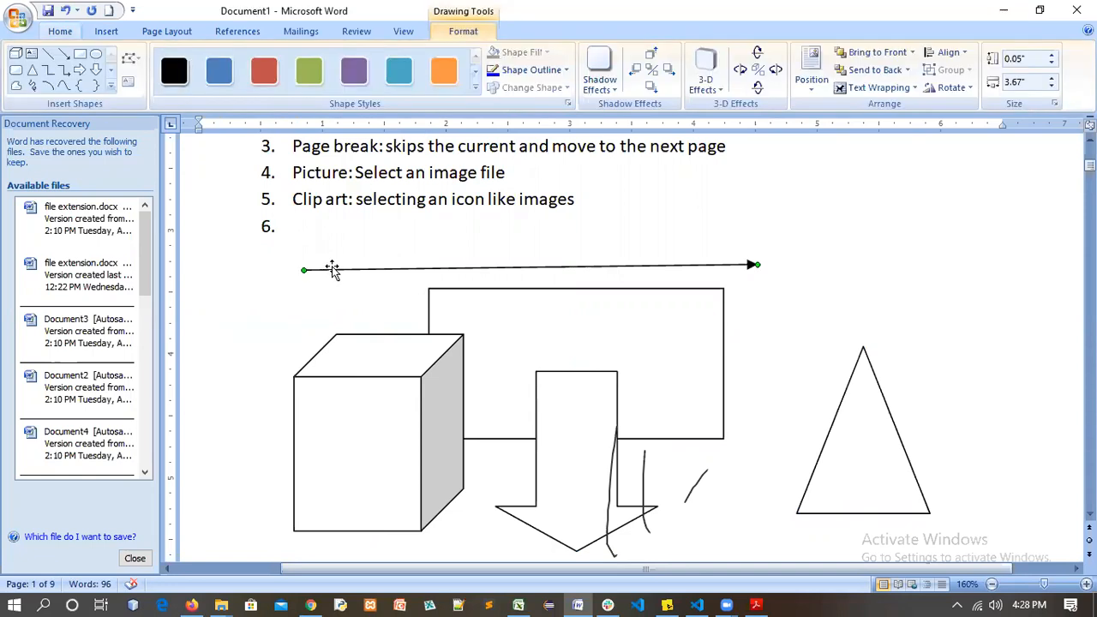
shift+click(435, 371)
shift+click(602, 433)
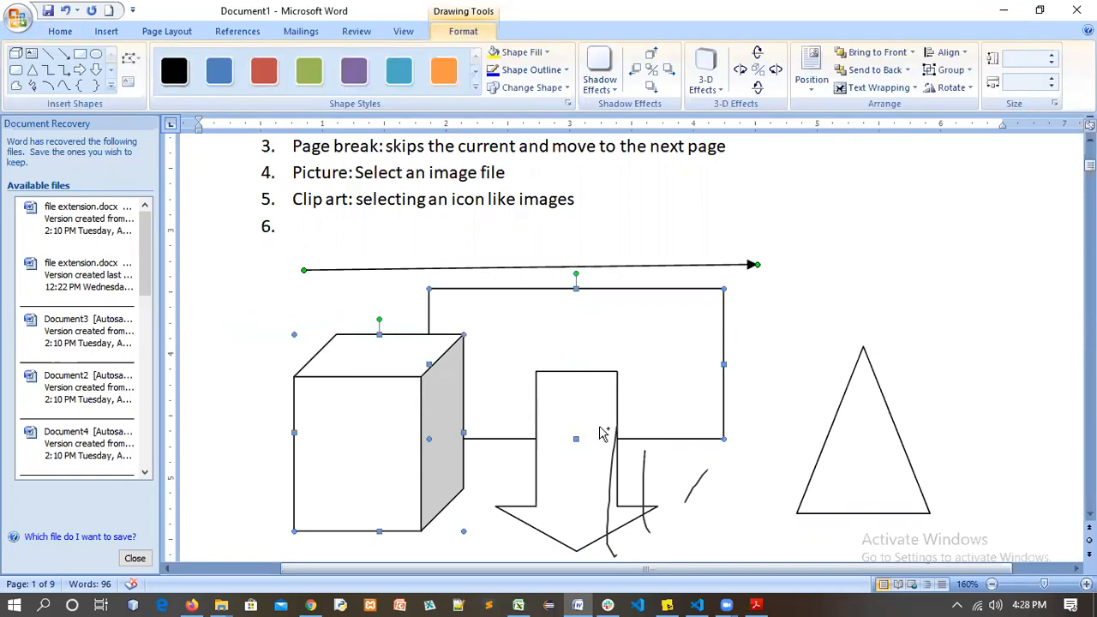
shift+click(591, 490)
shift+click(852, 446)
Delete all five selected shapes and scroll down the page
key(Delete)
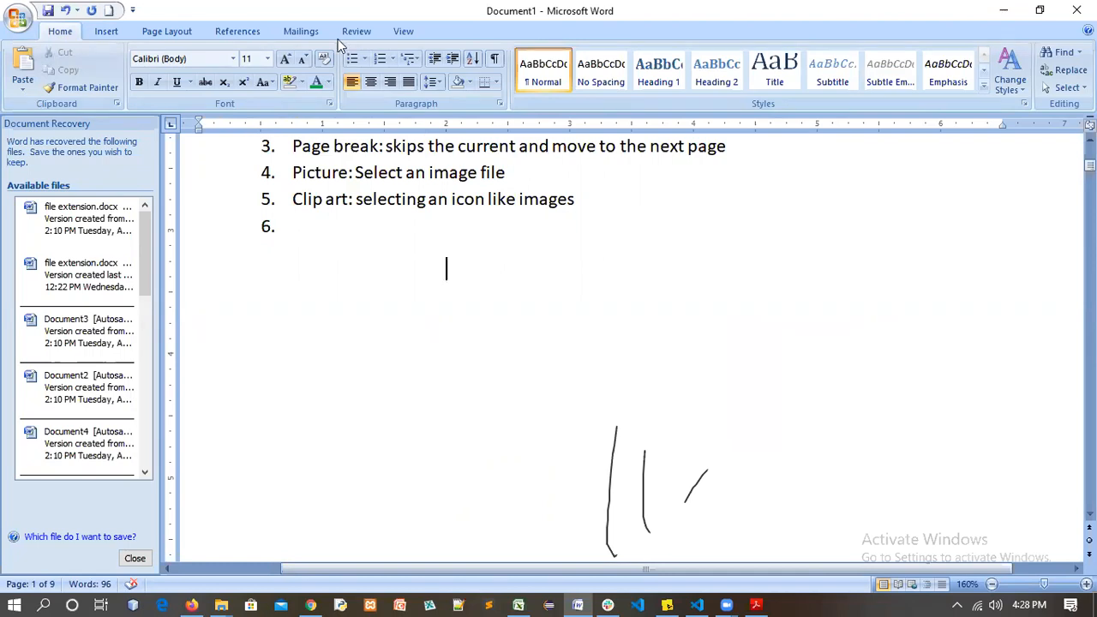
click(106, 30)
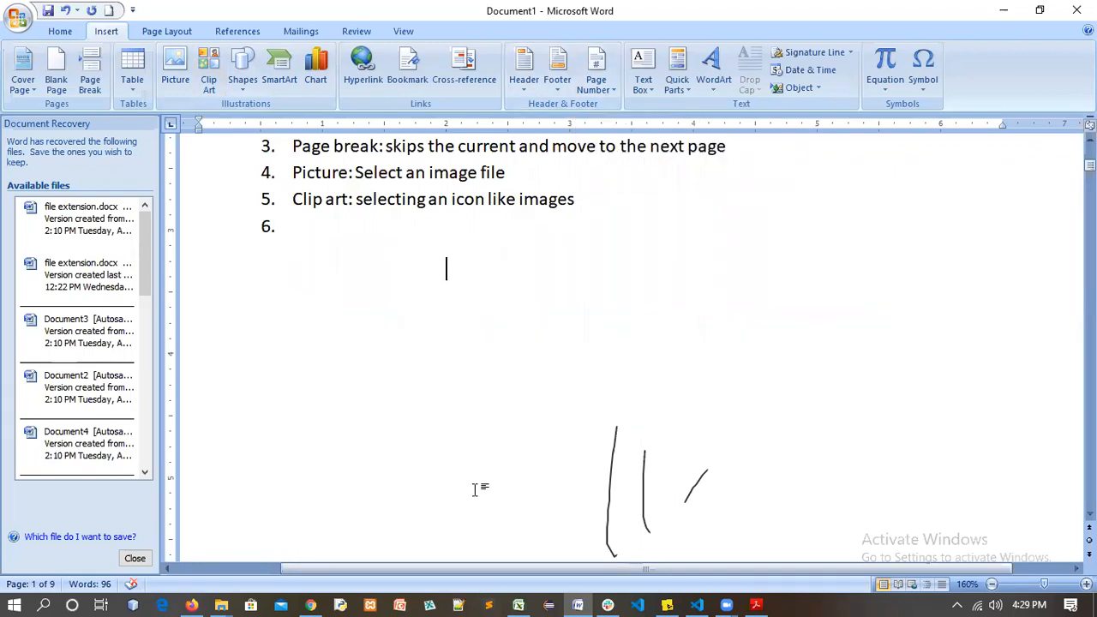
scroll(45, 589, down, 2)
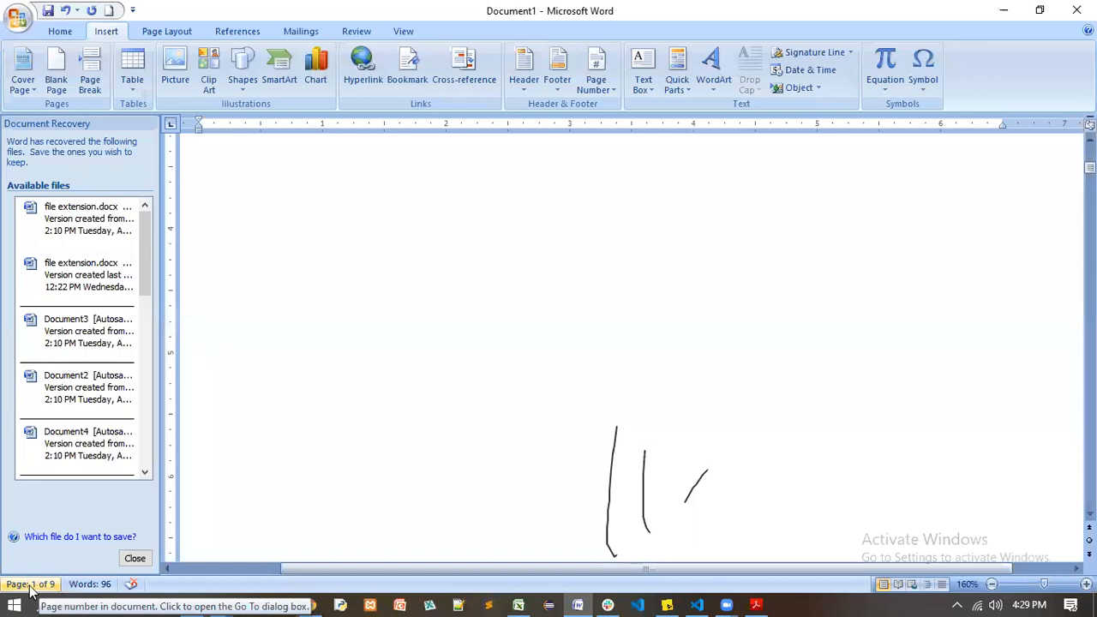
click(605, 93)
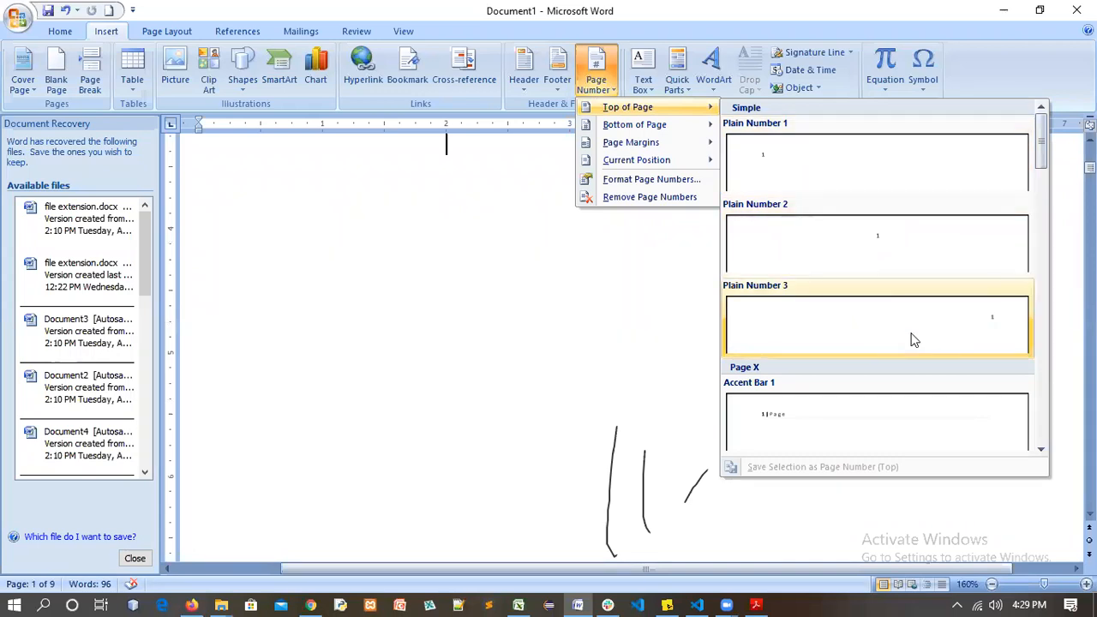
mouse_move(662, 127)
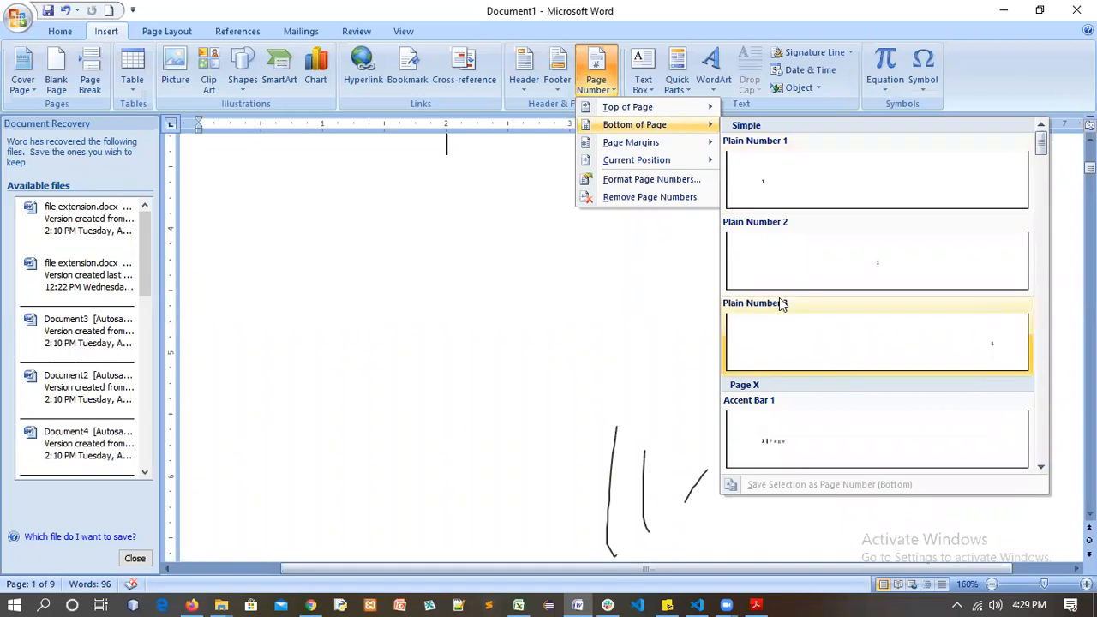
mouse_move(673, 148)
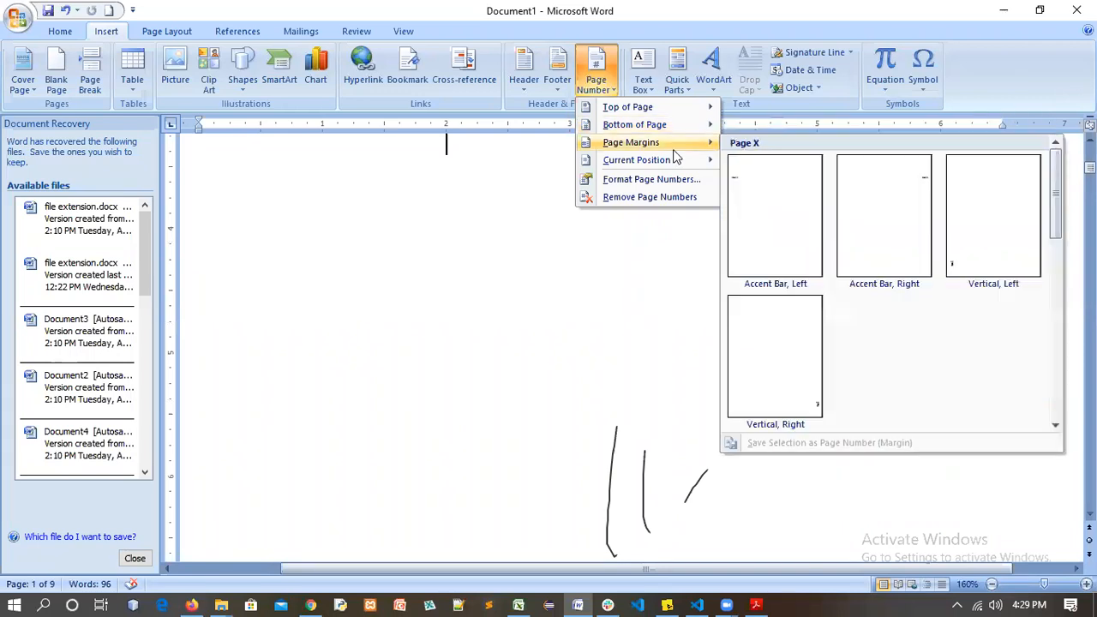
click(639, 256)
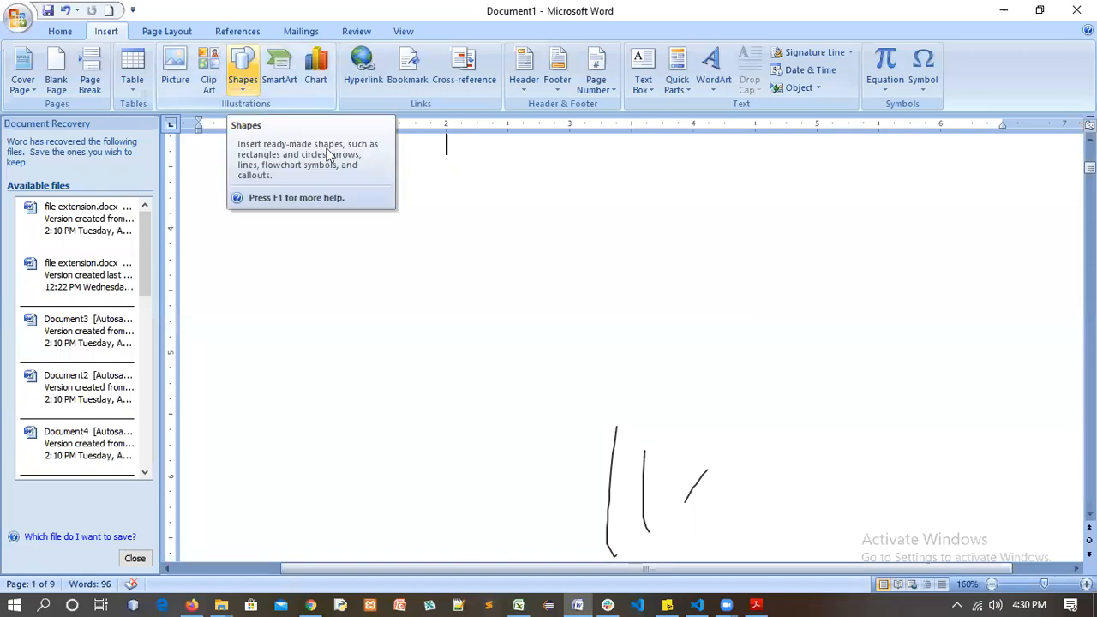
click(247, 87)
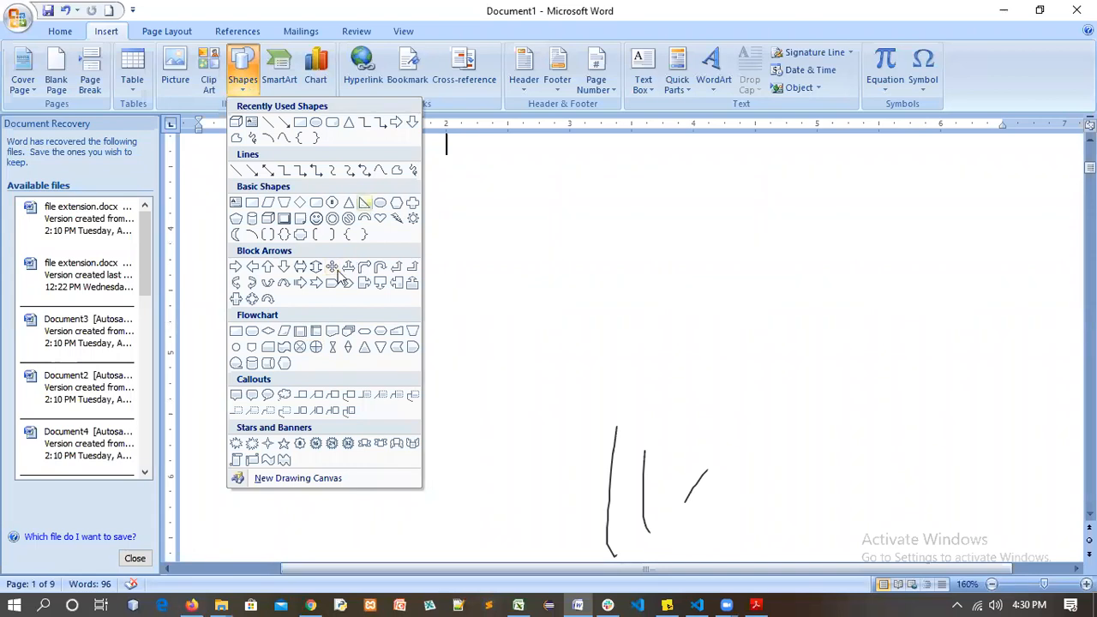
click(267, 392)
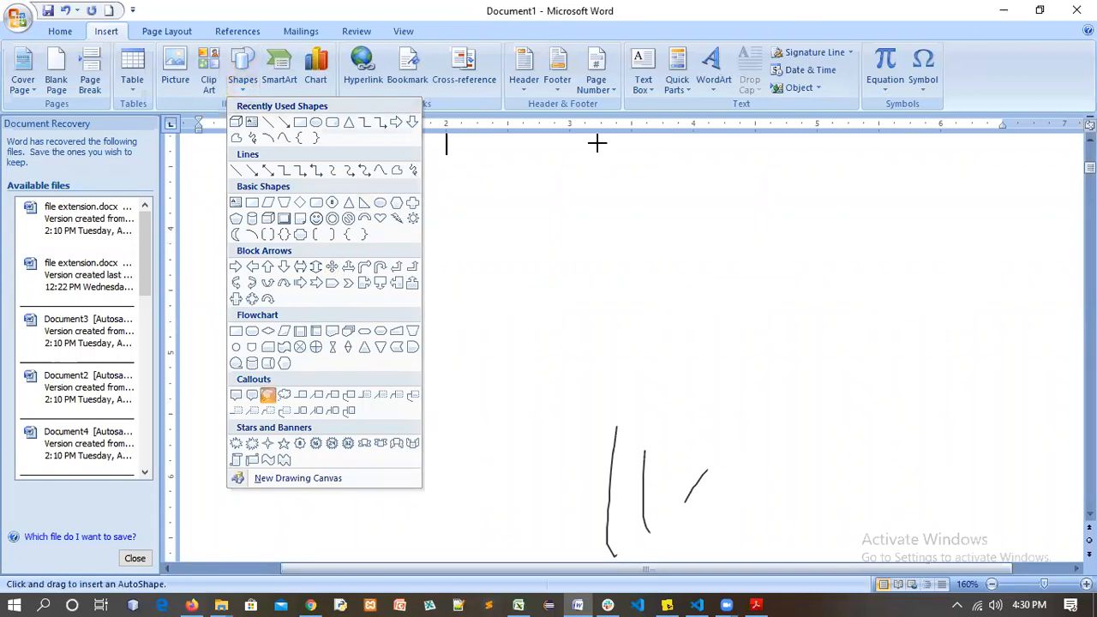
drag(440, 192, 748, 434)
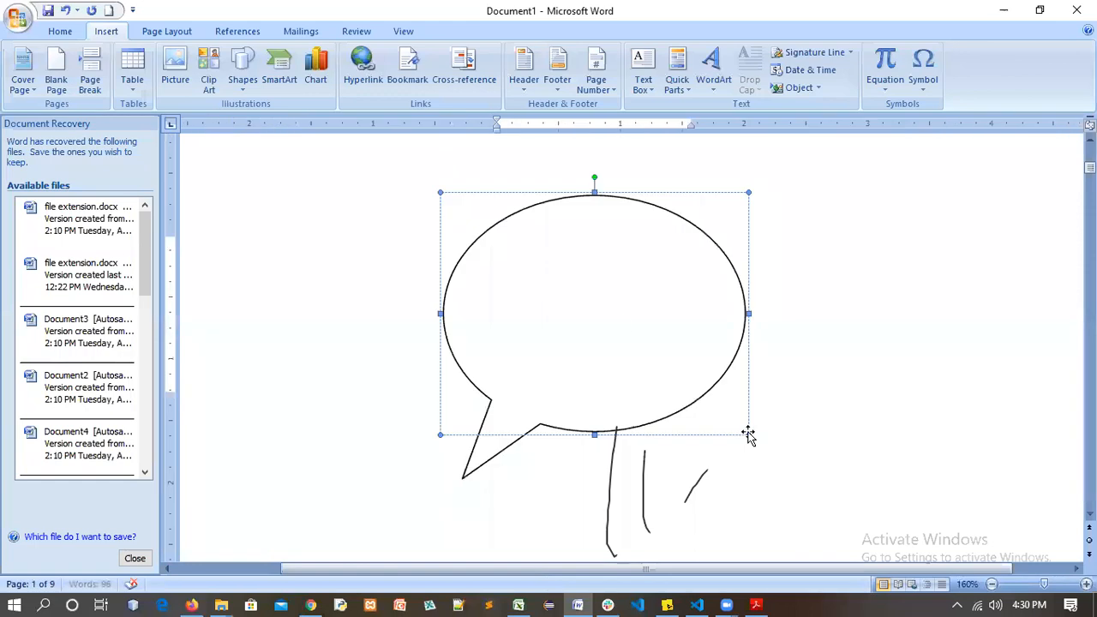
drag(667, 208, 761, 192)
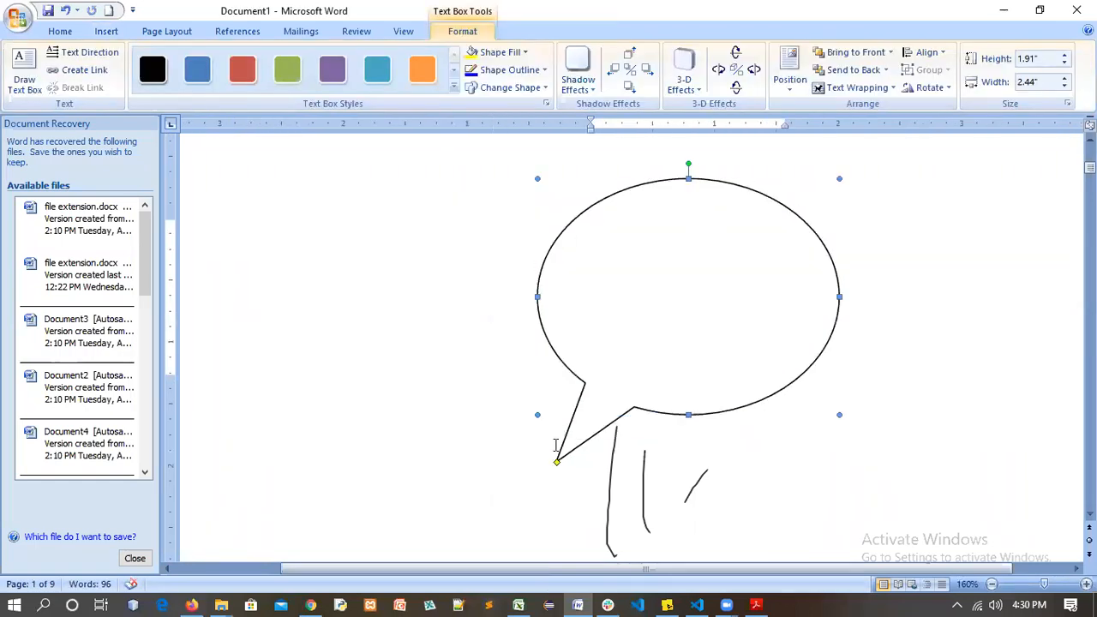
drag(555, 464, 497, 448)
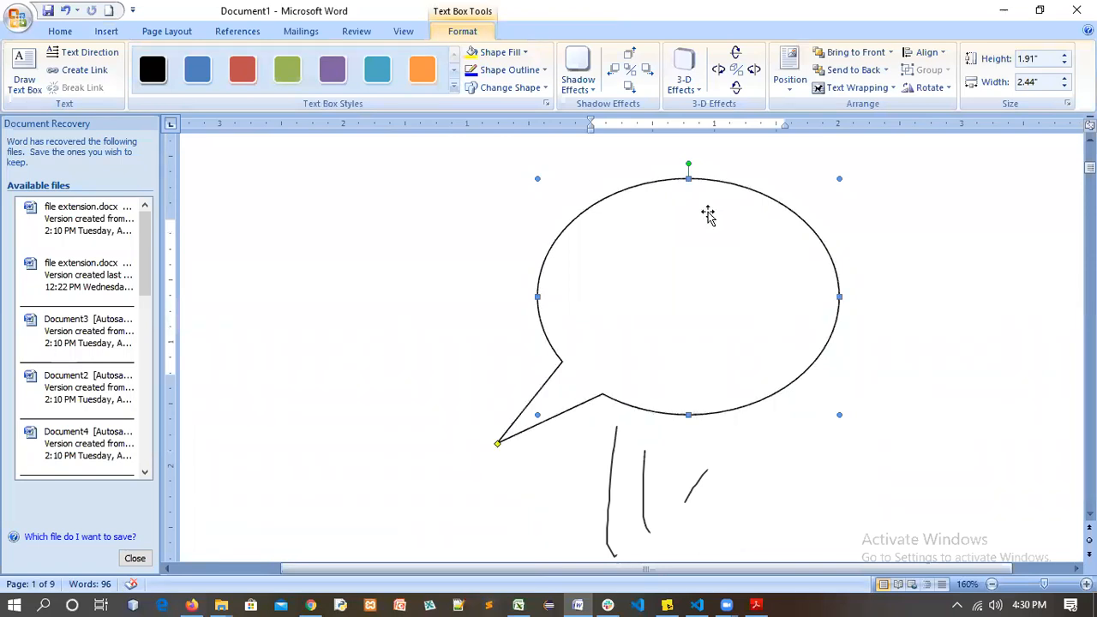
key(Delete)
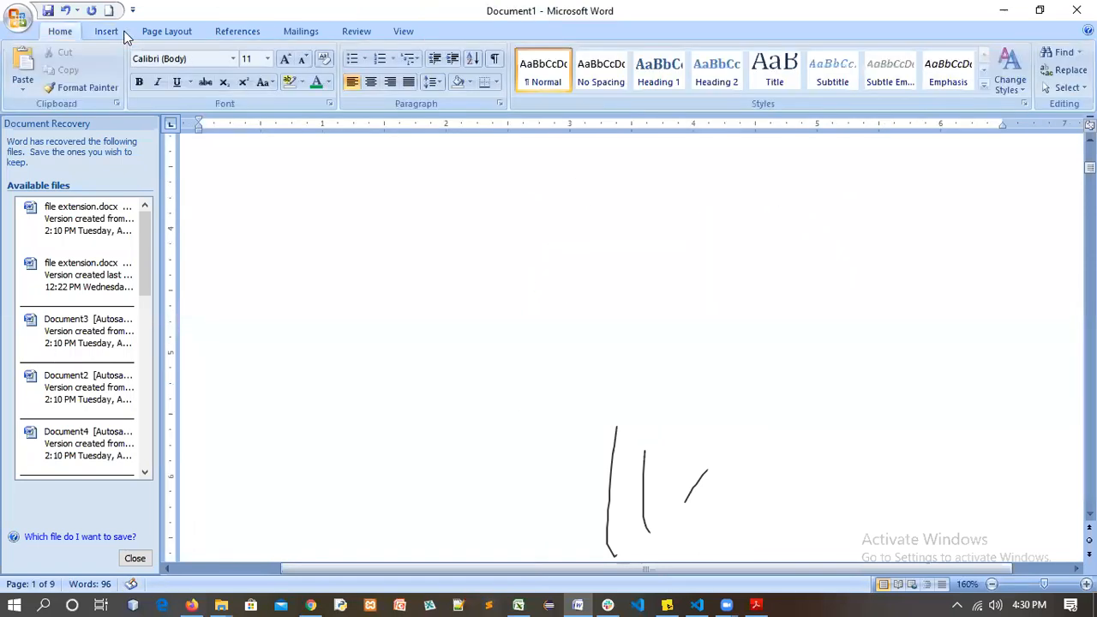
scroll(240, 78, down, 1)
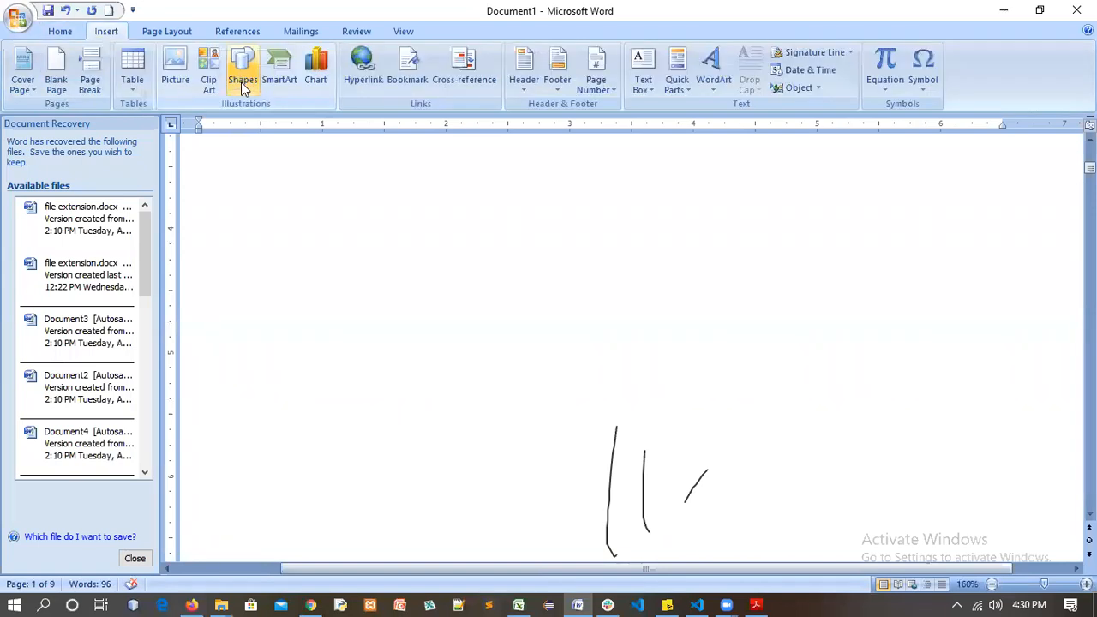
click(242, 79)
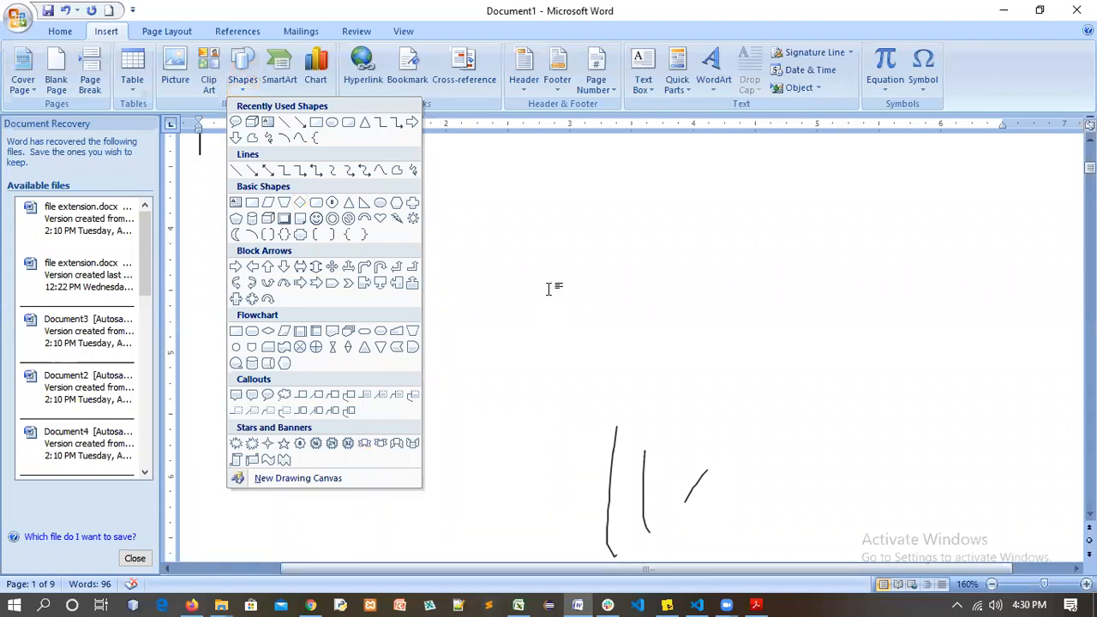
click(484, 180)
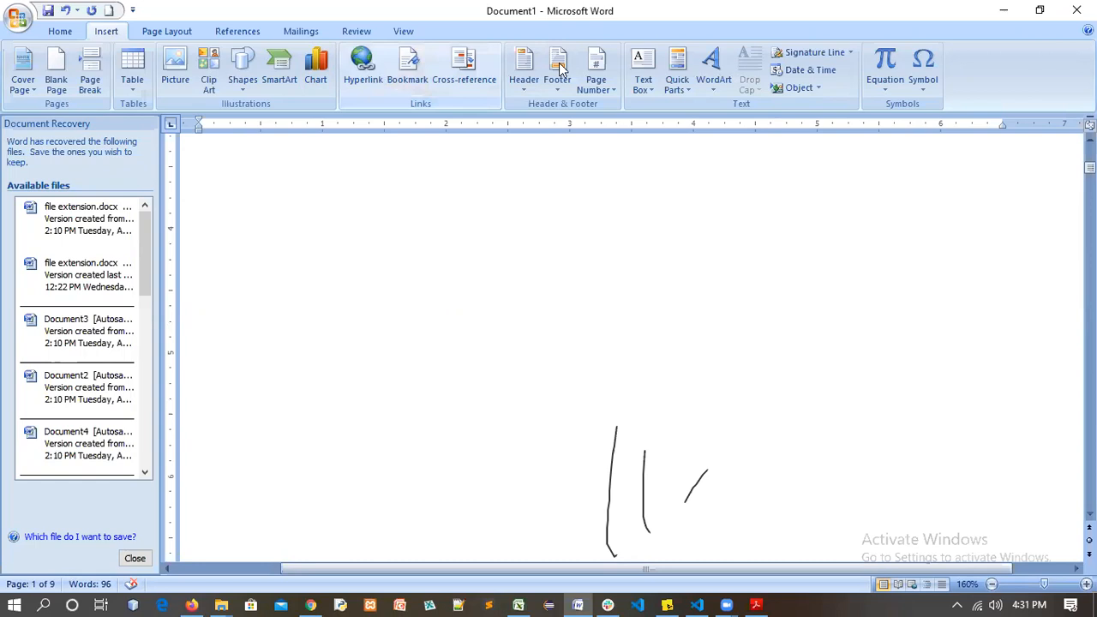
Preview the Page Number placements, then return to the body and select items Blank page through Clip art
click(600, 90)
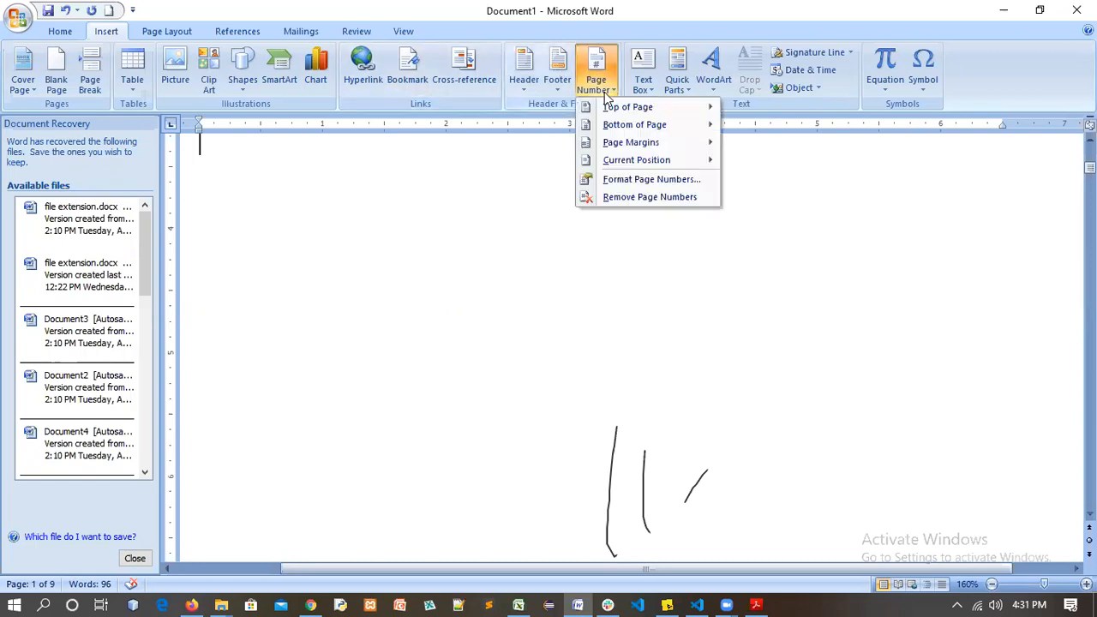
mouse_move(656, 110)
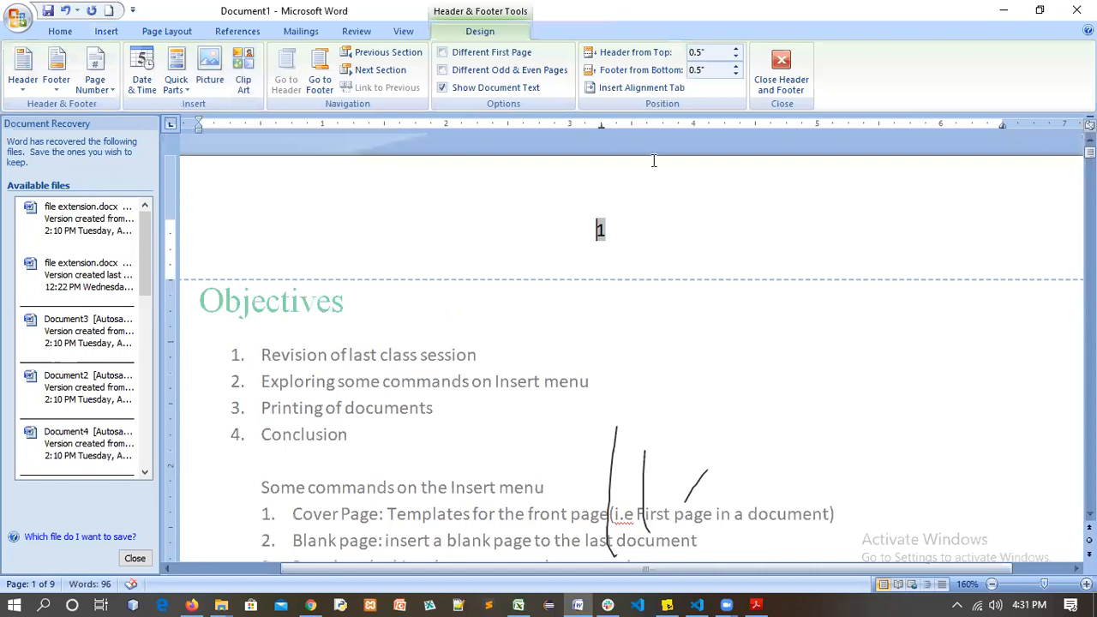
scroll(658, 319, down, 3)
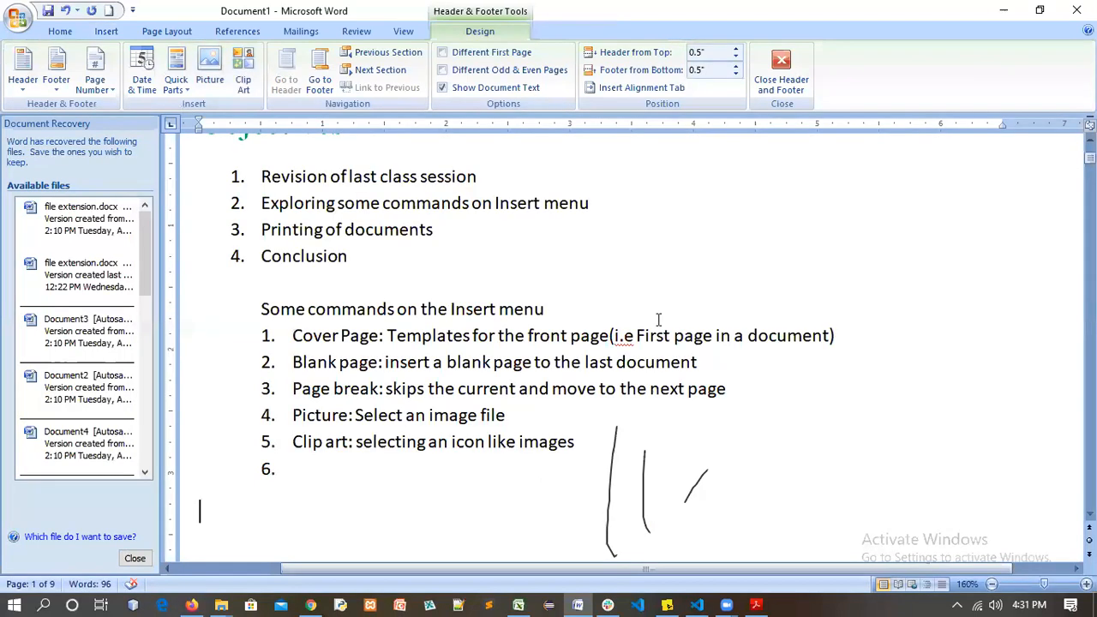
double_click(582, 445)
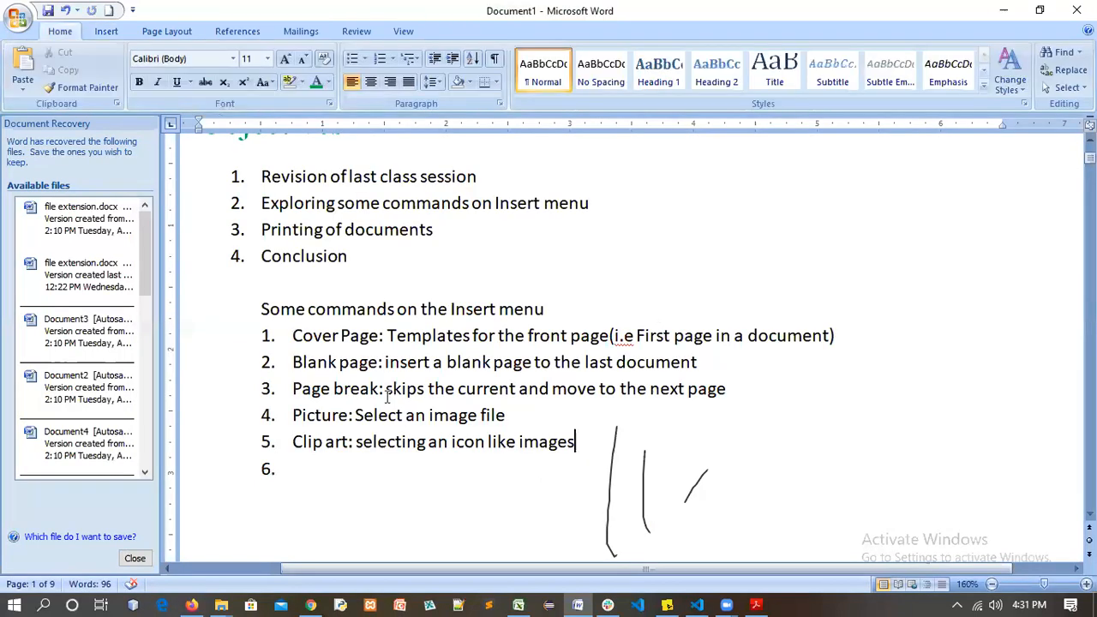
shift+click(299, 366)
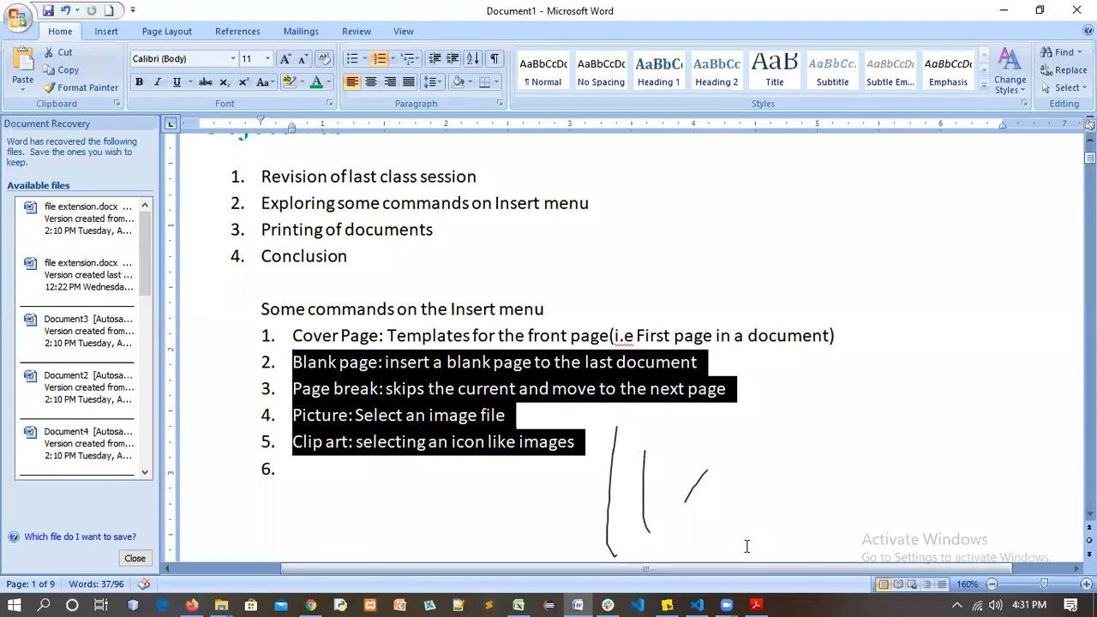
Switch to Zoom and back to Word with the Insert ribbon showing
click(746, 545)
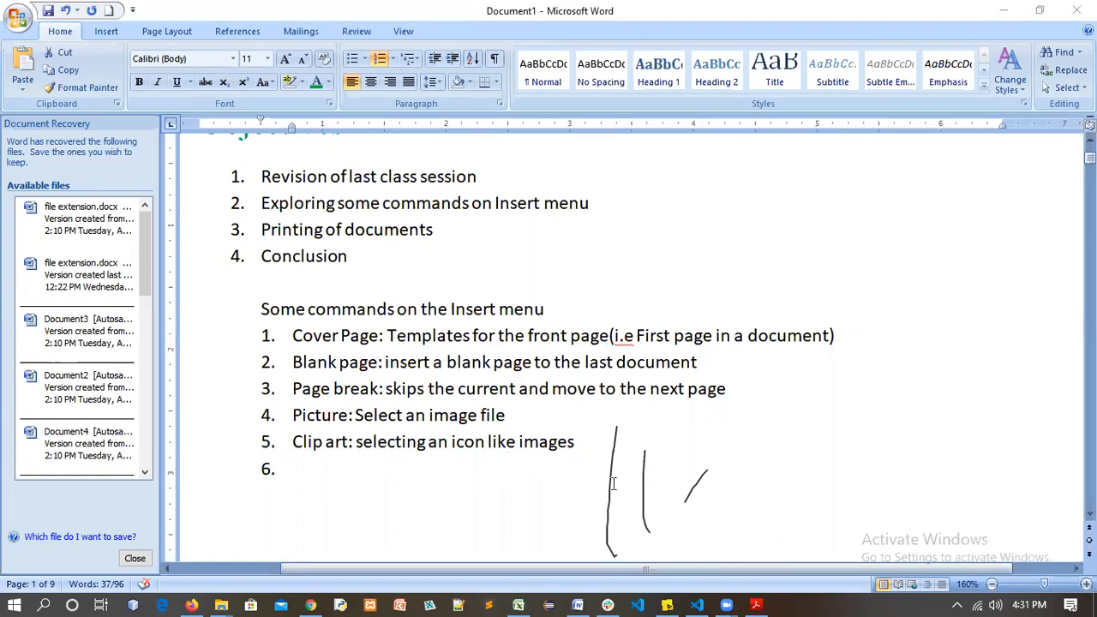
click(156, 34)
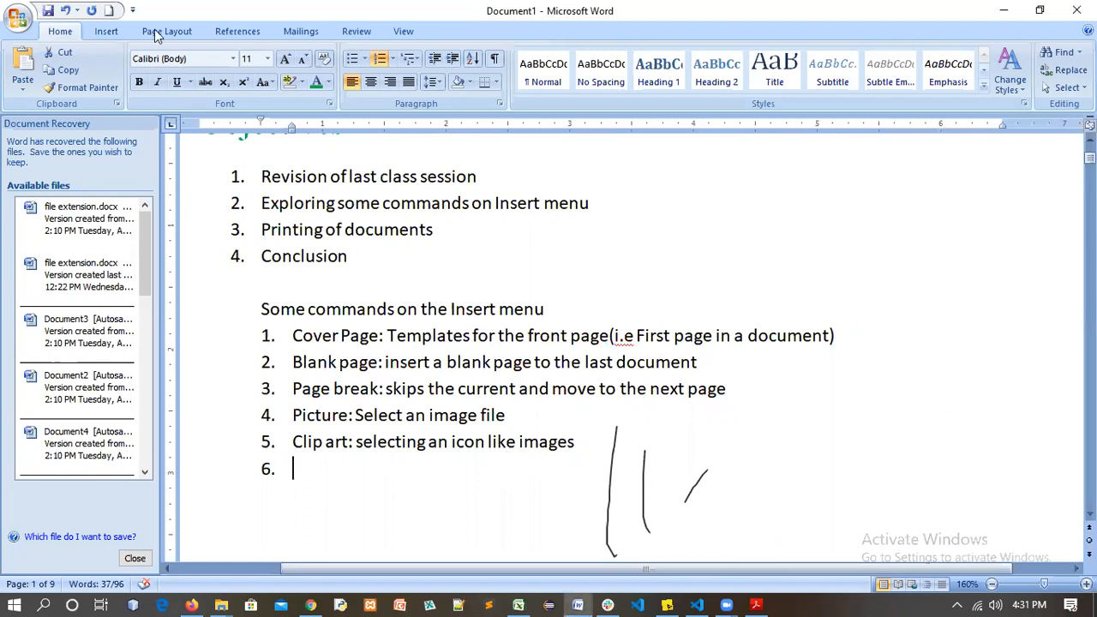
click(106, 32)
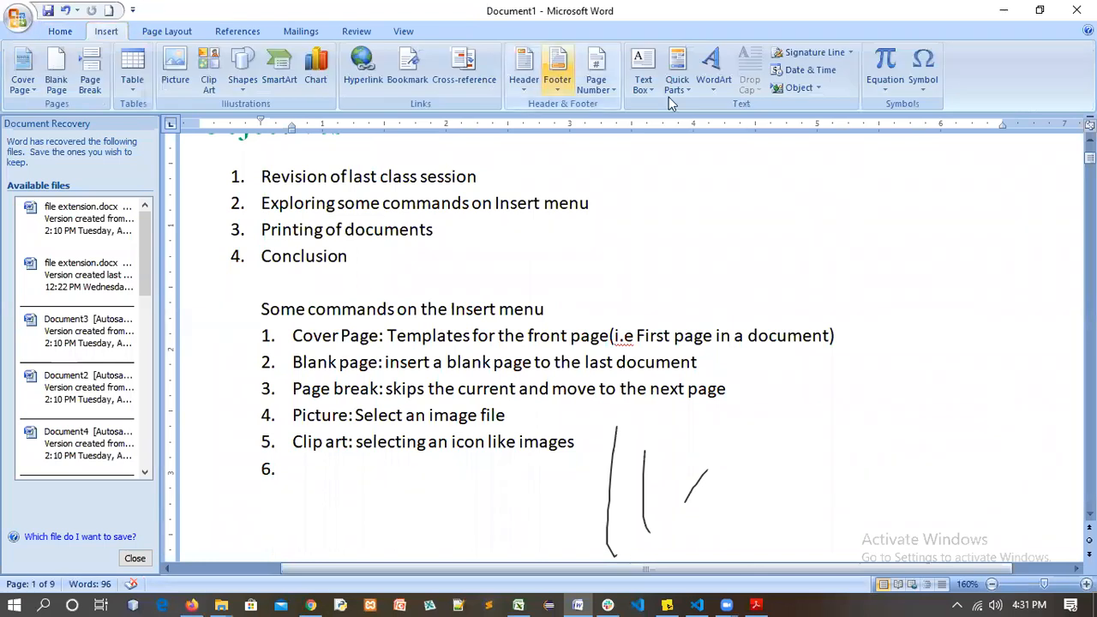
Insert a plain page number at the top of the page and leave the header
click(599, 89)
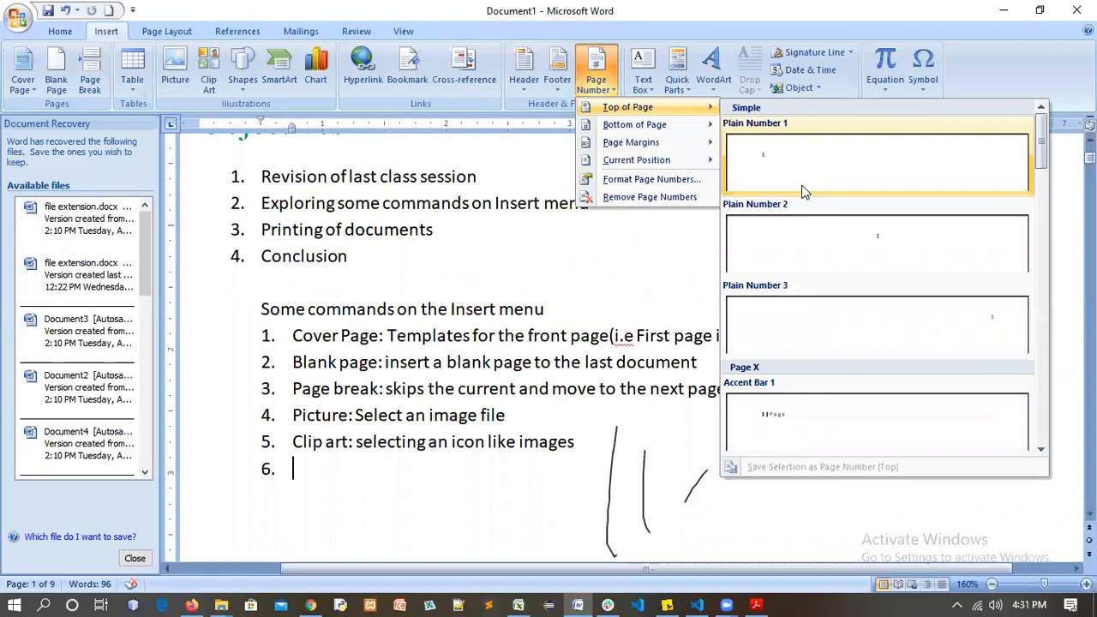
click(794, 178)
click(780, 69)
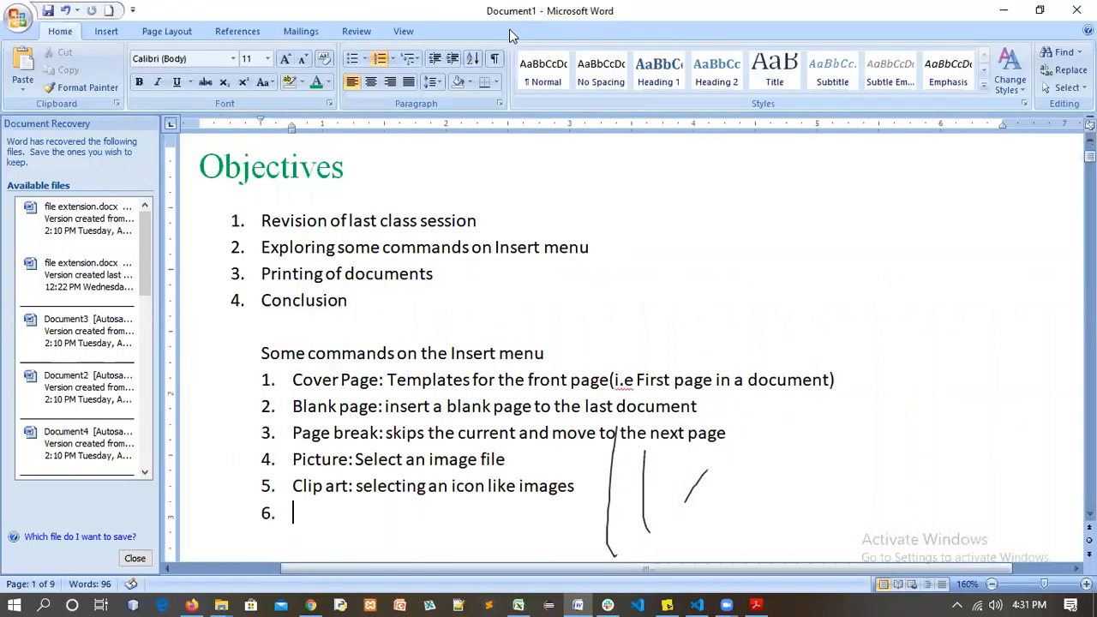
Insert a centred Top of Page number instead and close the header
click(110, 31)
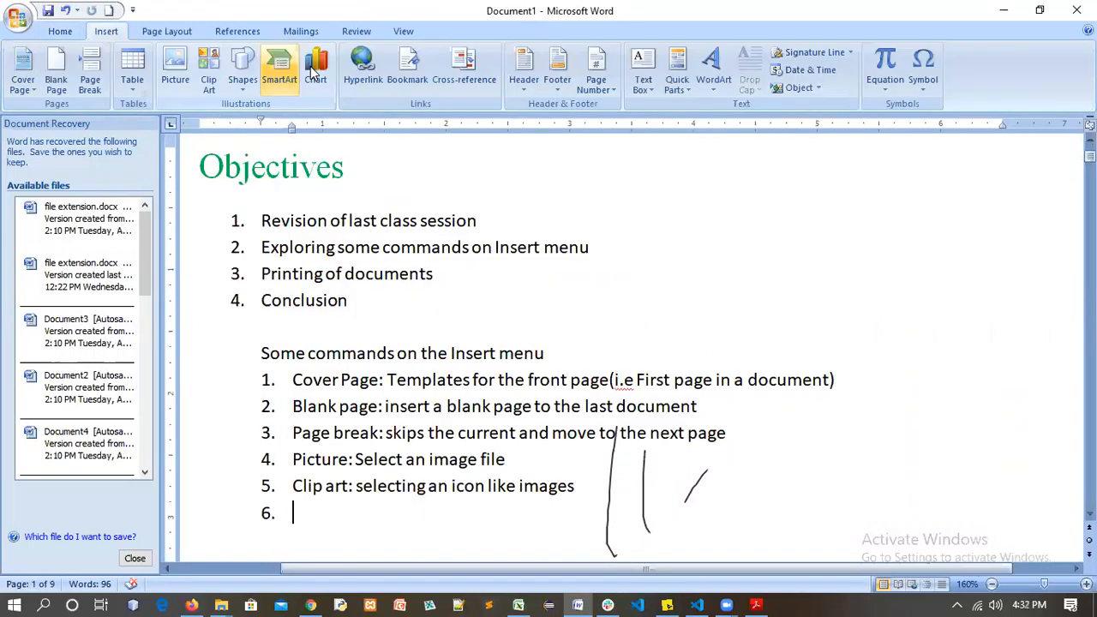
click(607, 84)
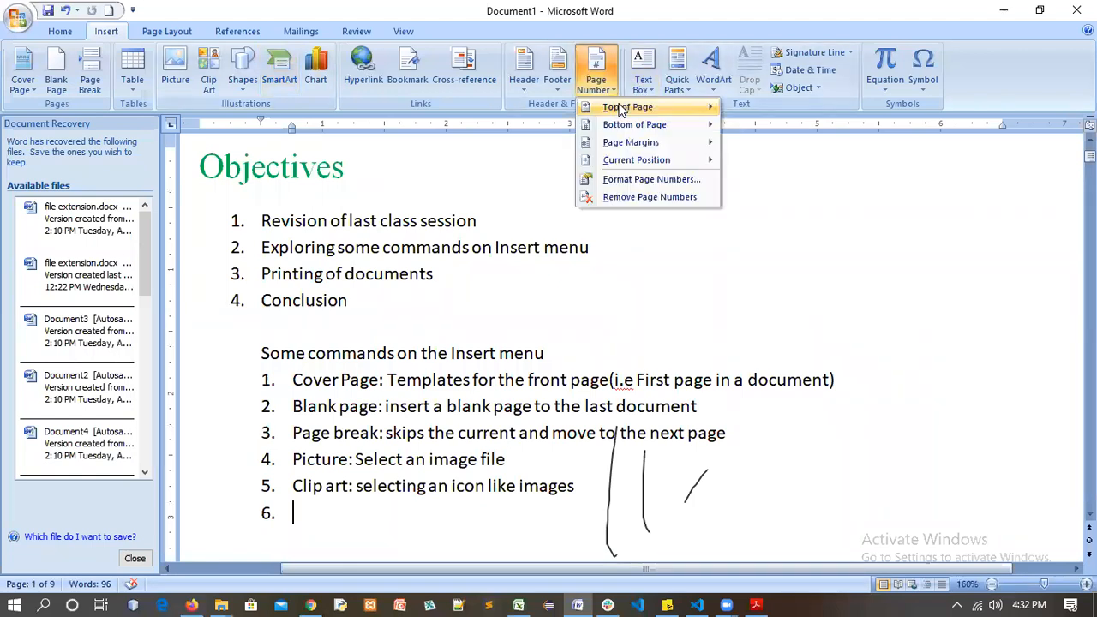
mouse_move(628, 107)
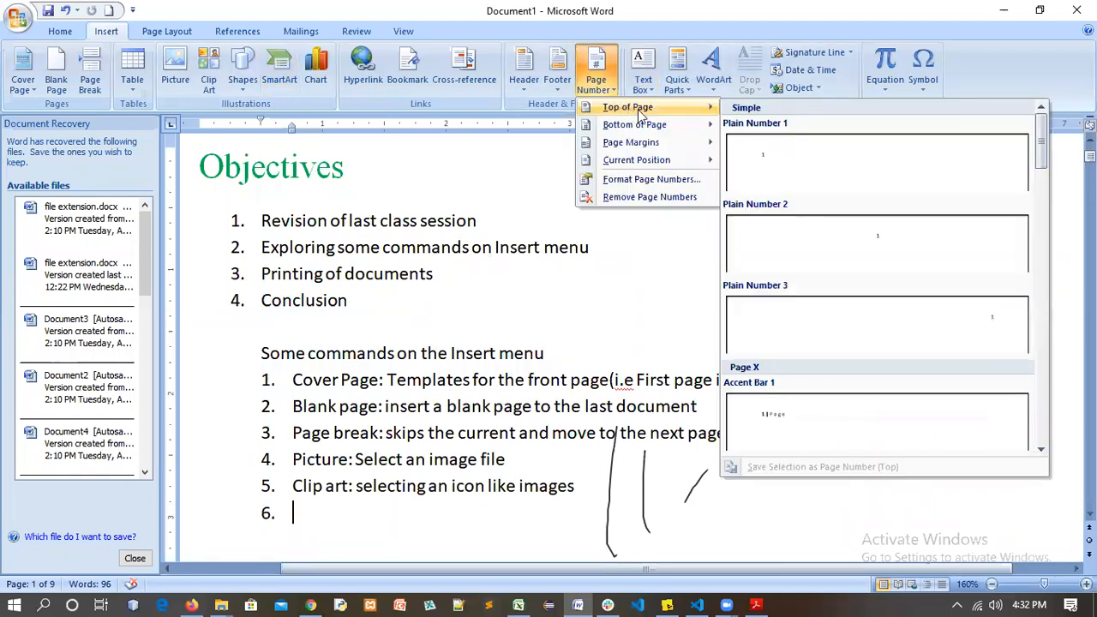
click(829, 237)
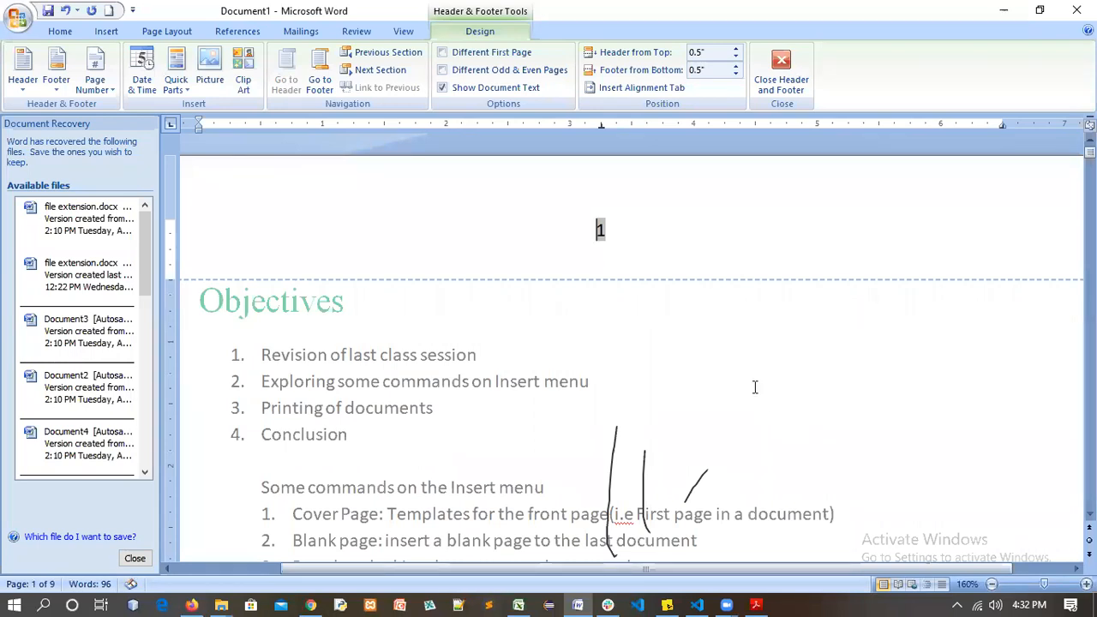
double_click(643, 281)
Scroll through the pages to check the centred page numbers
scroll(635, 277, up, 3)
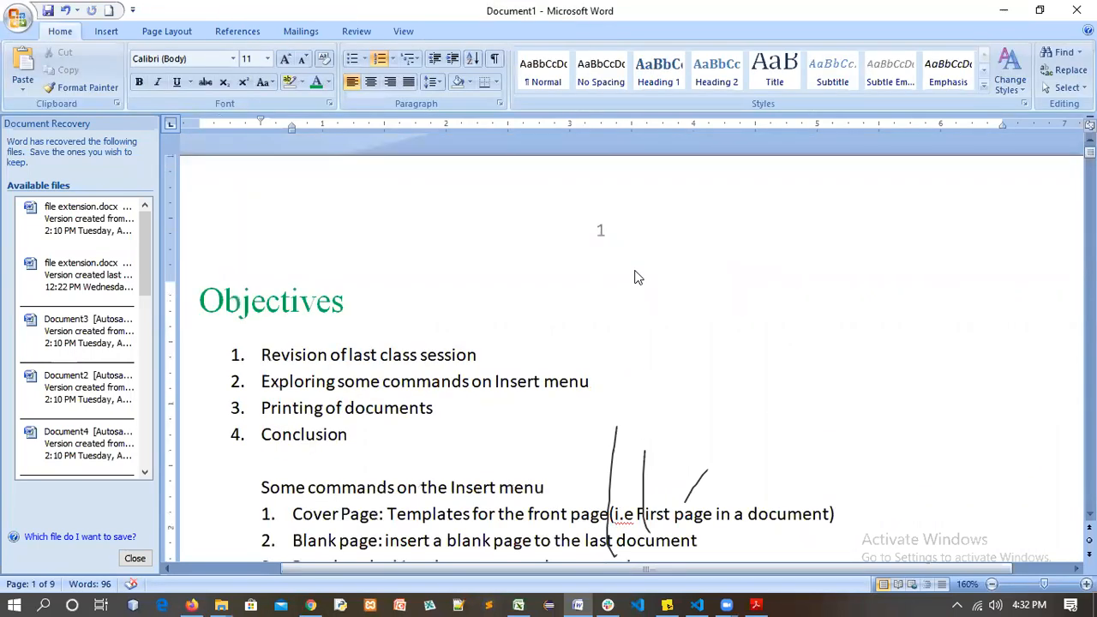
scroll(618, 332, down, 5)
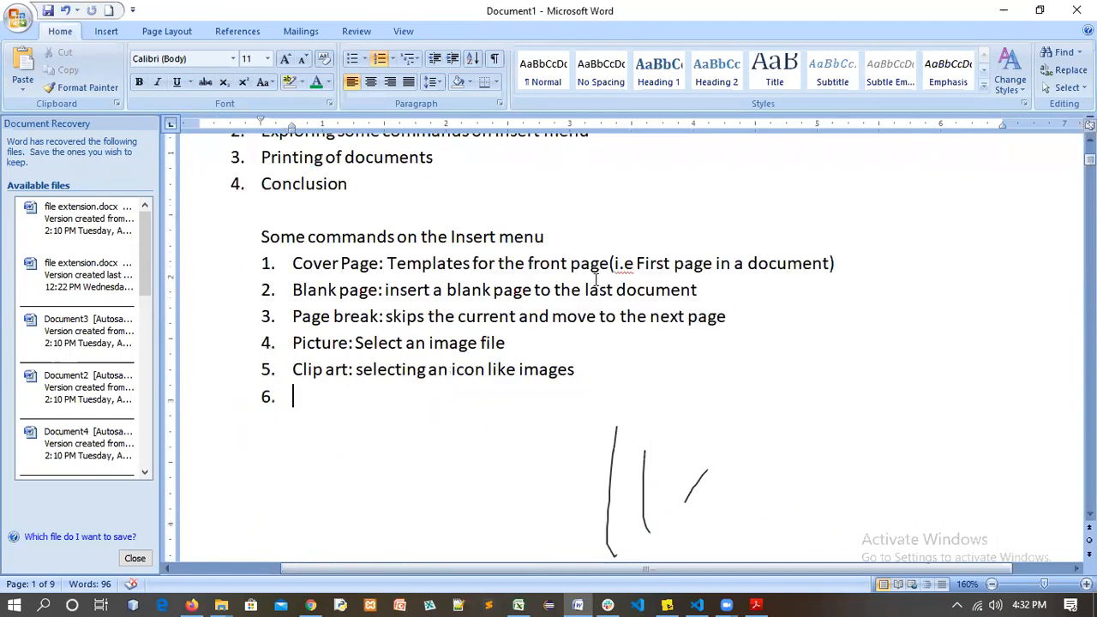
scroll(618, 332, down, 6)
scroll(617, 333, down, 8)
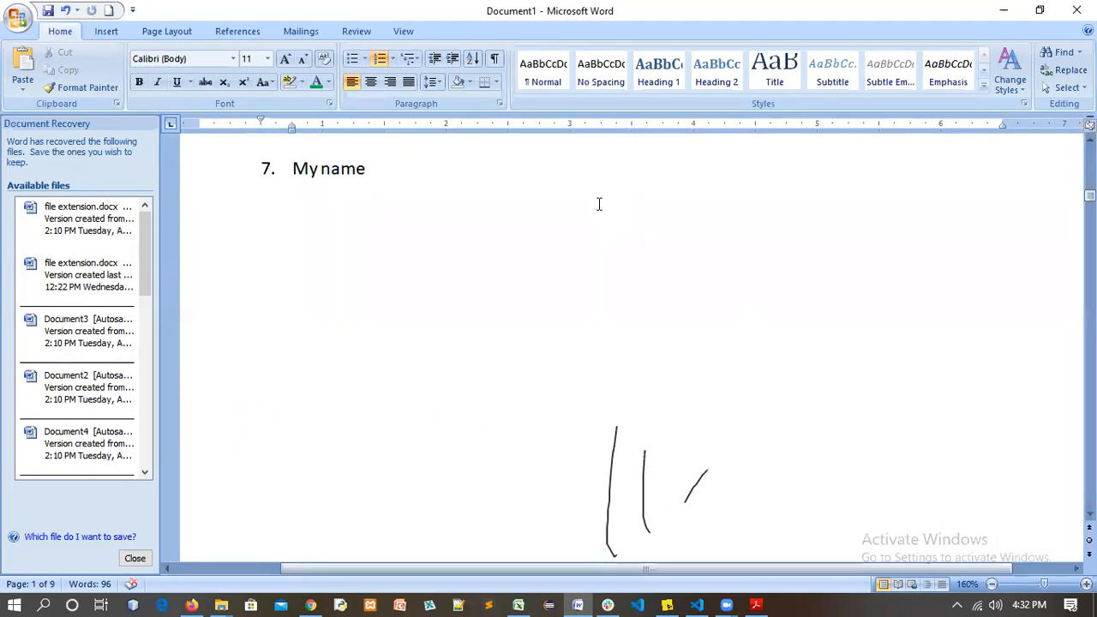
scroll(602, 299, up, 4)
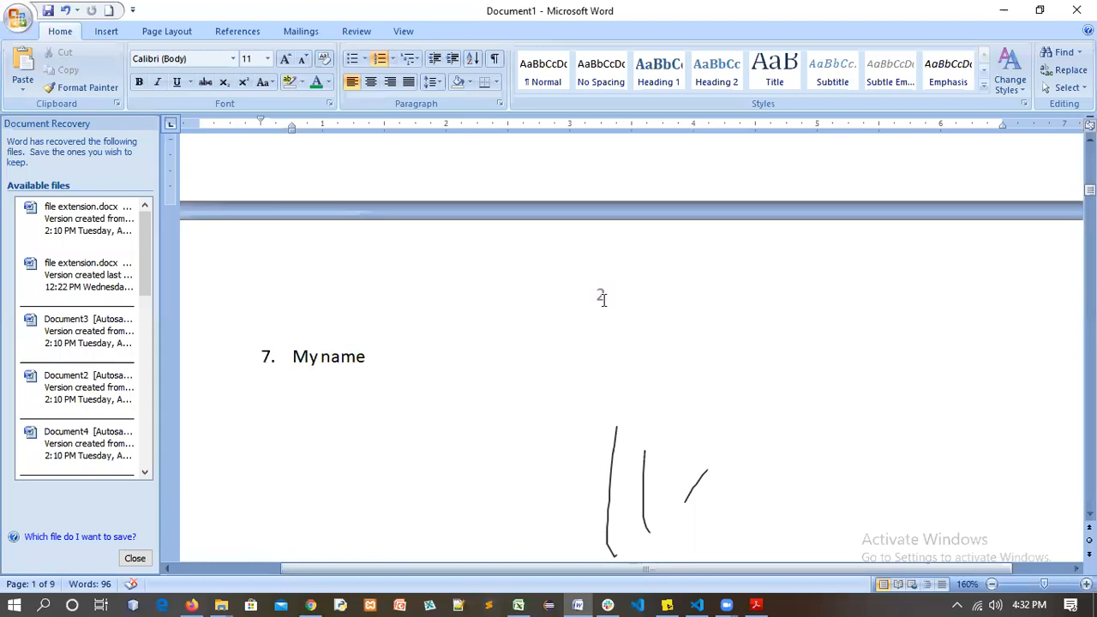
scroll(602, 300, down, 20)
scroll(593, 232, down, 8)
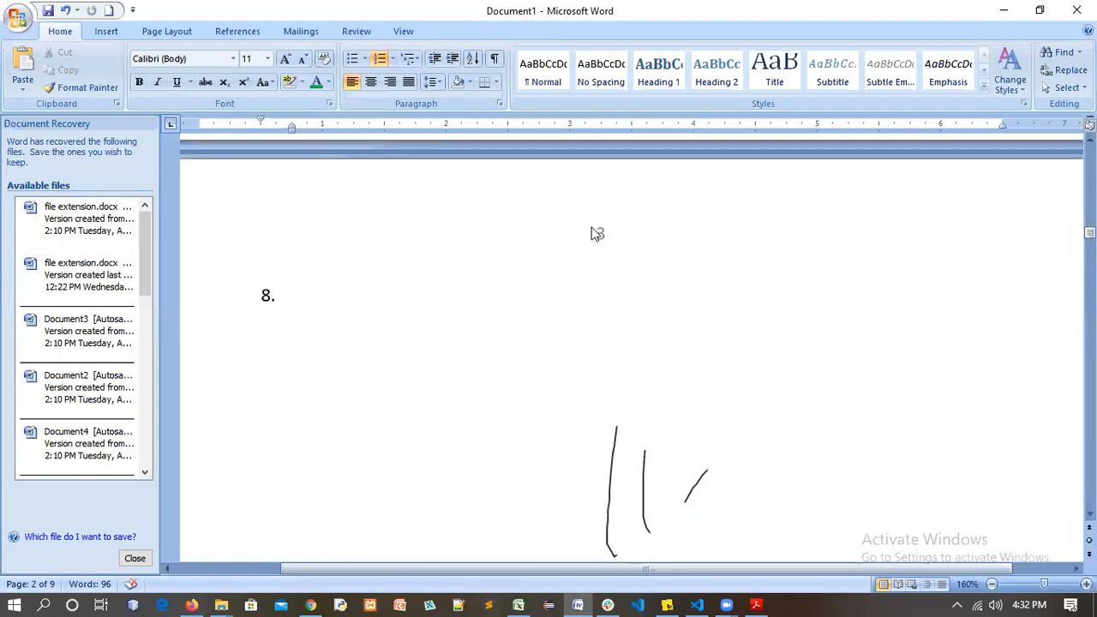
scroll(604, 231, down, 6)
scroll(602, 244, down, 5)
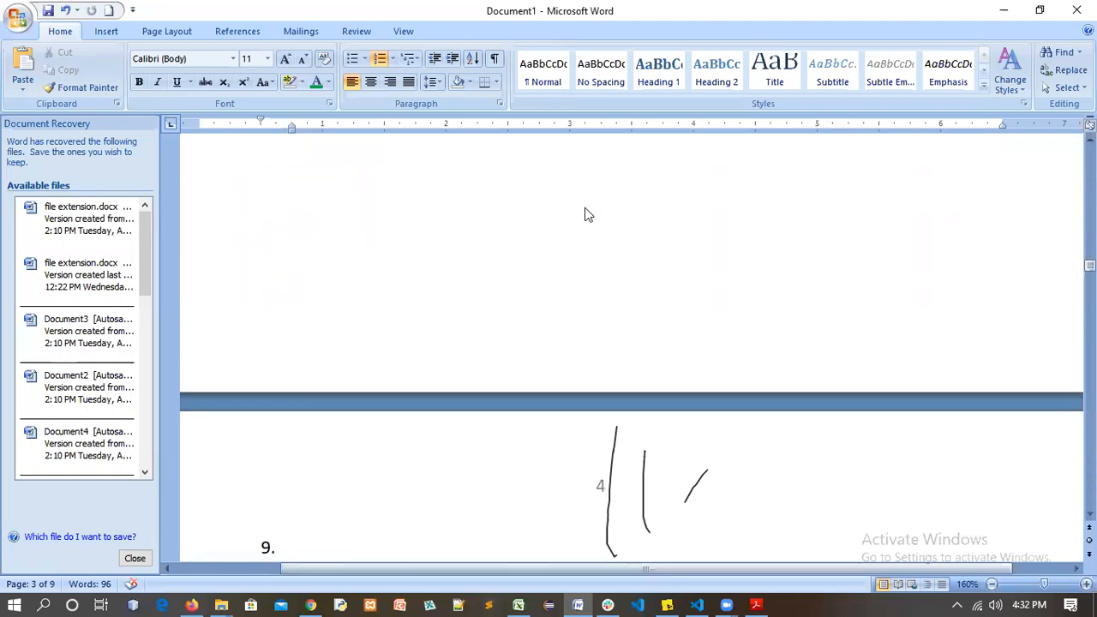
scroll(601, 250, down, 3)
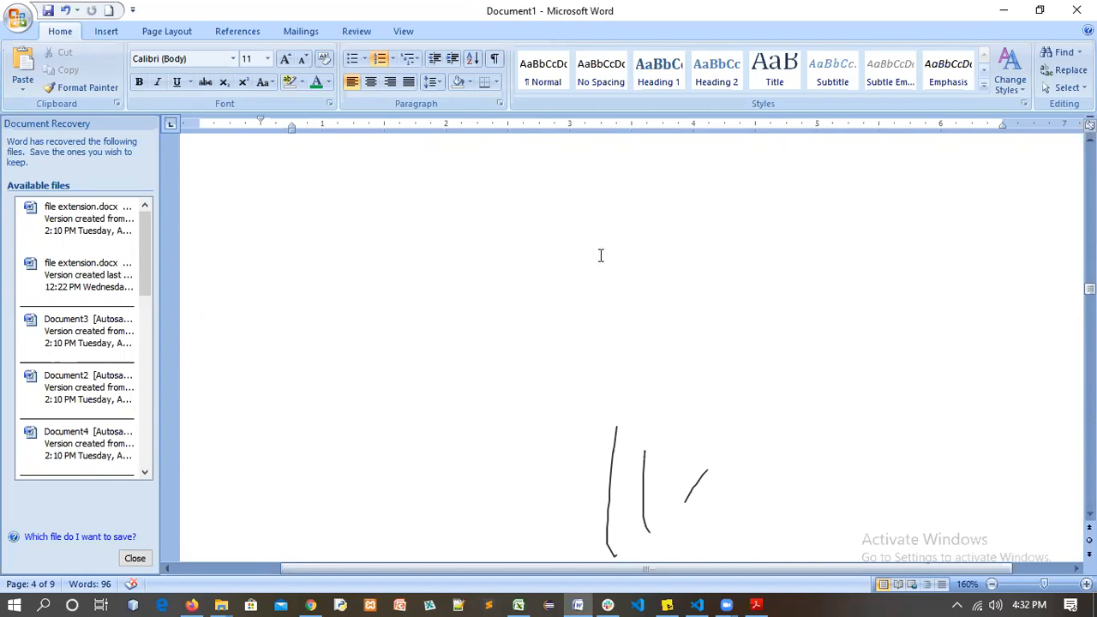
scroll(603, 249, down, 3)
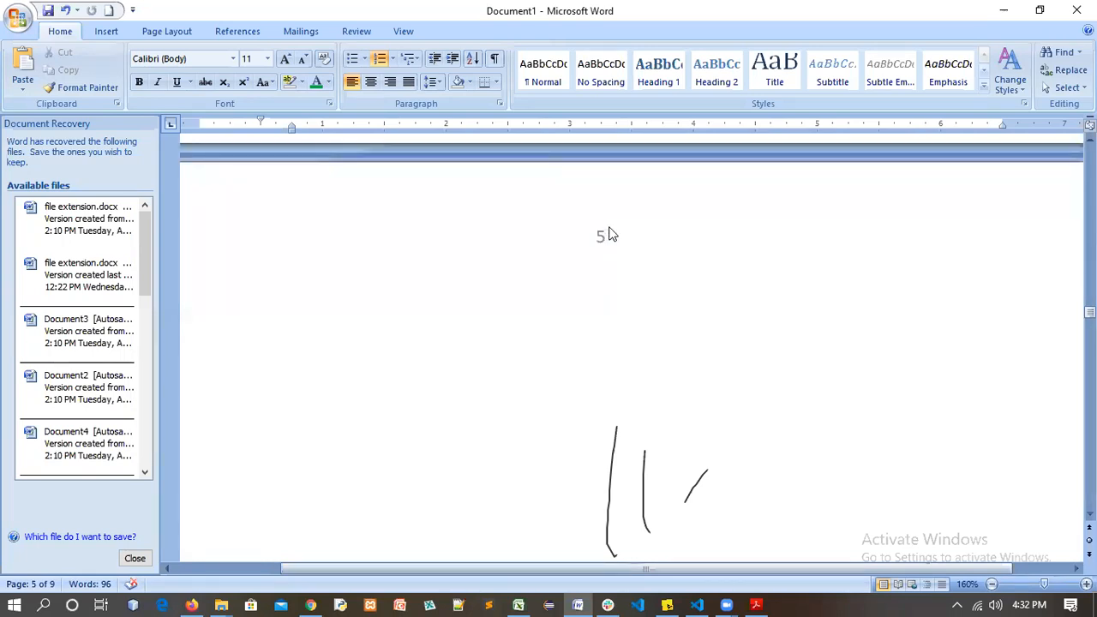
Undo the centred page number and return to the top of the document
key(ctrl+z)
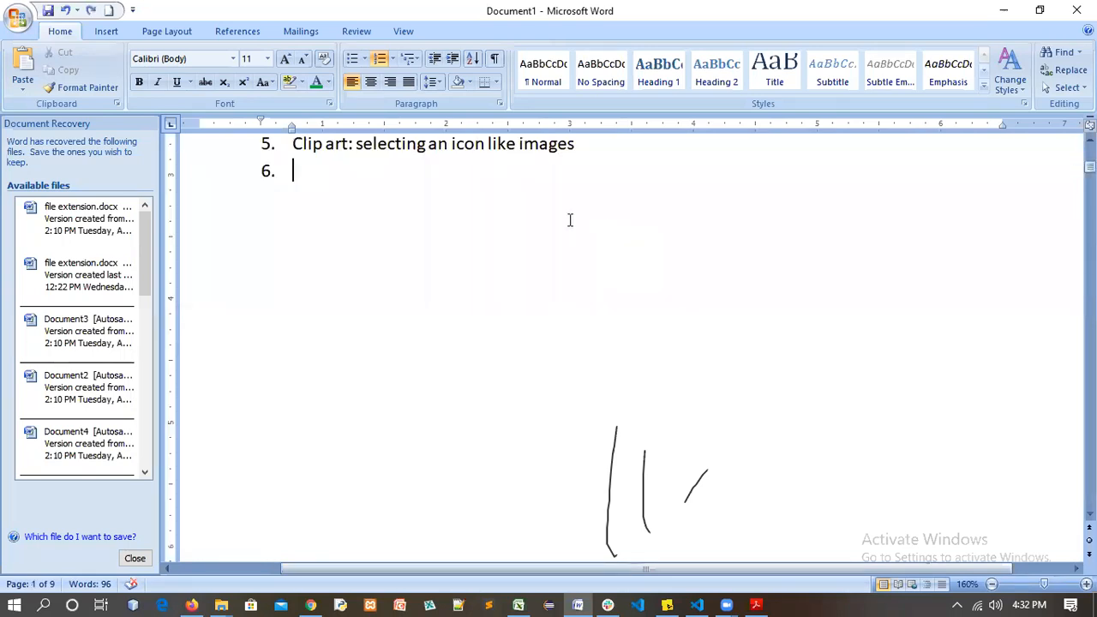
key(ctrl+Home)
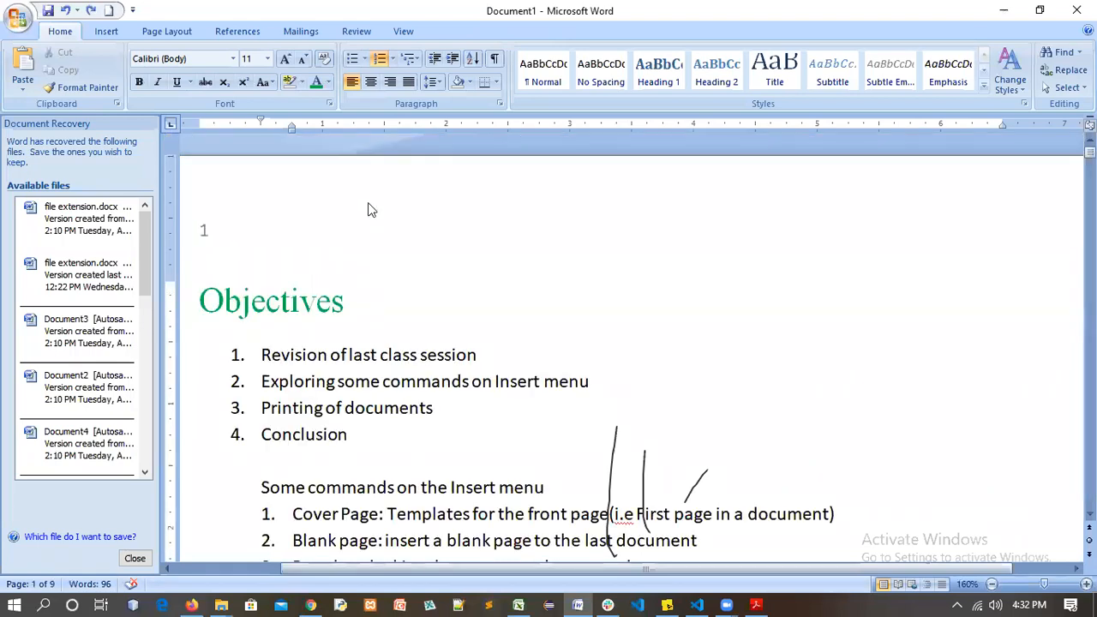
scroll(416, 236, down, 2)
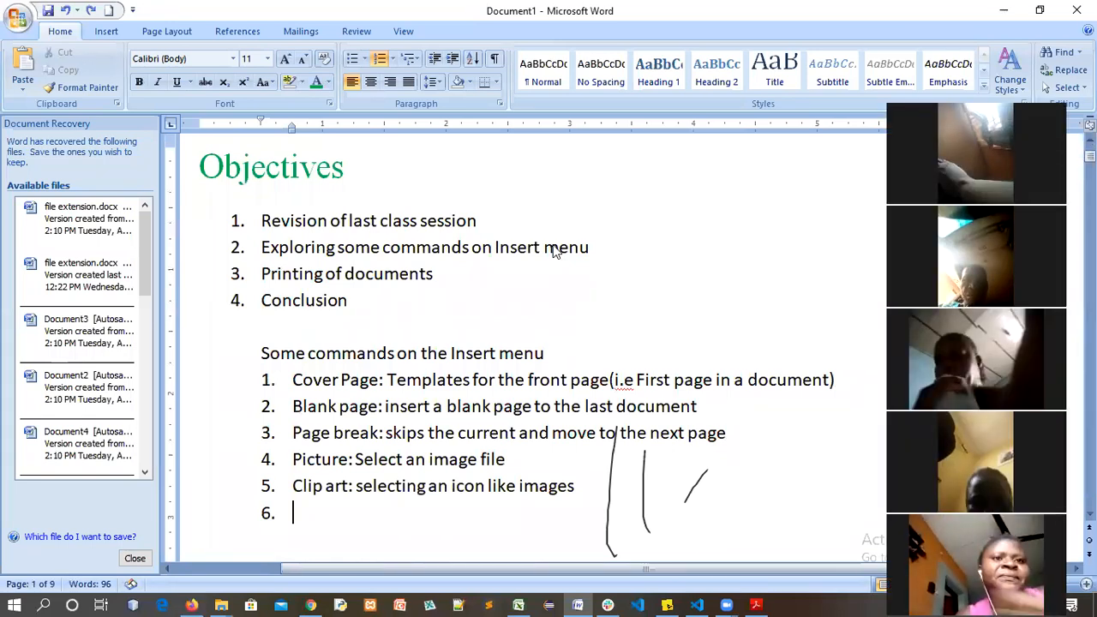
Scroll up and down the page to check the centred Plain Number 2 page number above Objectives
scroll(553, 250, up, 2)
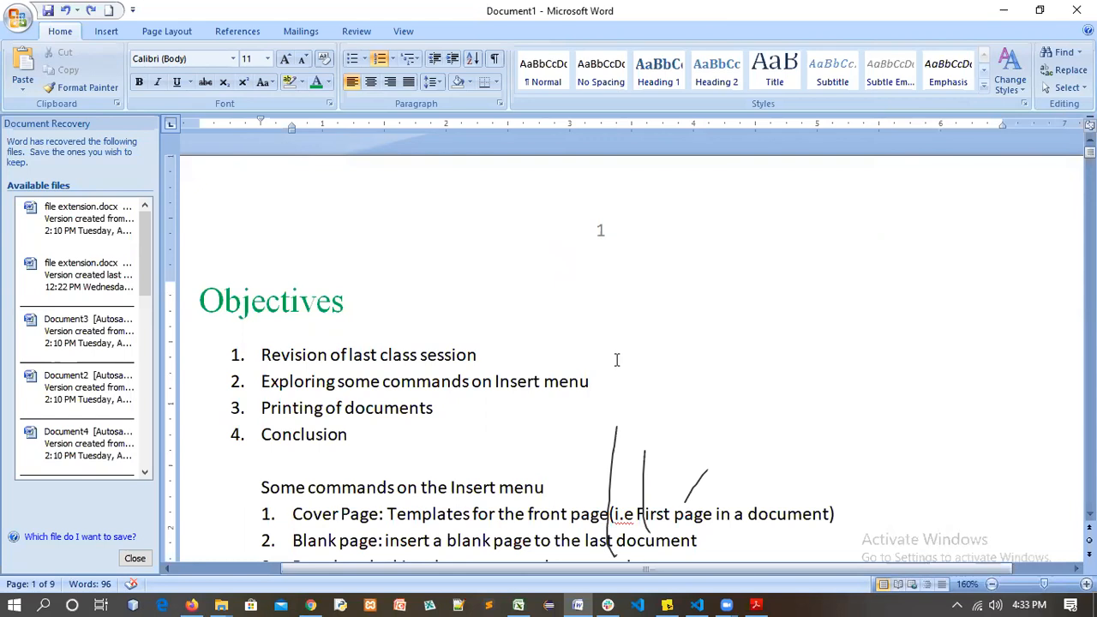
scroll(595, 399, down, 3)
scroll(599, 401, down, 3)
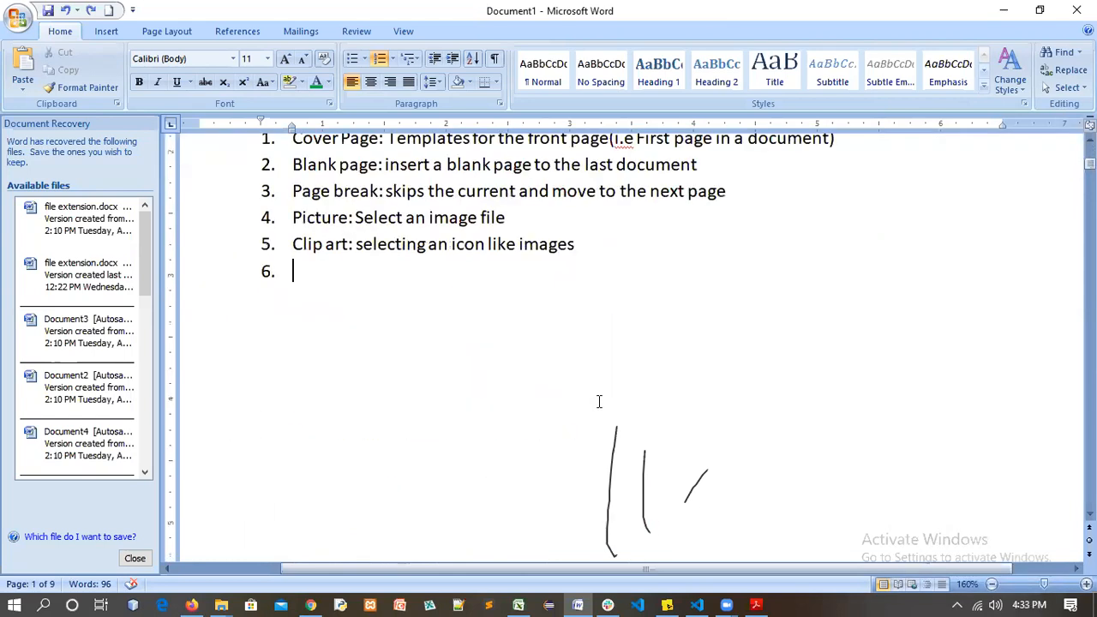
scroll(599, 401, up, 3)
scroll(493, 453, up, 2)
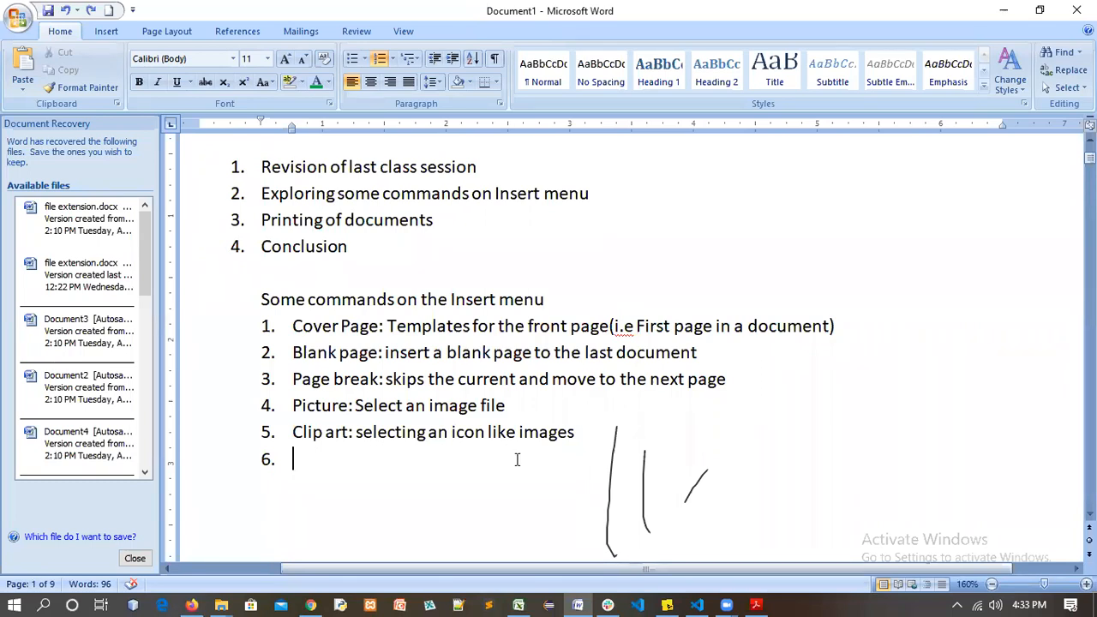
scroll(538, 470, down, 1)
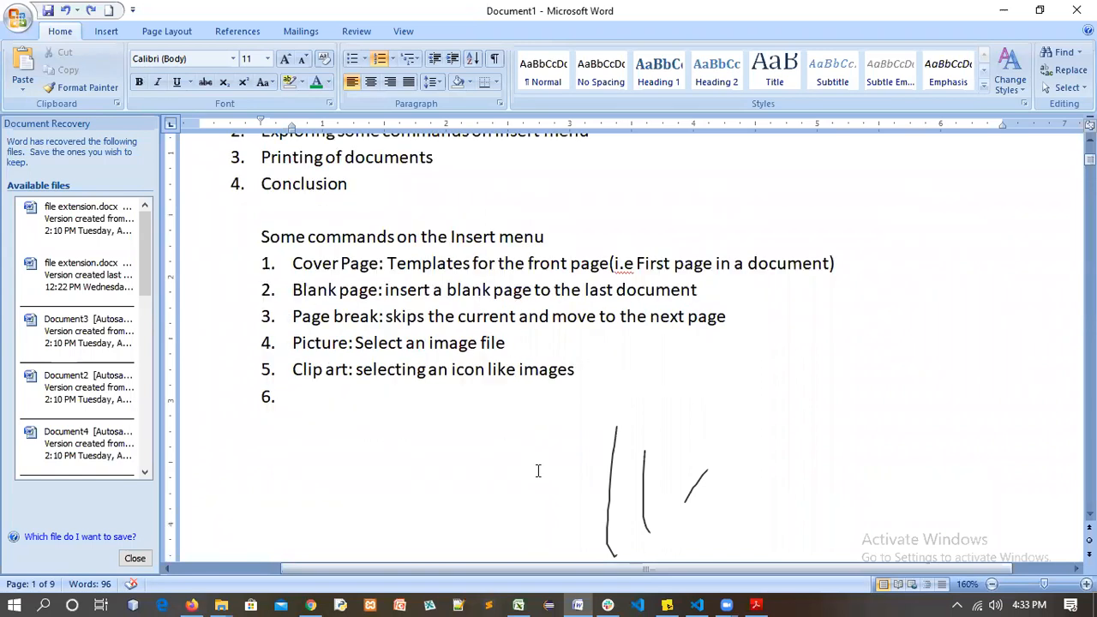
scroll(511, 430, down, 1)
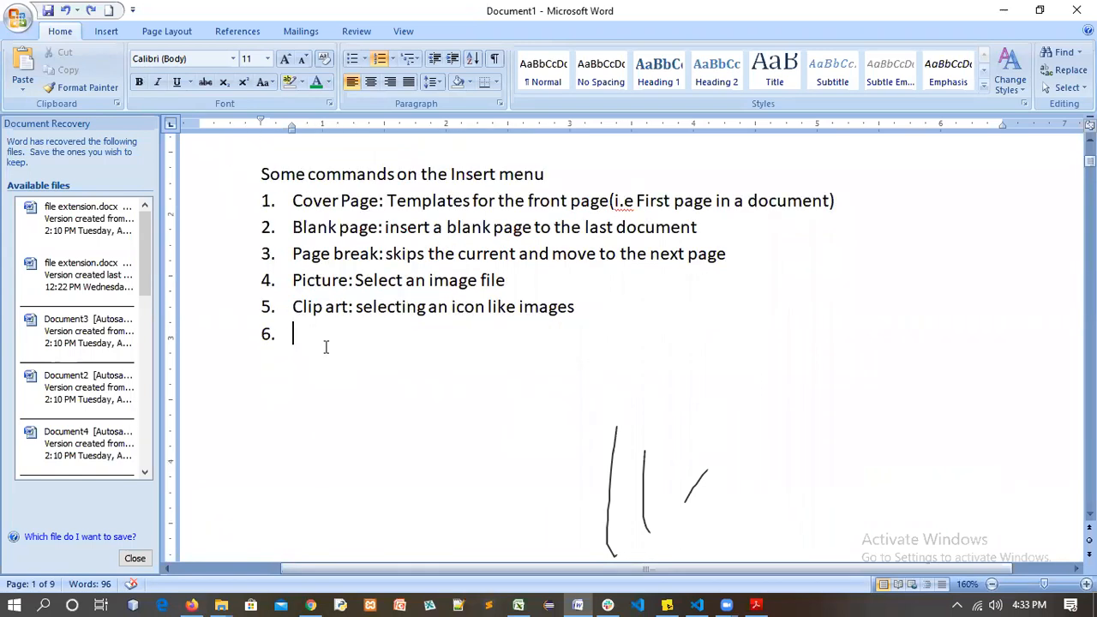
scroll(289, 180, up, 3)
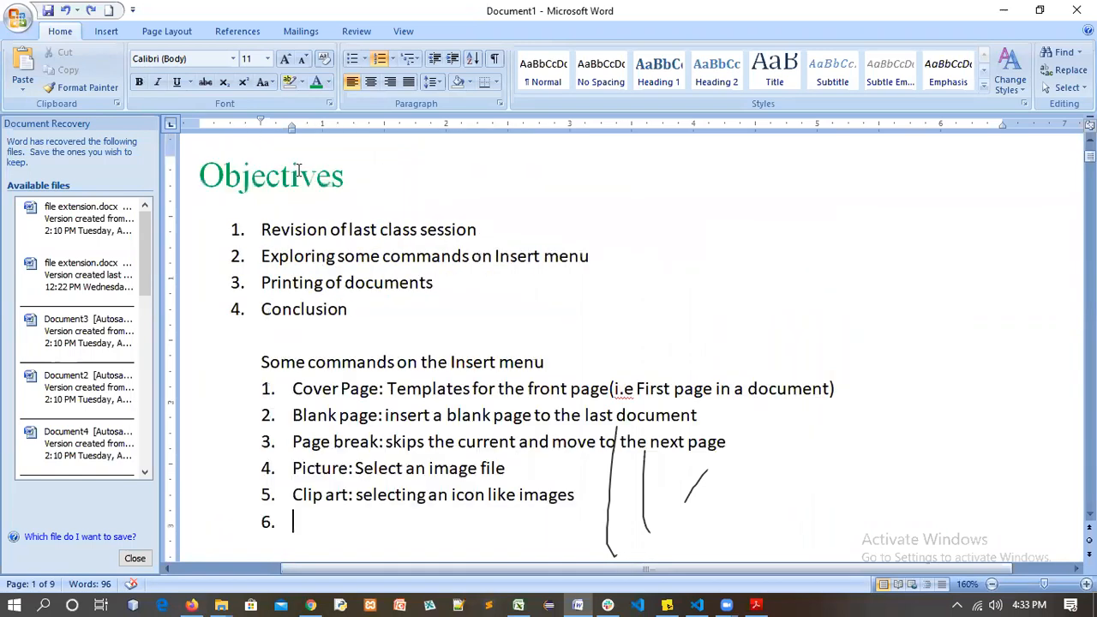
Start inserting an orange WordArt style, then cancel it so the notes stay unchanged
click(106, 30)
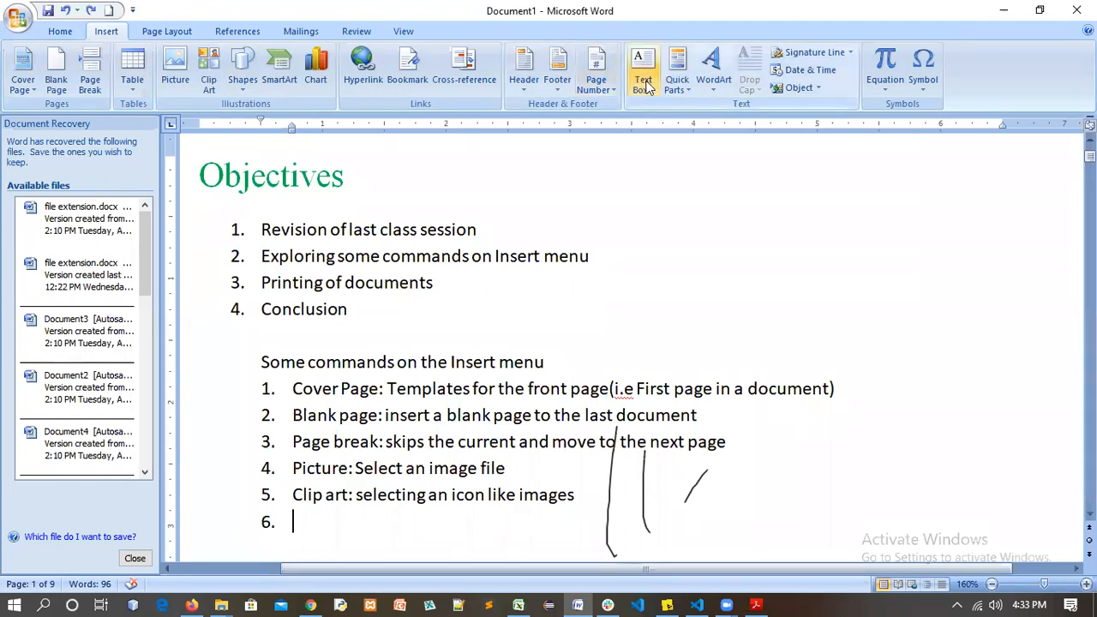
click(717, 98)
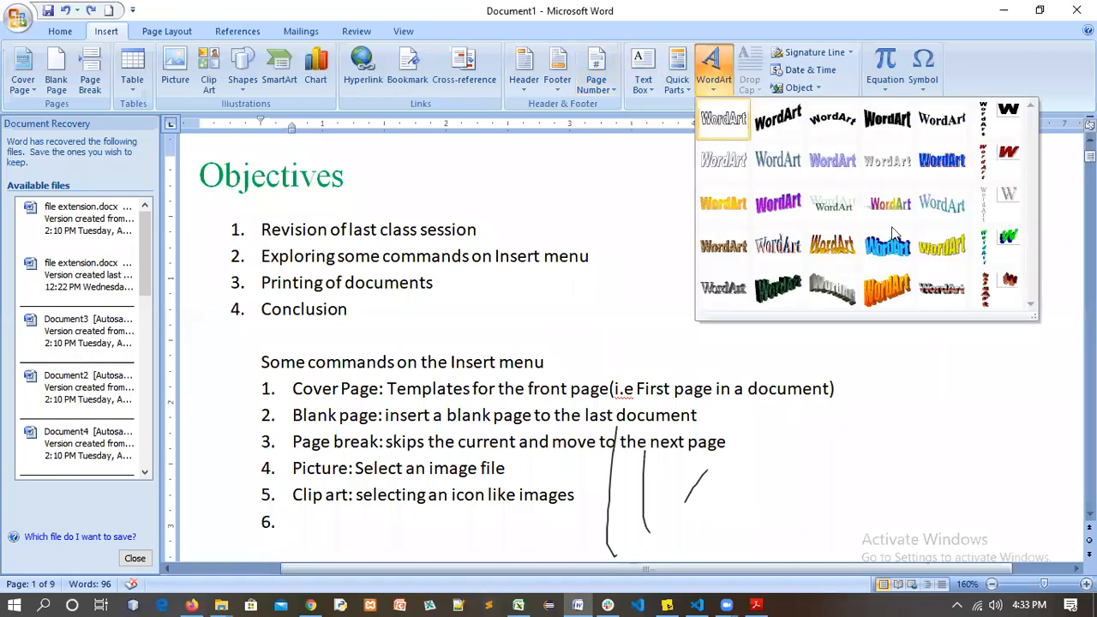
click(891, 289)
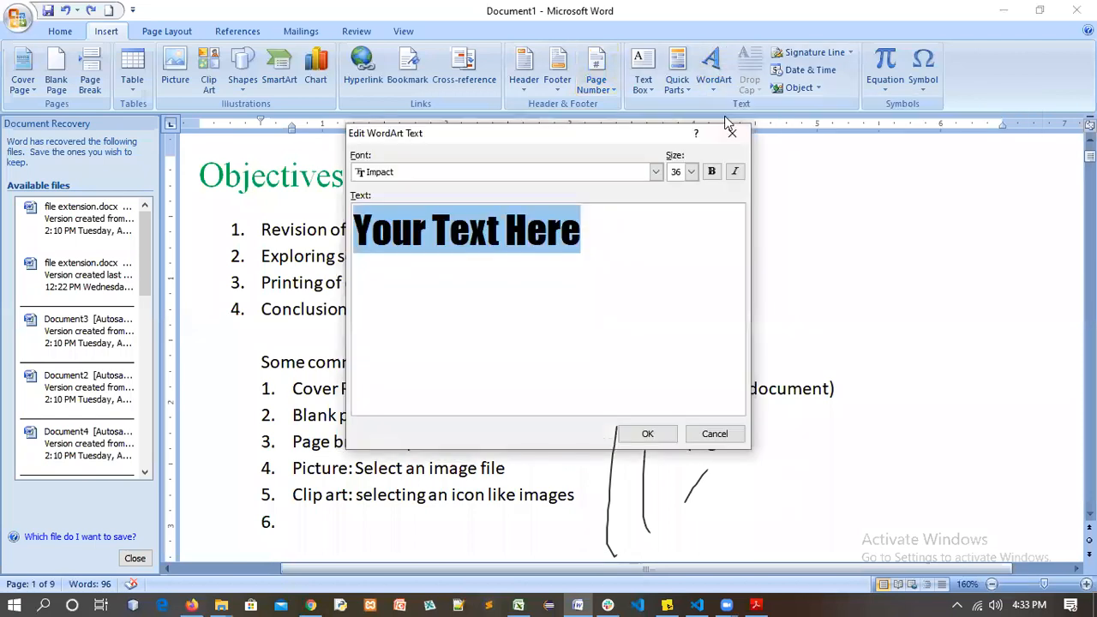
key(Escape)
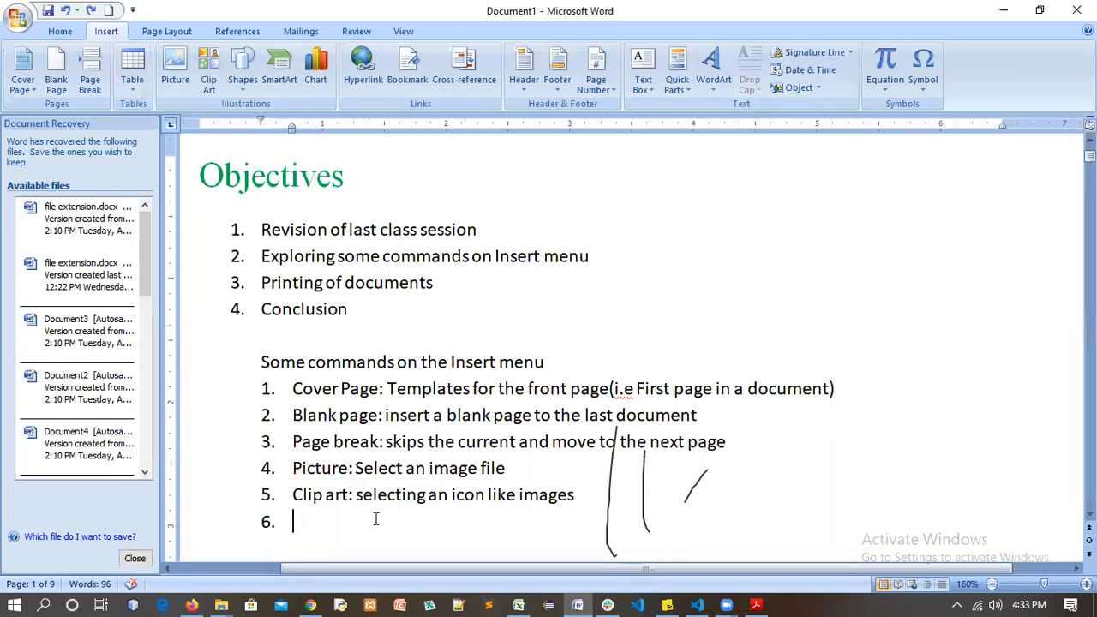
scroll(376, 518, up, 1)
scroll(439, 402, down, 3)
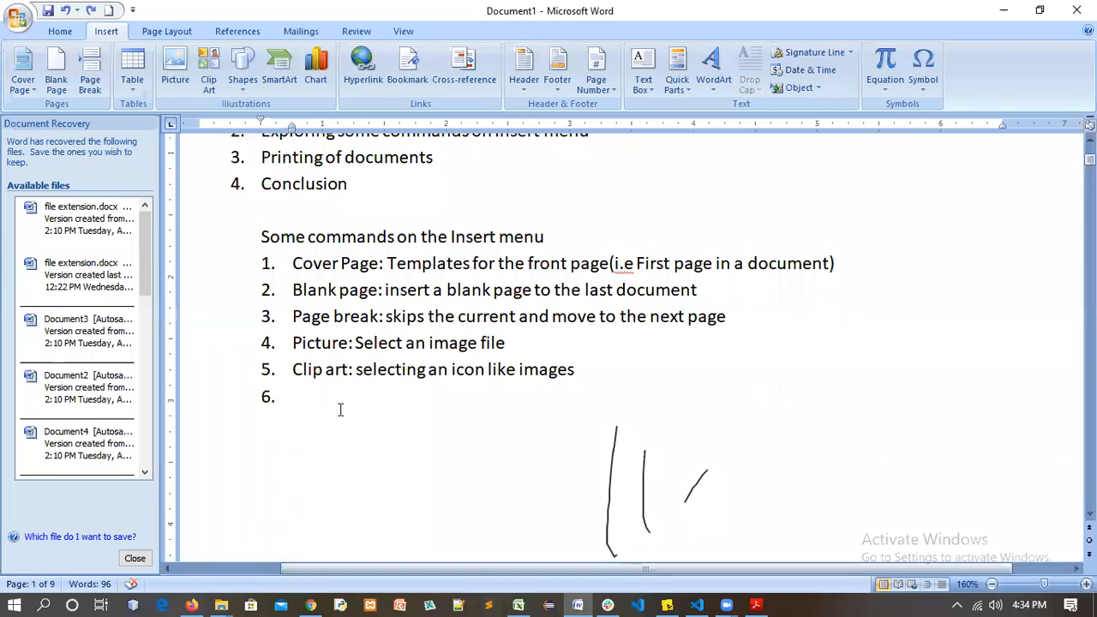
scroll(646, 508, down, 1)
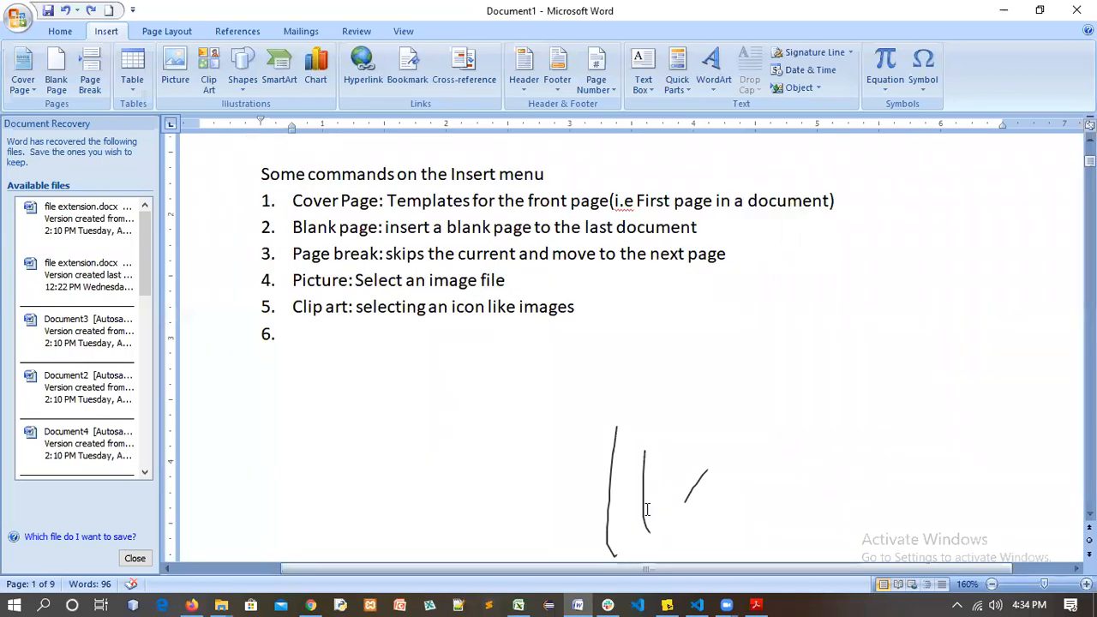